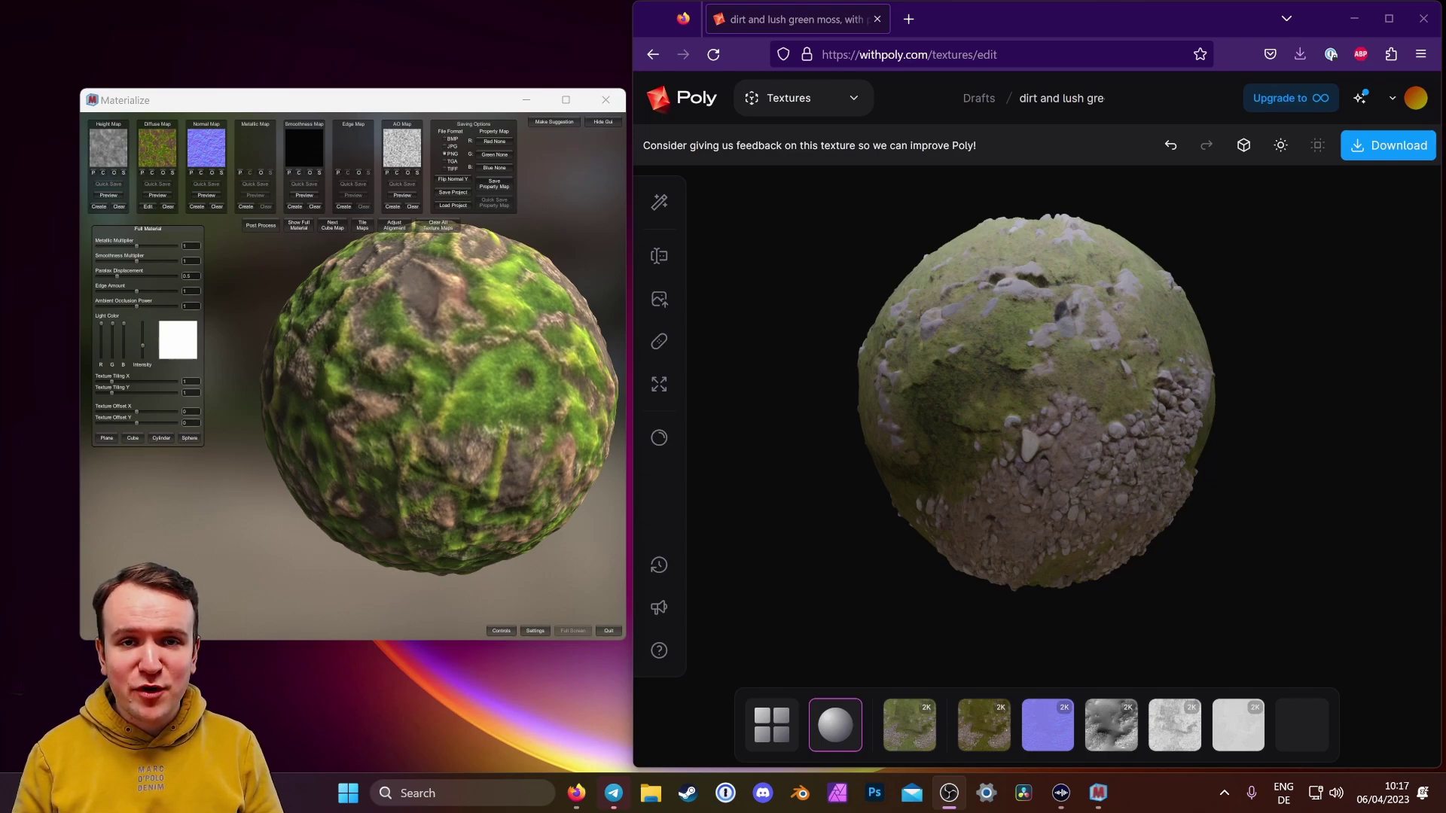
pyautogui.moveTo(452, 452); pyautogui.dragTo(495, 521)
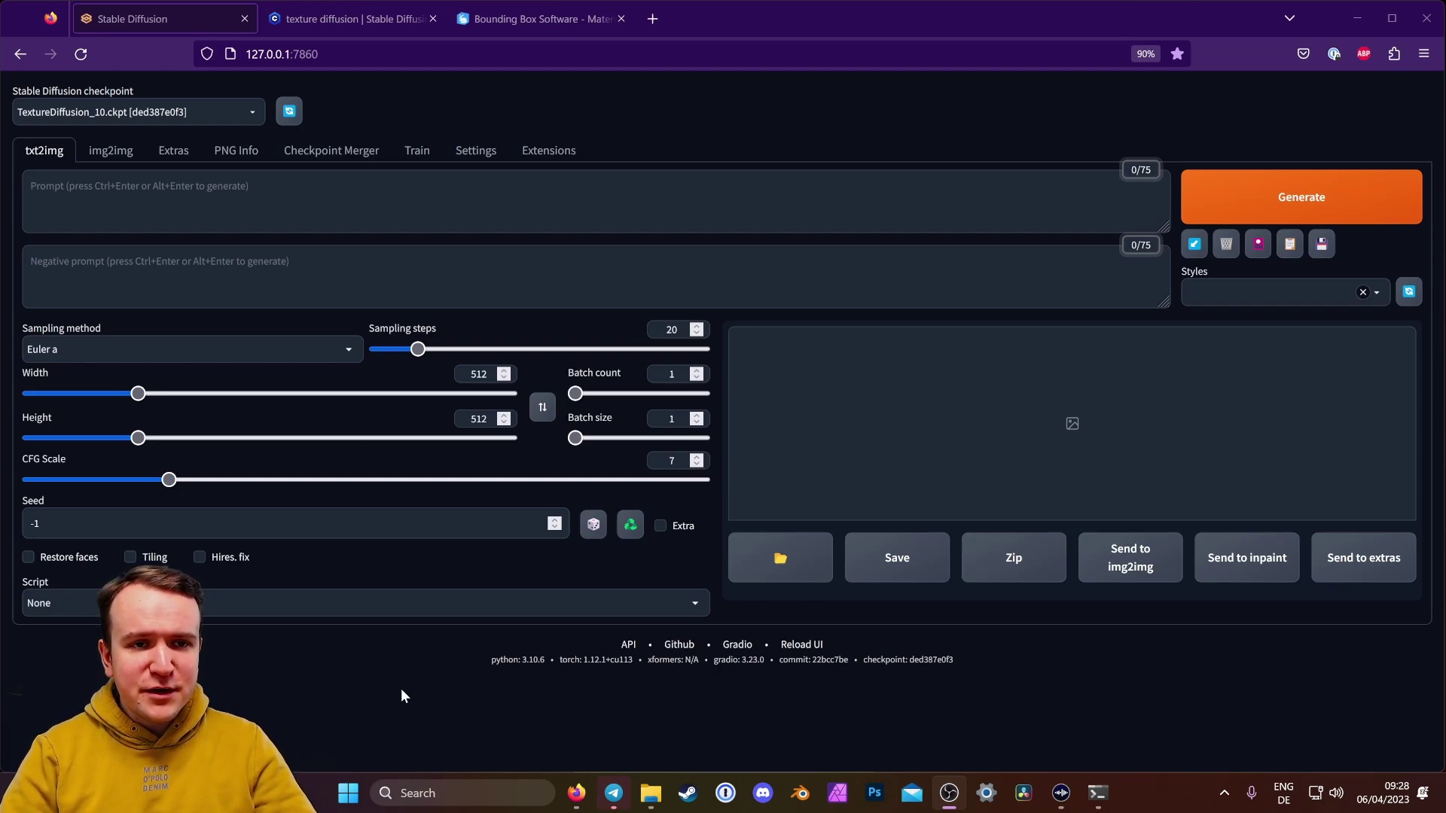
# View the texture diffusion model page on Civitai and the Materialize downloads page
pyautogui.click(346, 18)
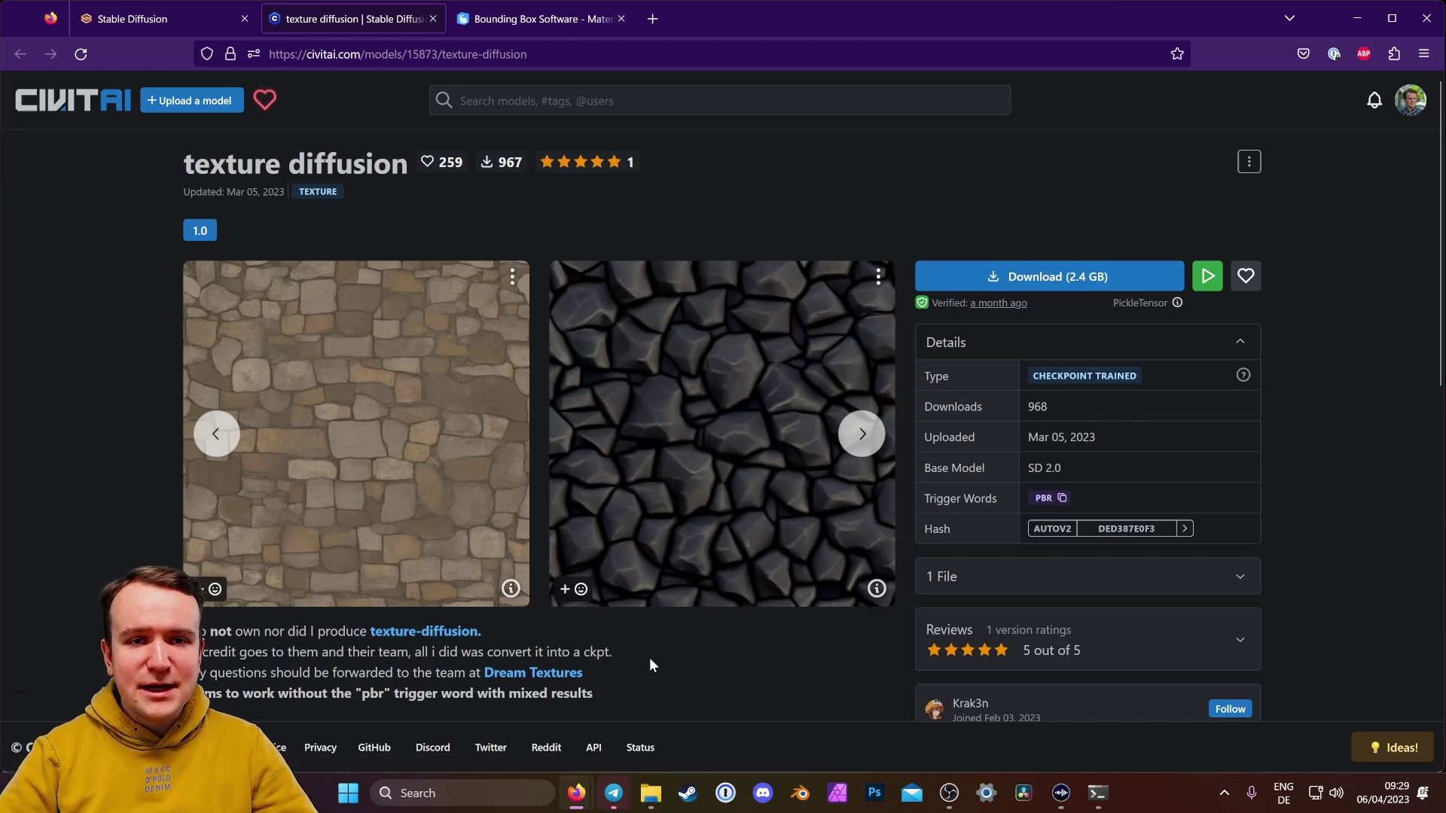
pyautogui.click(550, 18)
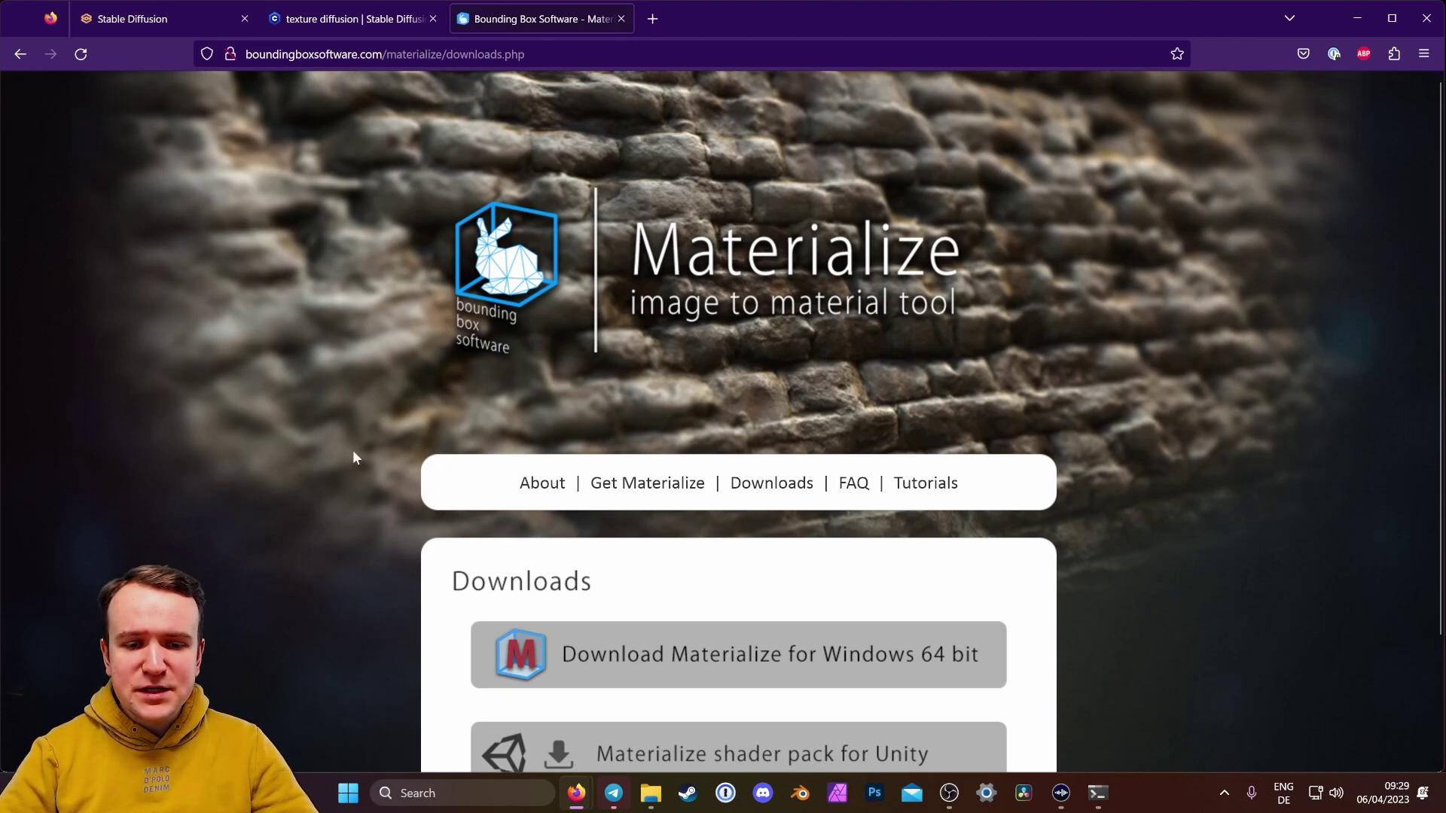
pyautogui.scroll(-2, 354, 452)
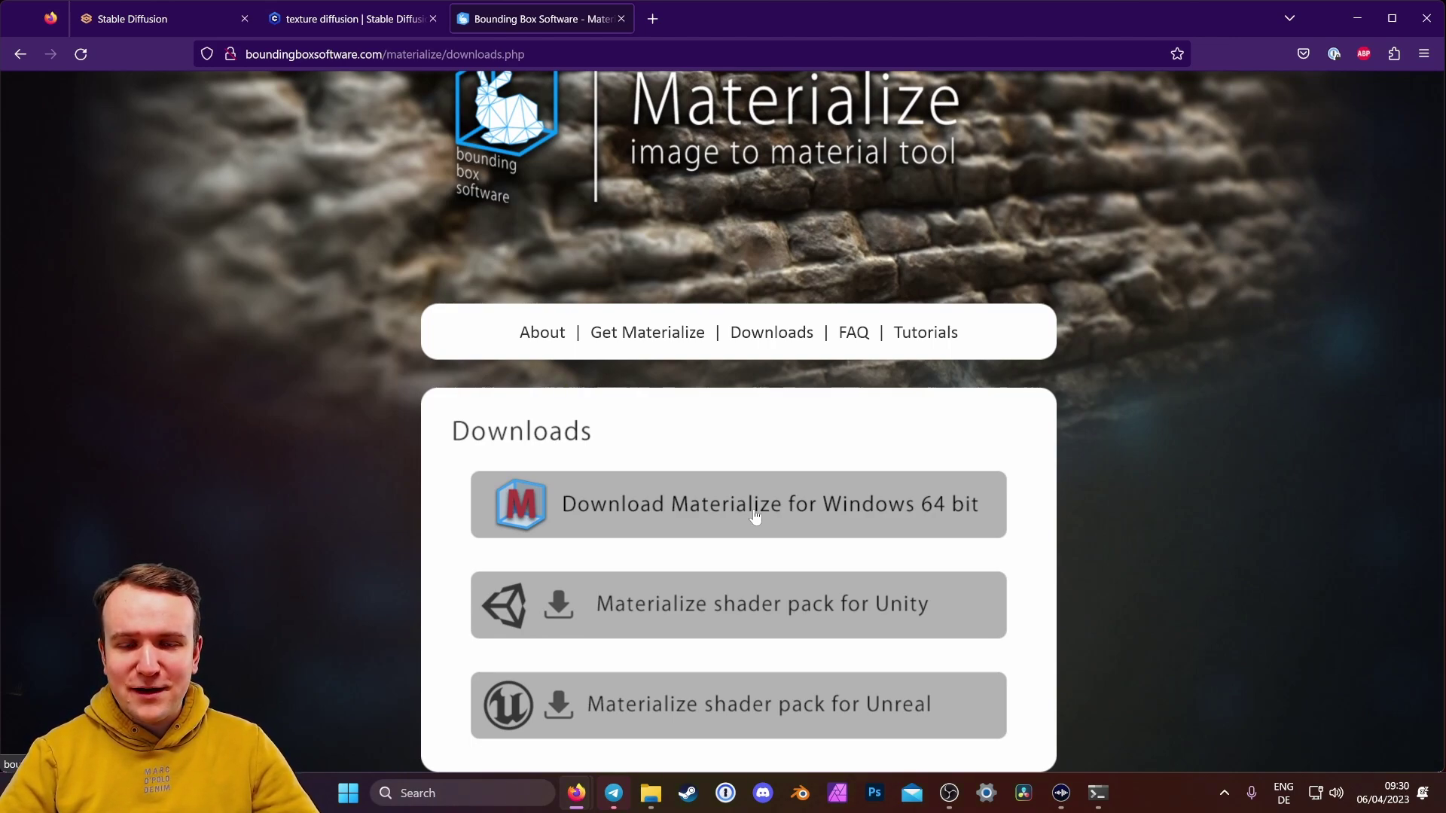
# In Stable Diffusion, enter the prompt "pbr, dirt and moss with pebbles, close-up, detailed, photo, real, high detail"
pyautogui.click(197, 15)
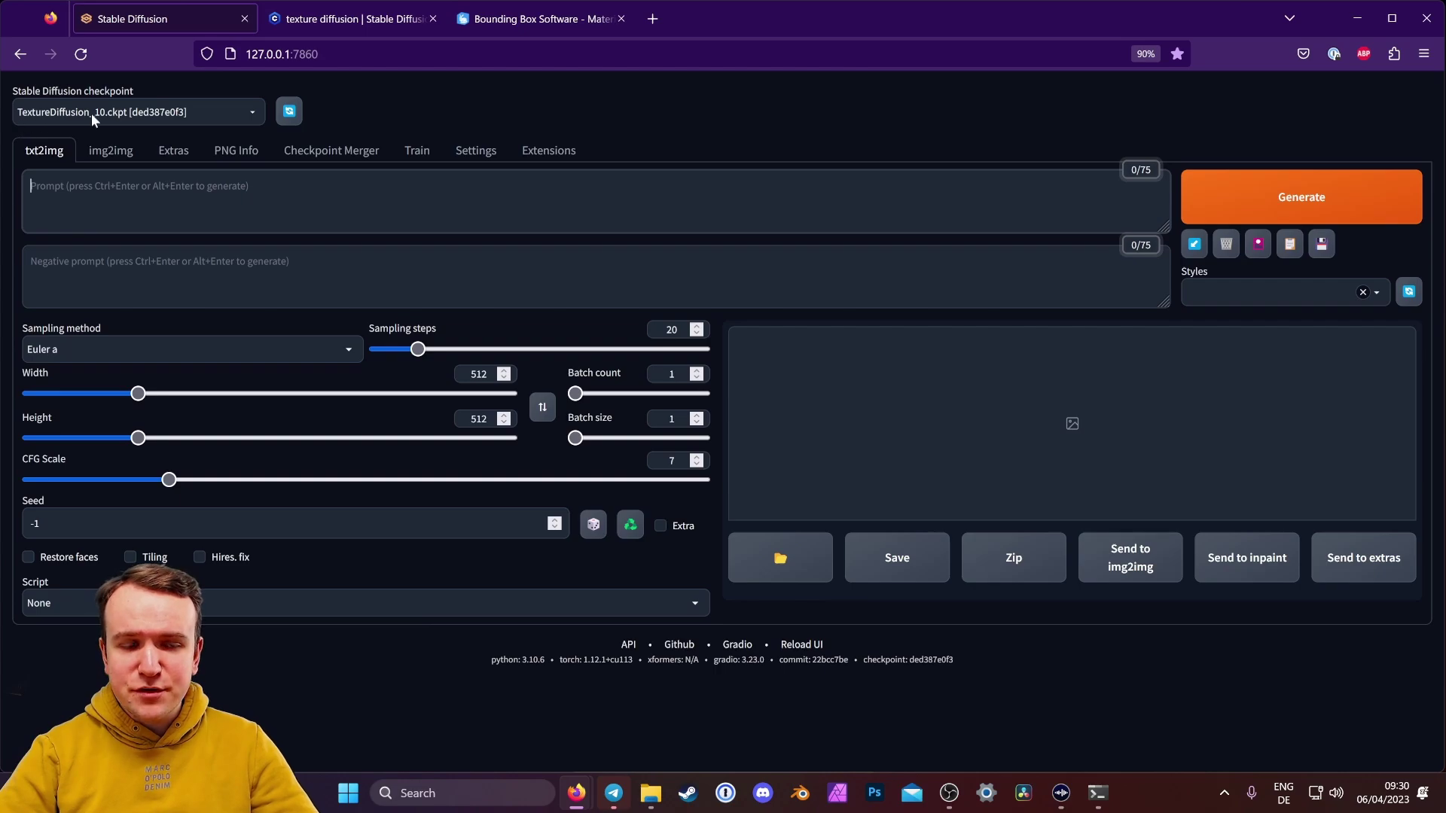
pyautogui.click(100, 190)
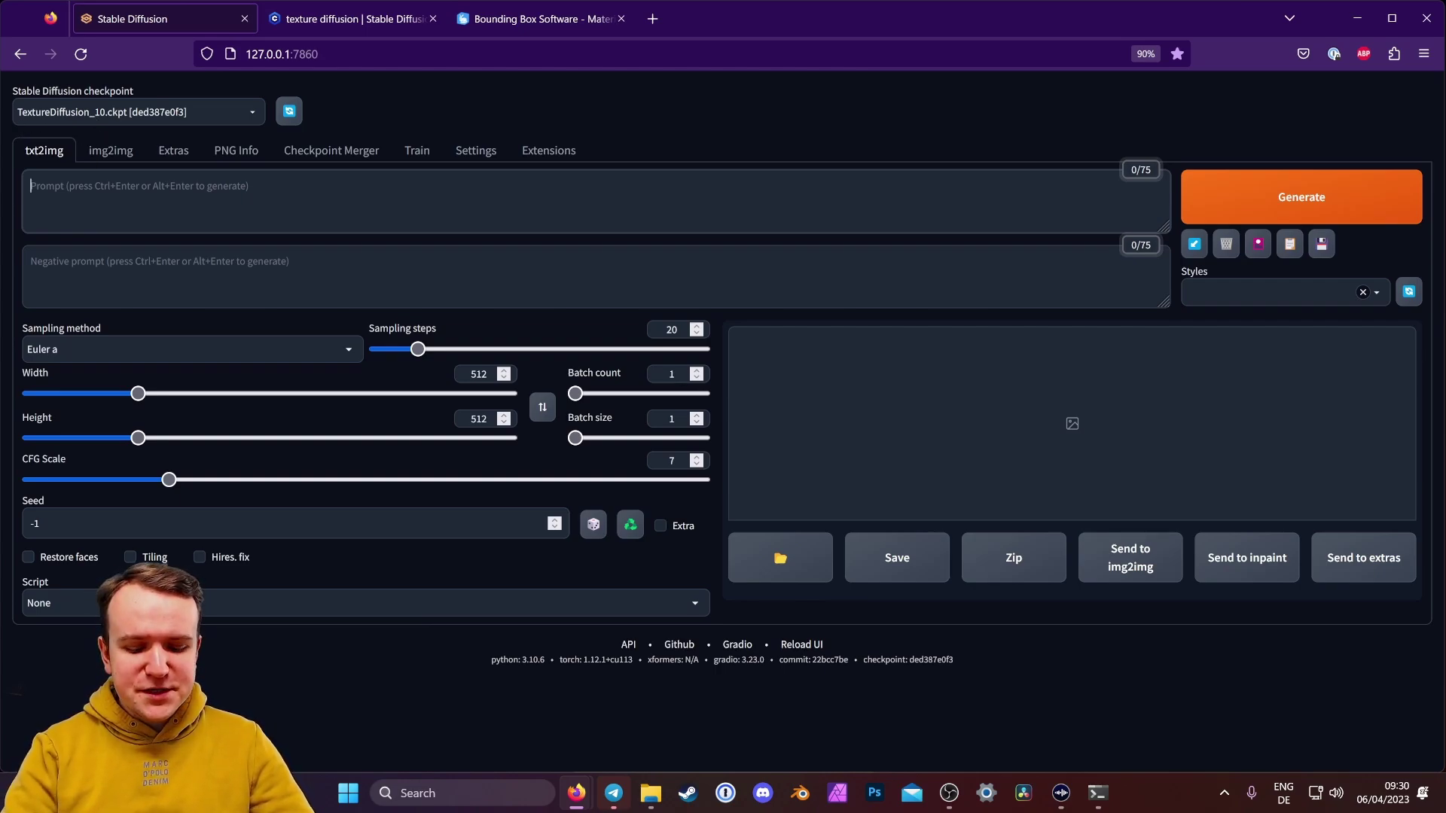
pyautogui.write('pbr,')
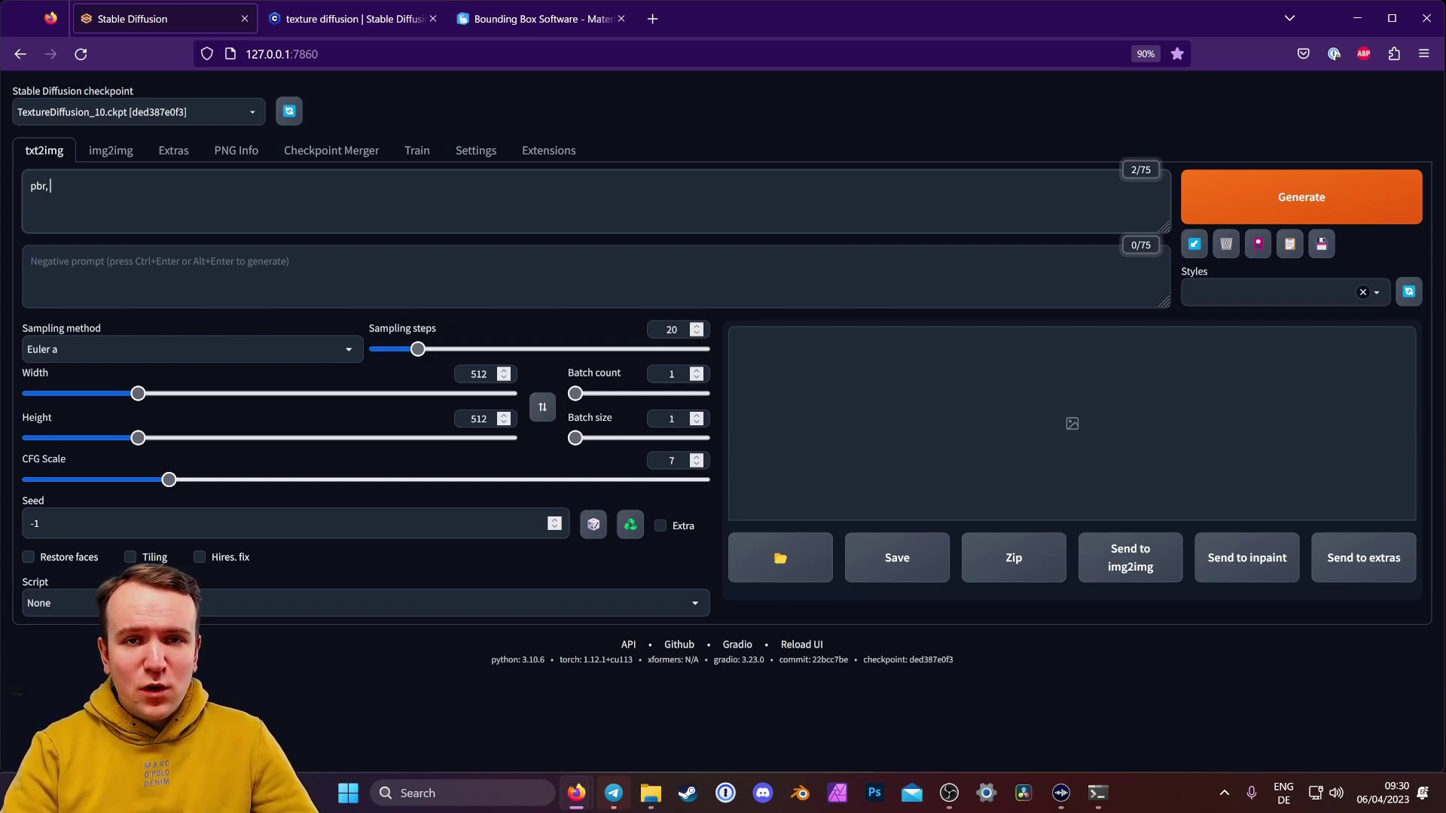
pyautogui.write('dirt and')
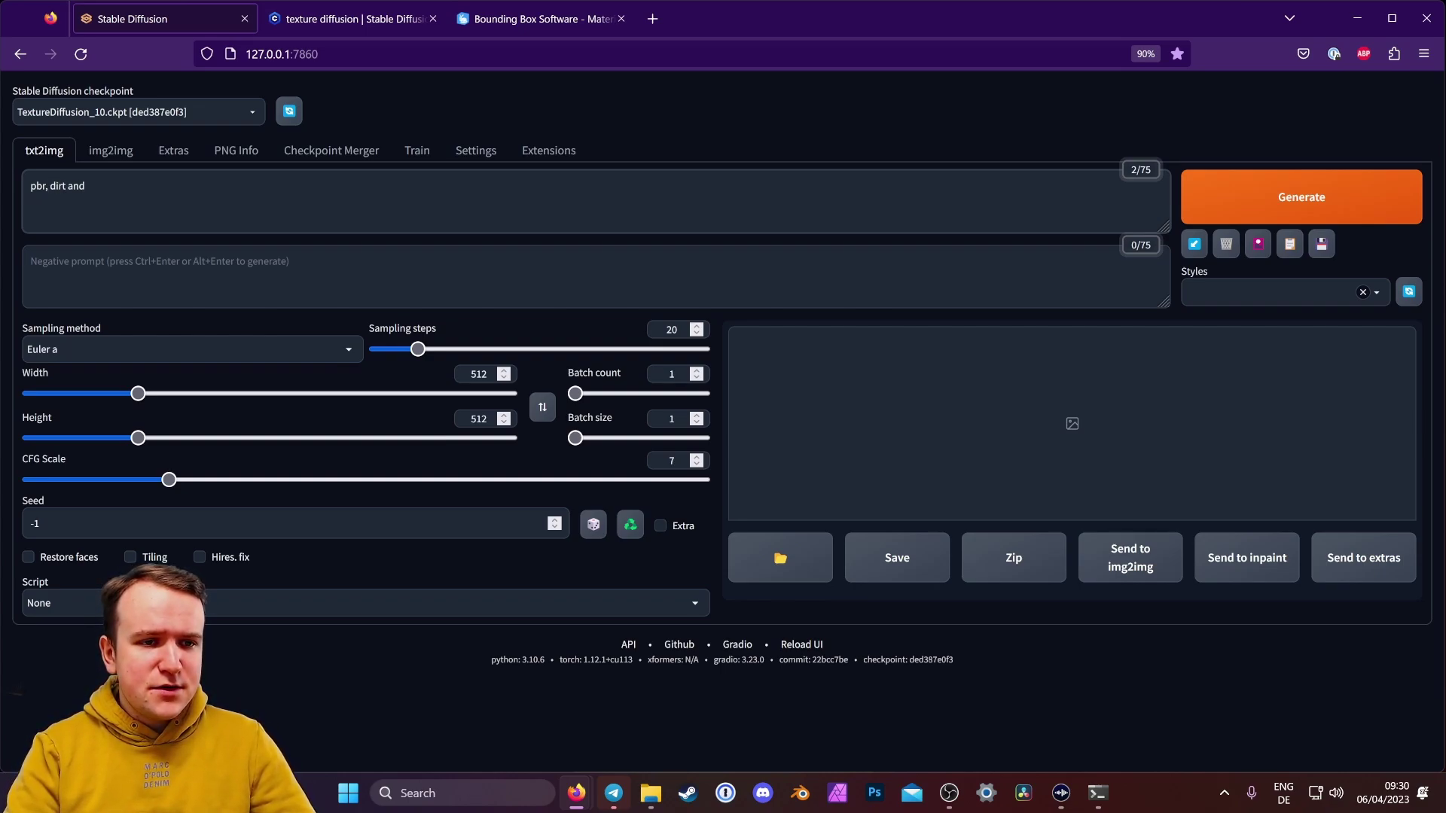
pyautogui.write(' moss with pebb')
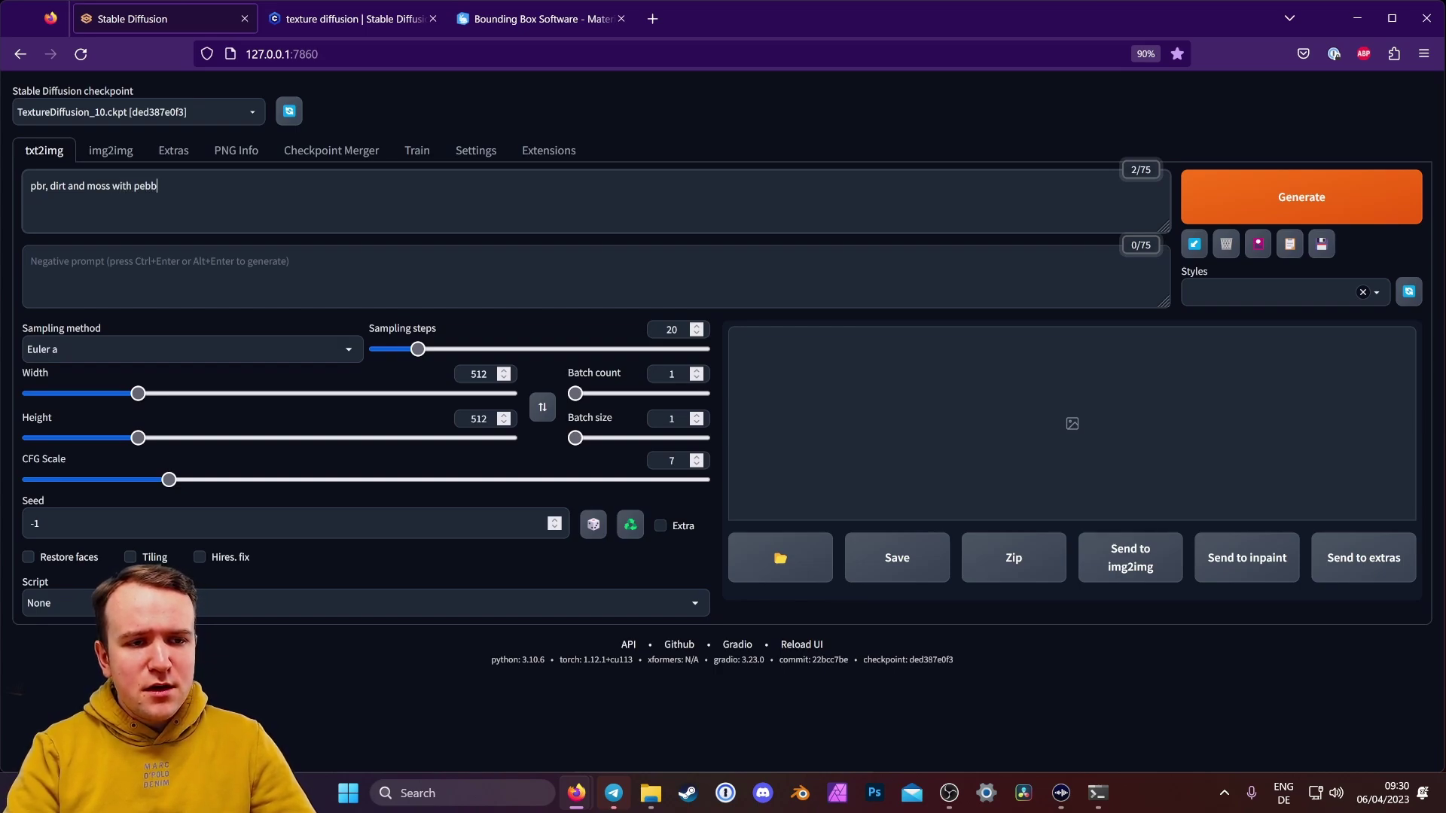
pyautogui.write('les, ')
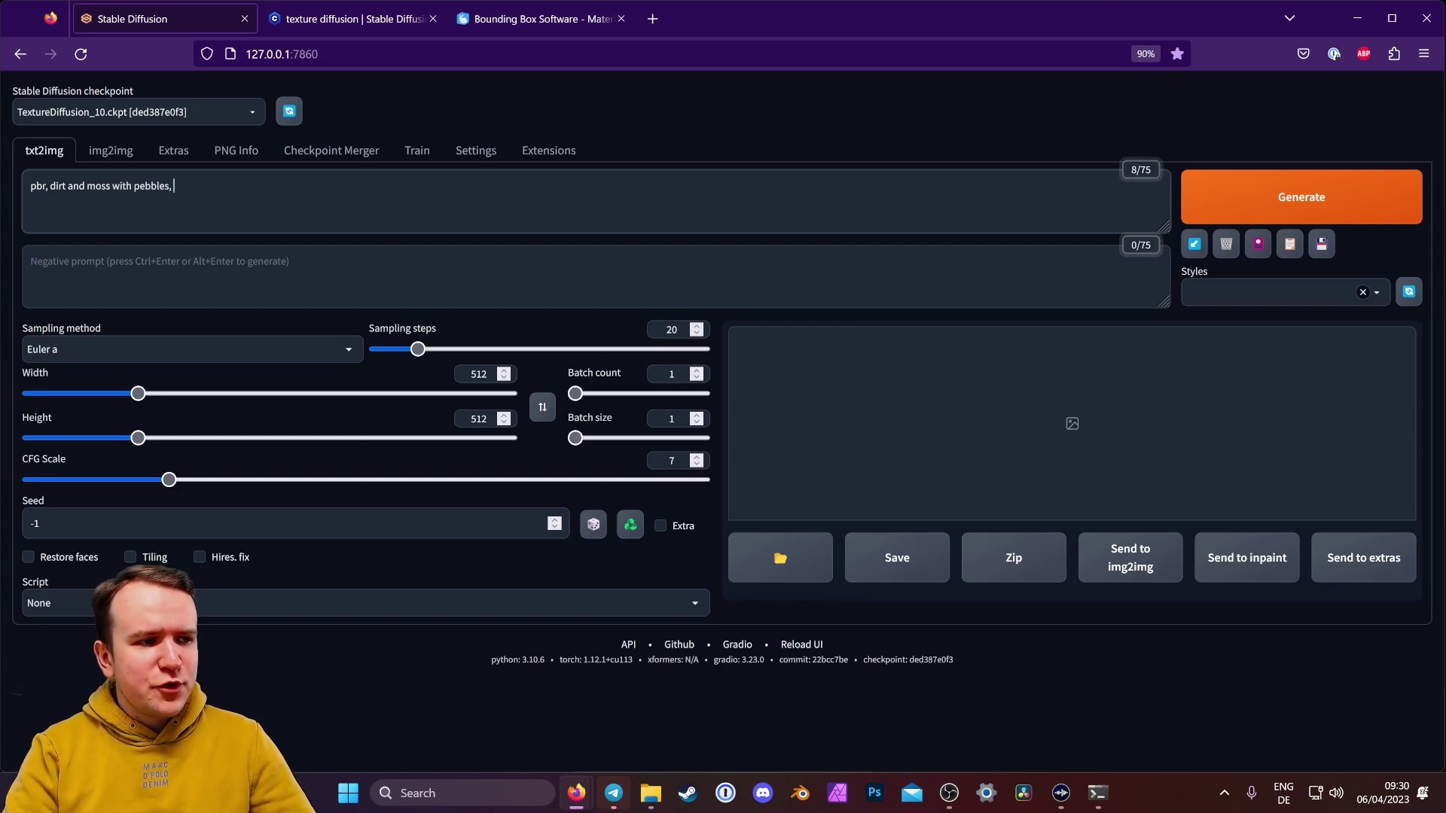
pyautogui.write('close-')
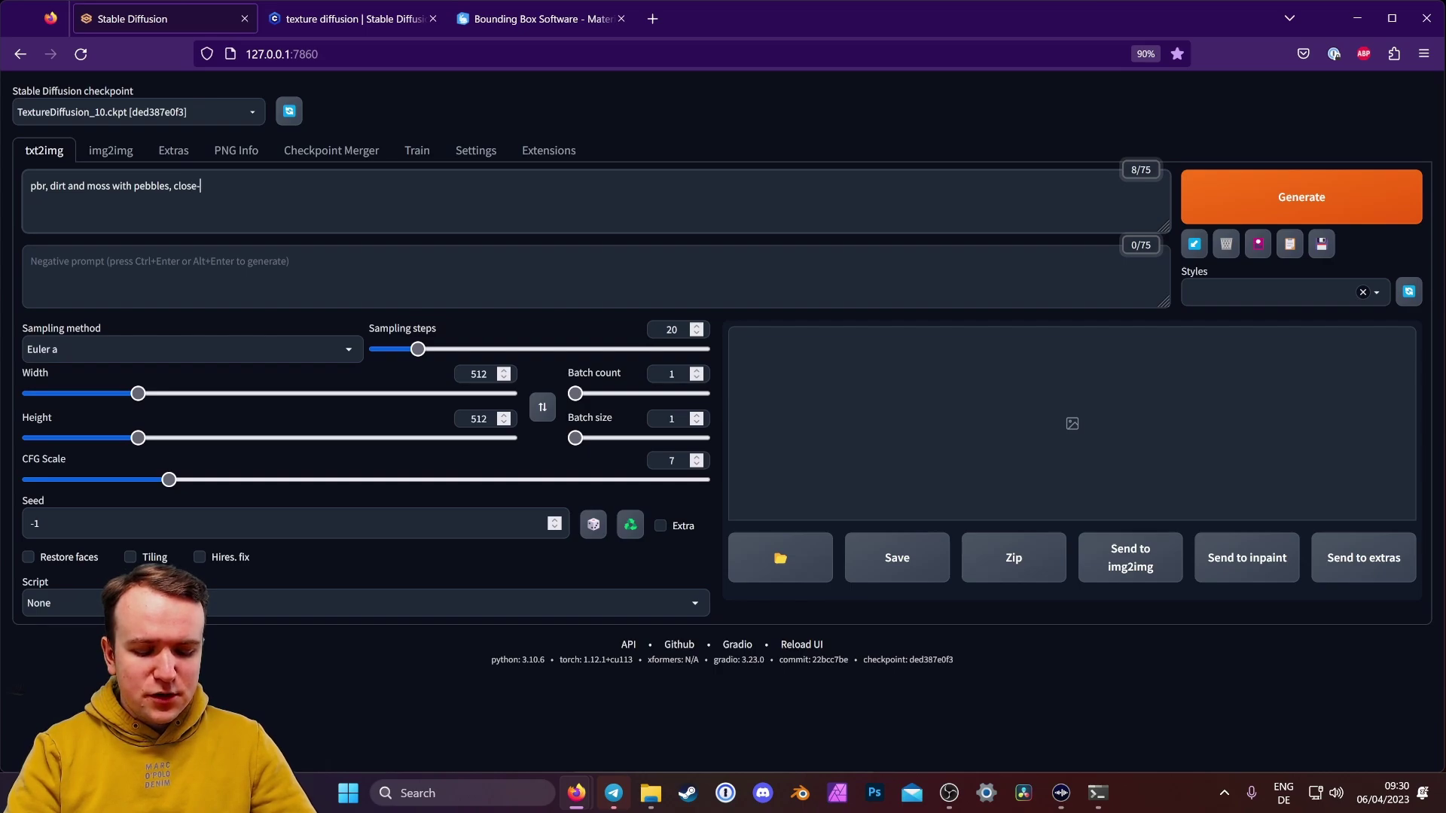
pyautogui.write('up, ')
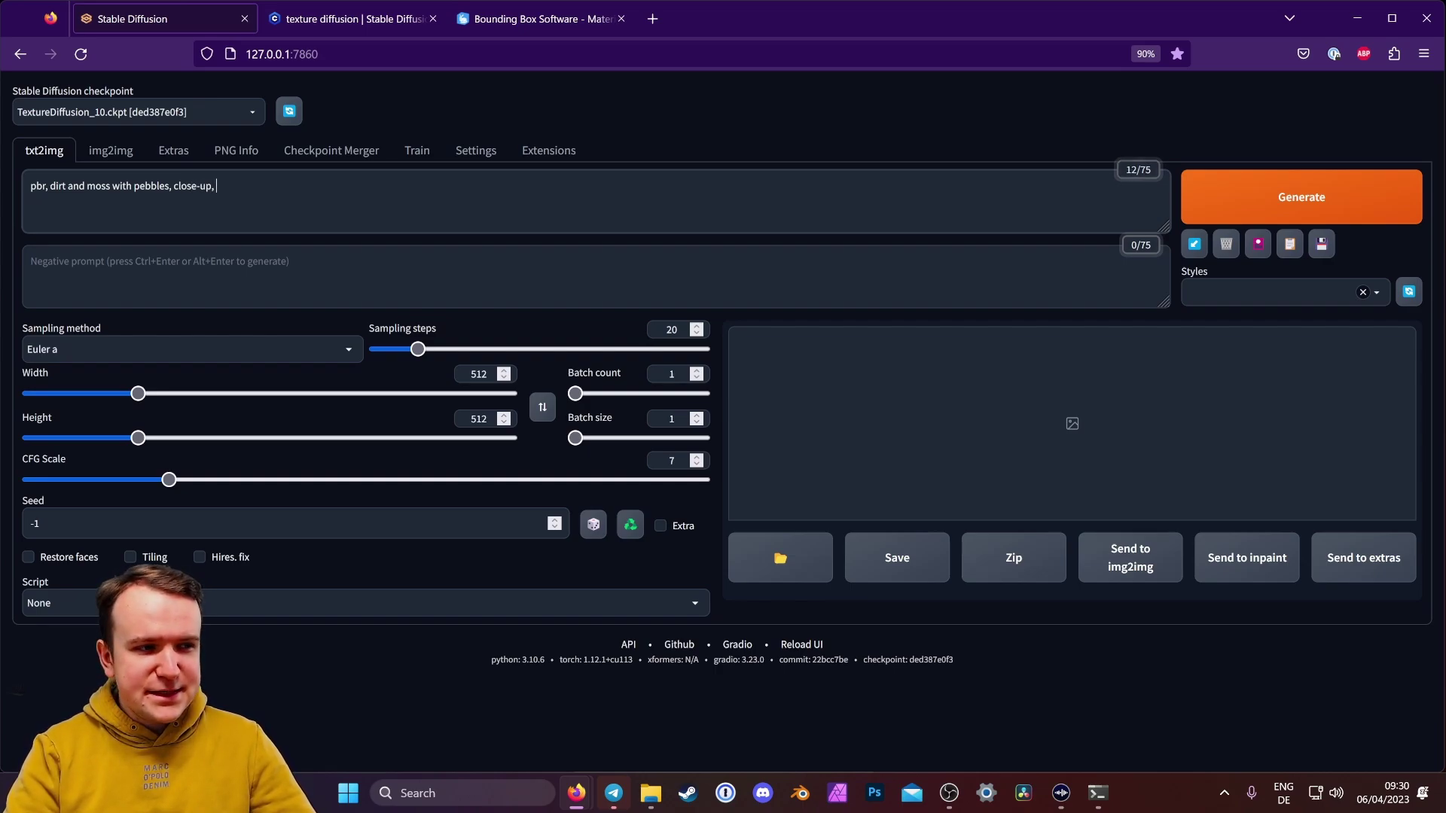
pyautogui.write(' detailed,')
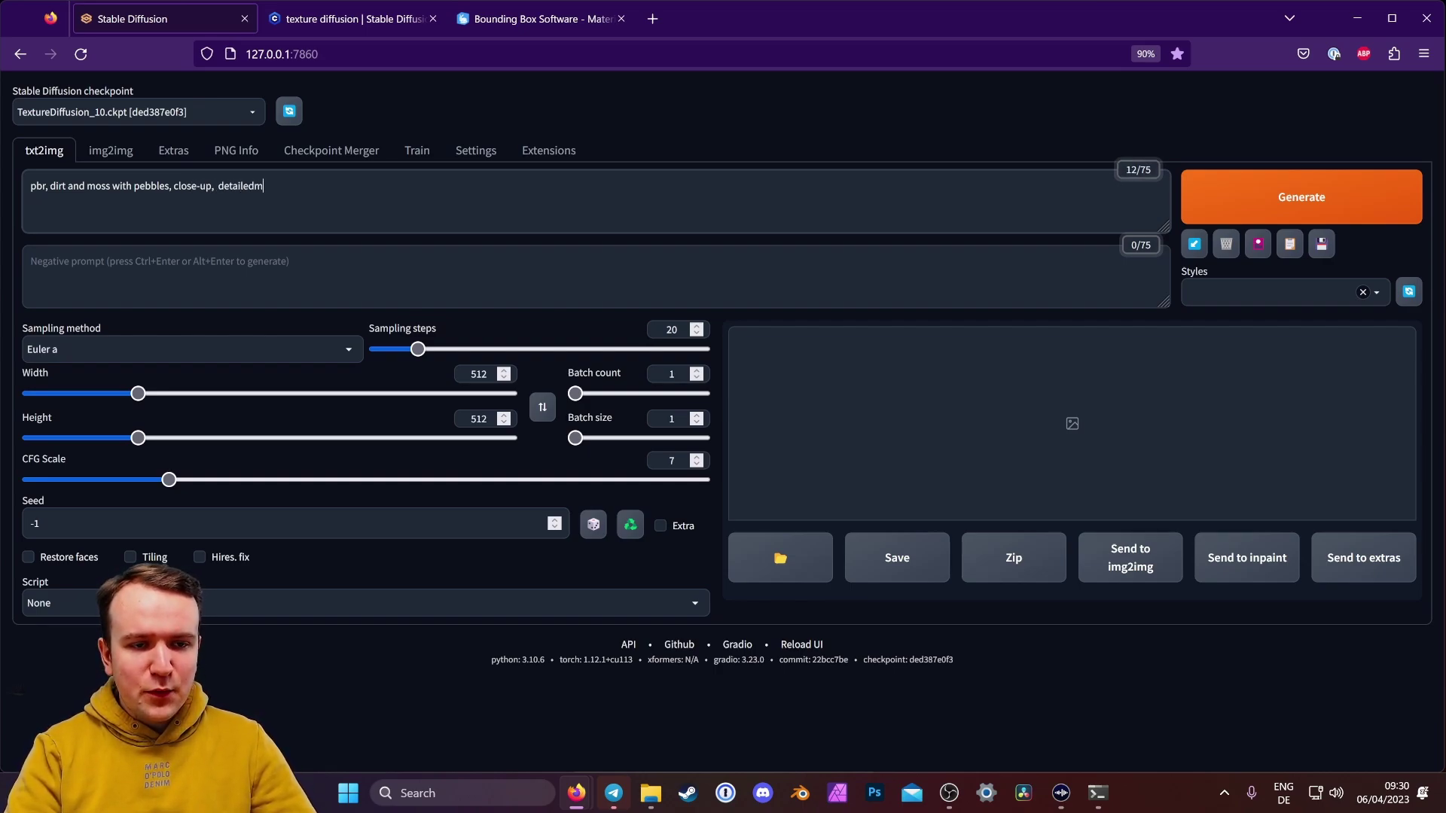
pyautogui.write(' photo')
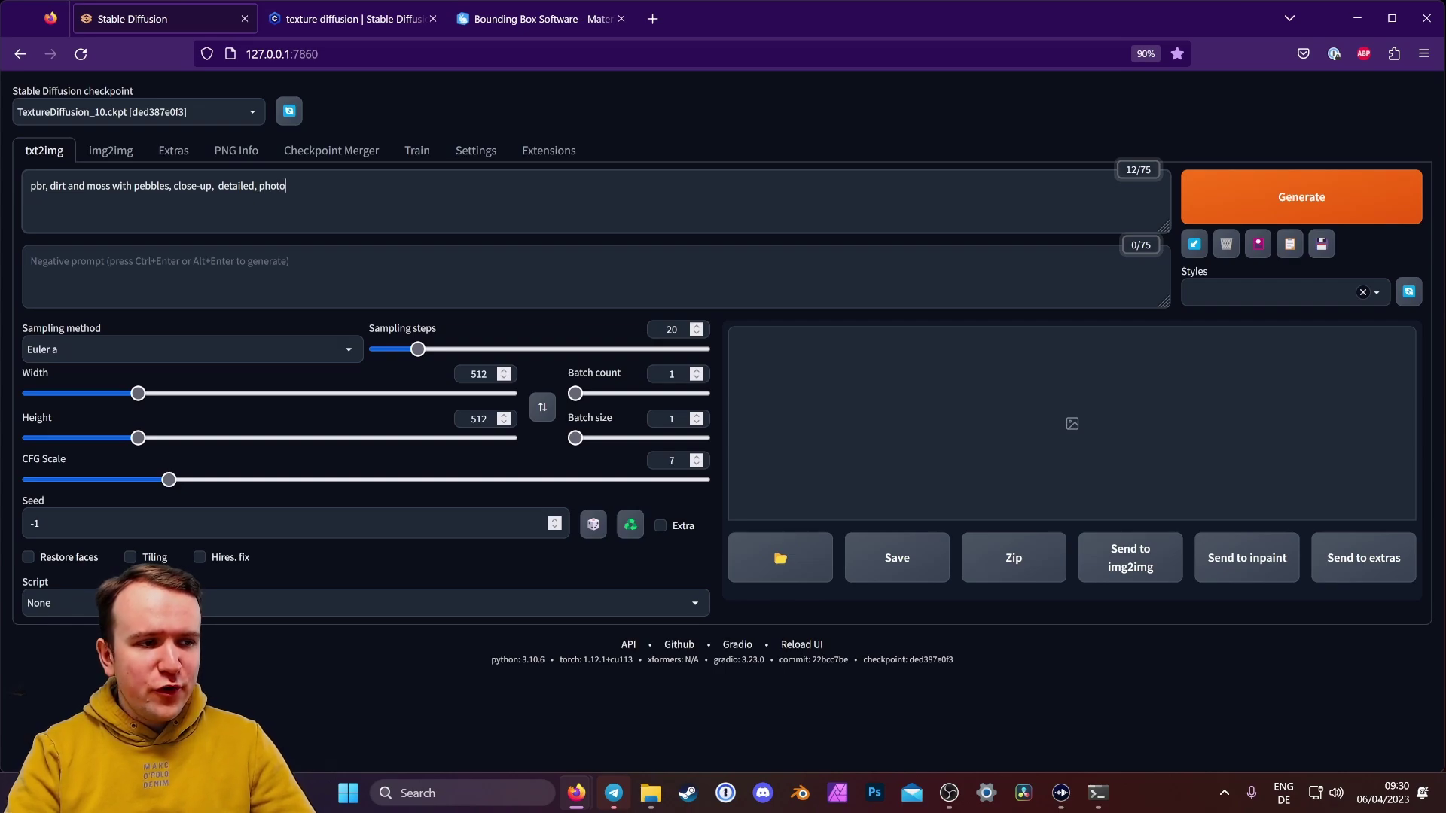
pyautogui.write(', real, hight d')
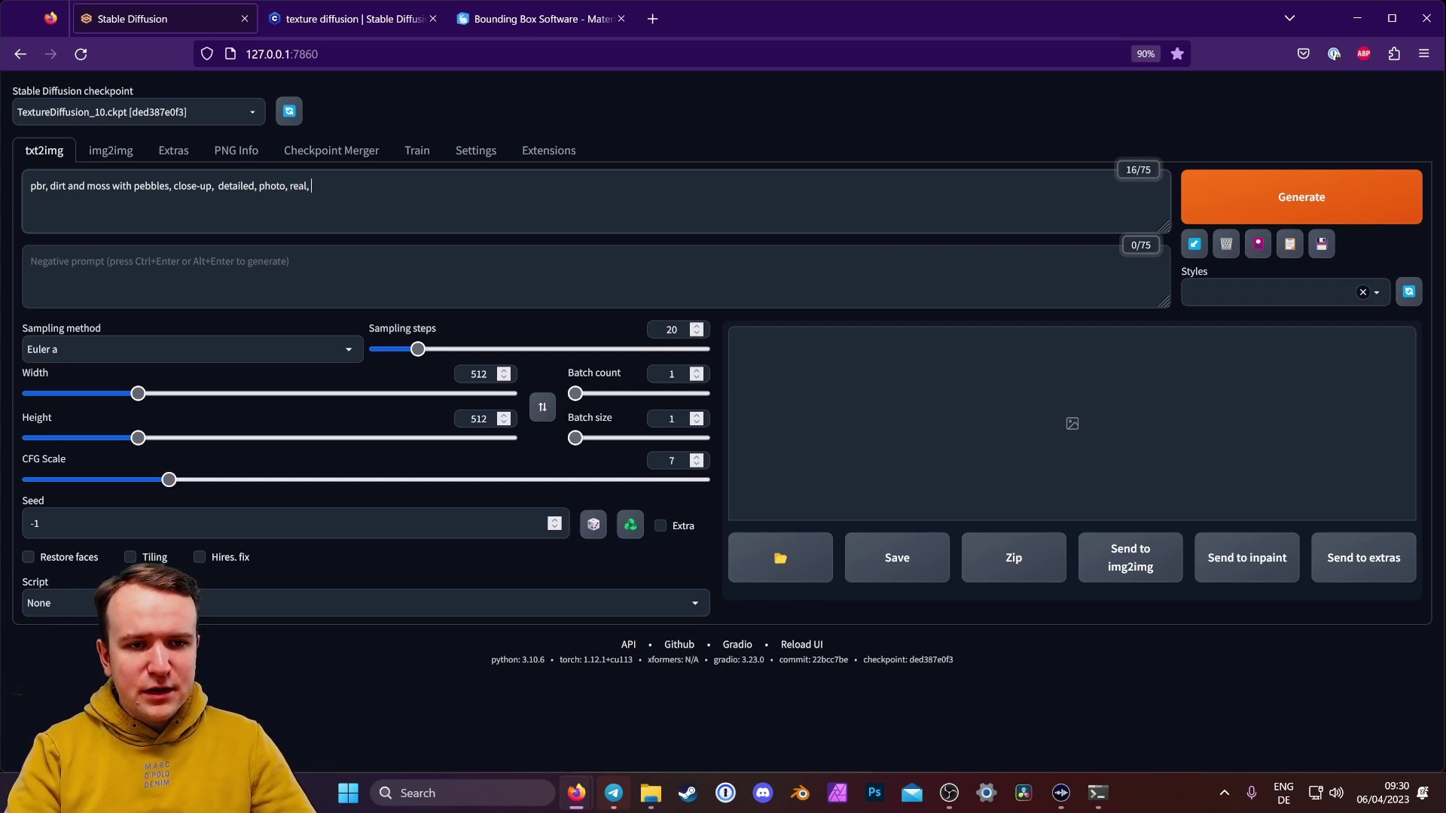
pyautogui.press('BackSpace')
pyautogui.press('BackSpace')
pyautogui.press('BackSpace')
pyautogui.write('detail')
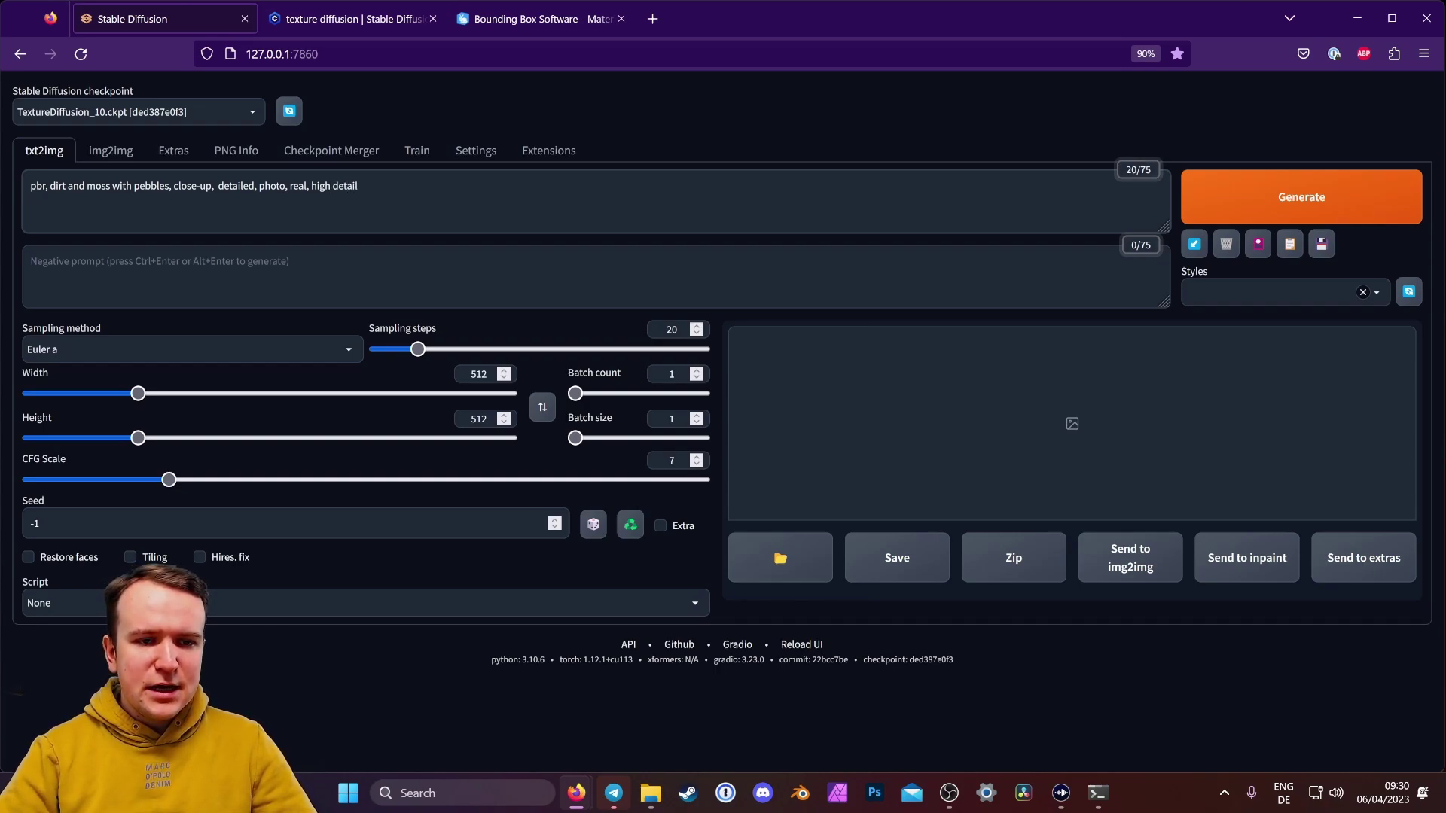
# Enter the negative prompt "cartoon, illustration, 3d render, sketch, black and white, b&w"
pyautogui.click(32, 262)
pyautogui.write('cart')
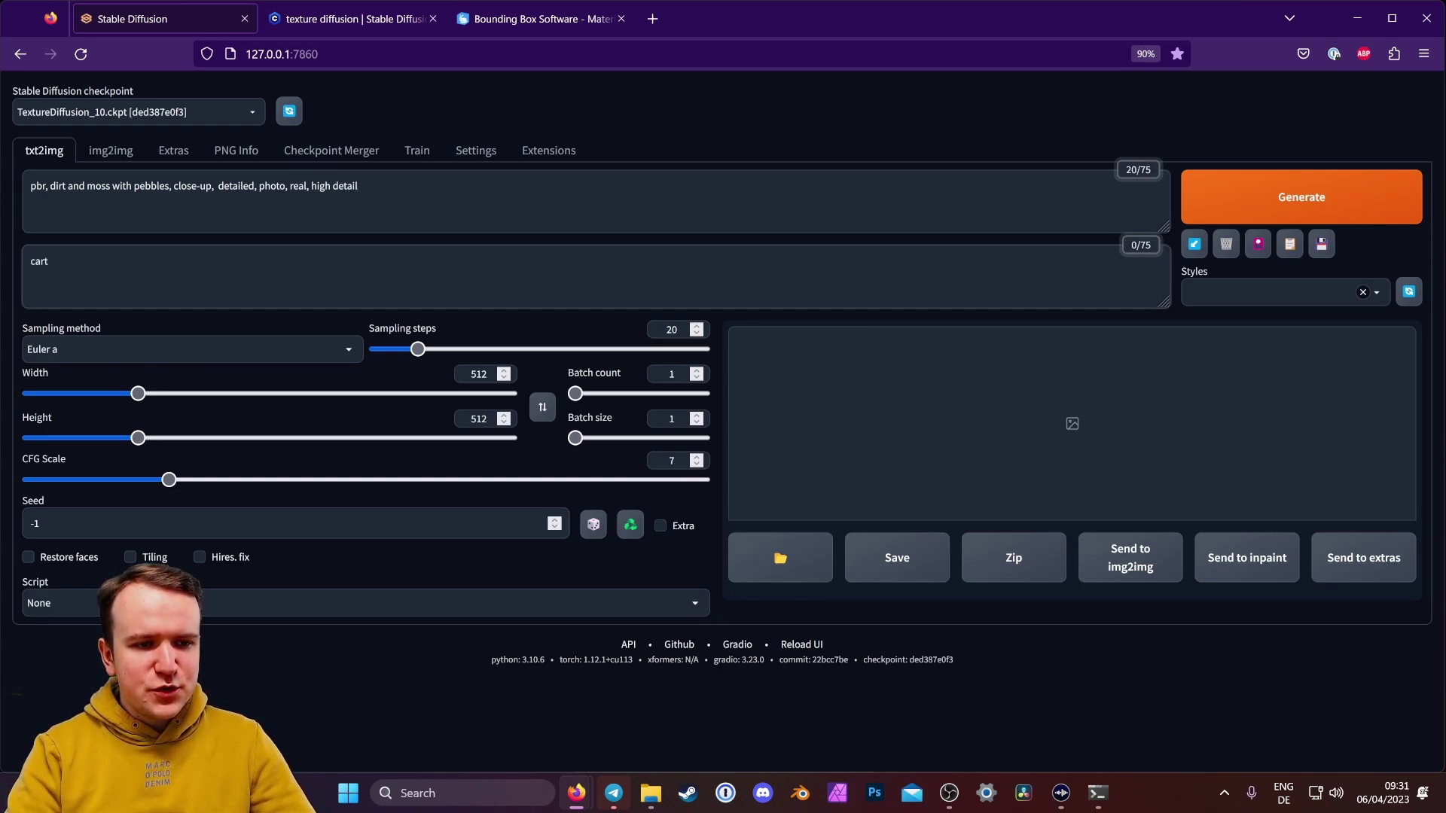
pyautogui.write('oon, i')
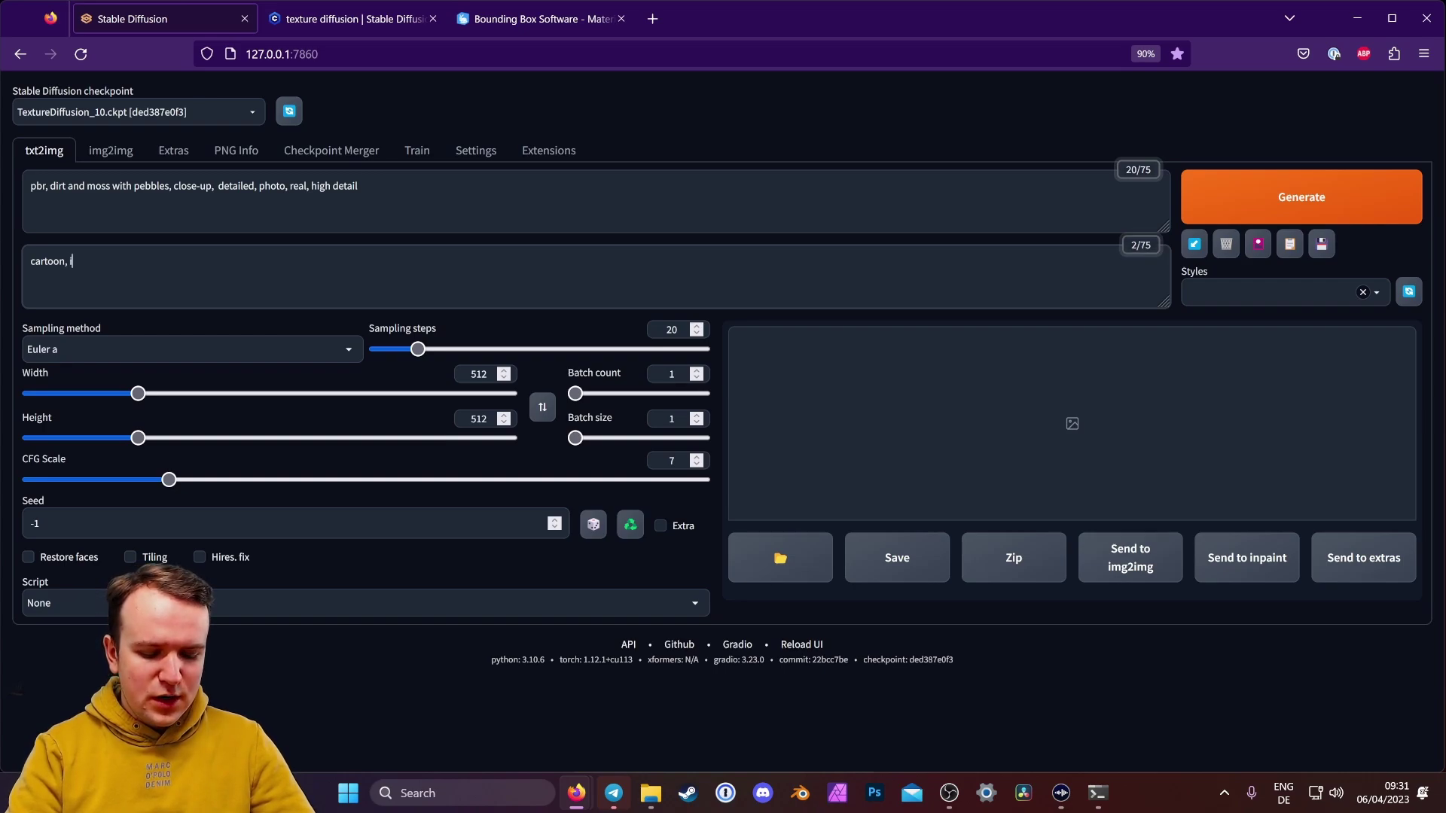
pyautogui.write('llustration, 3')
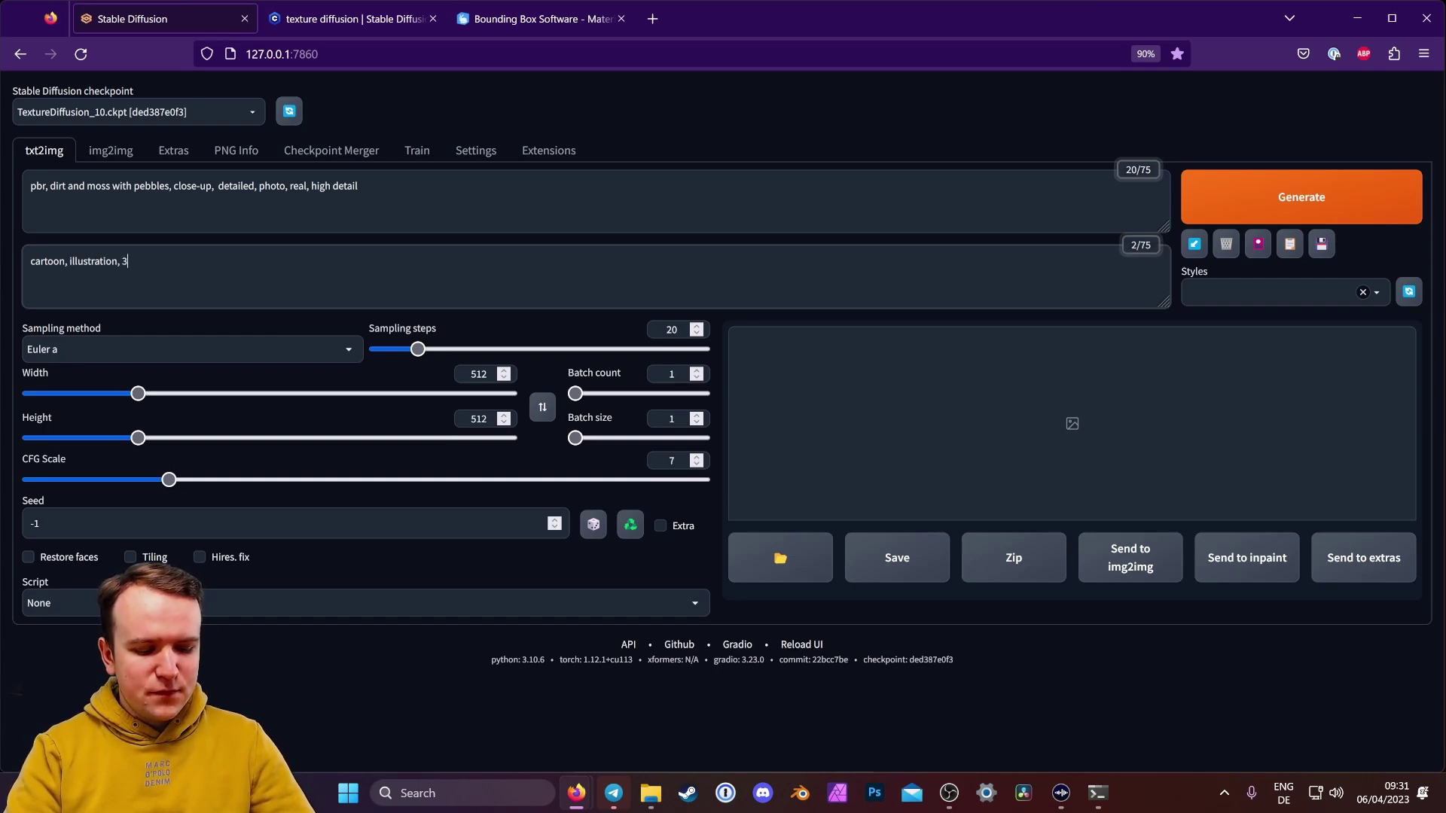
pyautogui.write('d render, sketch,')
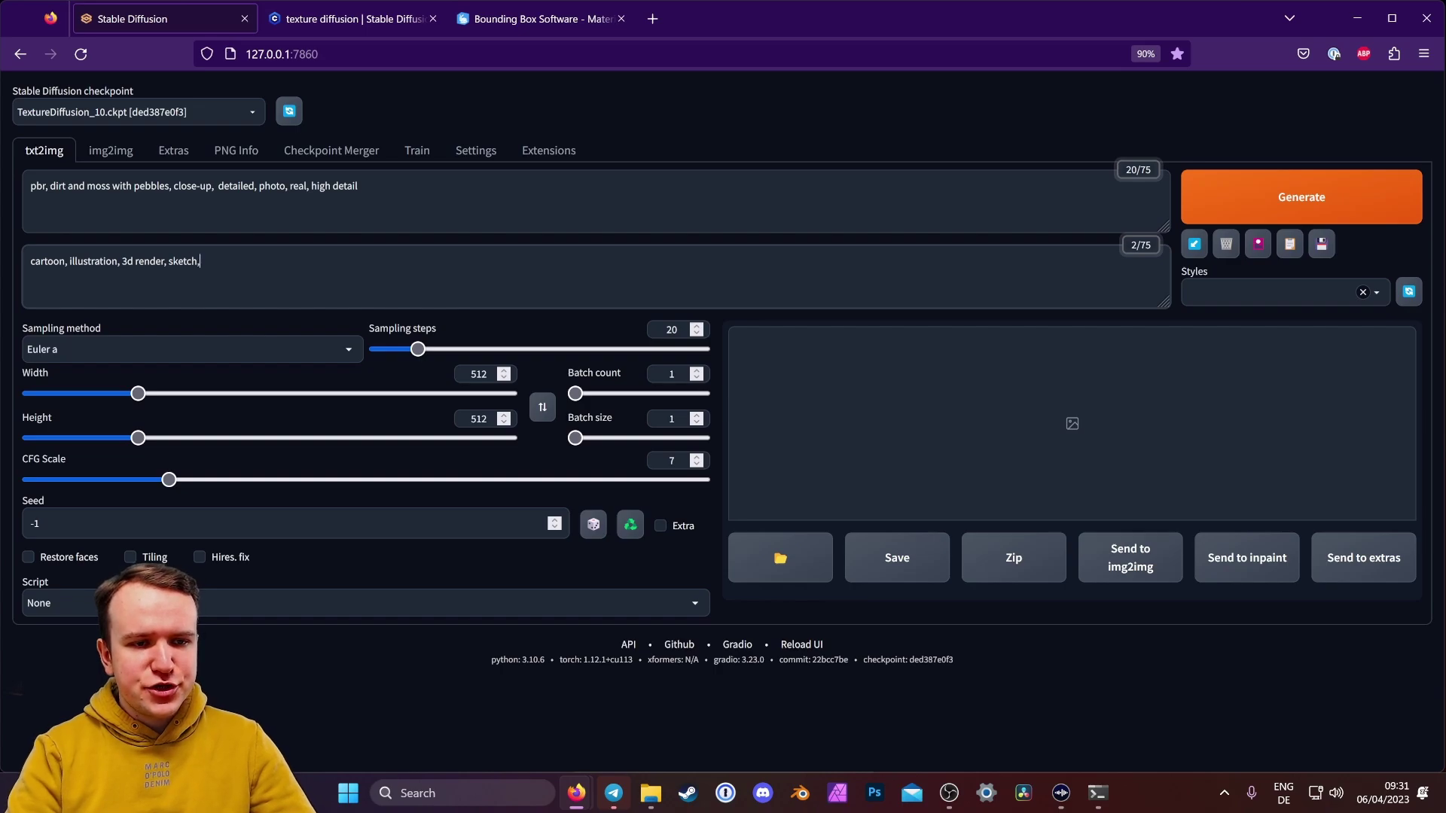
pyautogui.write(' black and white, b&')
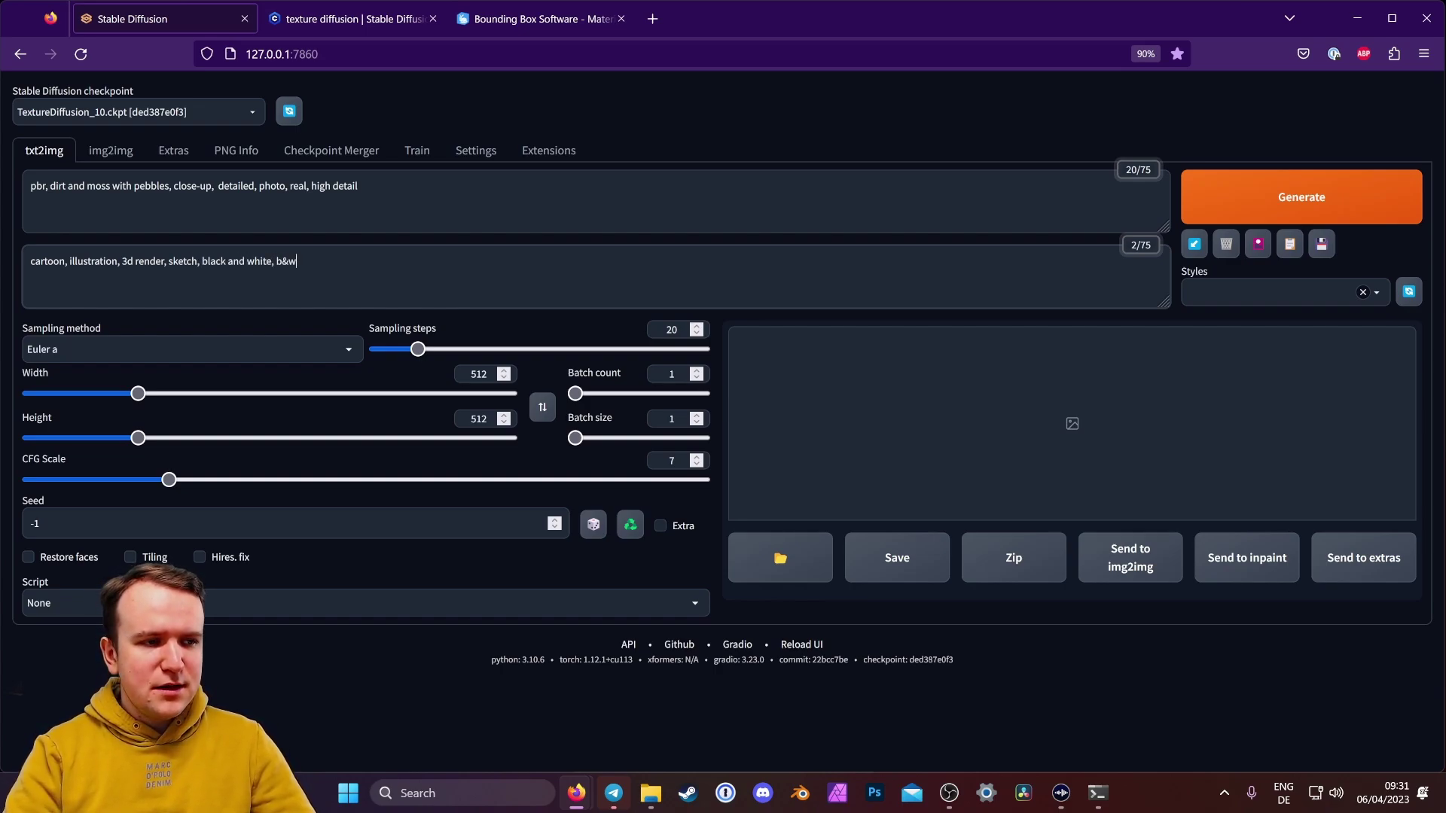
pyautogui.write('w')
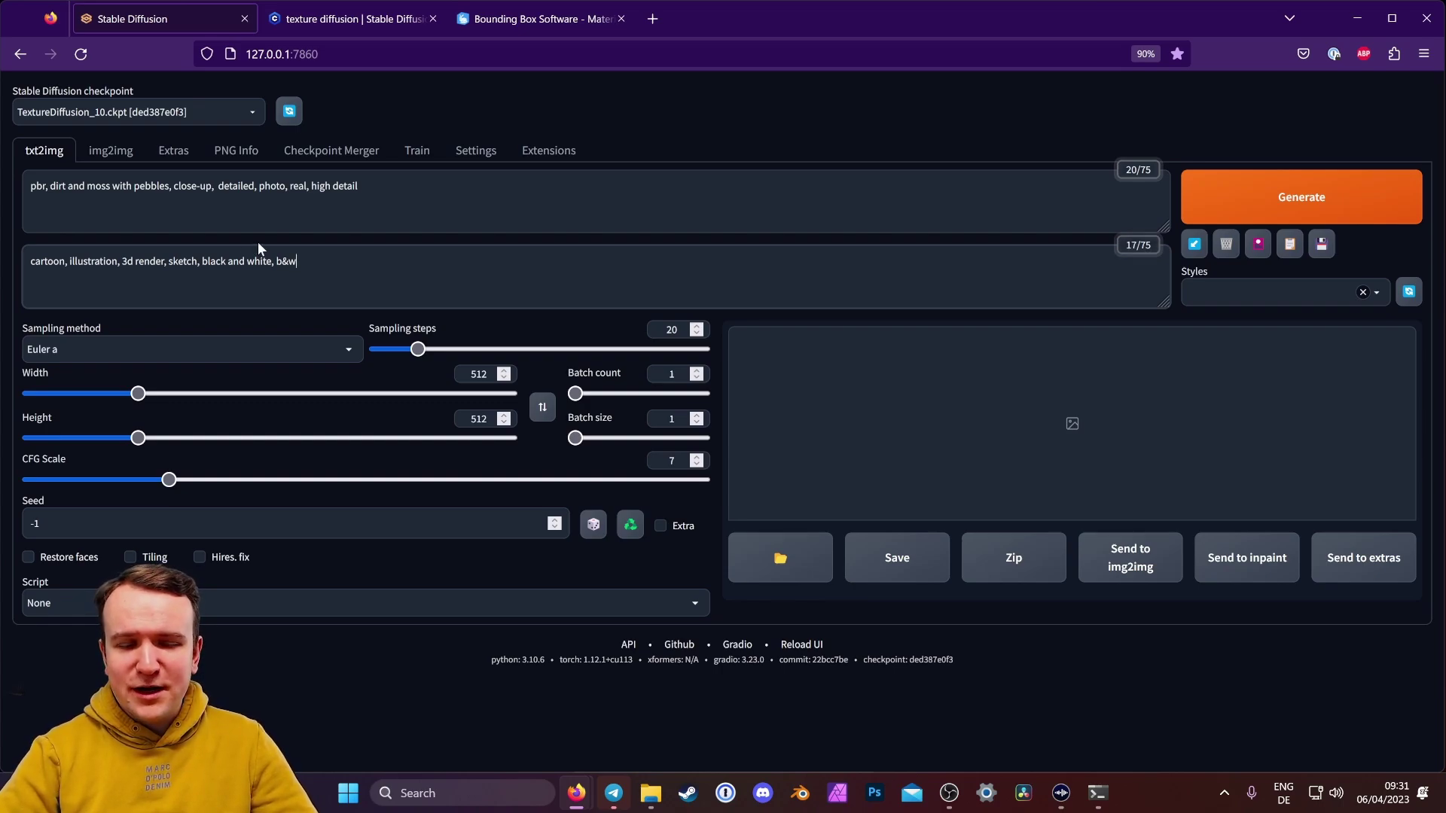
pyautogui.moveTo(297, 261); pyautogui.dragTo(201, 262)
pyautogui.click(298, 261)
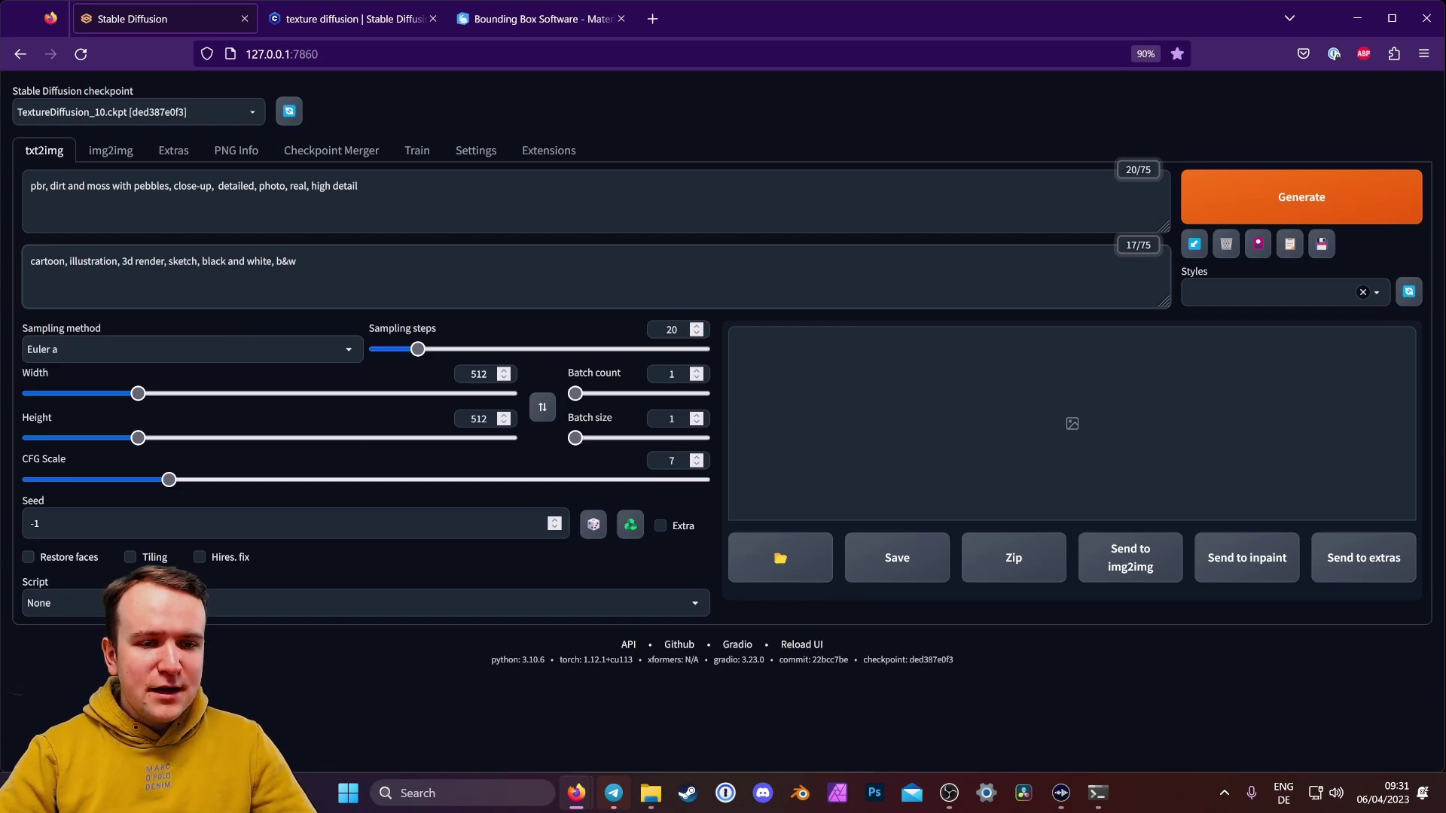
# Set the sampling method to DPM++ 2M Karras and the sampling steps to 50
pyautogui.click(235, 349)
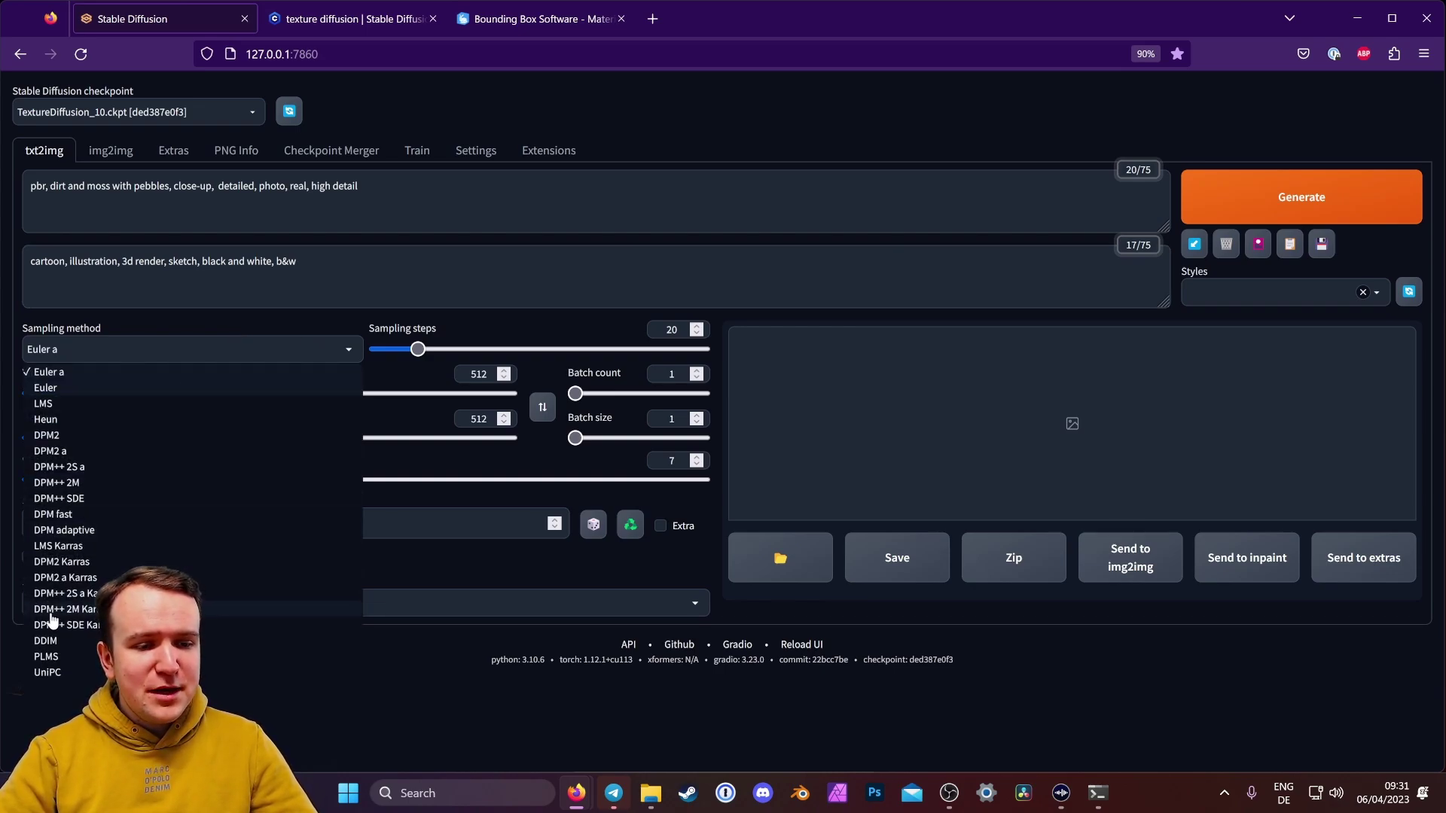
pyautogui.click(83, 614)
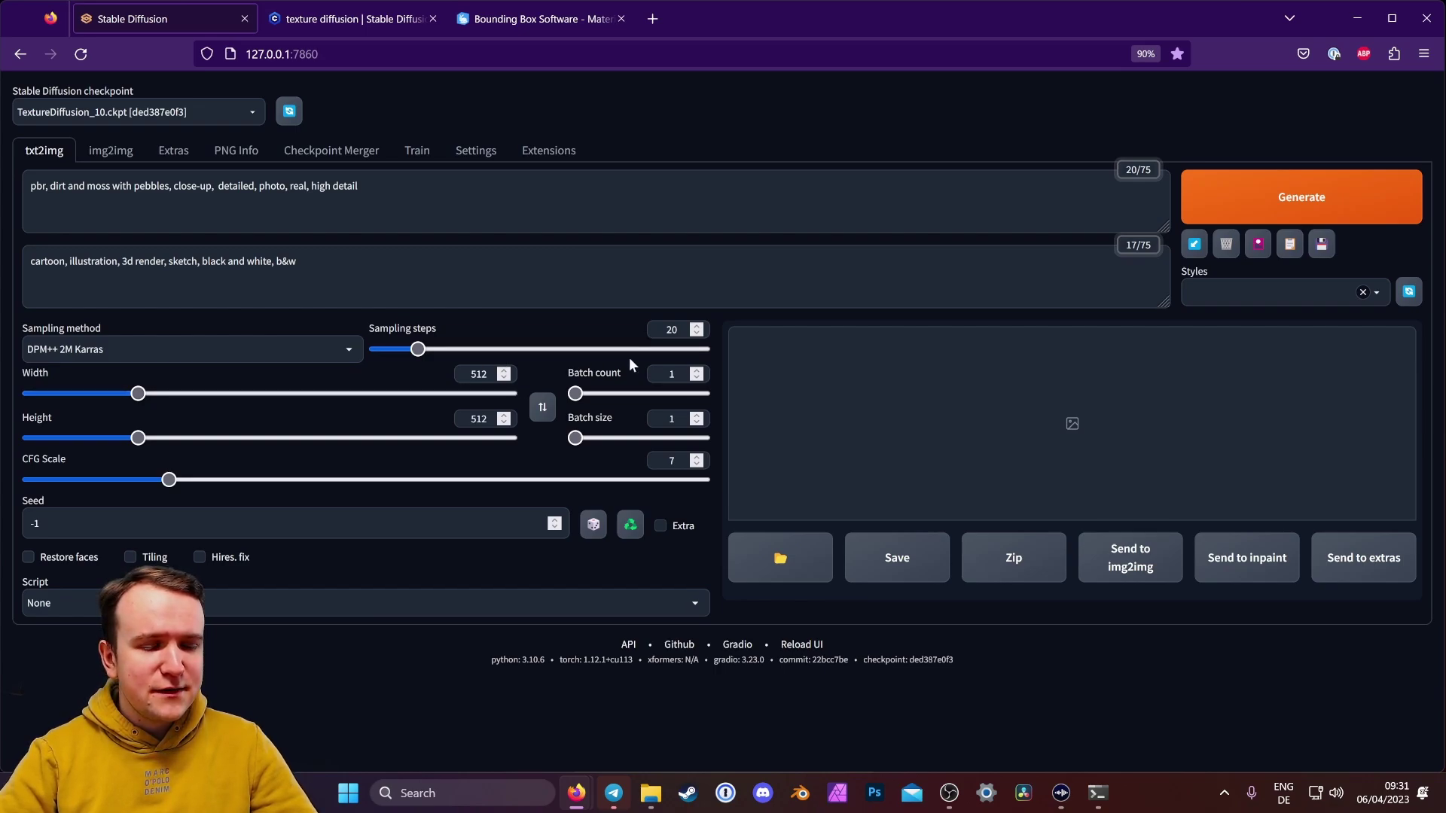
pyautogui.doubleClick(671, 329)
pyautogui.write('50')
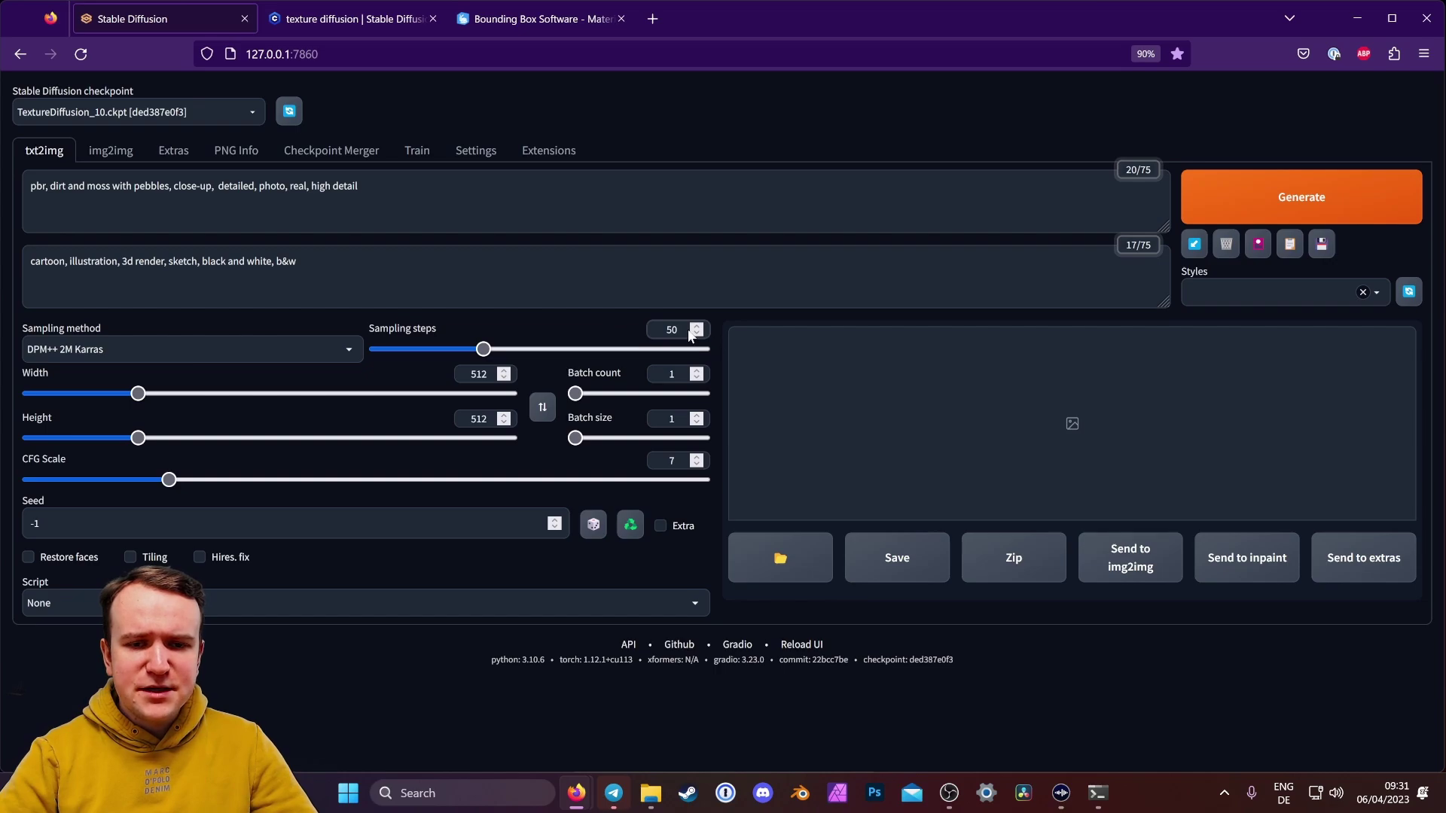
# Generate tileable textures with a batch count of 4 and the Tiling option enabled
pyautogui.click(697, 371)
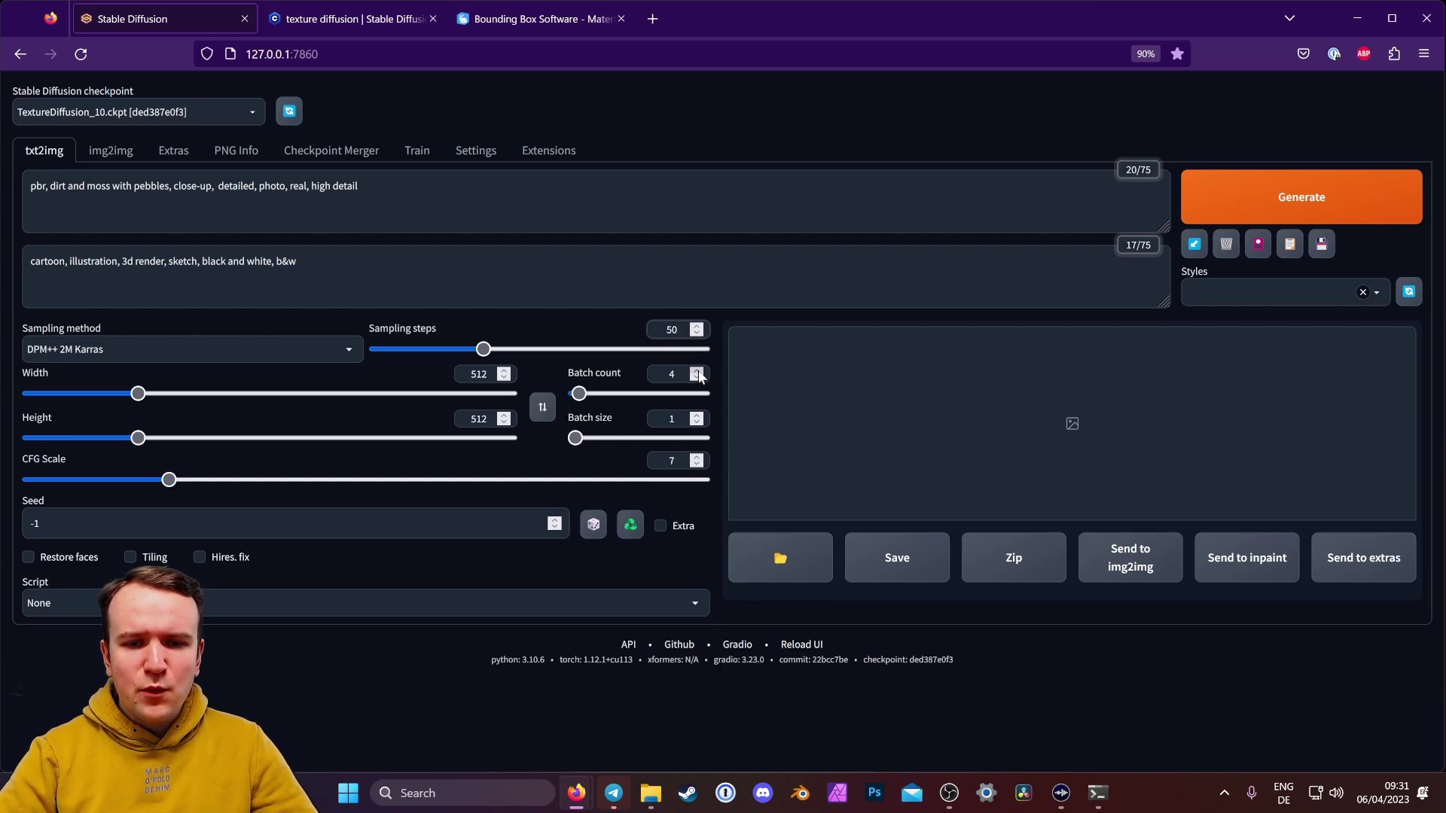
pyautogui.click(697, 370)
pyautogui.click(698, 371)
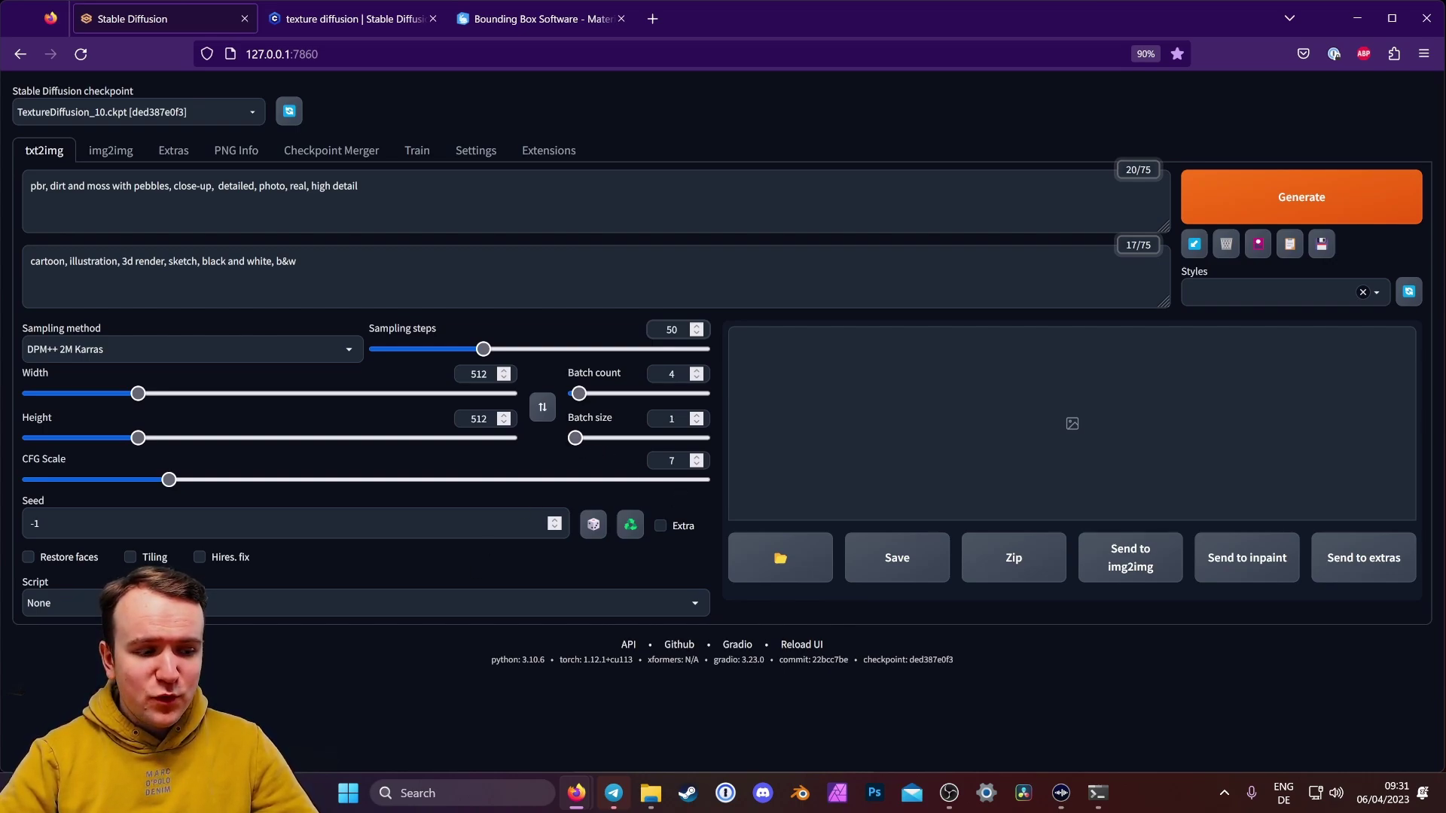
pyautogui.click(129, 558)
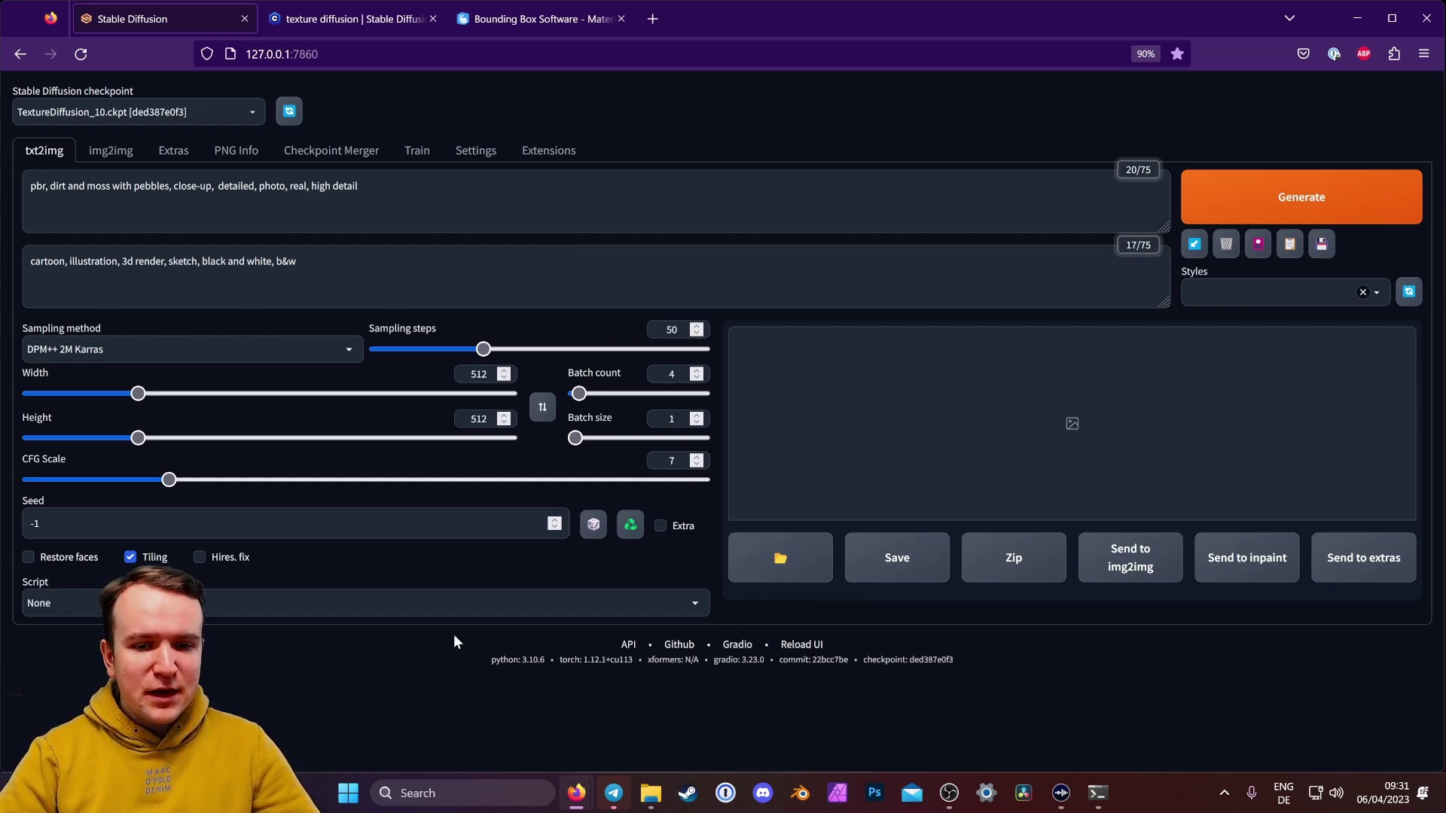
pyautogui.click(1273, 211)
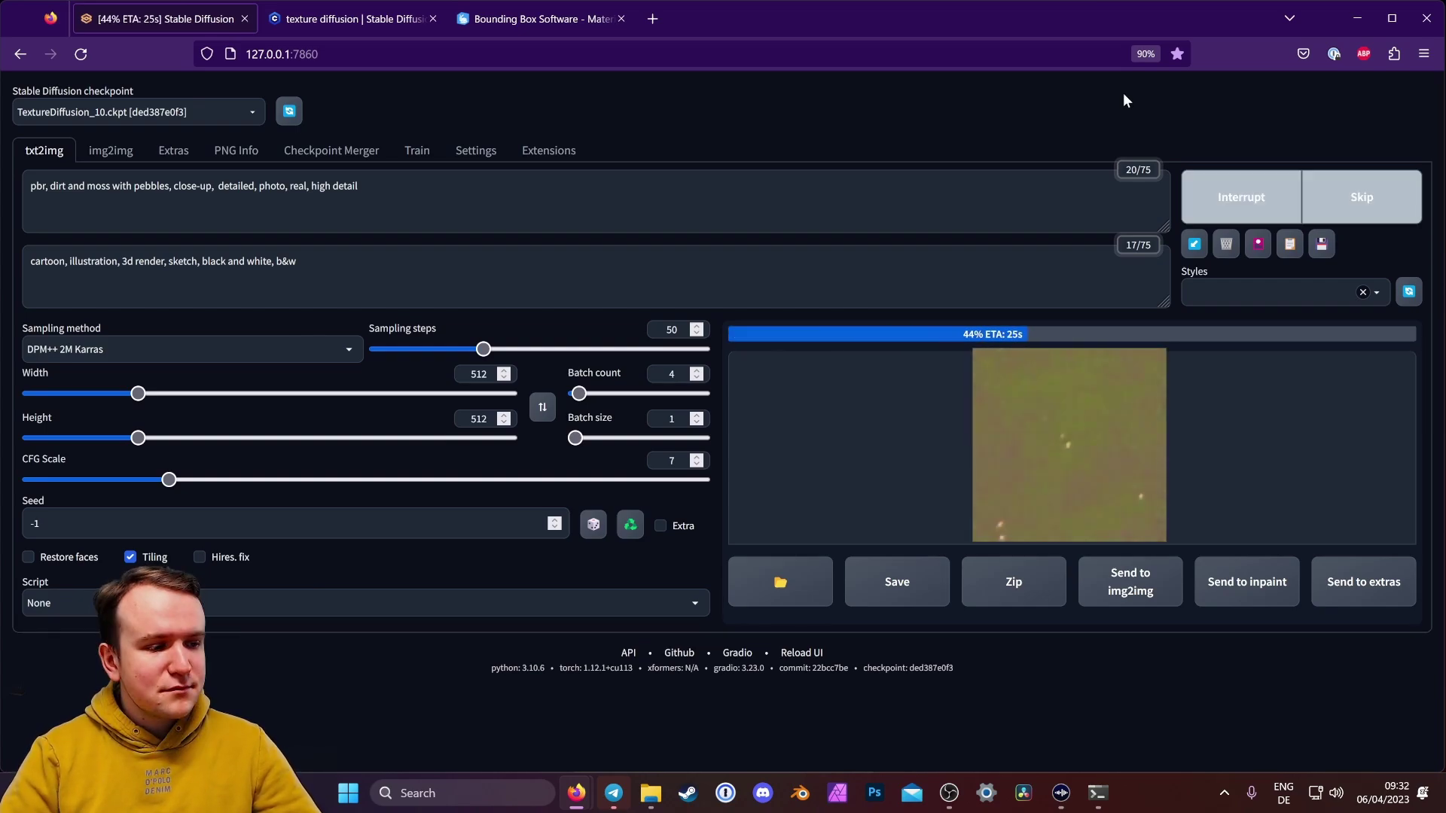
# Examine each of the four generated textures at full size to judge which one suits the material
pyautogui.click(868, 426)
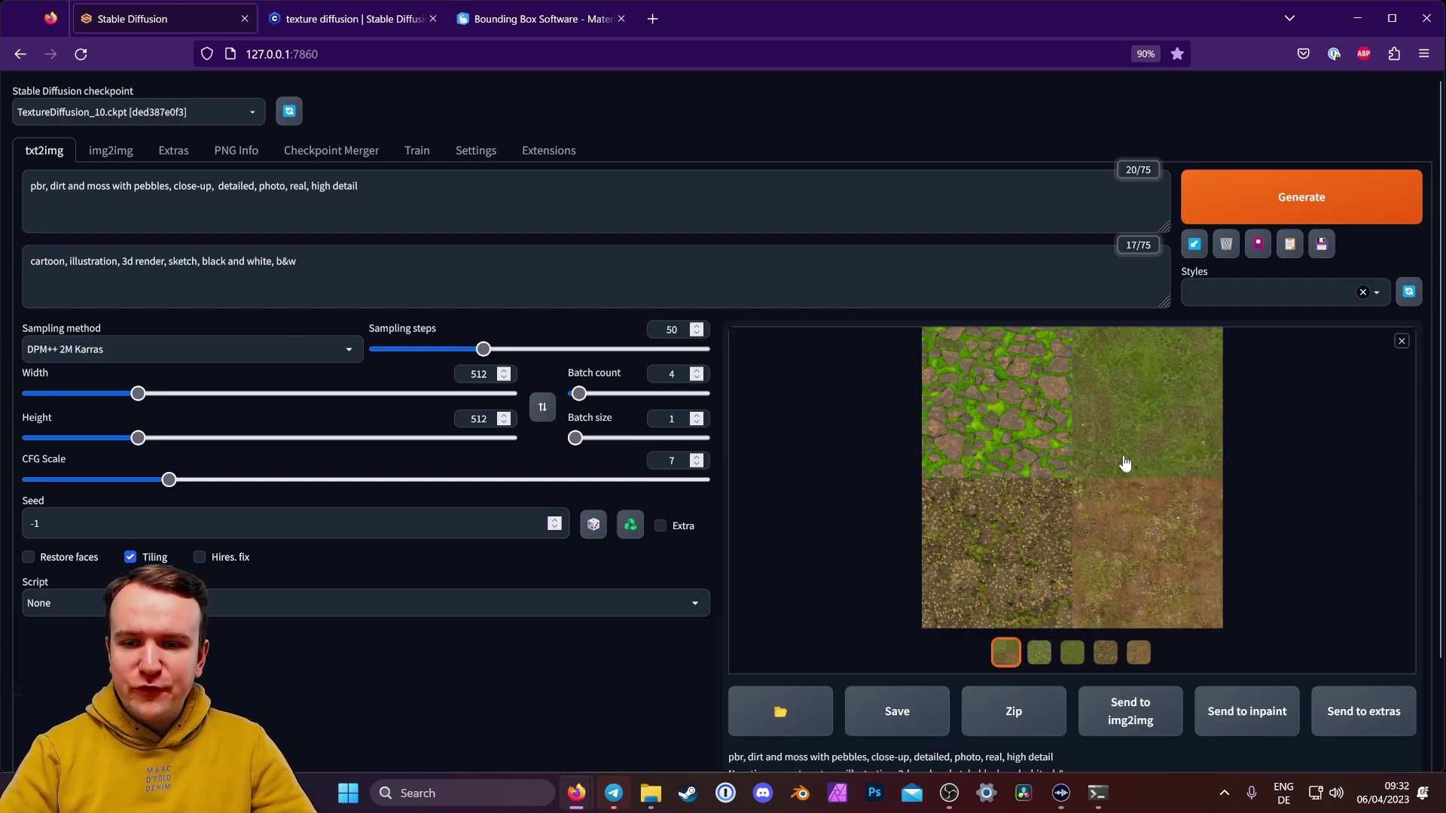
pyautogui.click(1154, 428)
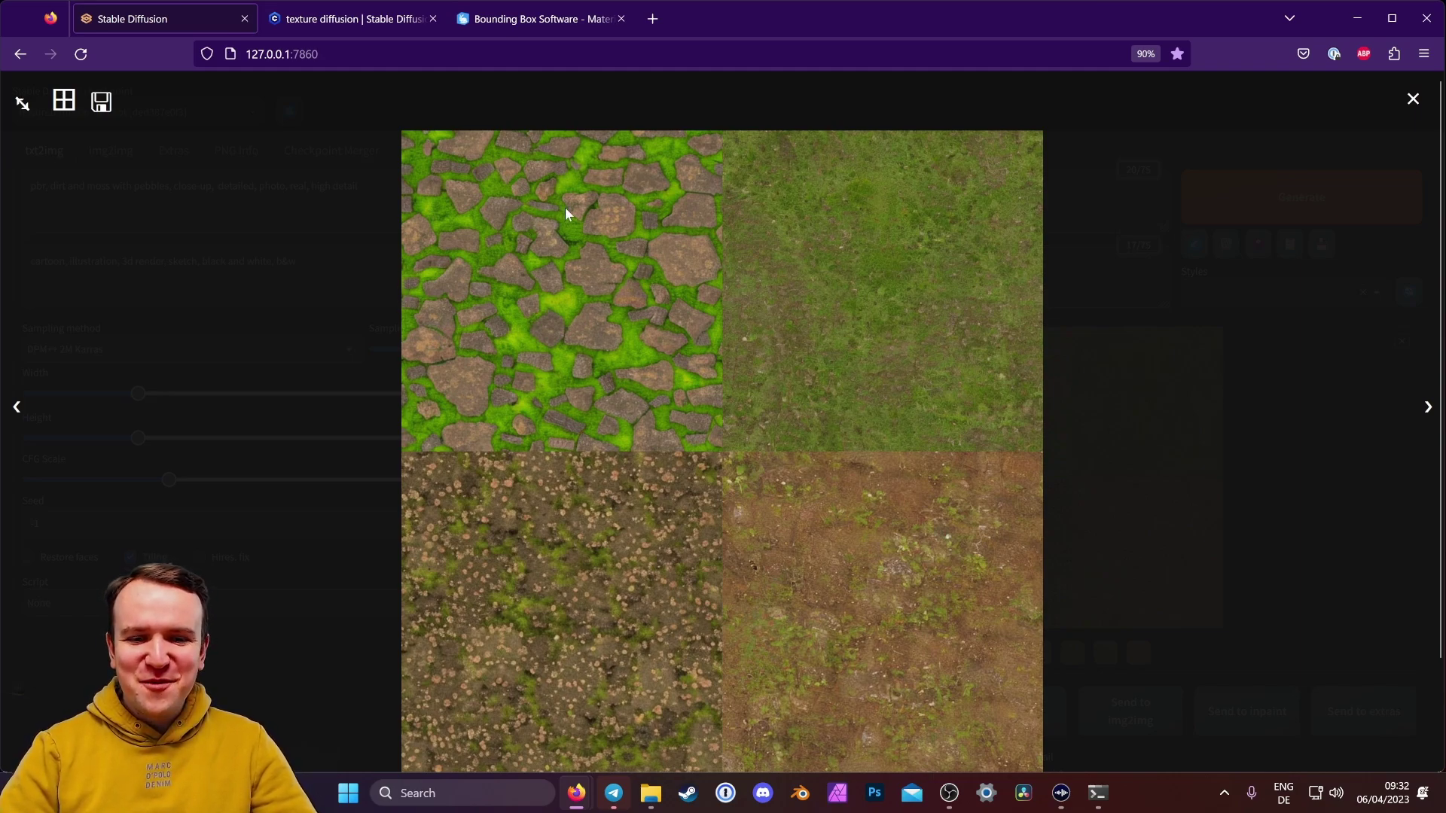
pyautogui.press('Right')
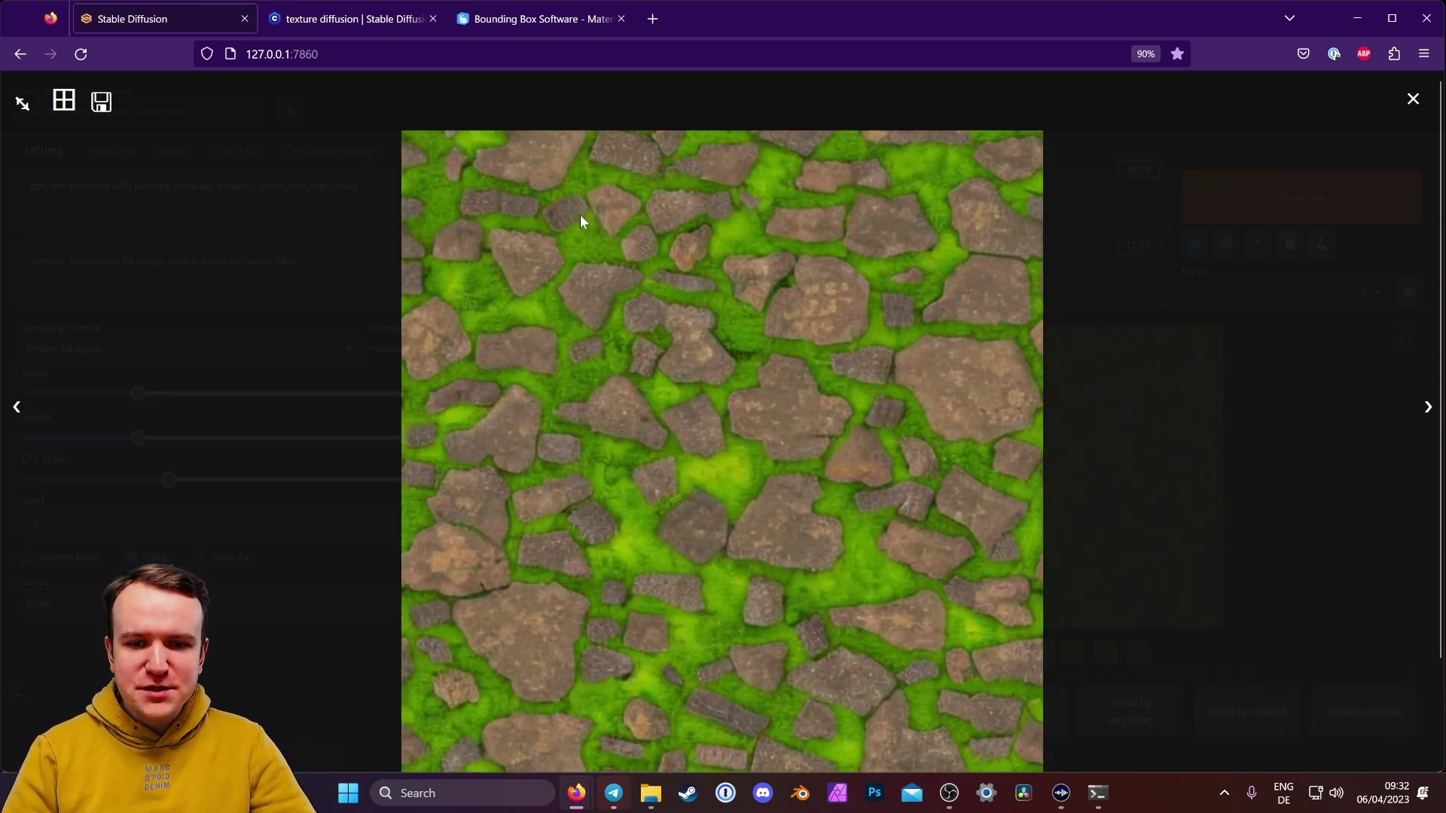
pyautogui.press('Right')
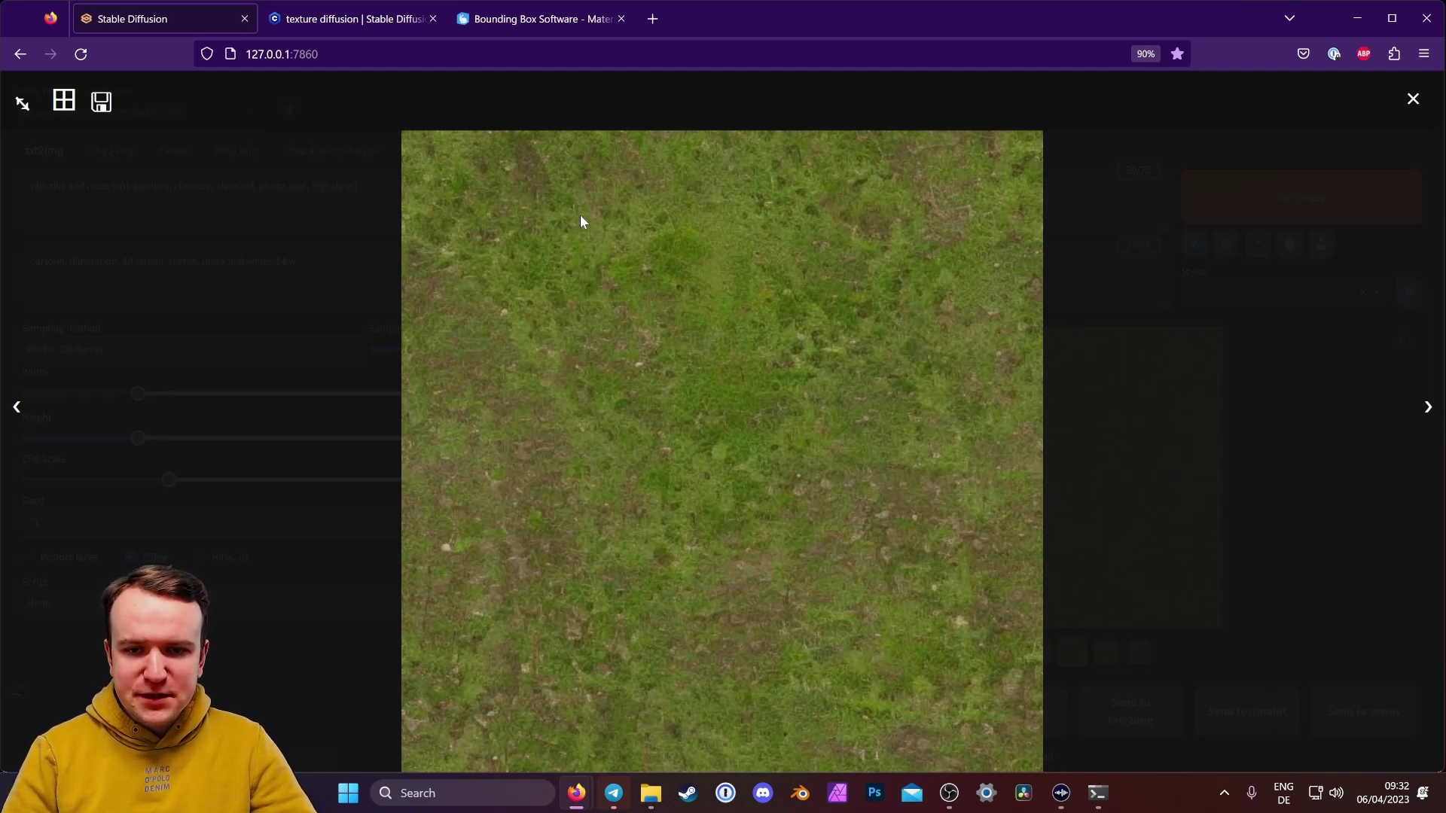
pyautogui.press('Right')
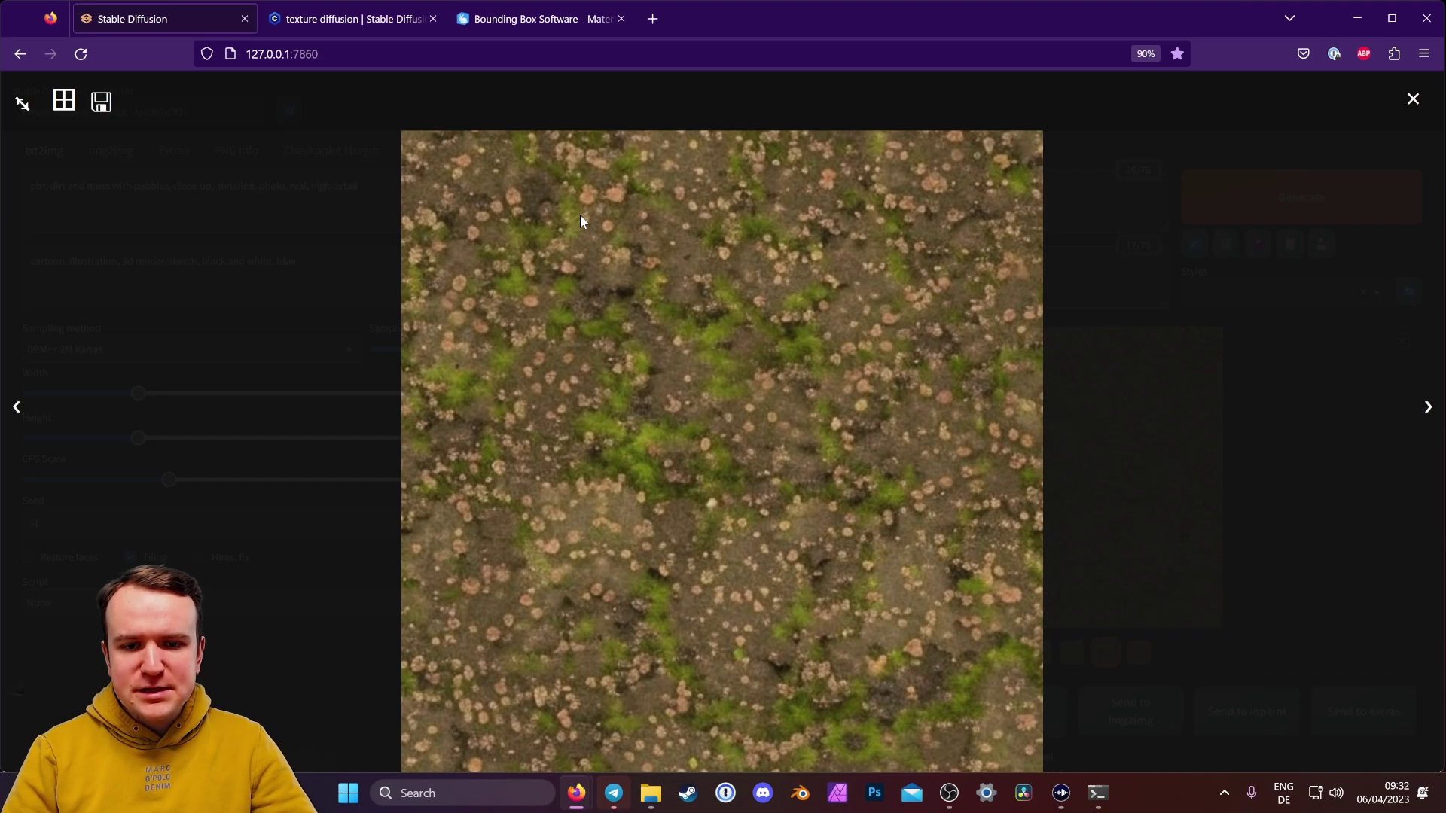
pyautogui.press('Right')
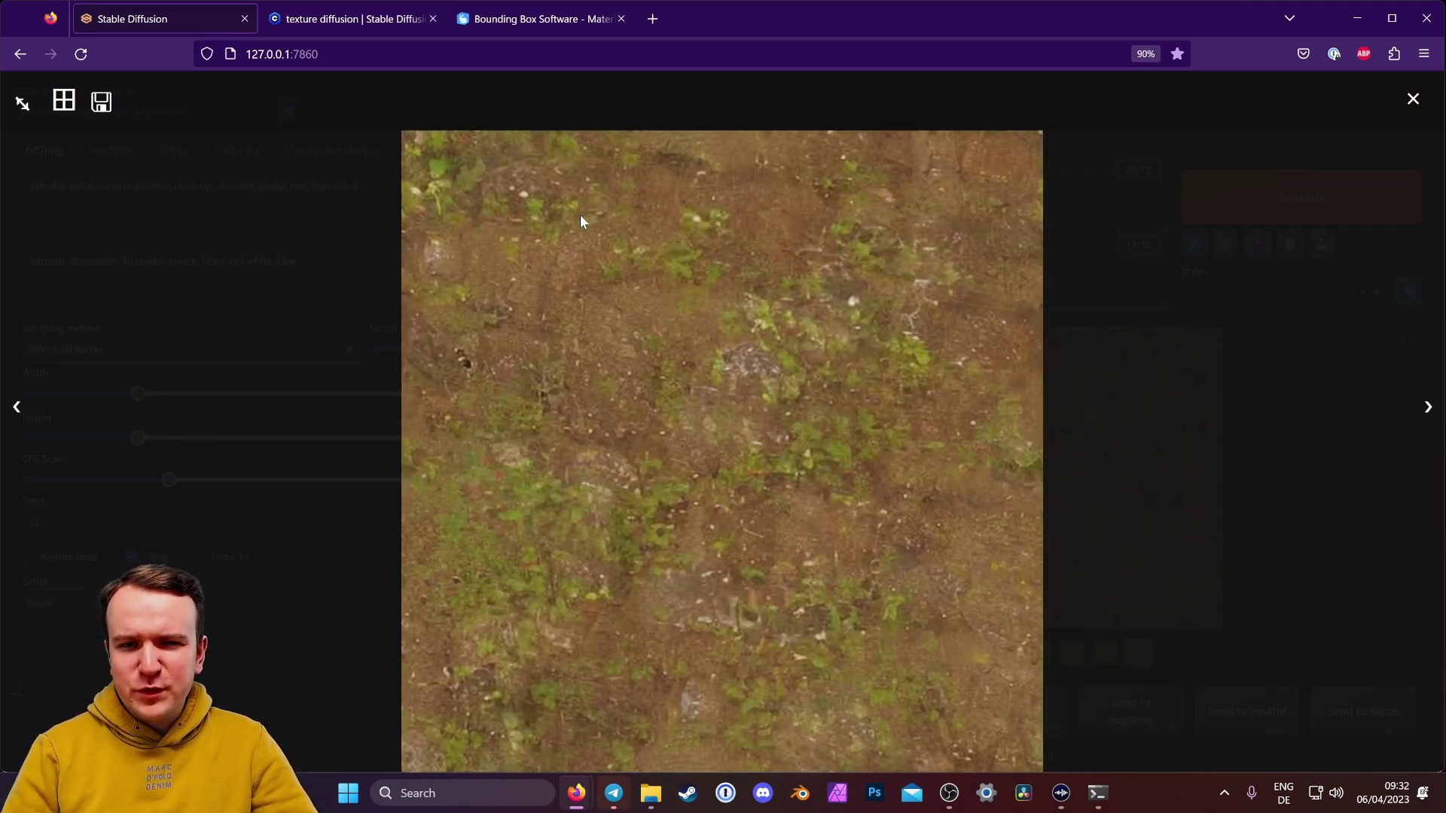
pyautogui.press('Left')
pyautogui.press('Right')
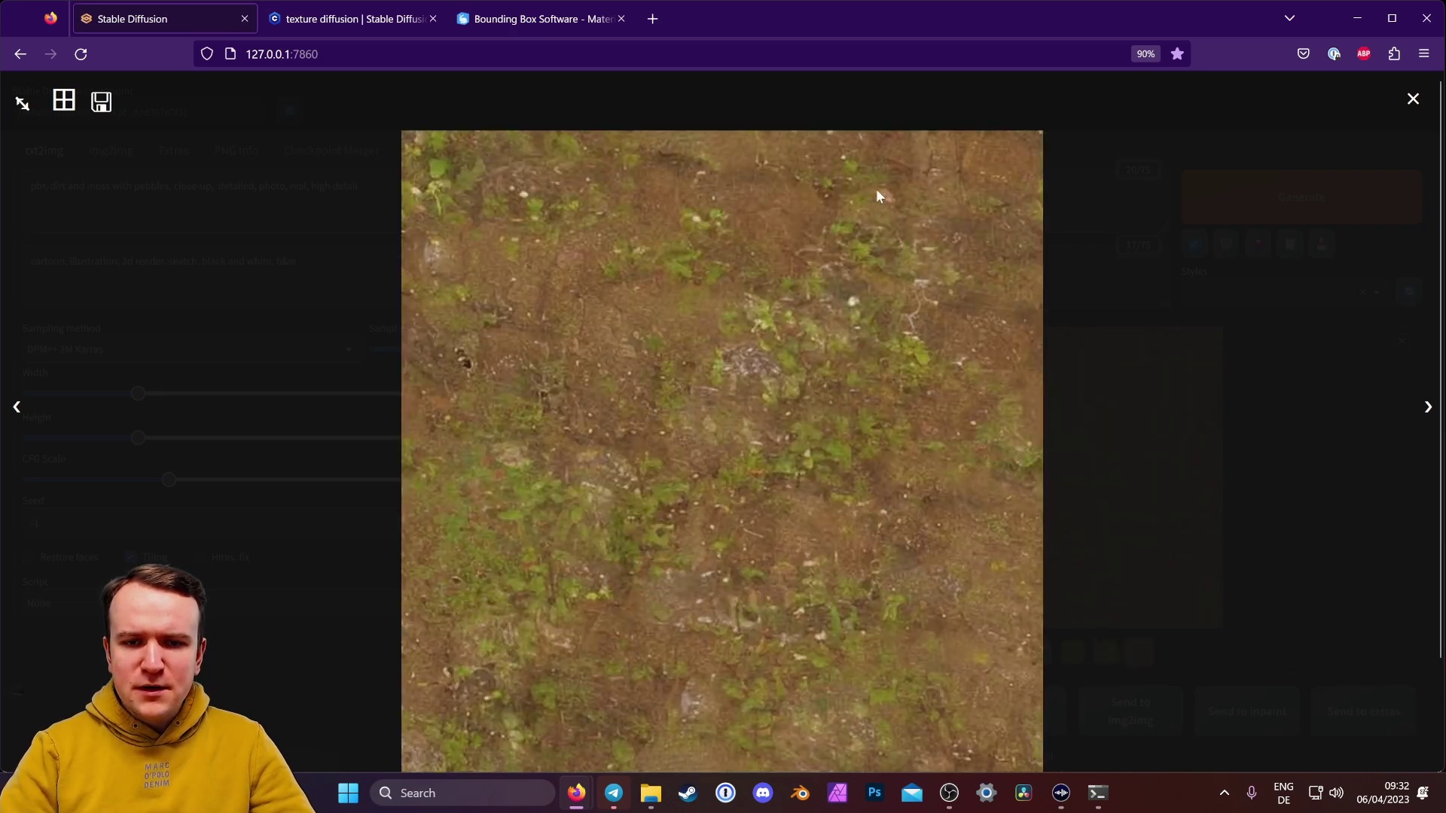
pyautogui.click(1107, 378)
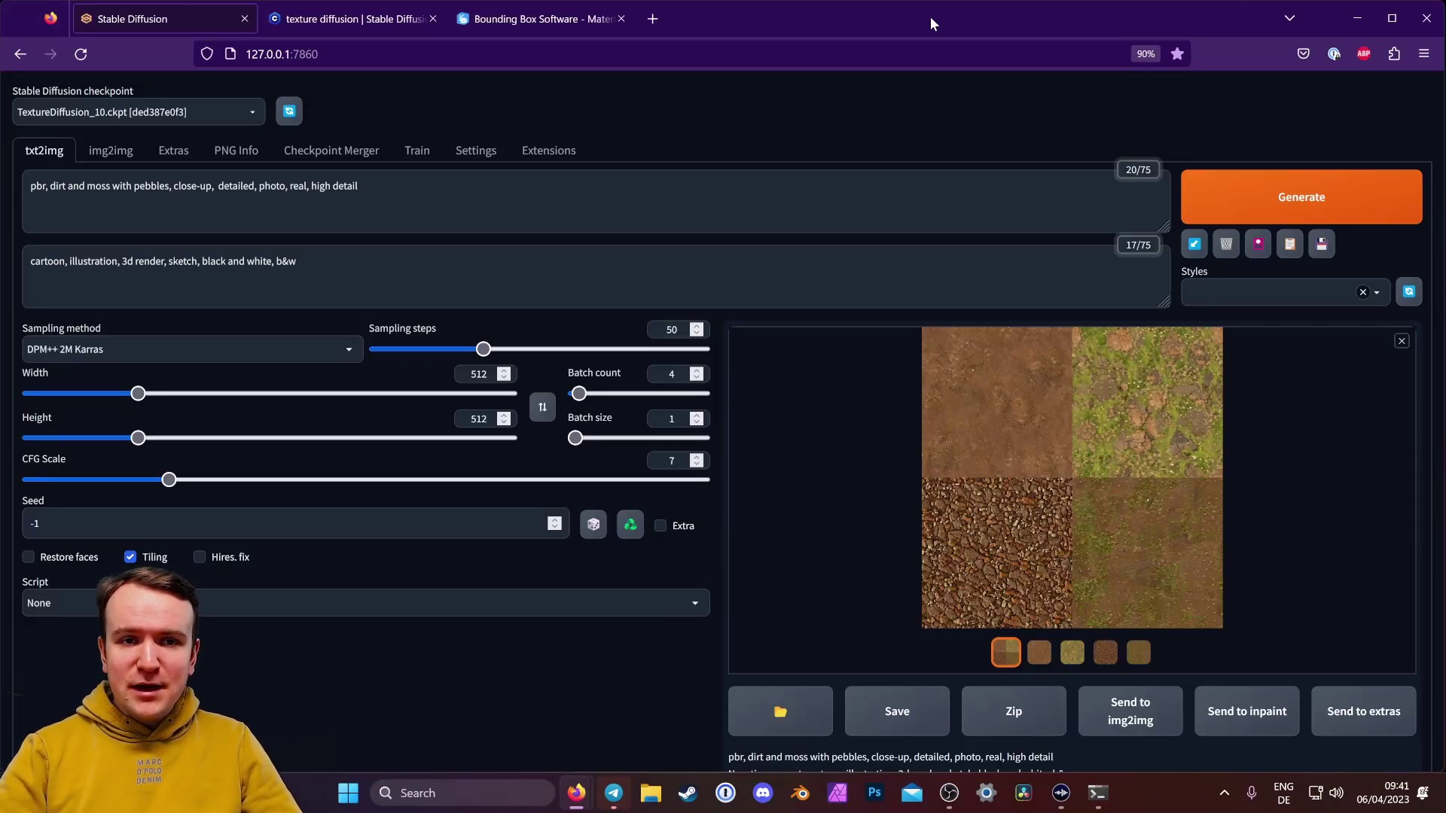
# Run Generate forever to produce more texture variations from the prompt, and open the txt2img output folder
pyautogui.rightClick(1290, 205)
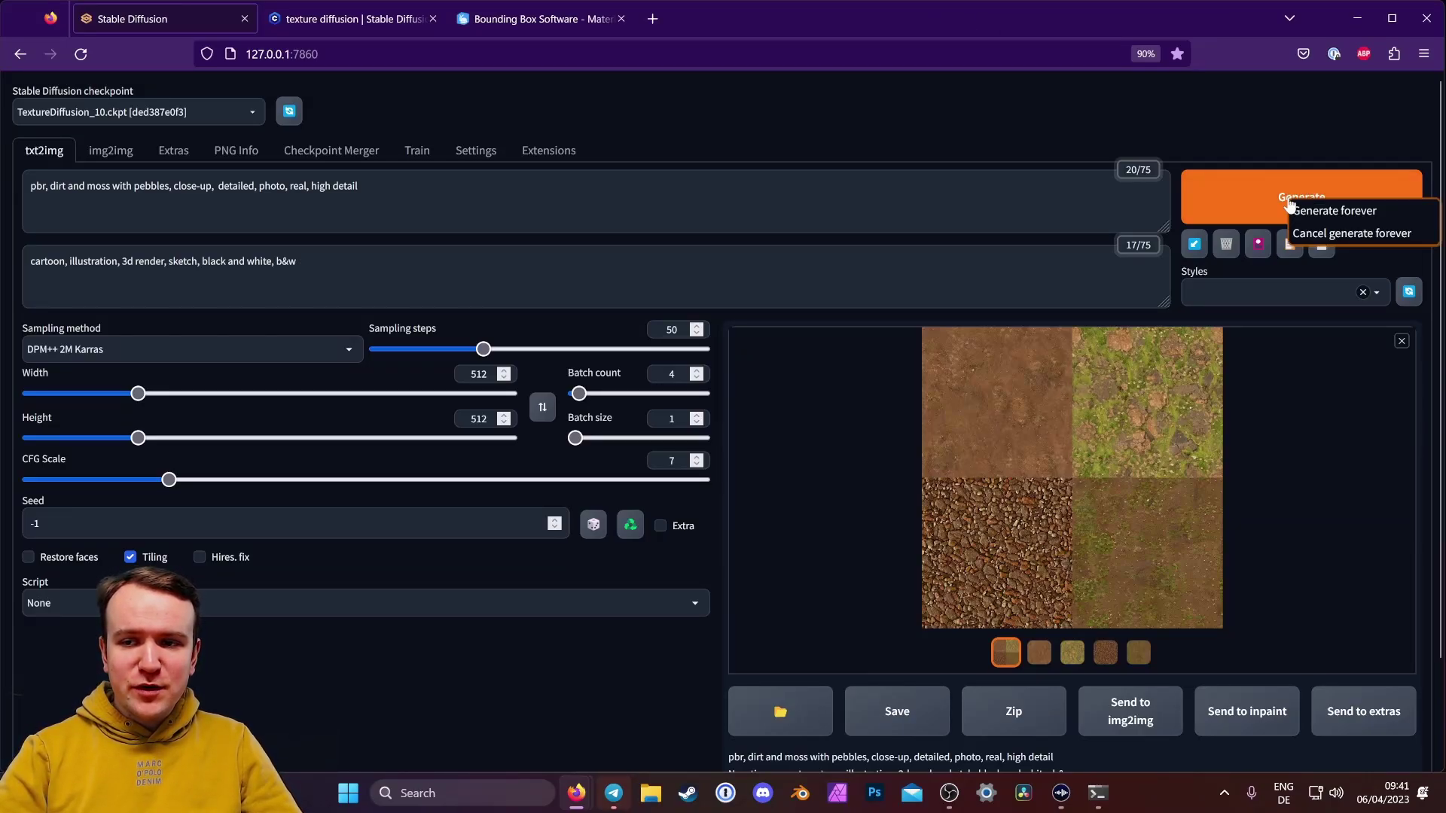
pyautogui.click(1339, 215)
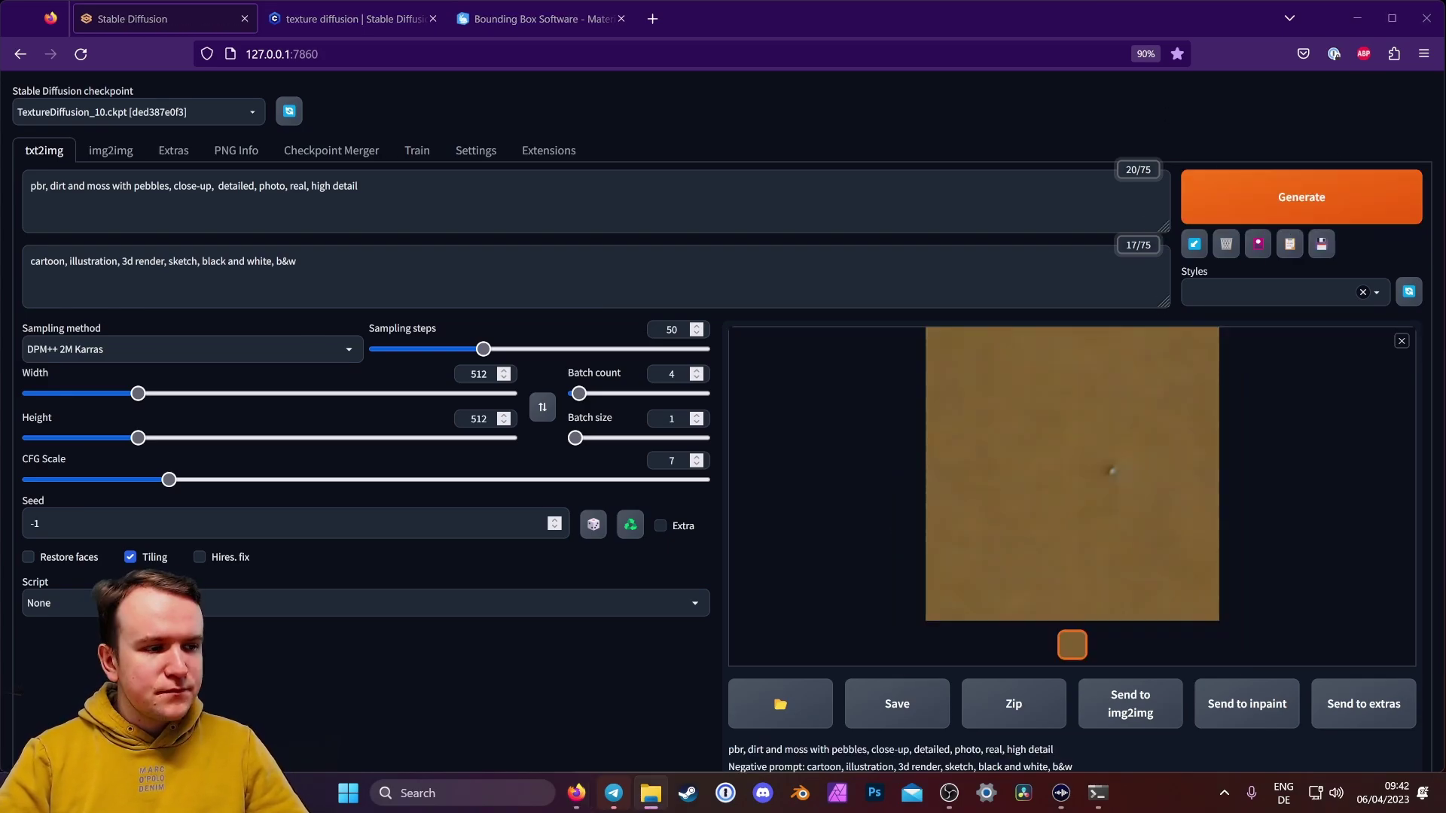
pyautogui.click(780, 735)
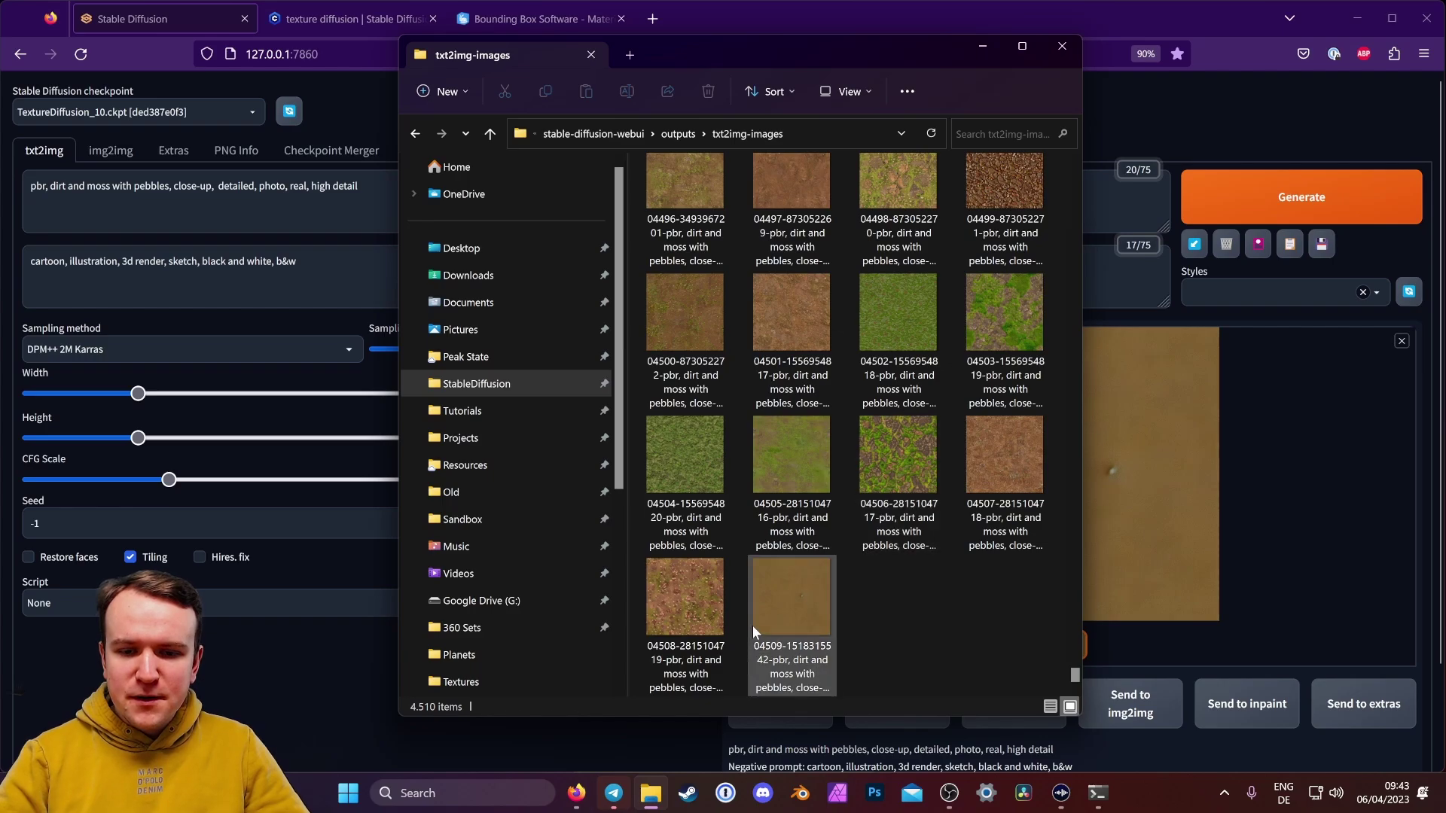
# Preview the generated stone-and-moss texture 04506 at full size and select it in the txt2img-images folder
pyautogui.doubleClick(925, 486)
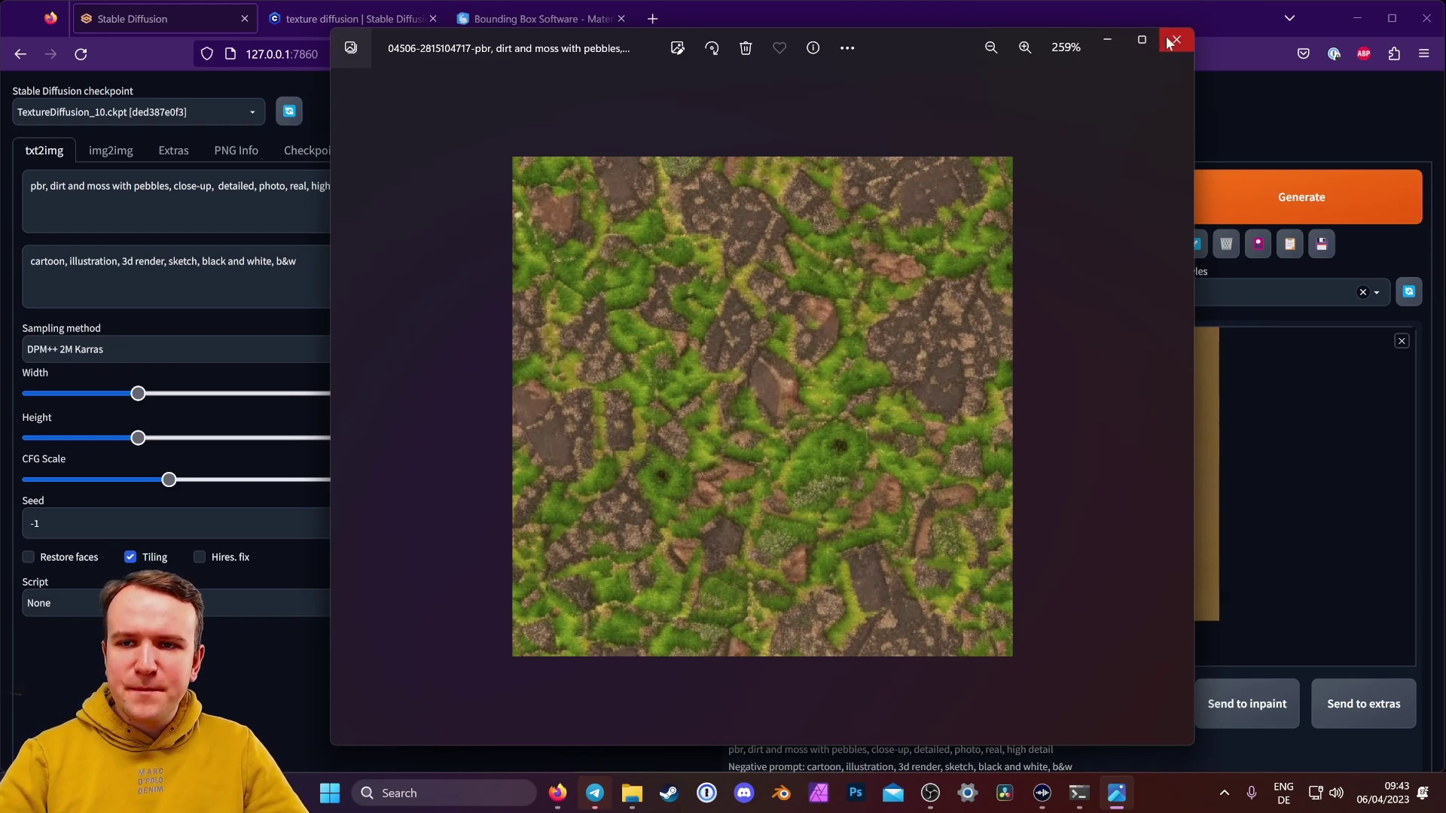
pyautogui.press('Escape')
pyautogui.click(906, 483)
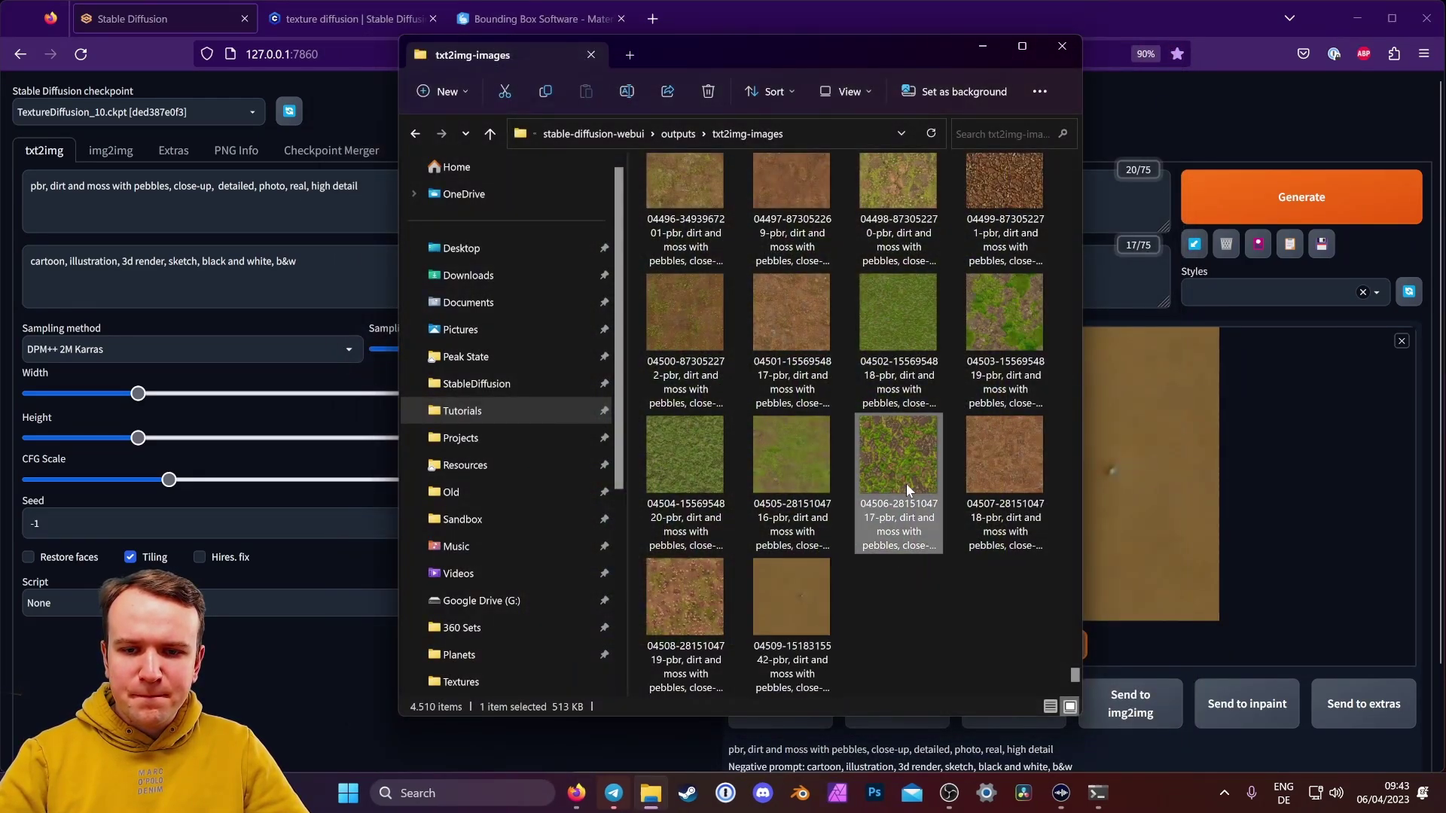
# Send the prompt settings to img2img and replace the plain brown input image with the stone-and-moss texture 04506
pyautogui.click(259, 688)
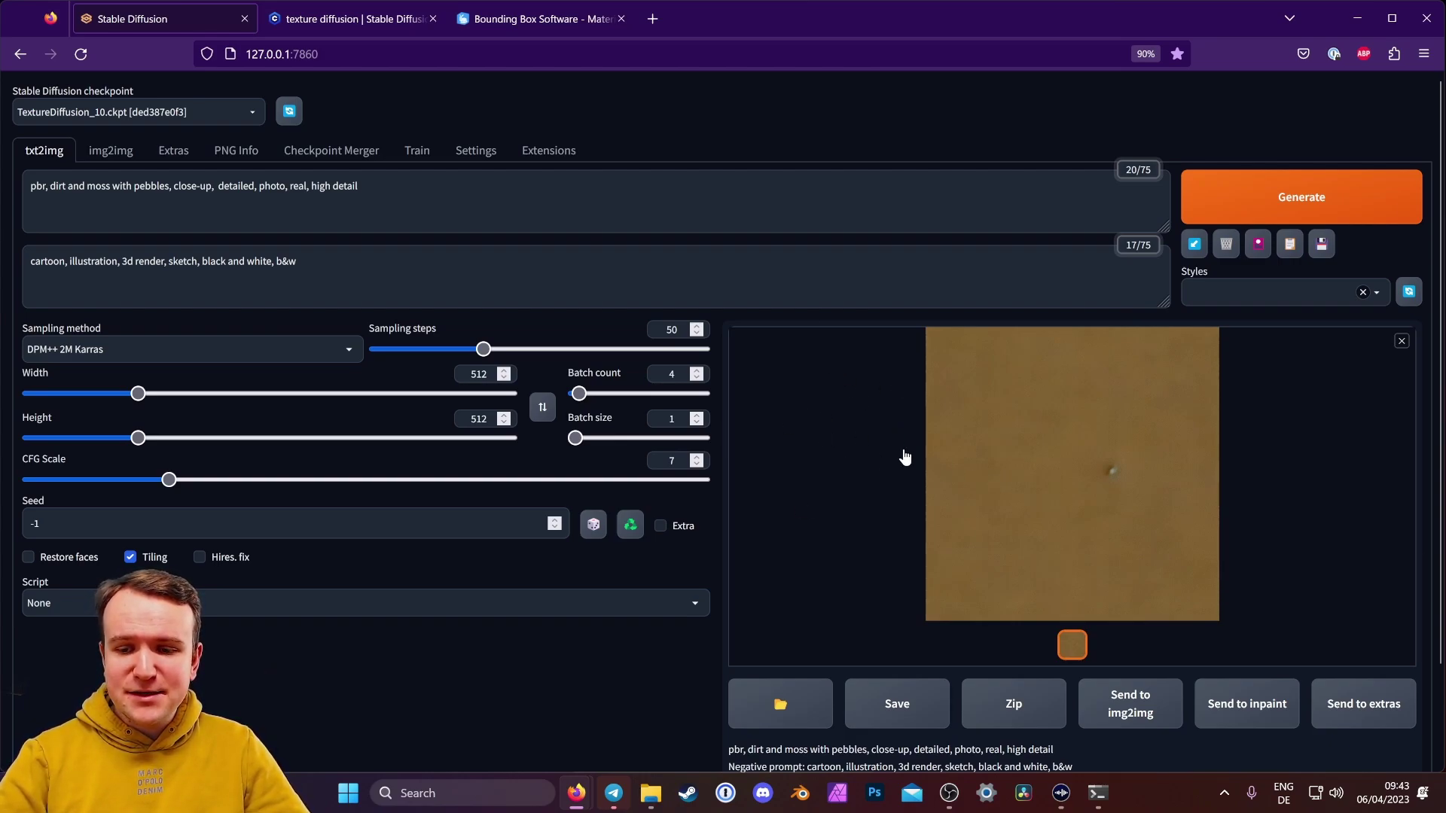
pyautogui.click(1129, 708)
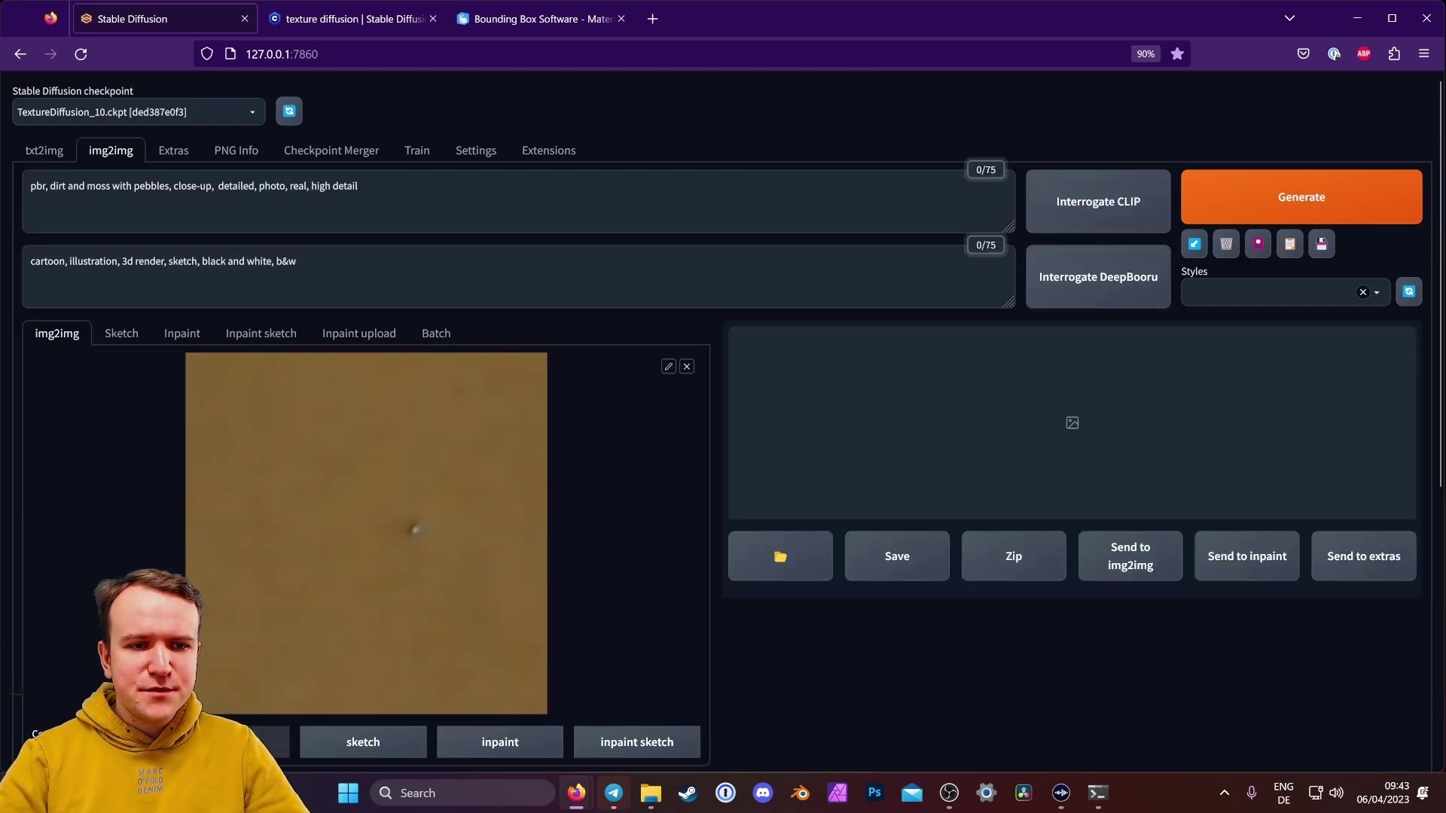
pyautogui.scroll(-2, 437, 751)
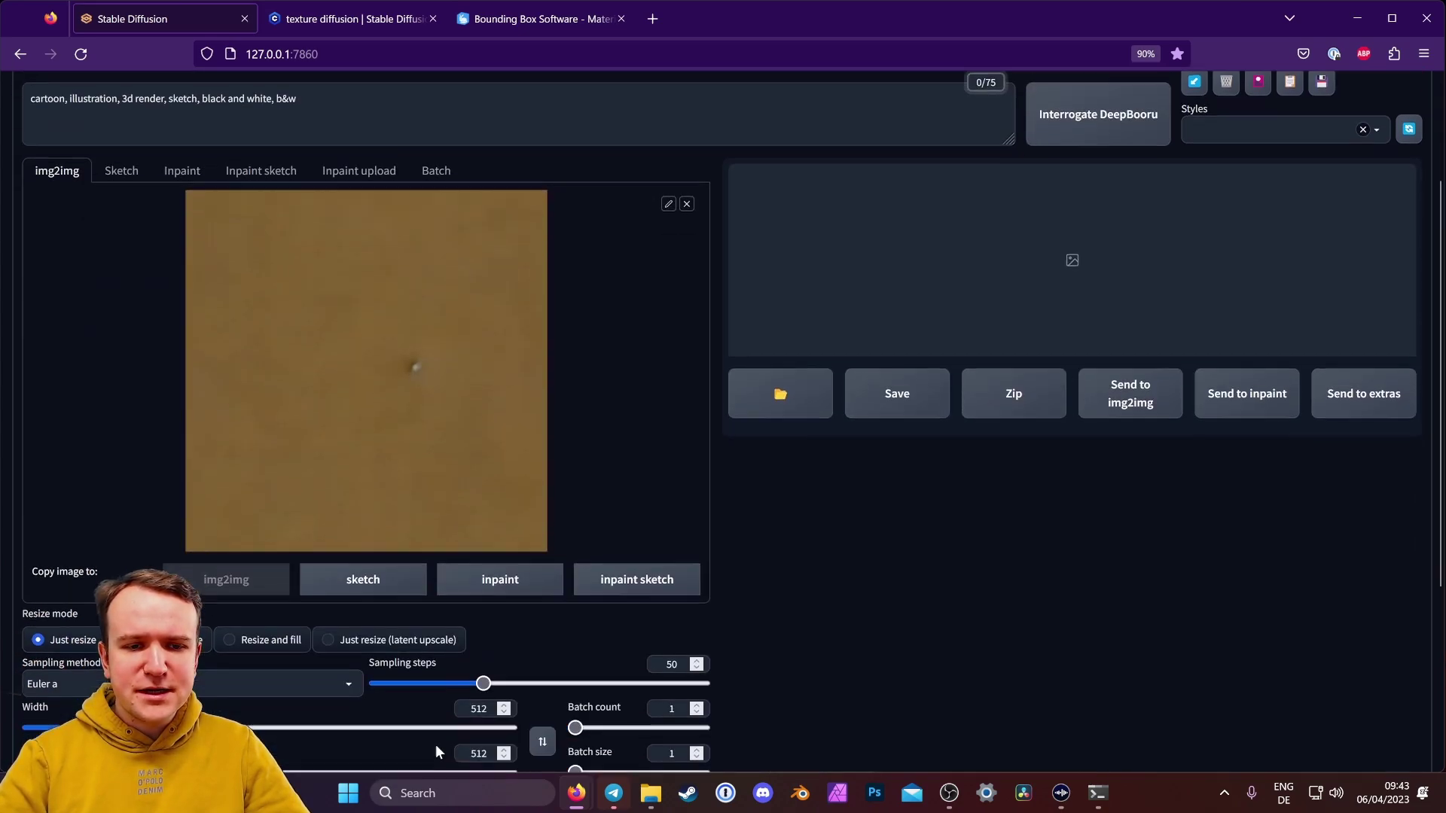
pyautogui.click(687, 204)
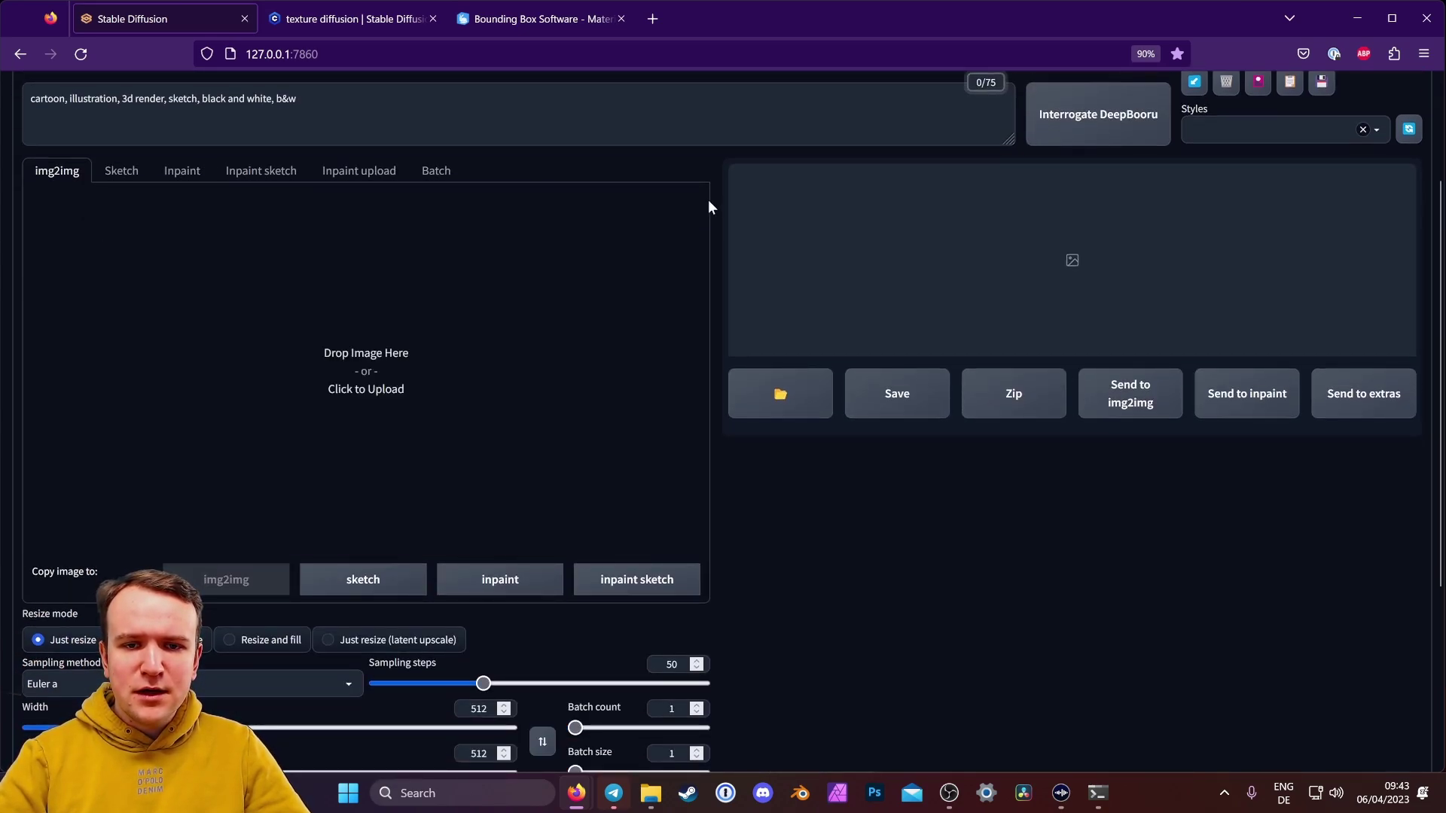
pyautogui.click(651, 793)
pyautogui.moveTo(904, 452); pyautogui.dragTo(252, 419)
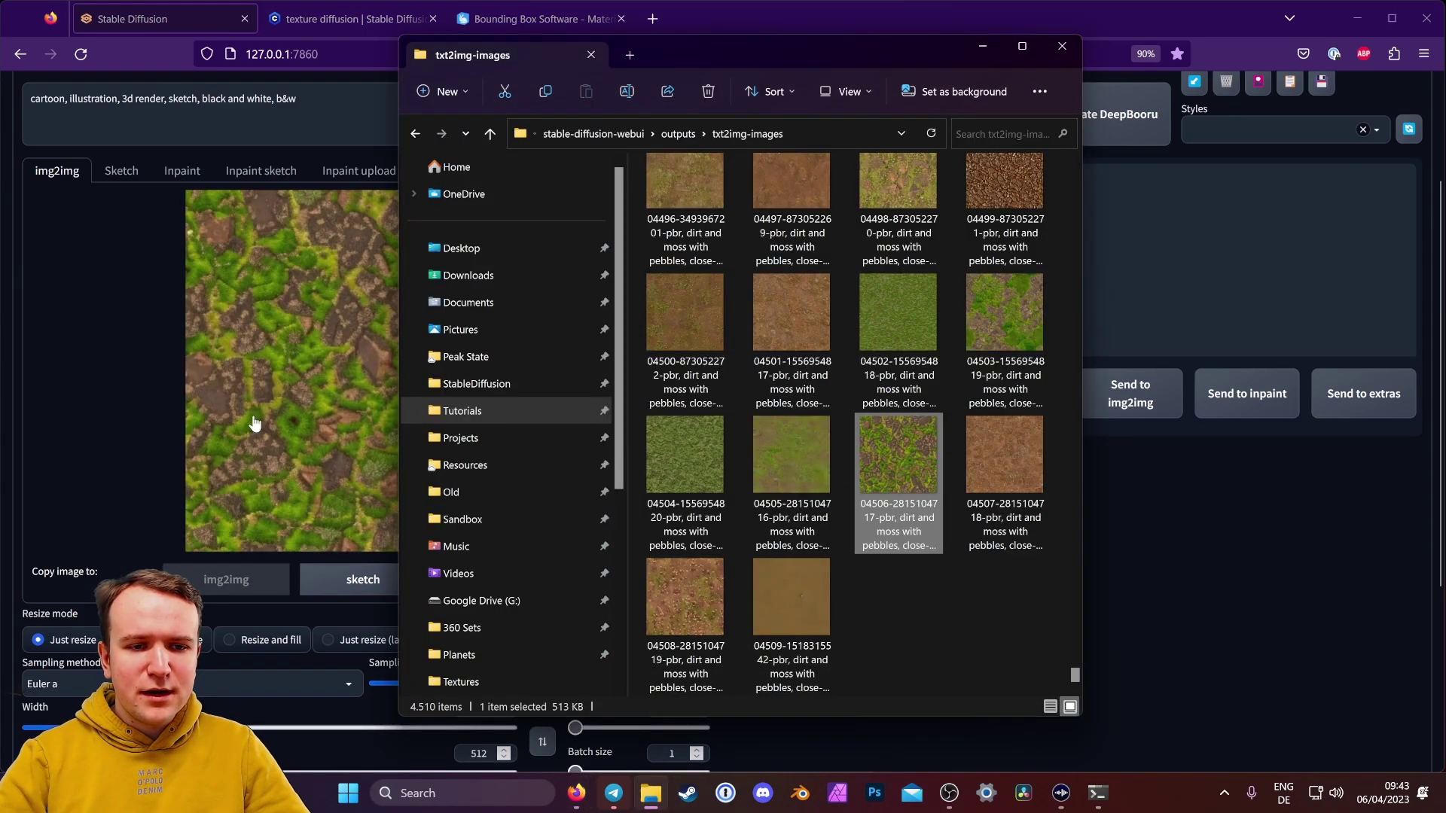
pyautogui.click(1134, 533)
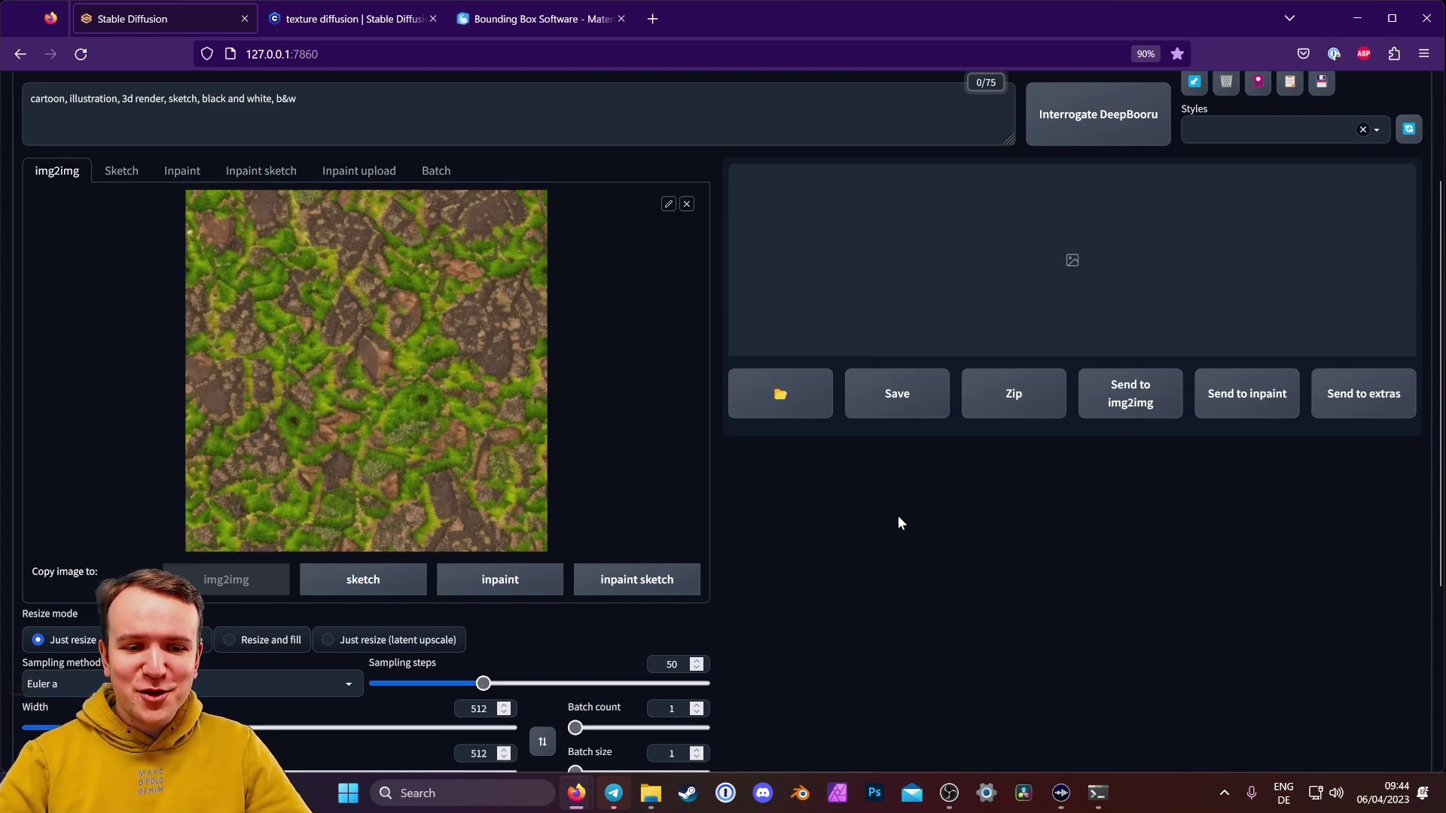
# Set the img2img output width and height to 1024
pyautogui.scroll(-3, 848, 522)
pyautogui.doubleClick(479, 464)
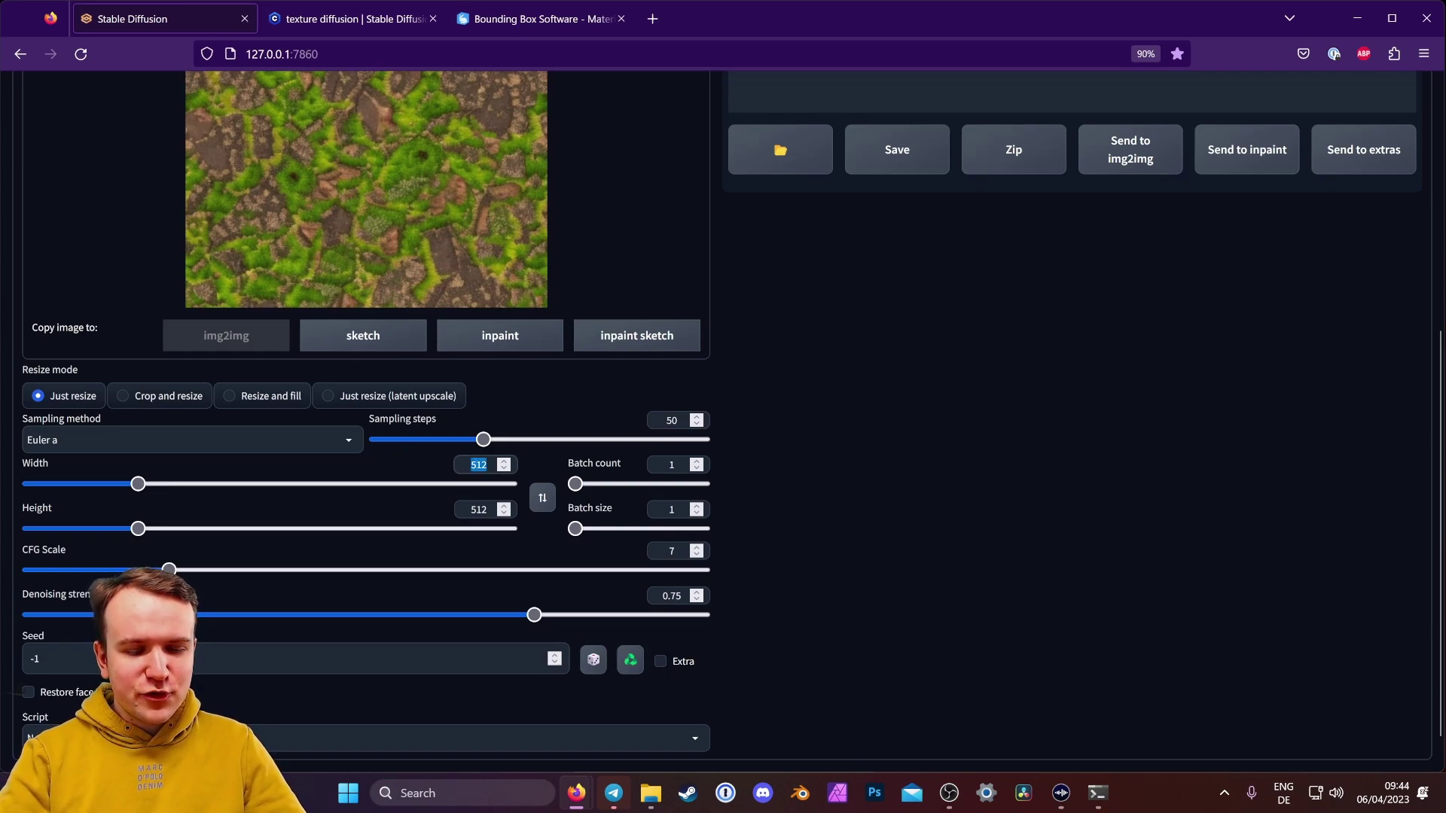
pyautogui.write('1024')
pyautogui.doubleClick(479, 509)
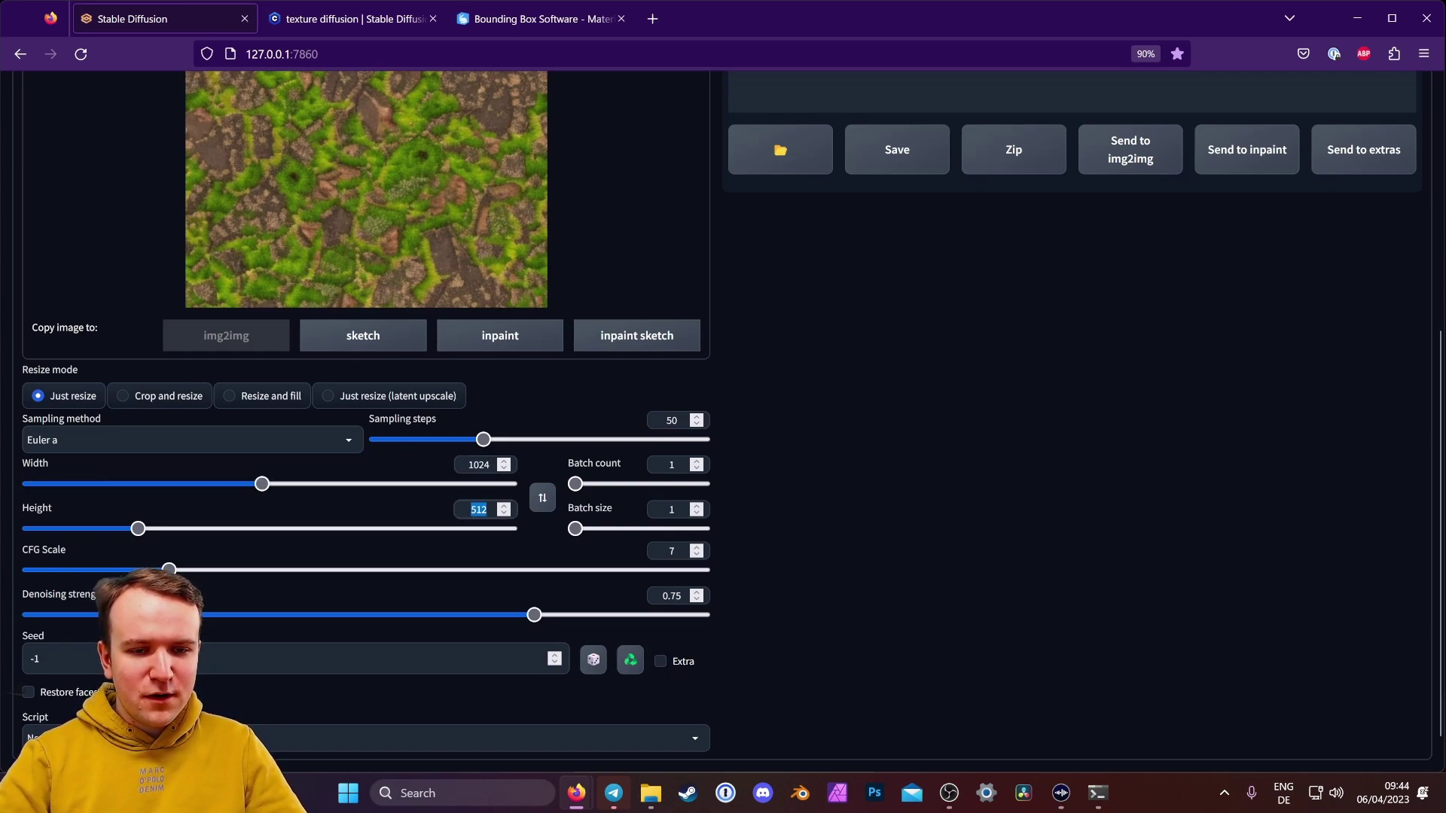
pyautogui.write('1024')
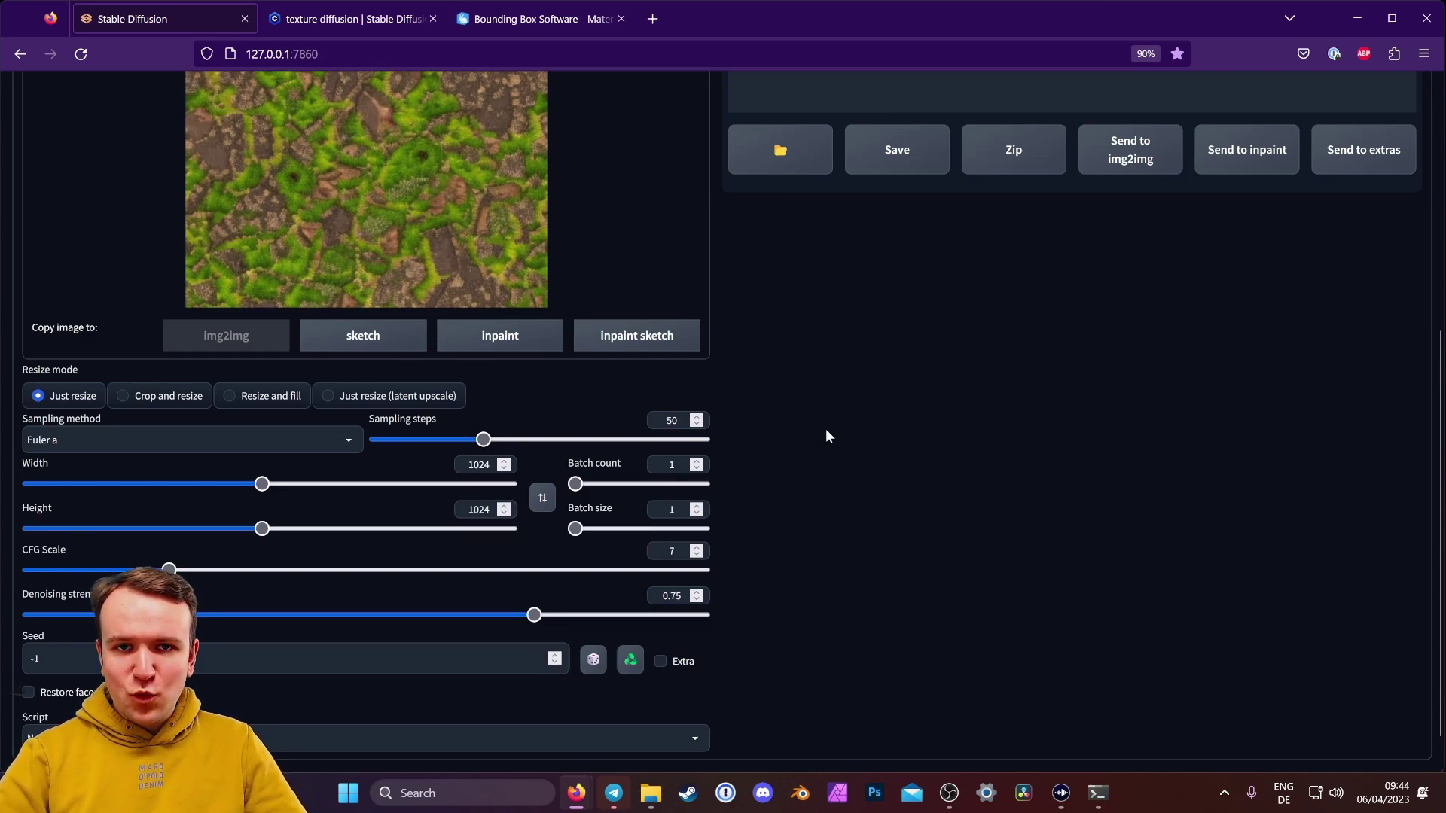
# Set the img2img sampling method to DPM++ 2M Karras and the denoising strength to 0.2
pyautogui.click(192, 441)
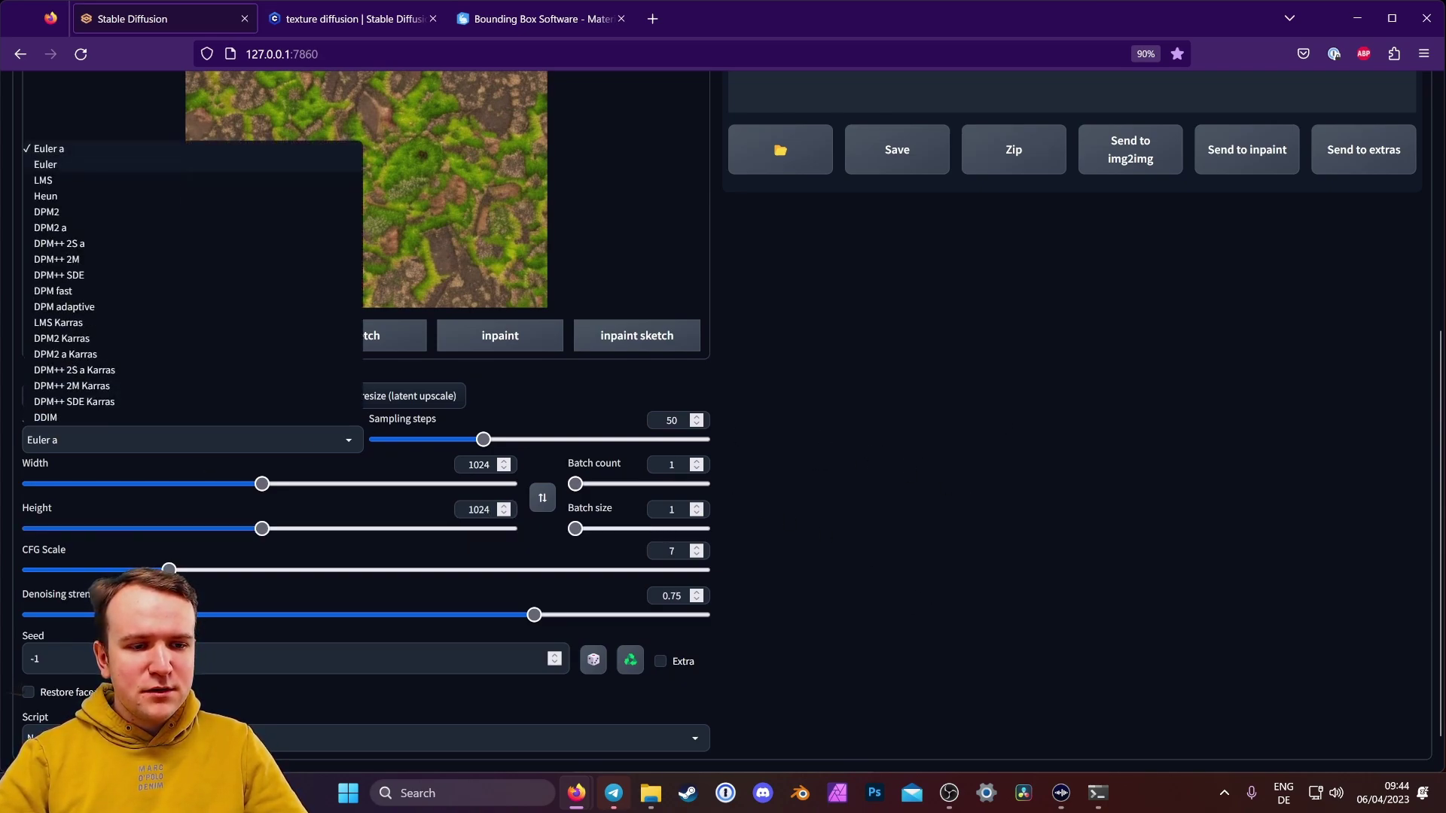
pyautogui.click(94, 387)
pyautogui.scroll(-1, 938, 528)
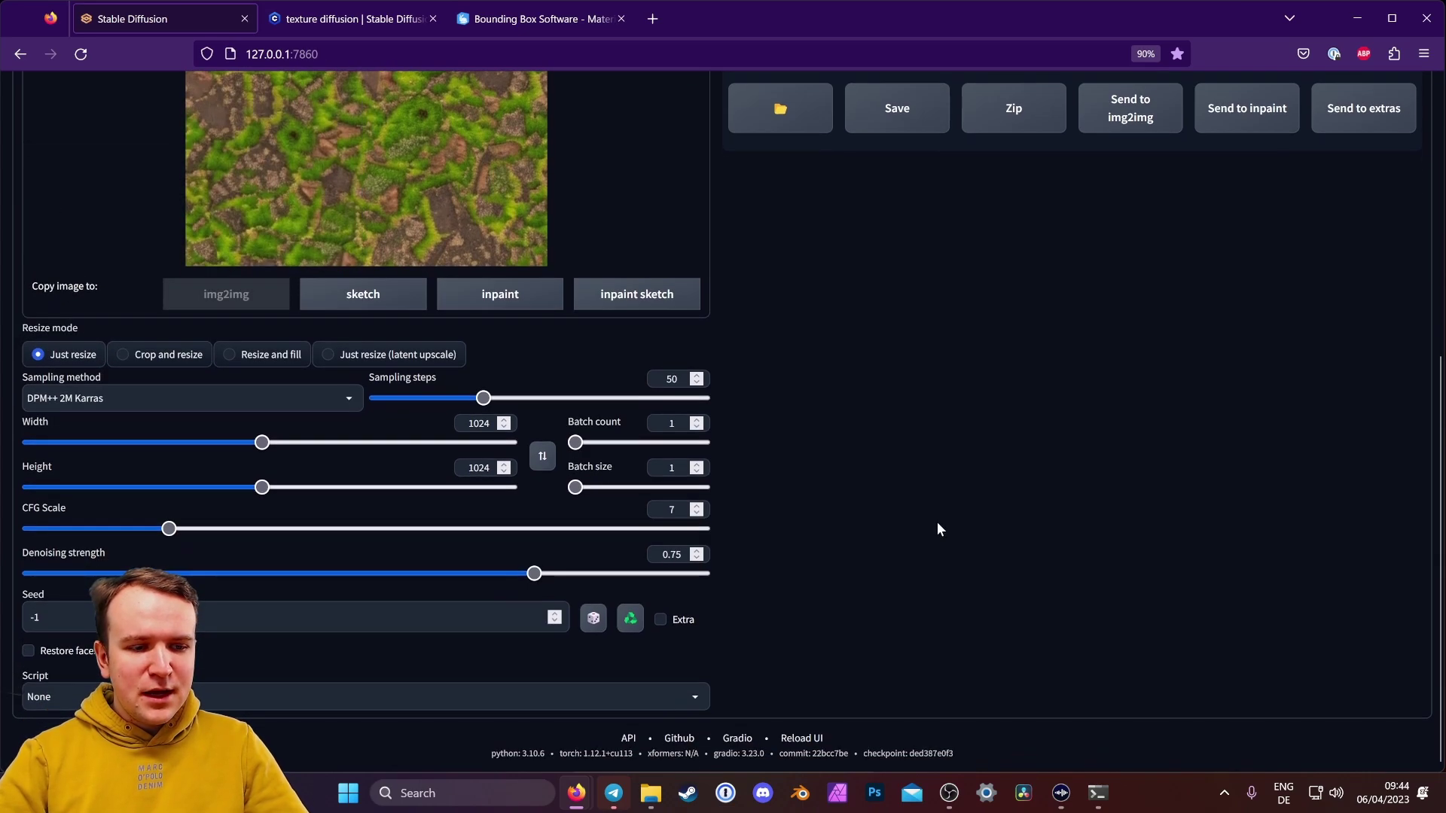
pyautogui.doubleClick(675, 554)
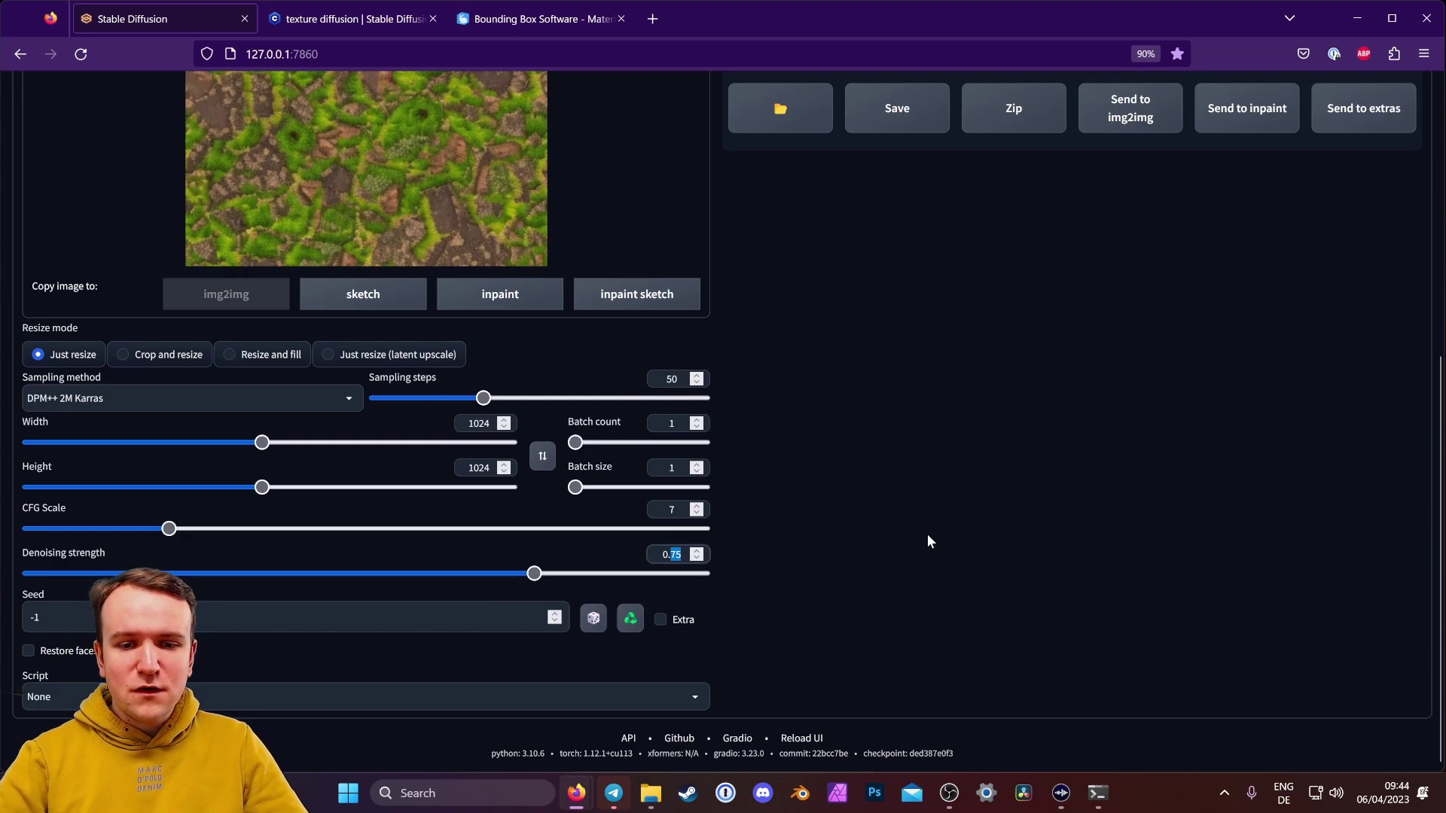
pyautogui.write('2')
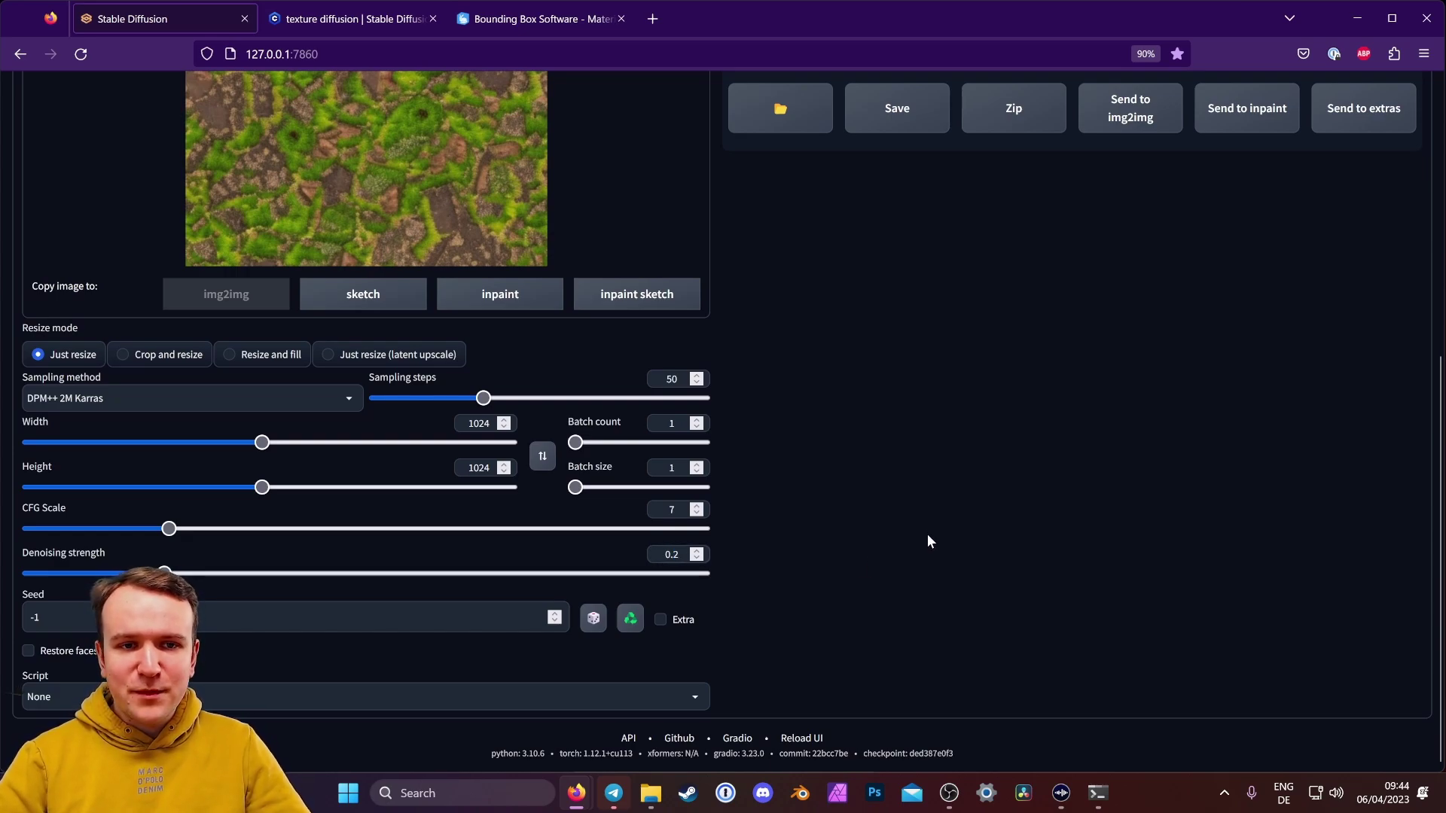
# Generate the higher-resolution texture in img2img and view the result at full size
pyautogui.scroll(3, 928, 535)
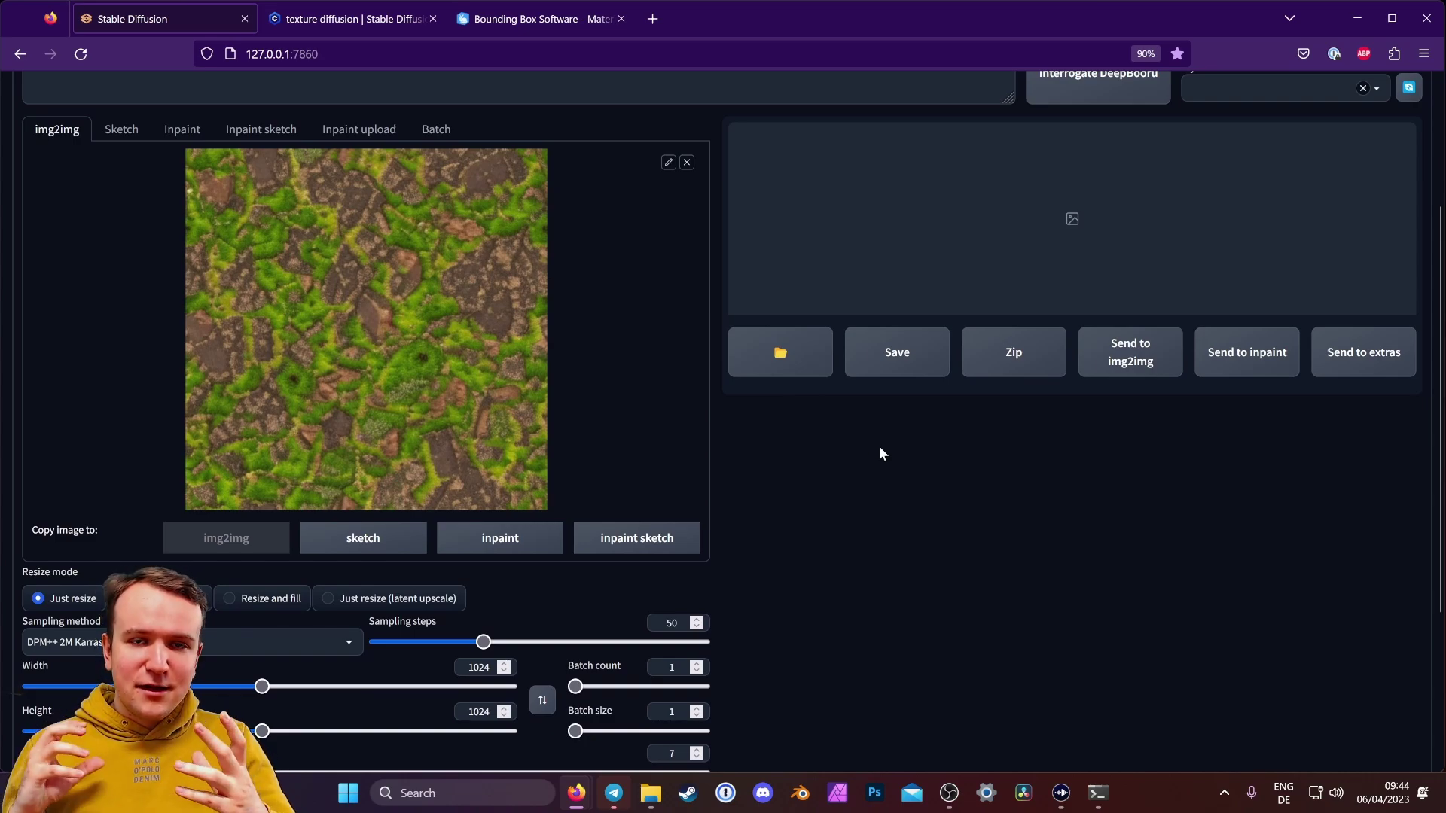
pyautogui.scroll(-3, 881, 445)
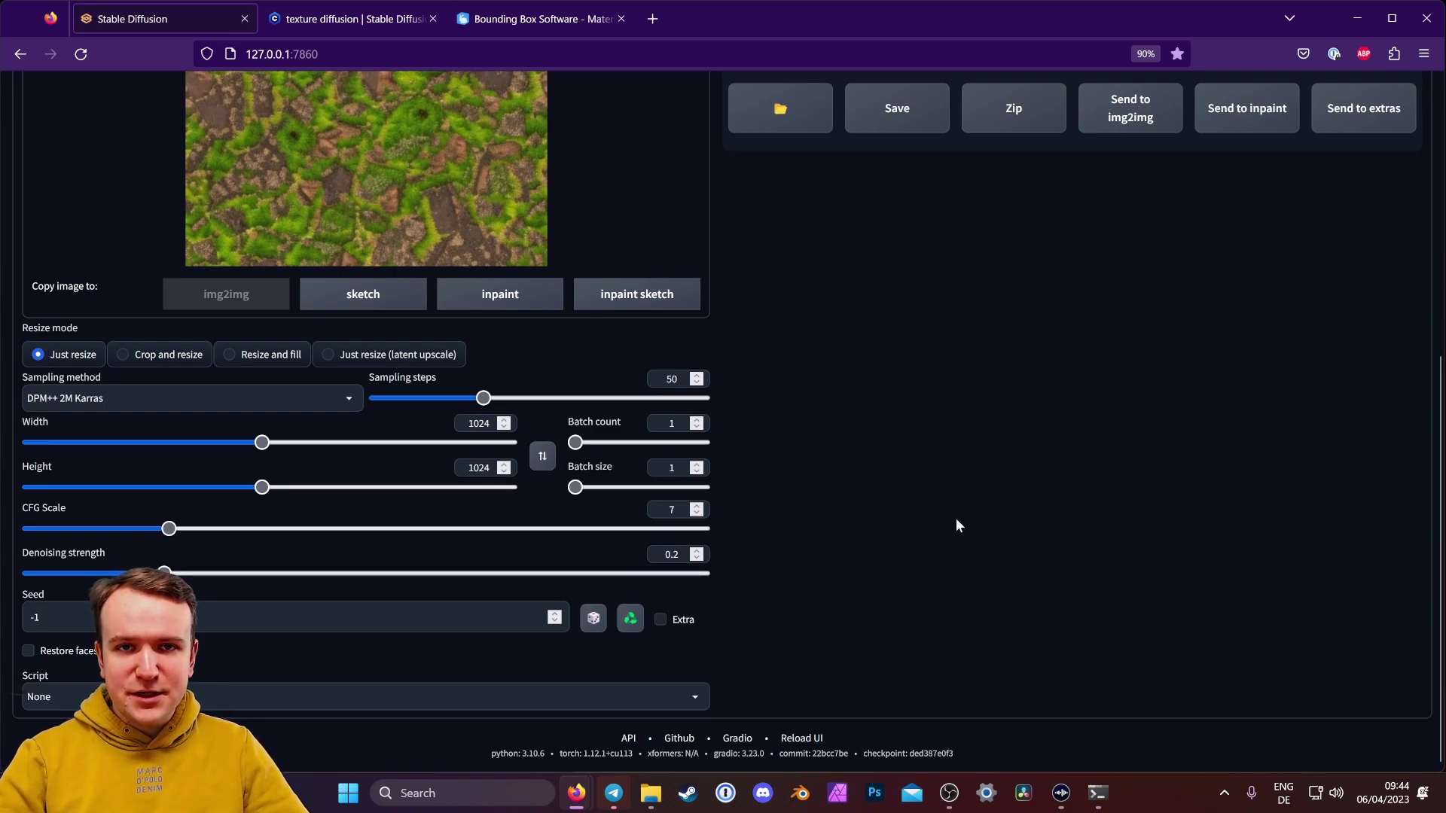
pyautogui.scroll(5, 1062, 573)
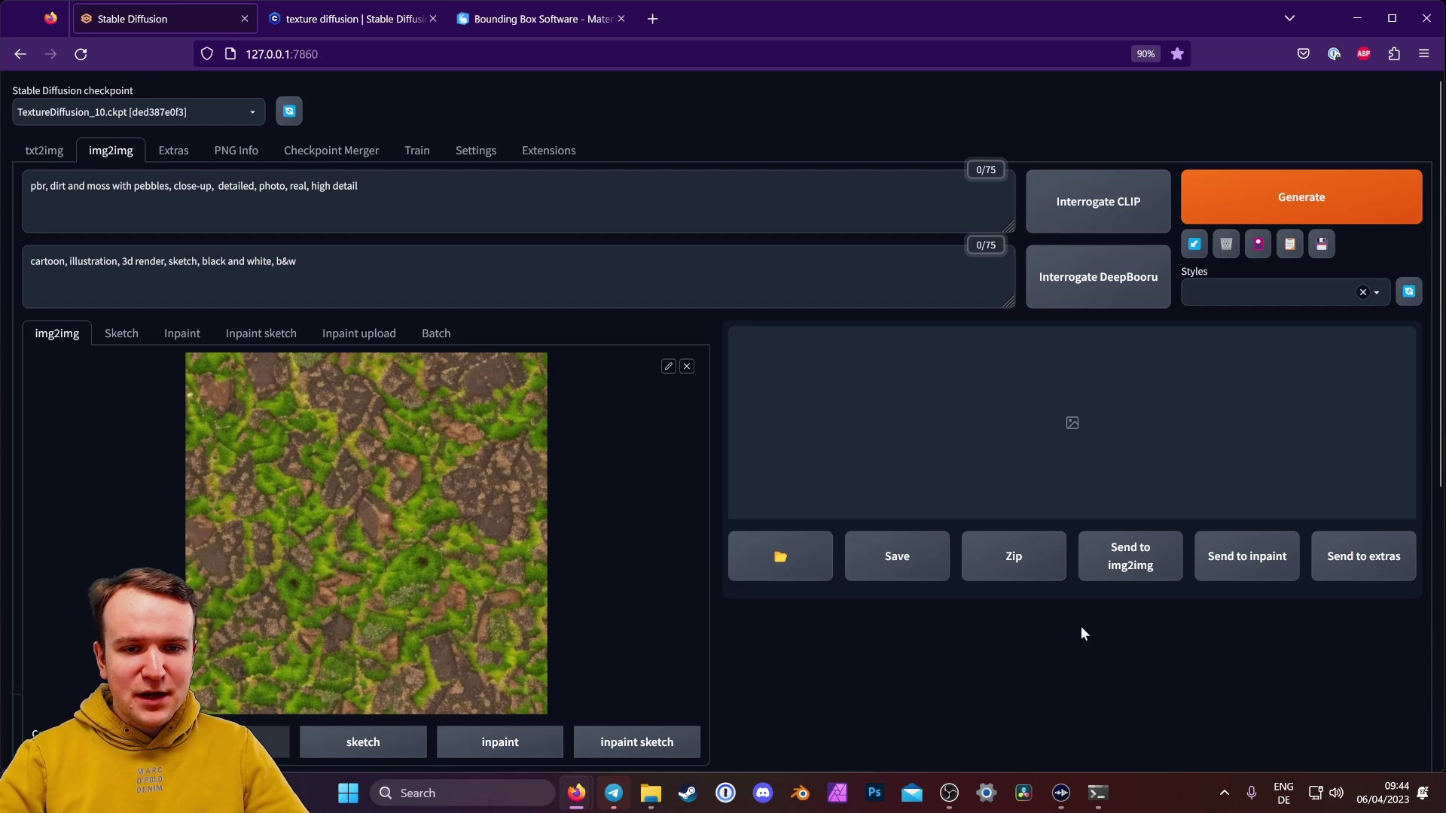
pyautogui.click(1198, 207)
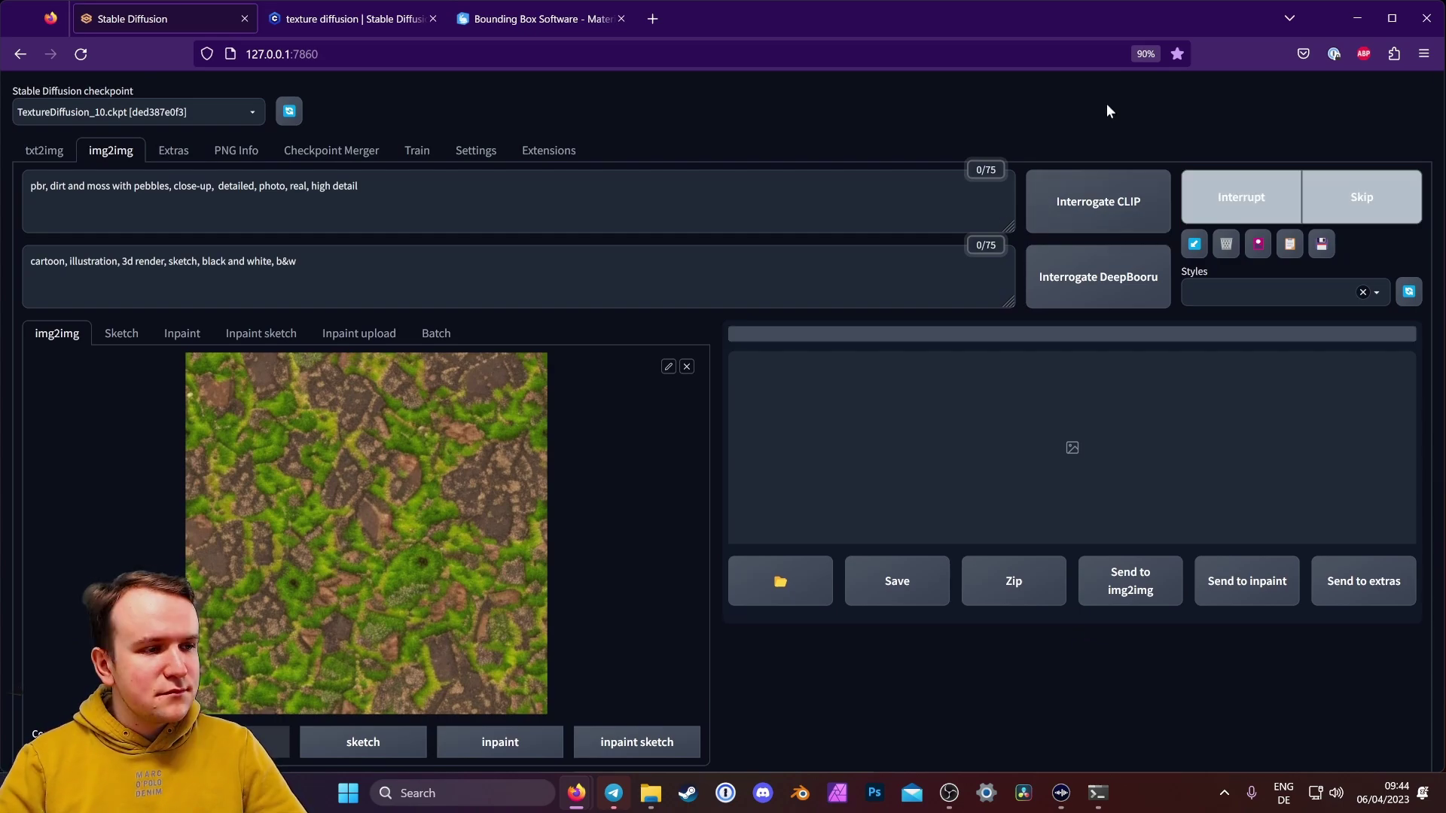
pyautogui.click(1115, 363)
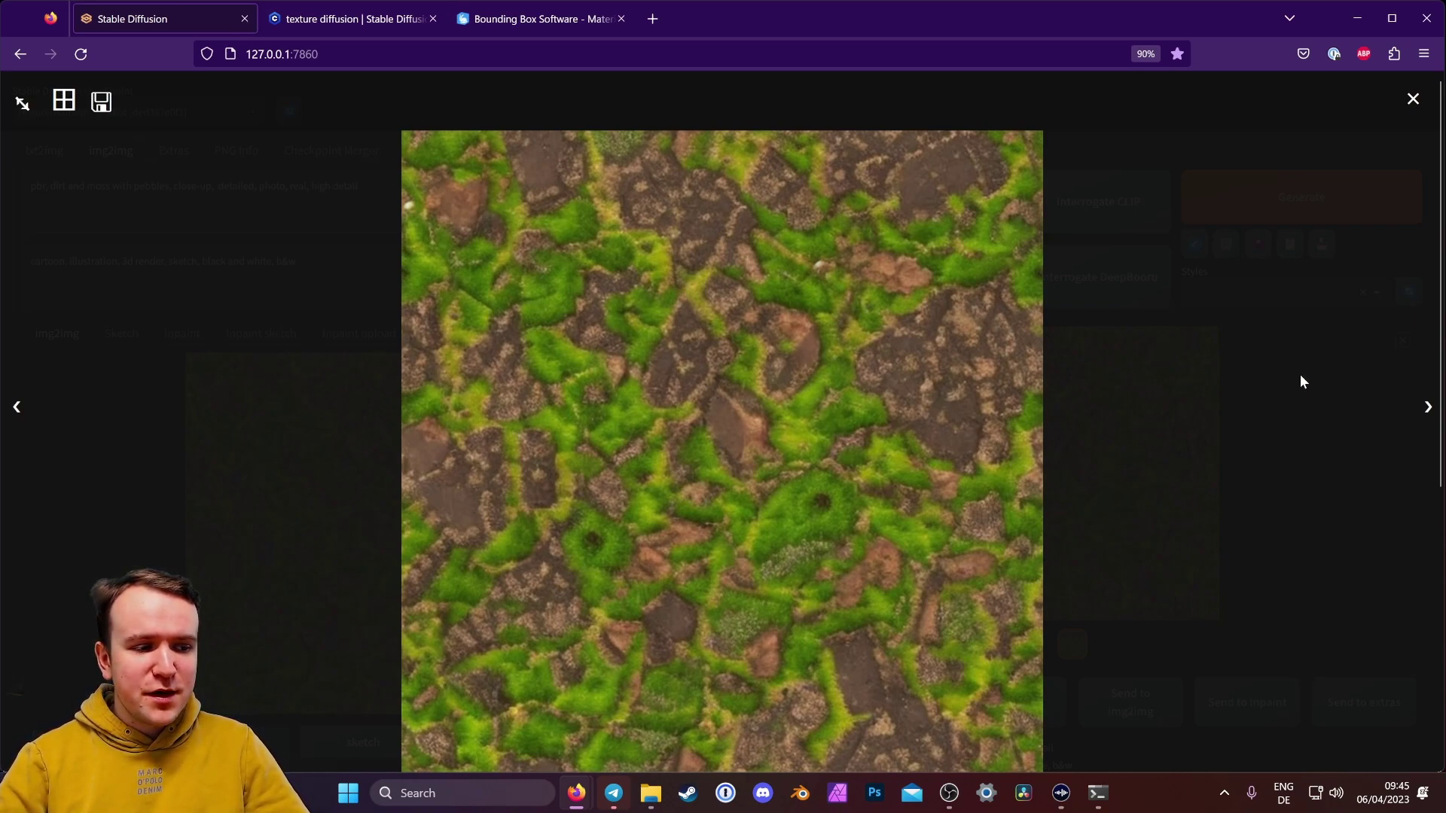
# Save the full-size texture as a PNG named Dirt-and-Moss-SD_Original in the PBR Materials folder
pyautogui.rightClick(734, 292)
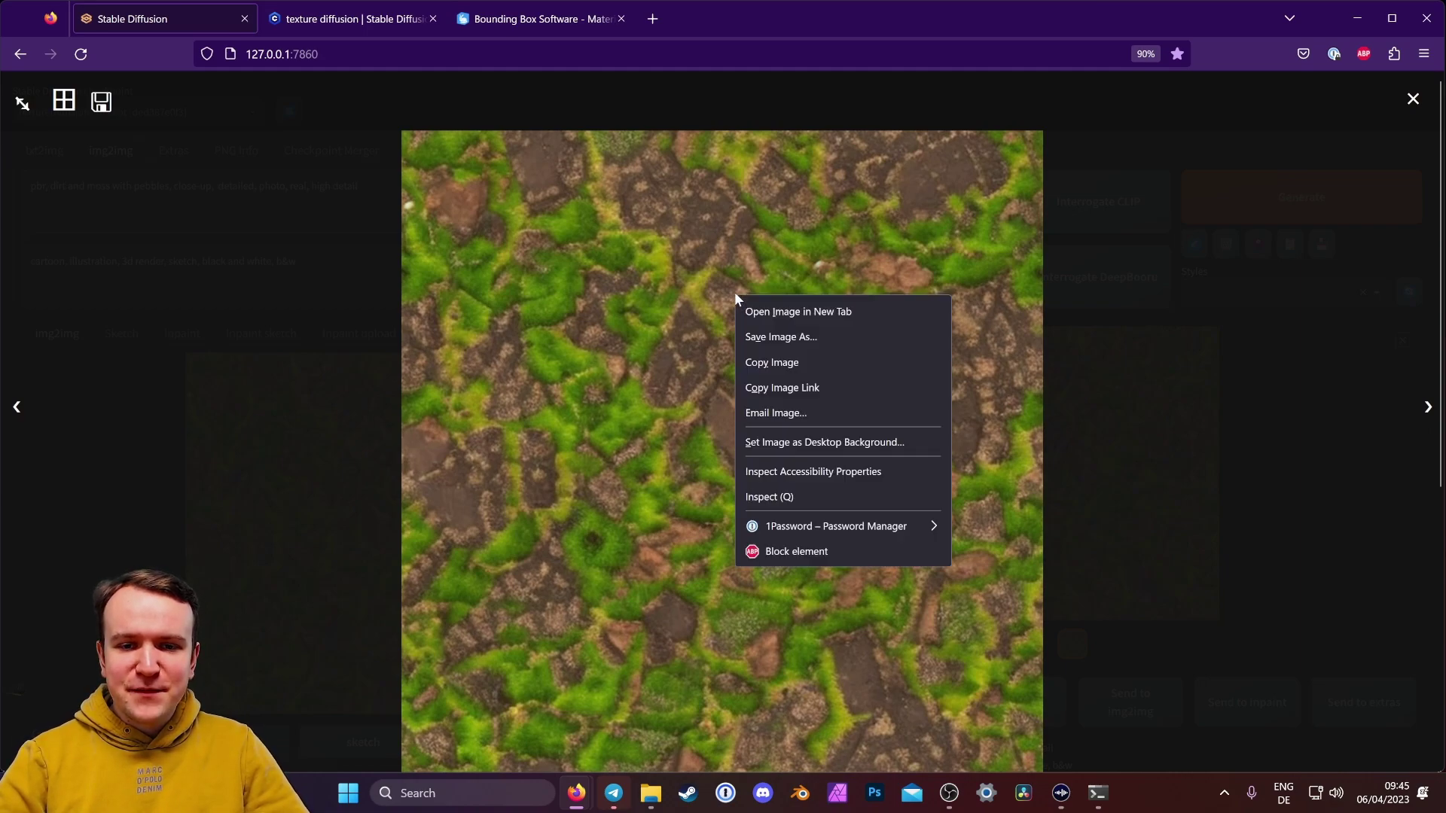
pyautogui.click(777, 333)
pyautogui.doubleClick(347, 156)
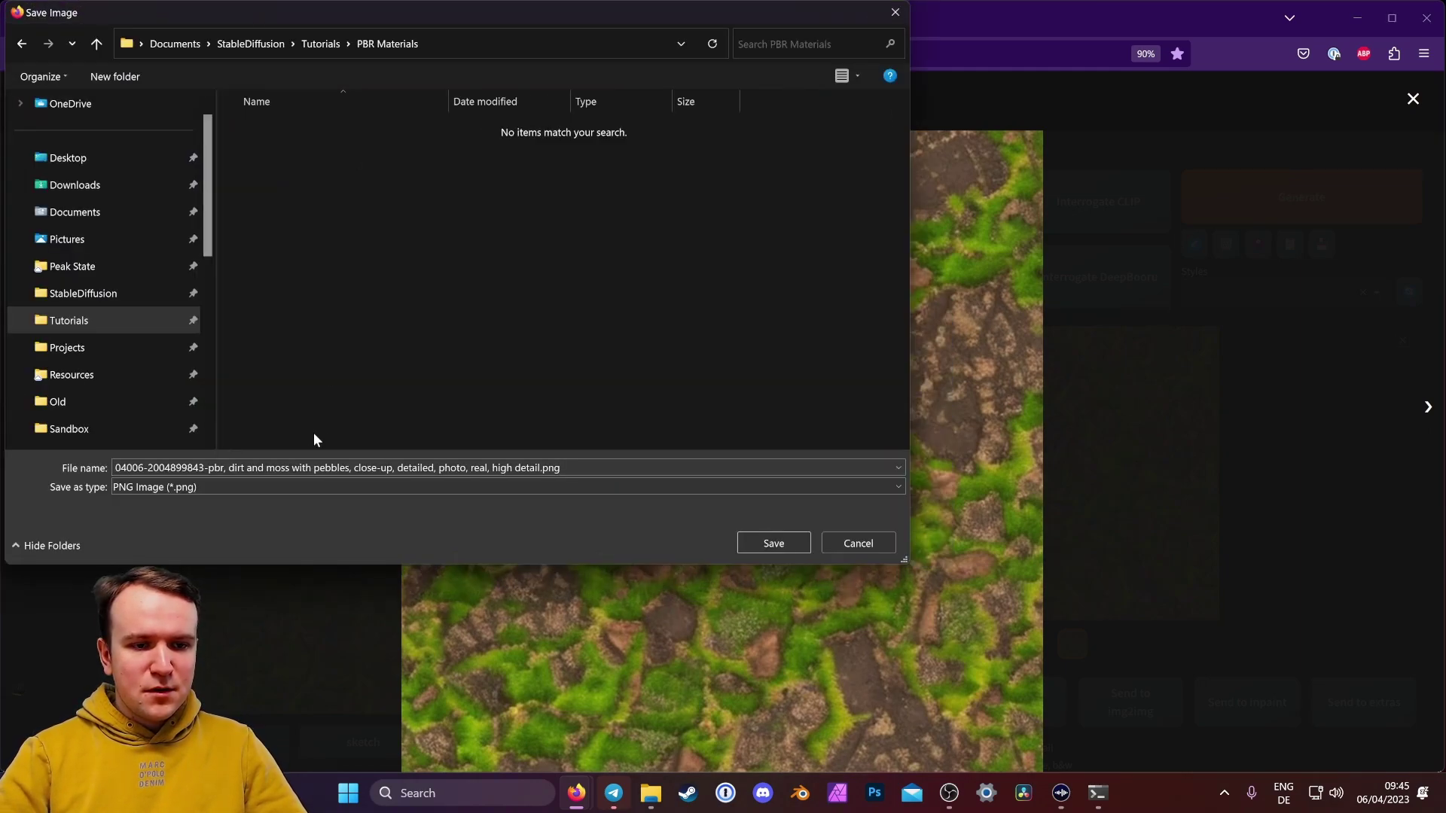
pyautogui.click(317, 464)
pyautogui.write('Dirt')
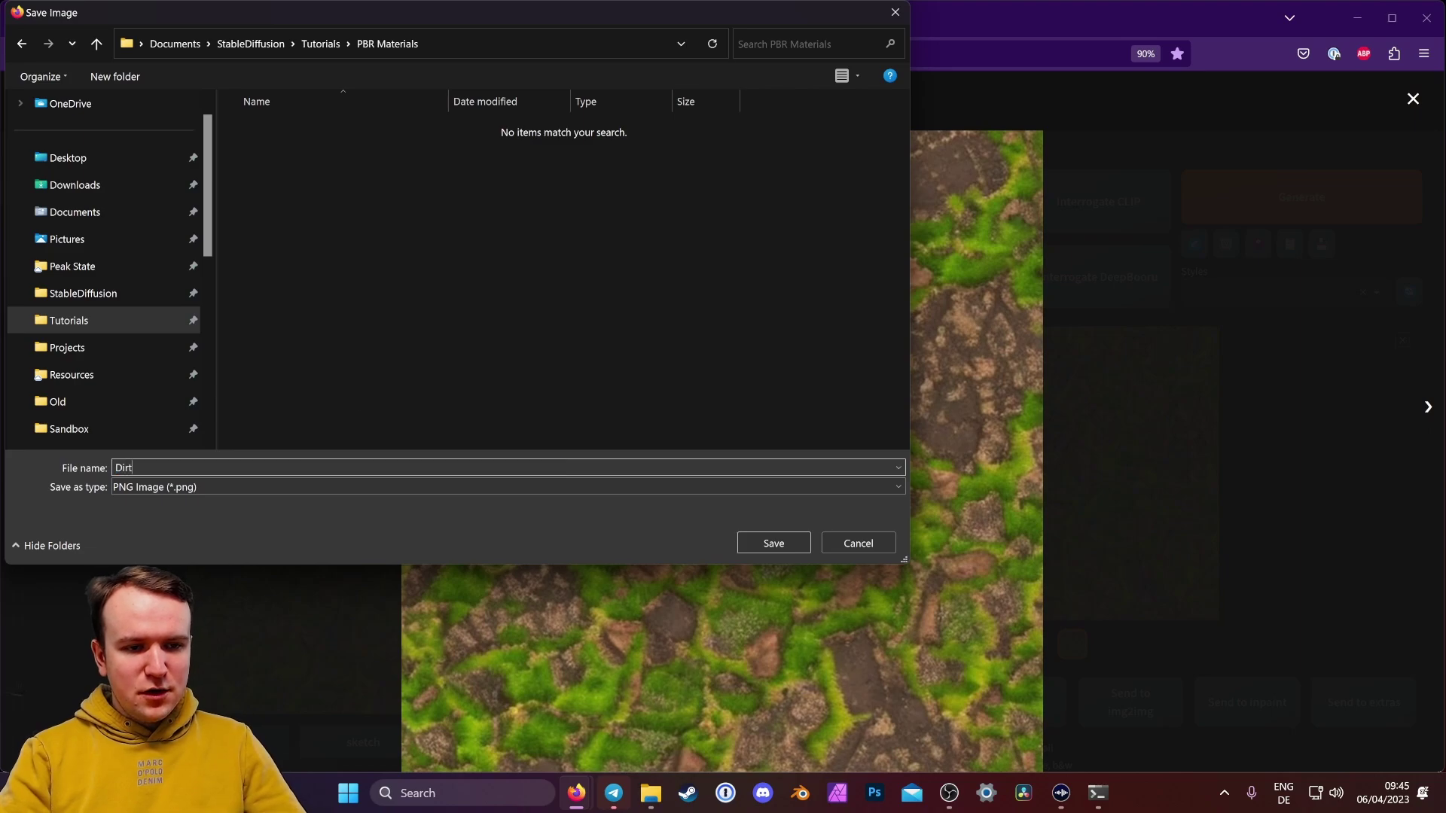
pyautogui.write('-and')
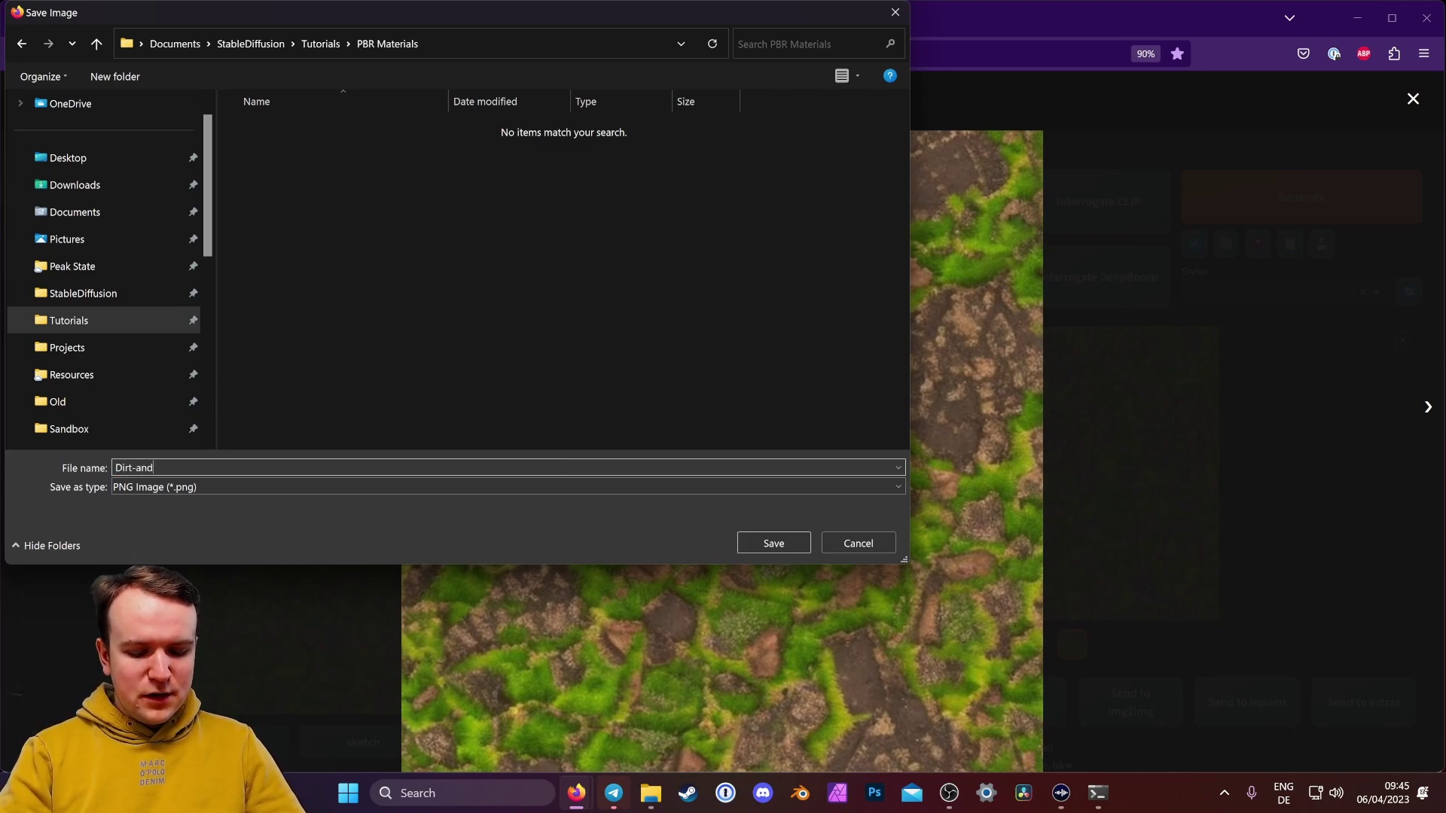
pyautogui.write('-Moss-')
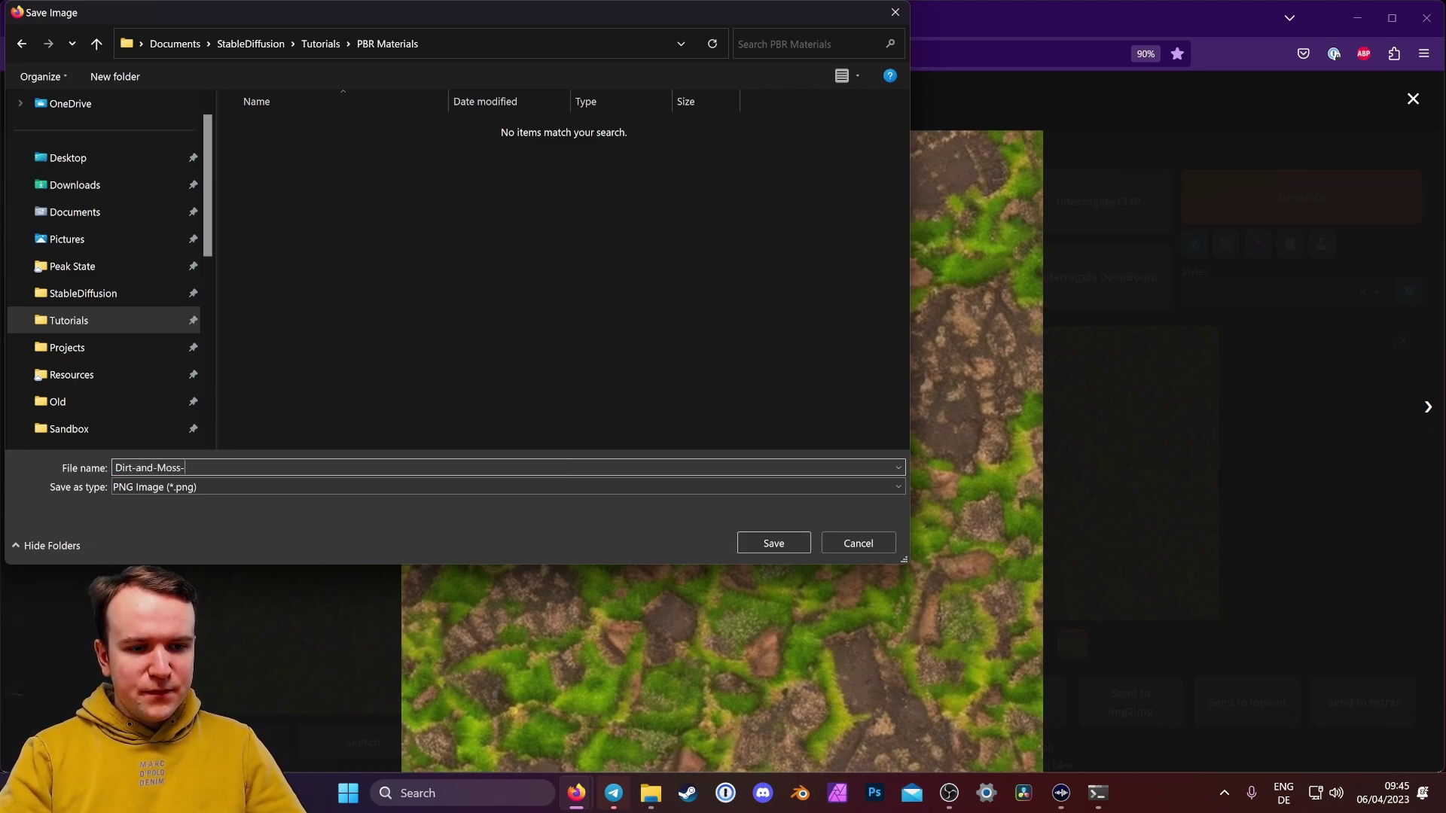
pyautogui.write('SD')
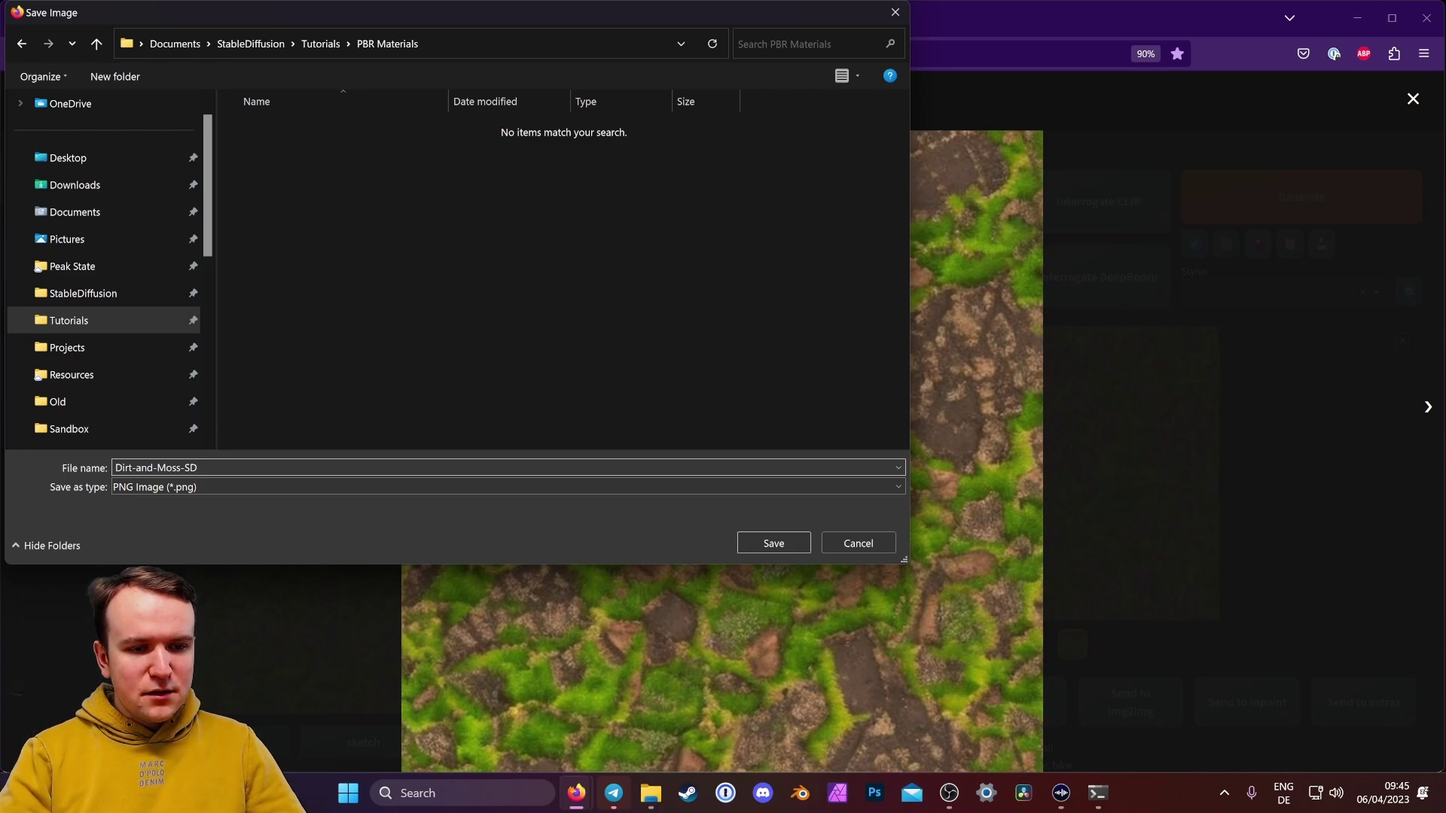
pyautogui.write('_Original')
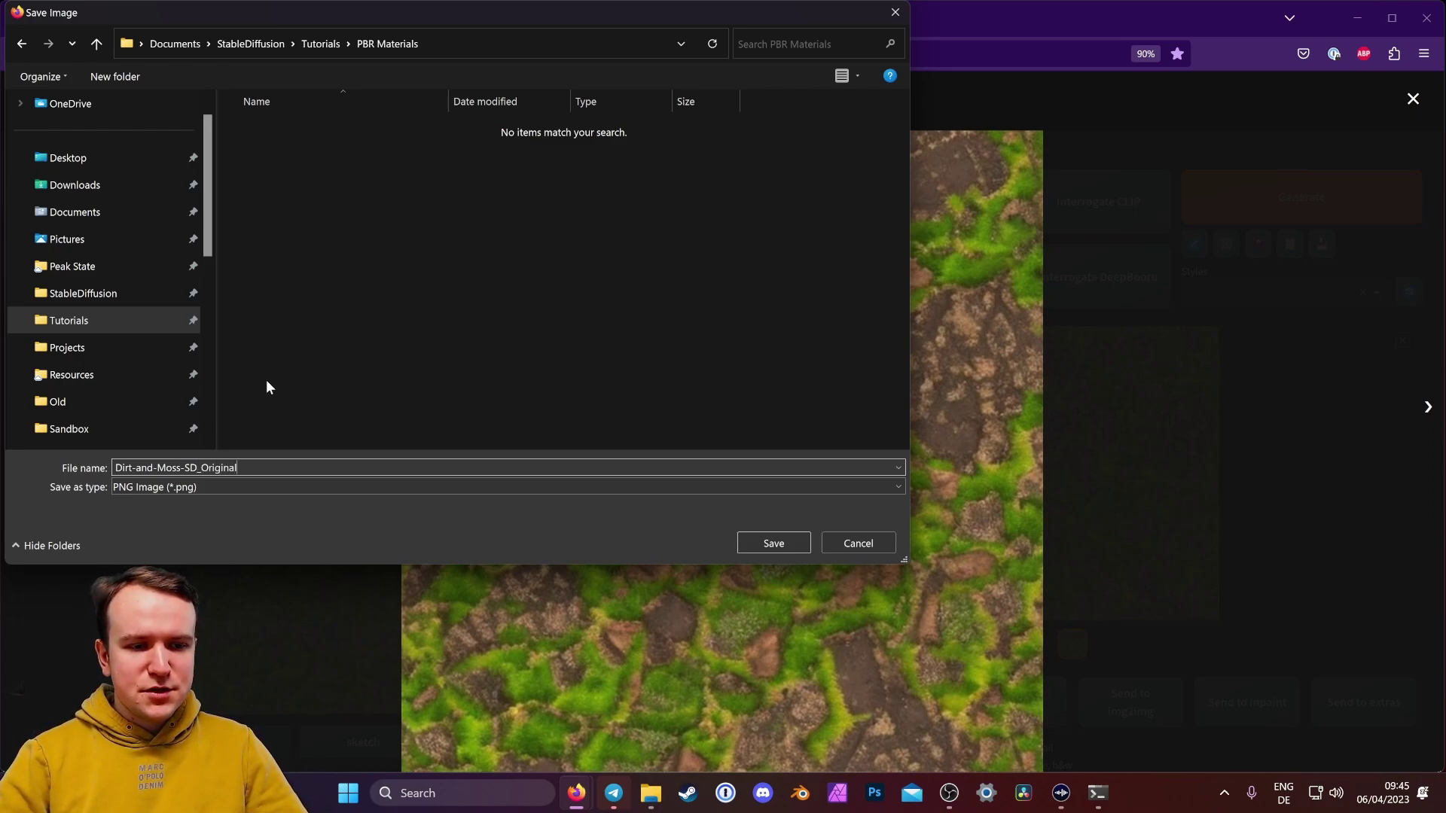
pyautogui.click(774, 543)
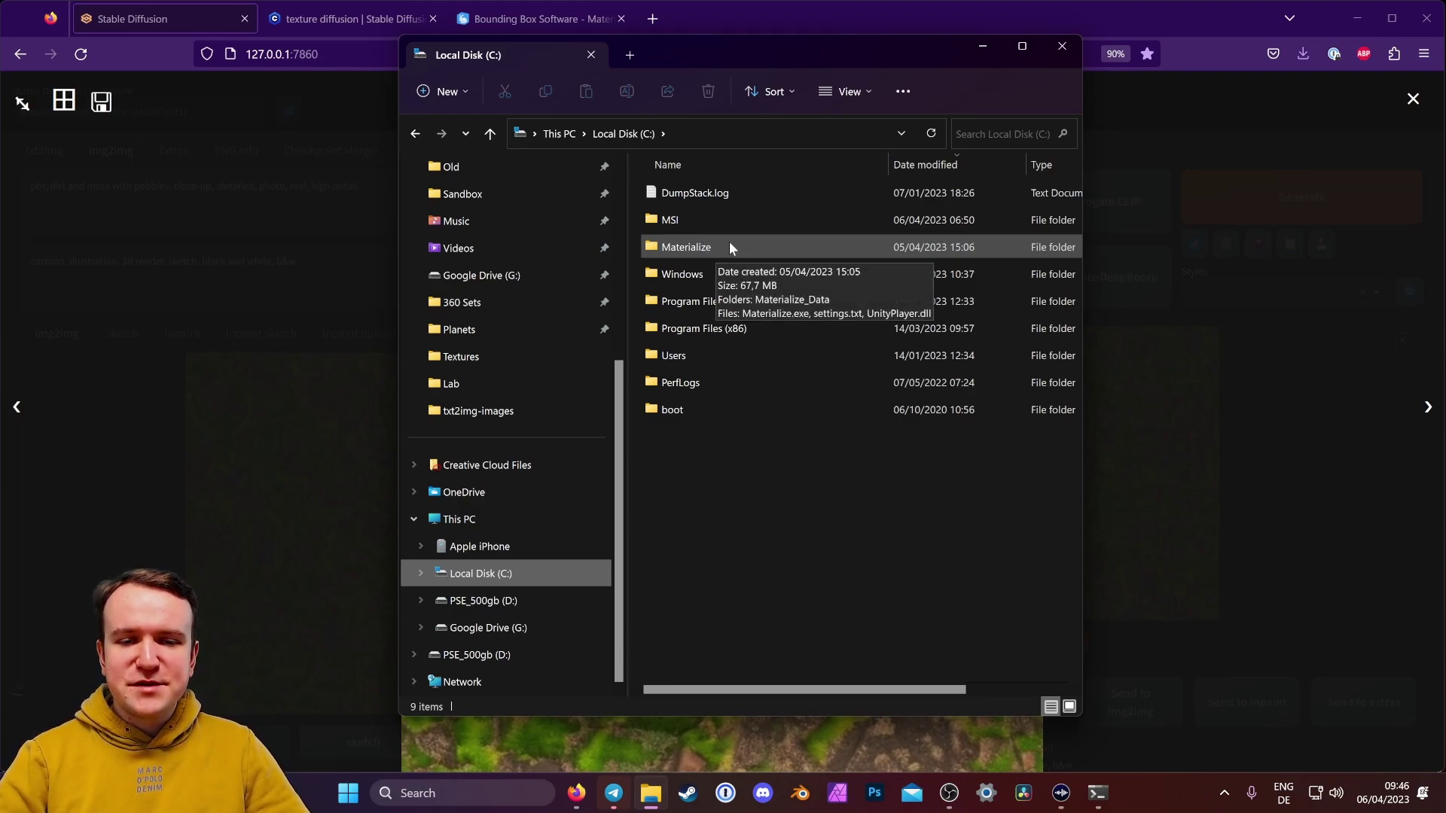
# Launch Materialize from its folder on the local C: disk
pyautogui.doubleClick(707, 243)
pyautogui.doubleClick(727, 219)
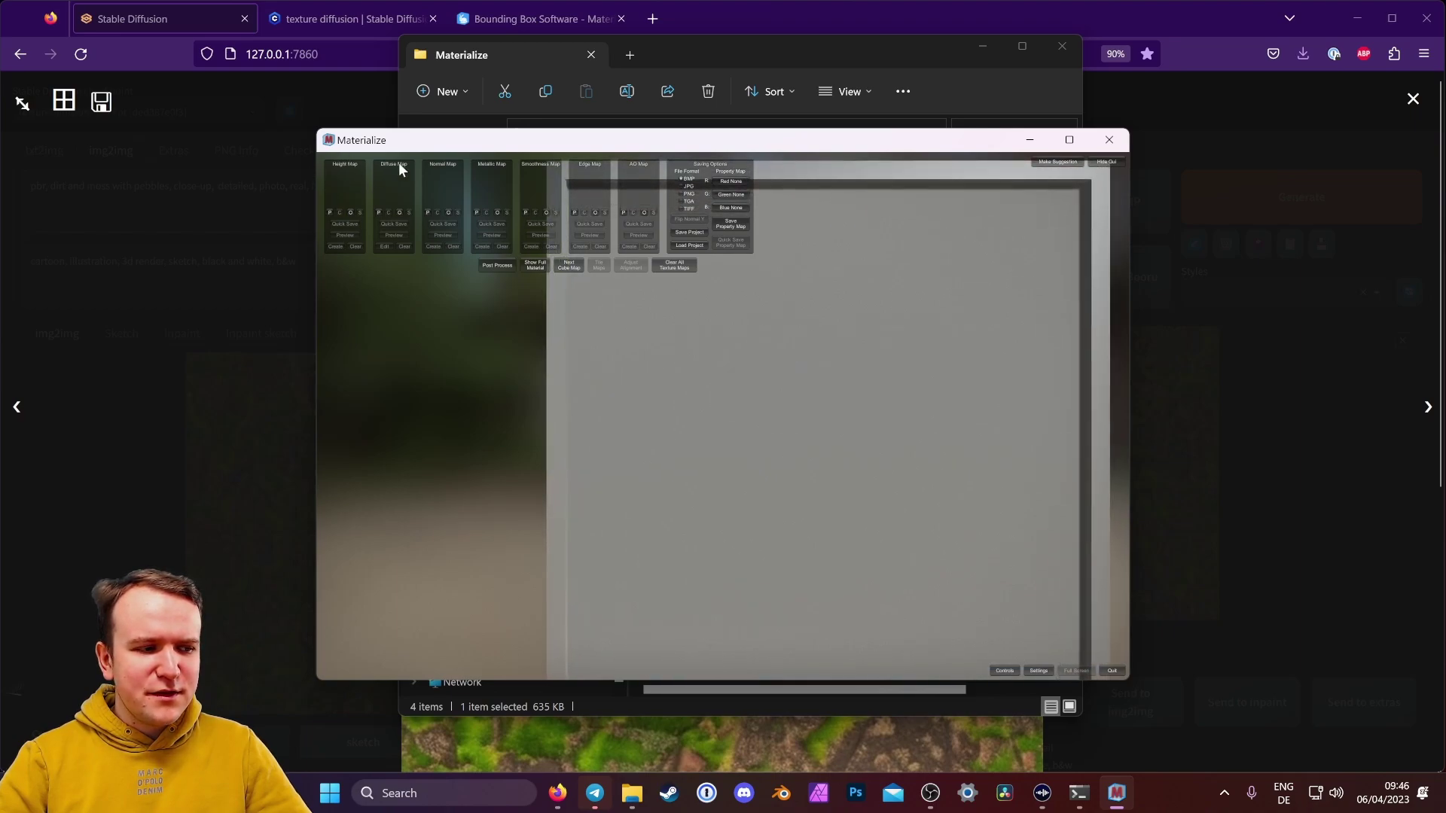
pyautogui.moveTo(951, 269); pyautogui.dragTo(767, 333)
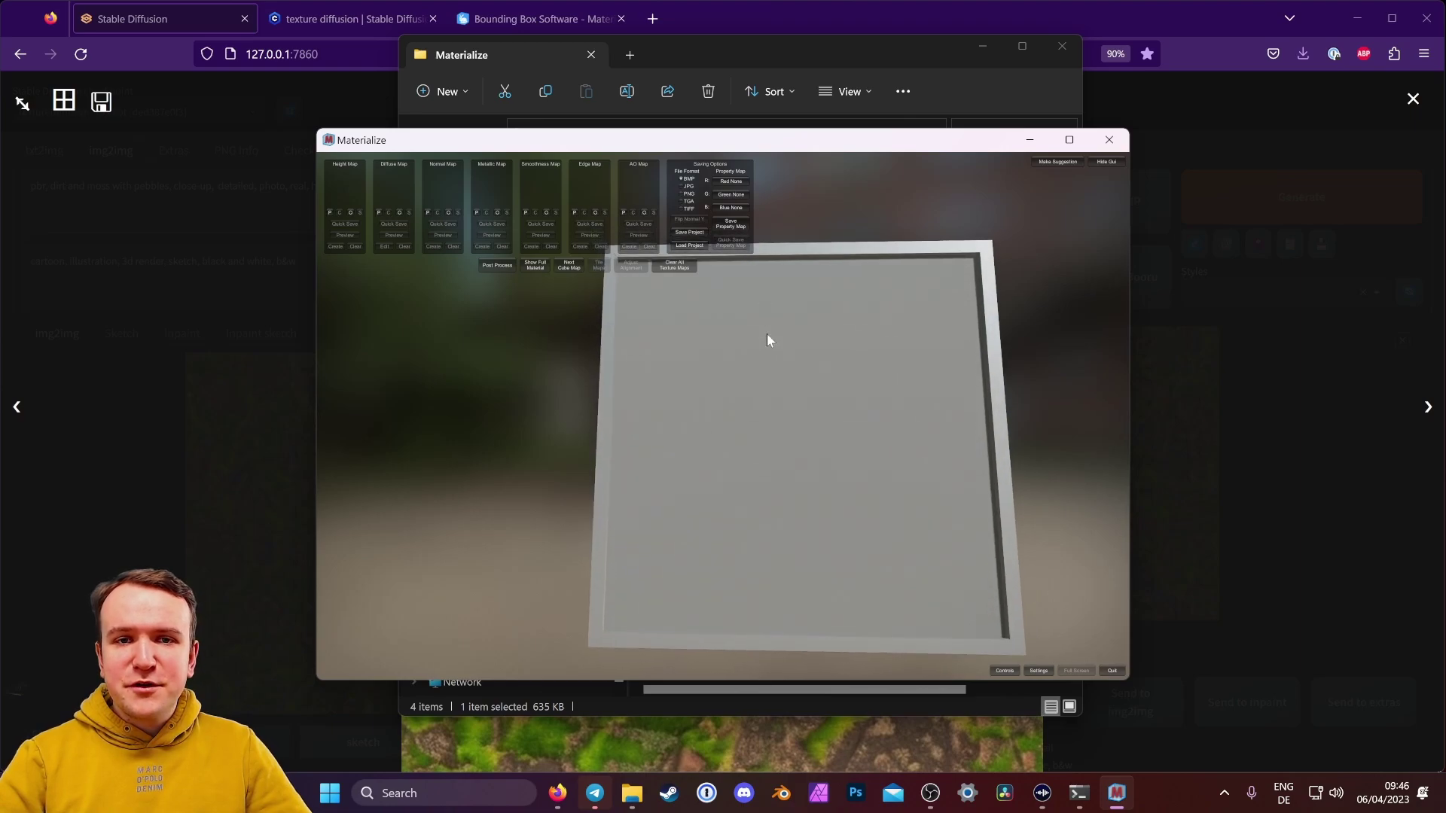
# Add the StableDiffusion Tutorials folder to the favourites and load the saved dirt-and-moss texture as the diffuse map
pyautogui.click(398, 211)
pyautogui.click(473, 344)
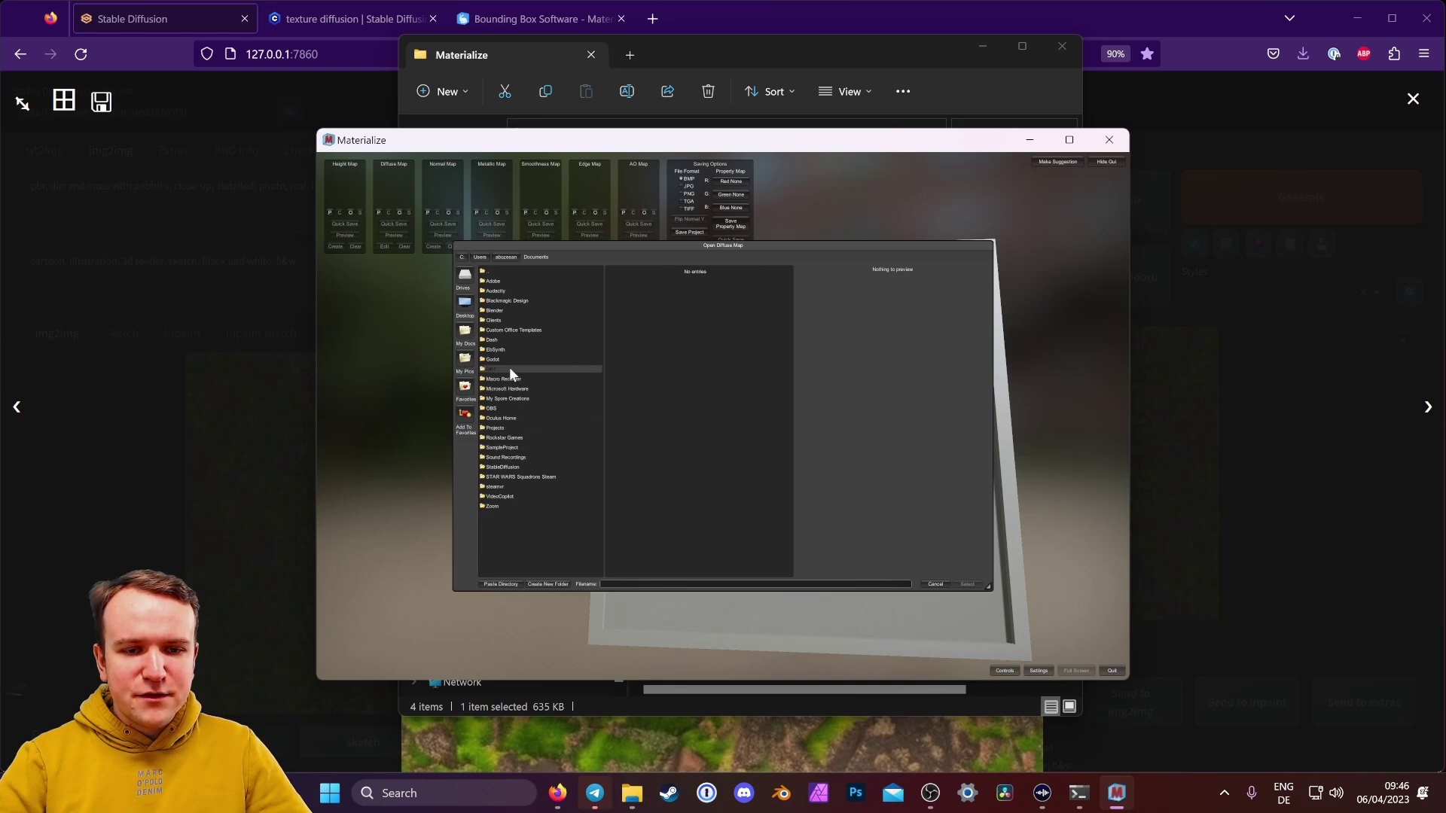
pyautogui.click(509, 457)
pyautogui.click(500, 293)
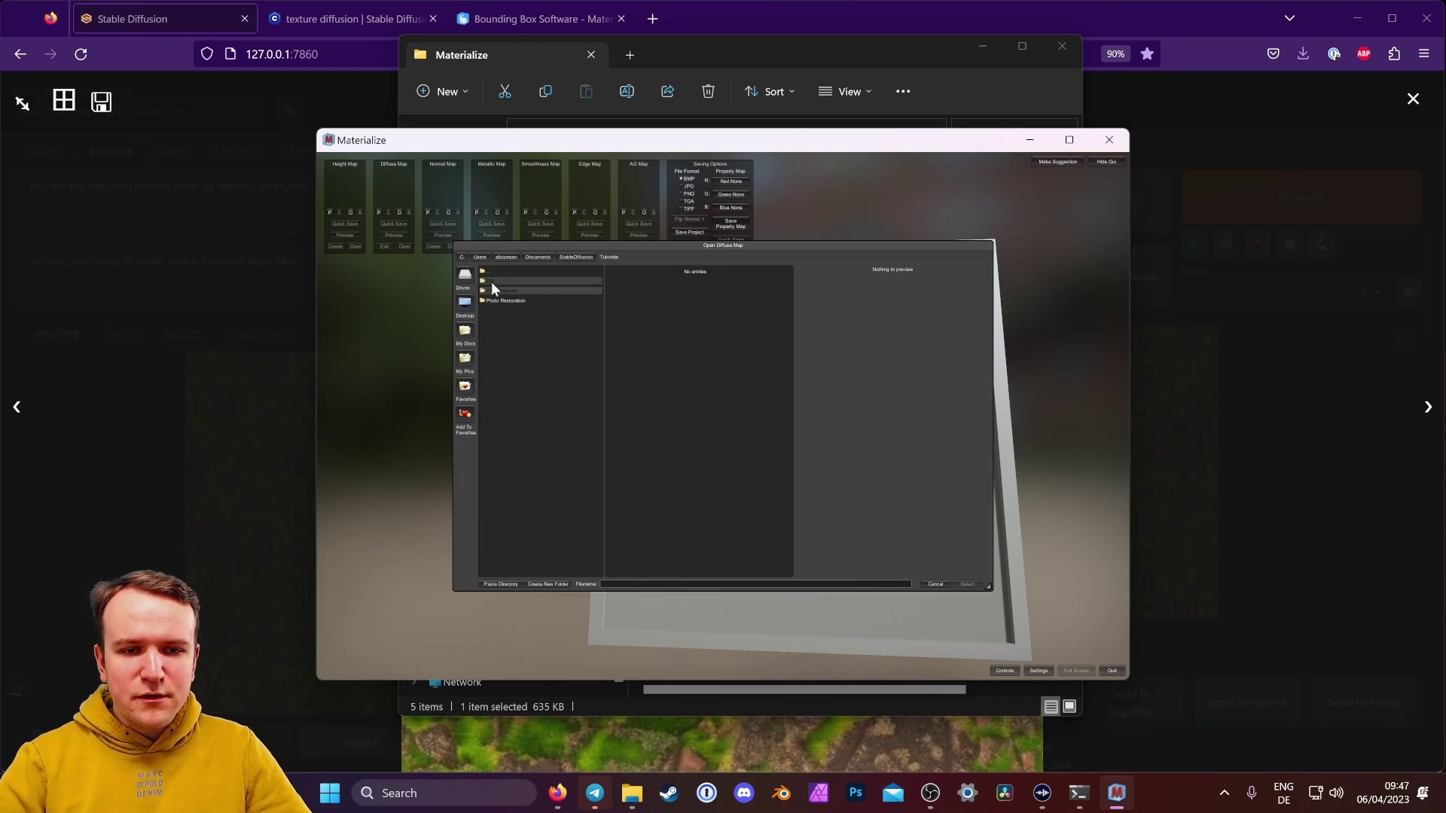
pyautogui.click(465, 416)
pyautogui.click(465, 387)
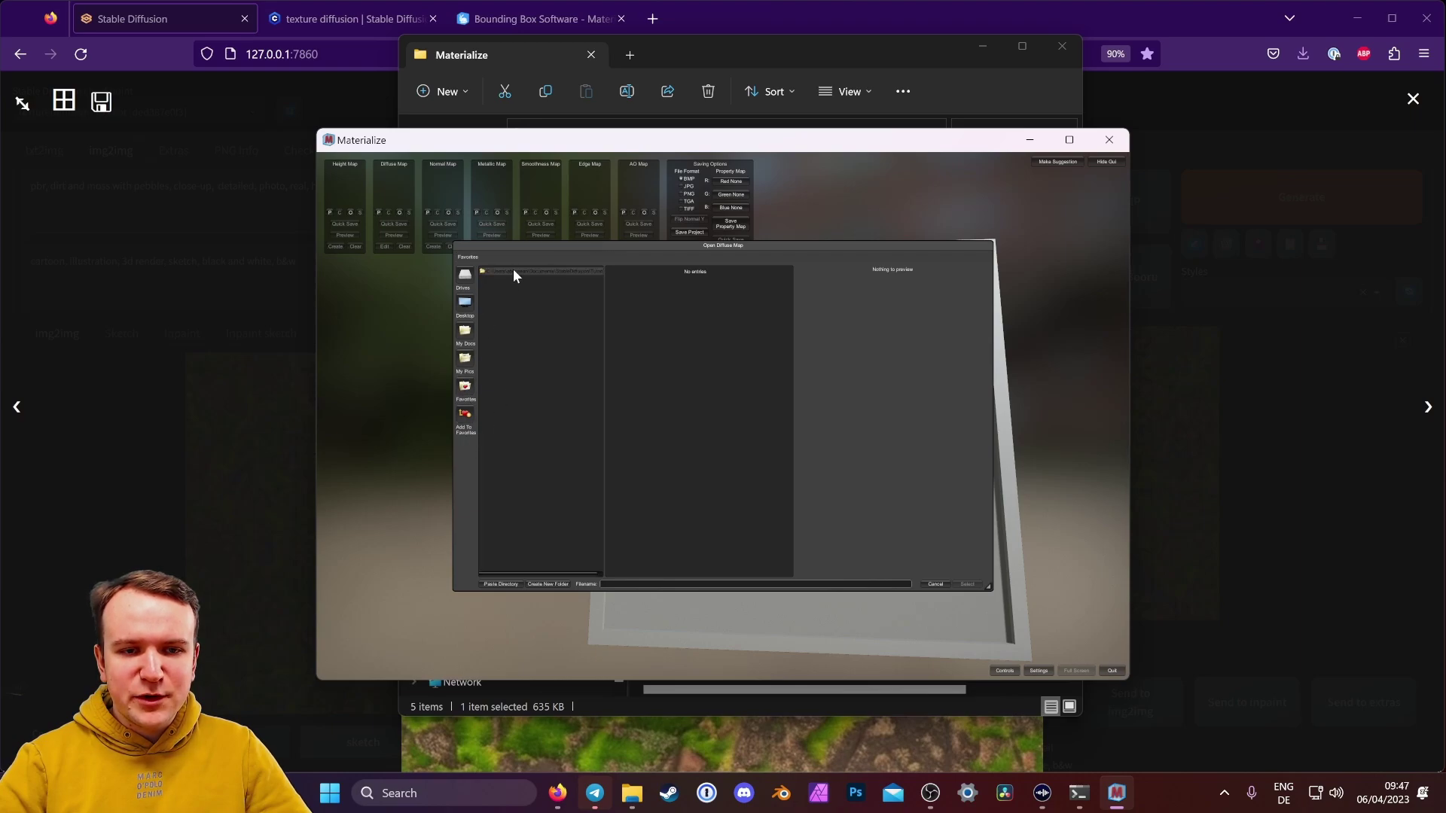
pyautogui.doubleClick(498, 271)
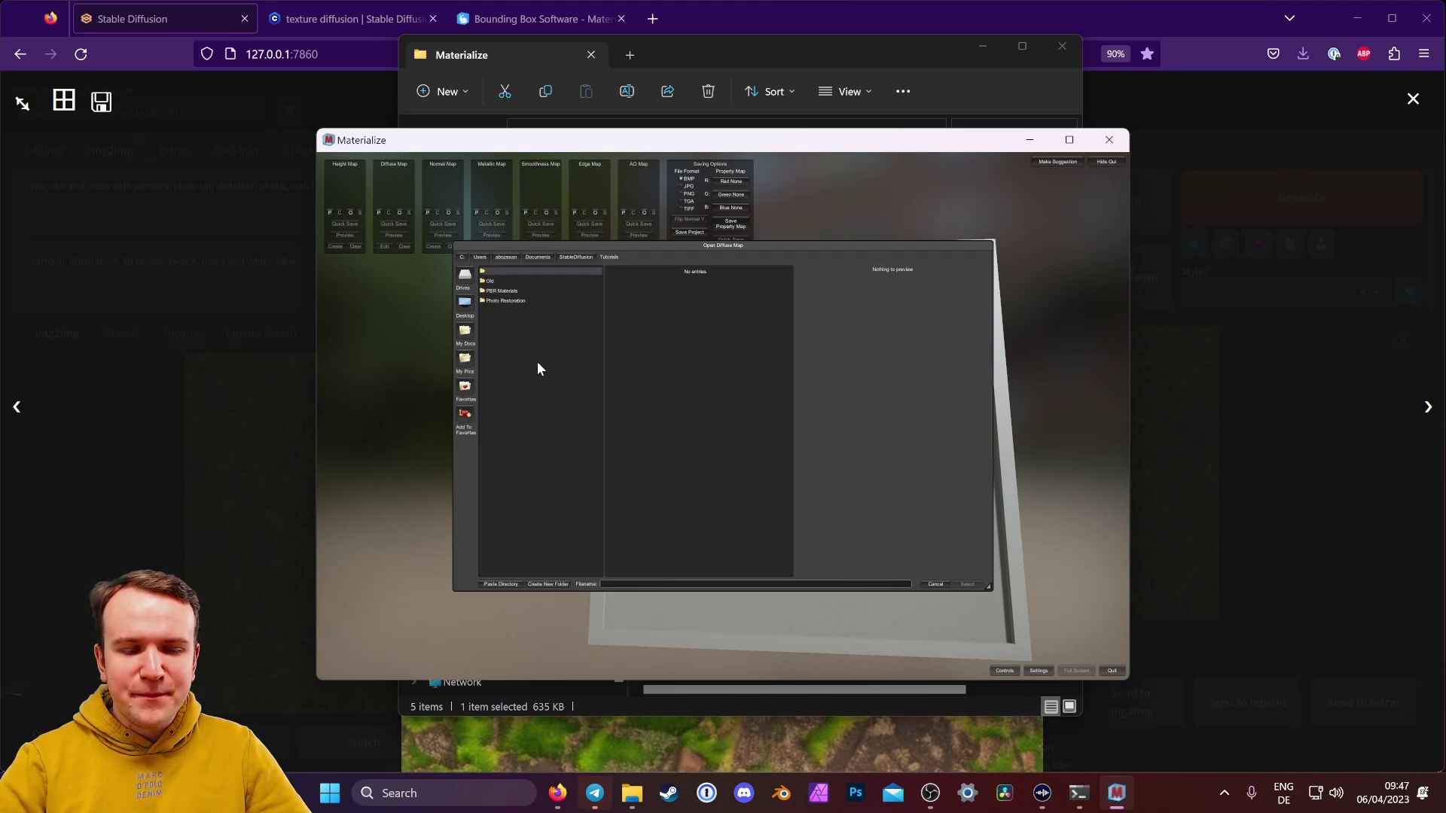
pyautogui.click(968, 585)
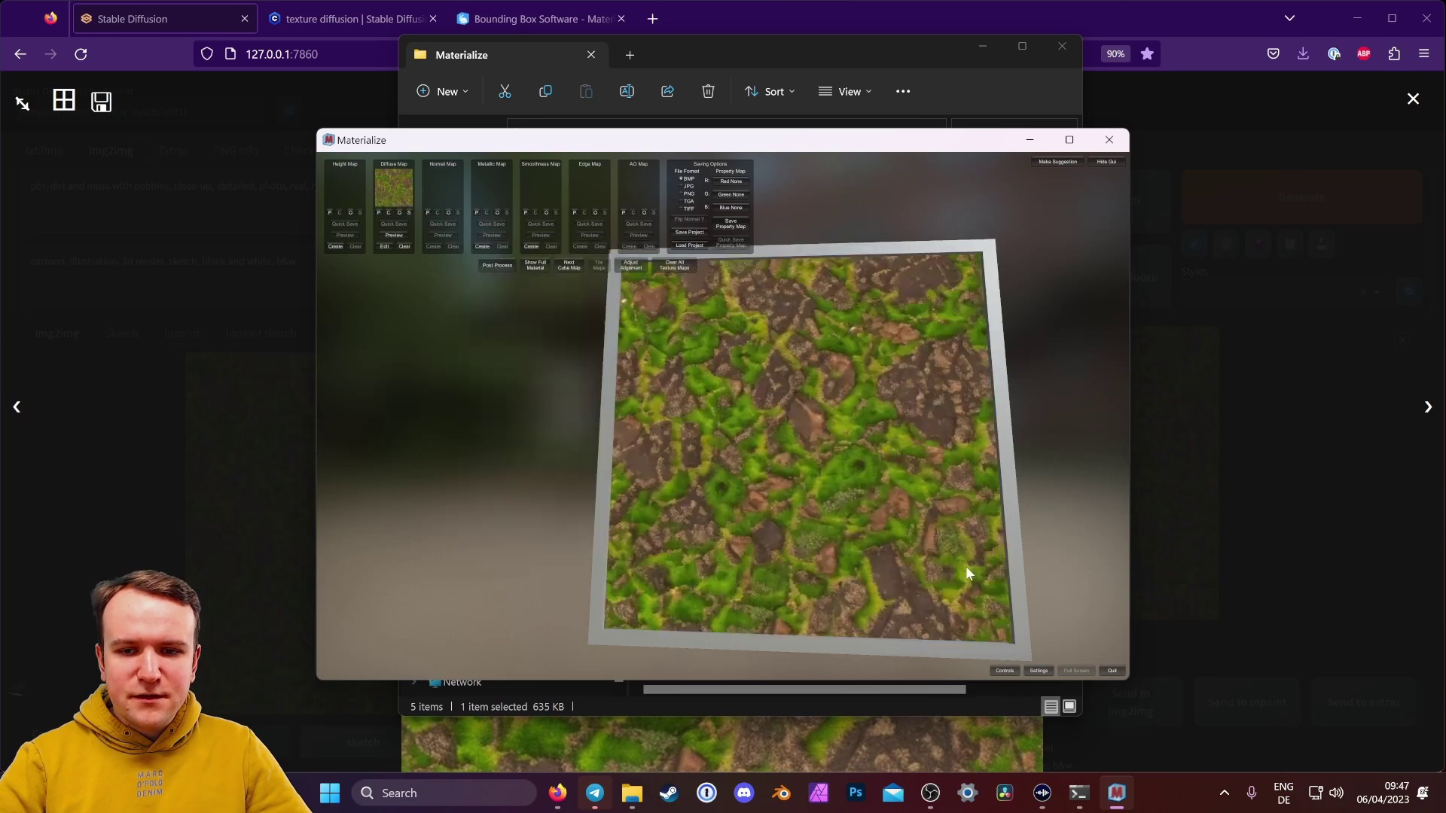
# Start a height map from the original diffuse and reveal more of the height preview beside the texture
pyautogui.moveTo(952, 566); pyautogui.dragTo(826, 479)
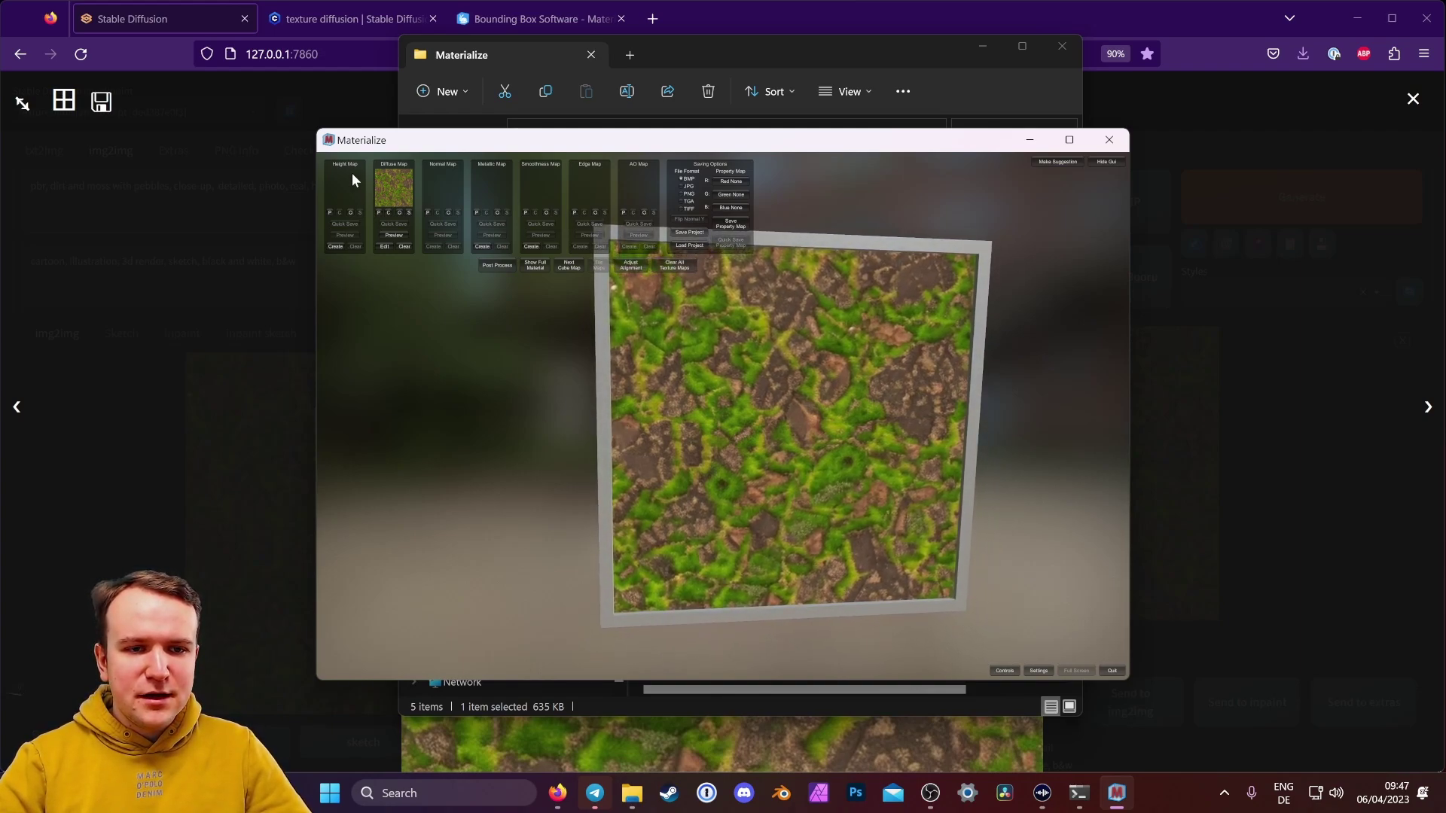
pyautogui.click(333, 246)
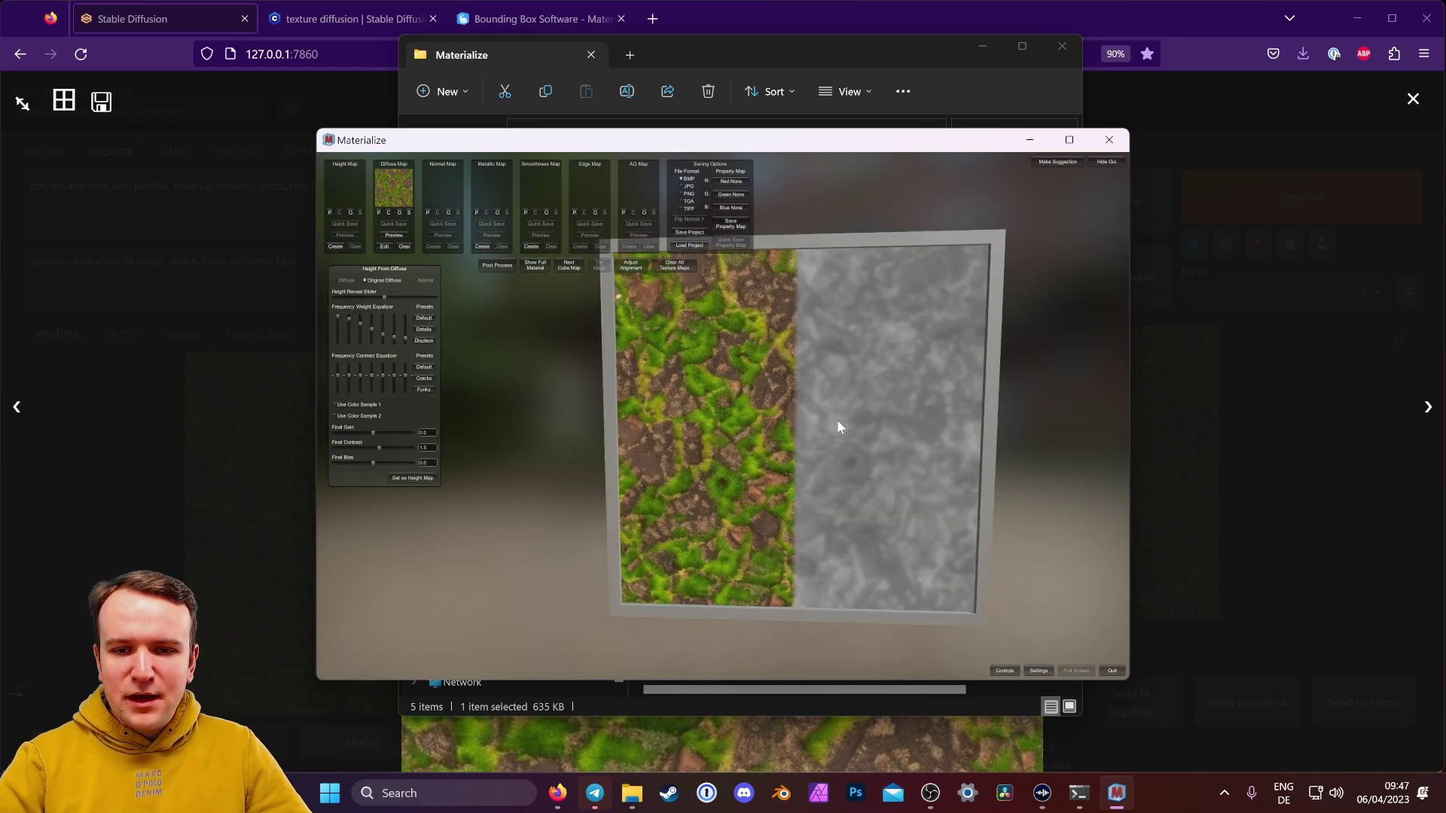
pyautogui.moveTo(383, 296)
pyautogui.mouseDown()
pyautogui.moveTo(336, 299)
pyautogui.moveTo(414, 298)
pyautogui.moveTo(368, 300)
pyautogui.mouseUp()
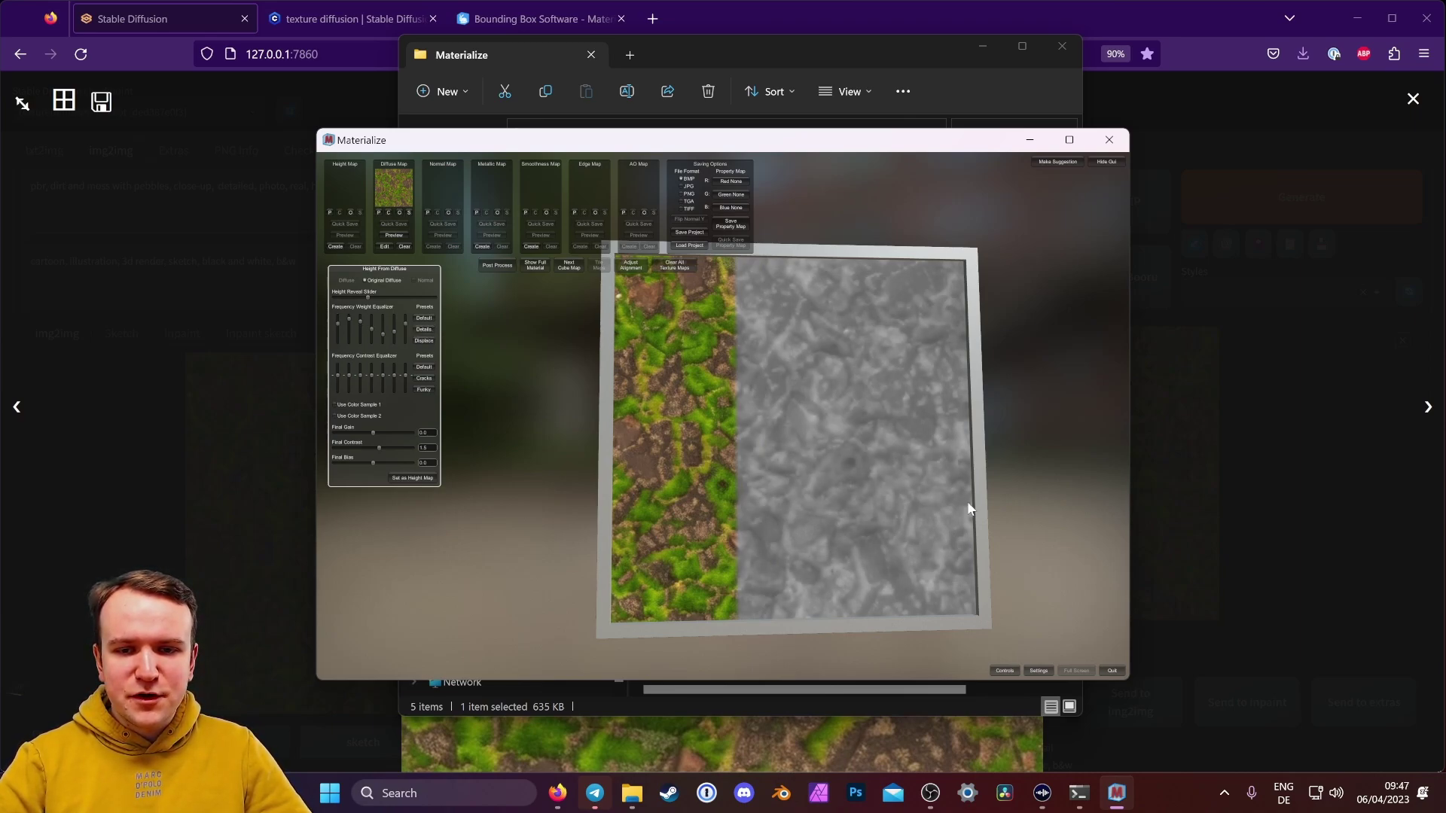
pyautogui.moveTo(965, 507); pyautogui.dragTo(834, 397)
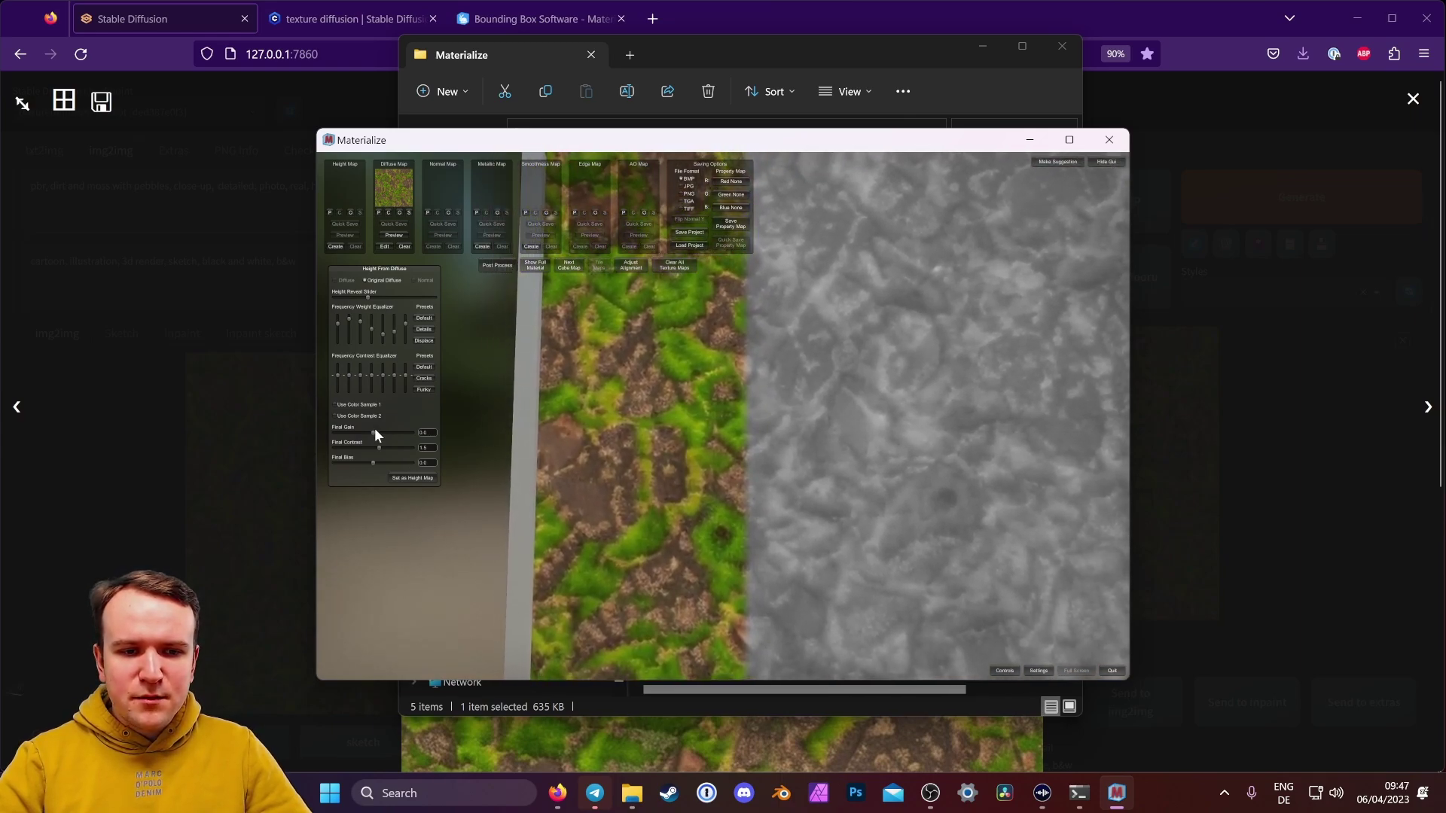
# Raise the final contrast of the height preview and set it as the height map
pyautogui.click(378, 446)
pyautogui.moveTo(378, 446); pyautogui.dragTo(381, 446)
pyautogui.moveTo(960, 361); pyautogui.dragTo(819, 385)
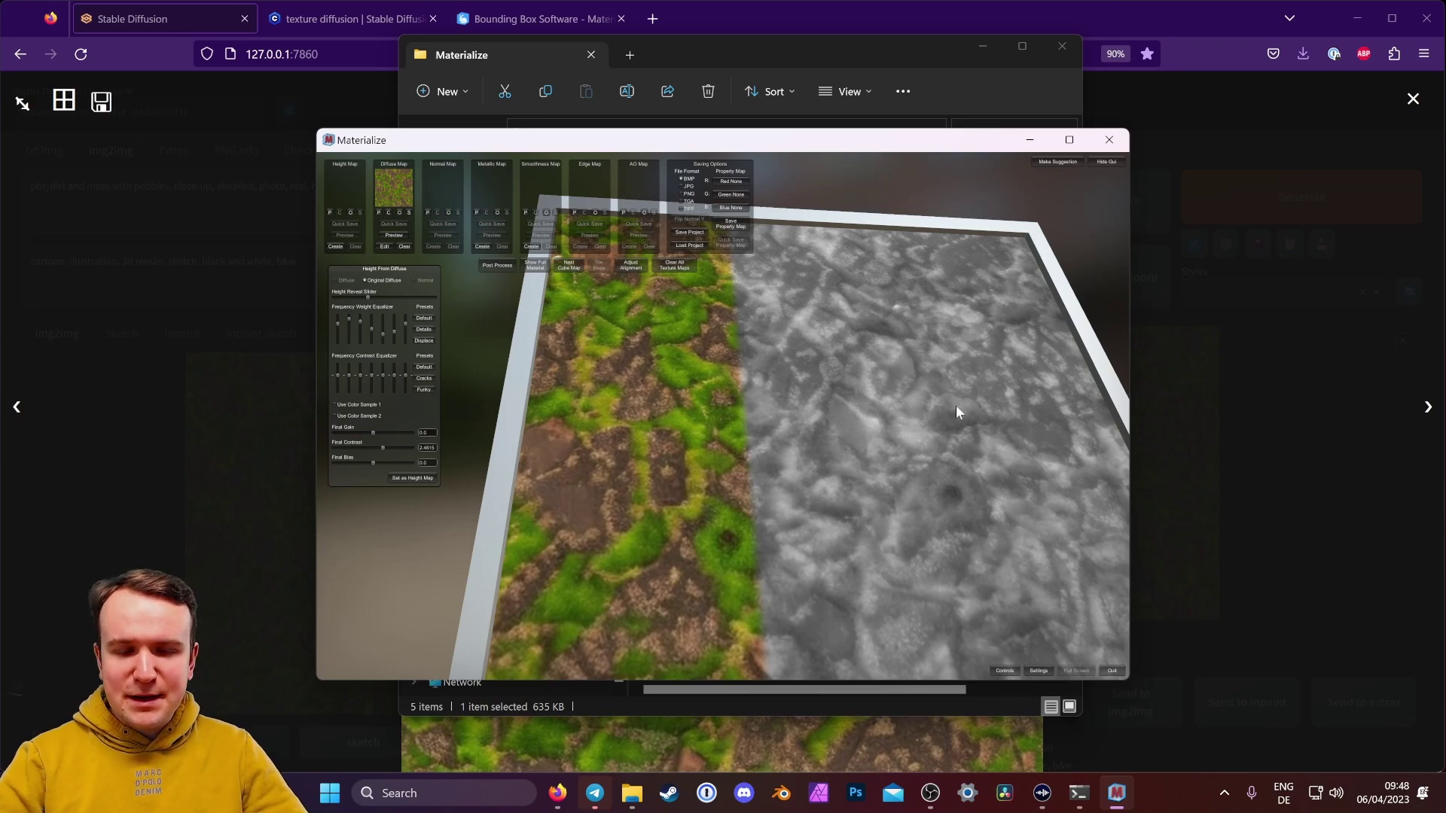
pyautogui.moveTo(959, 413)
pyautogui.mouseDown()
pyautogui.moveTo(942, 443)
pyautogui.moveTo(950, 390)
pyautogui.mouseUp()
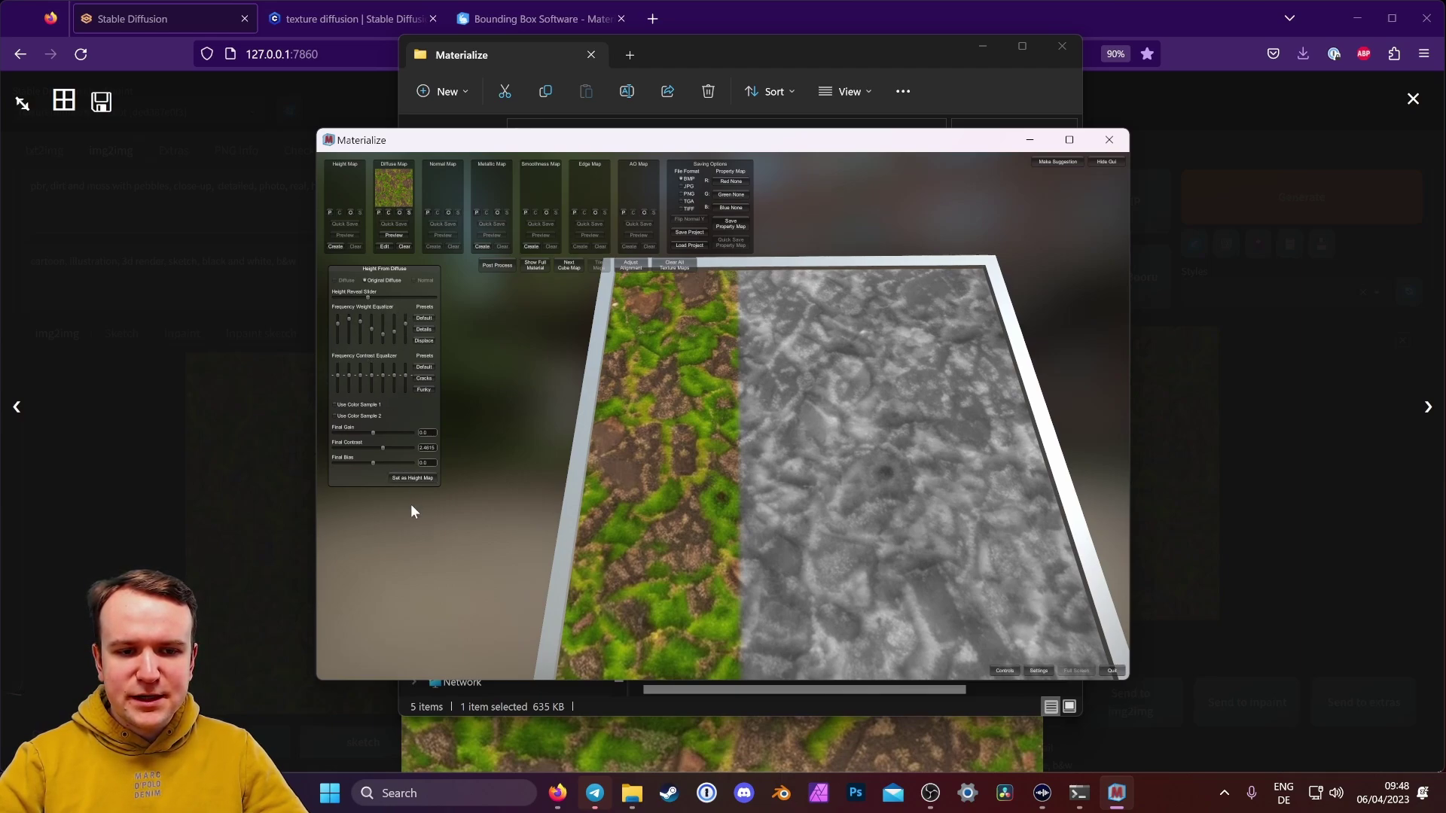
pyautogui.click(412, 477)
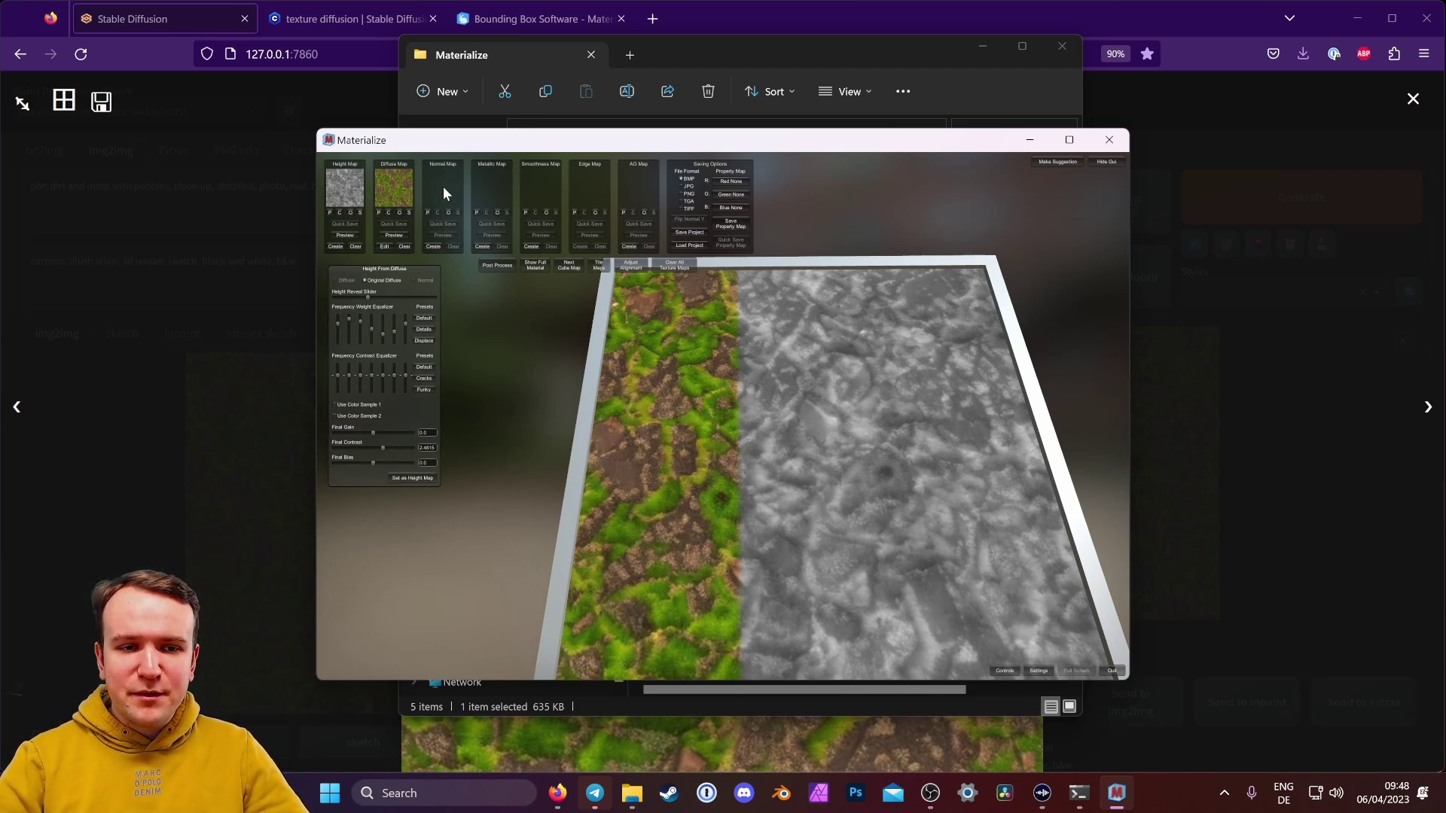
# Create a normal map from the height map, slightly lower its final contrast and set it as the normal map
pyautogui.click(434, 246)
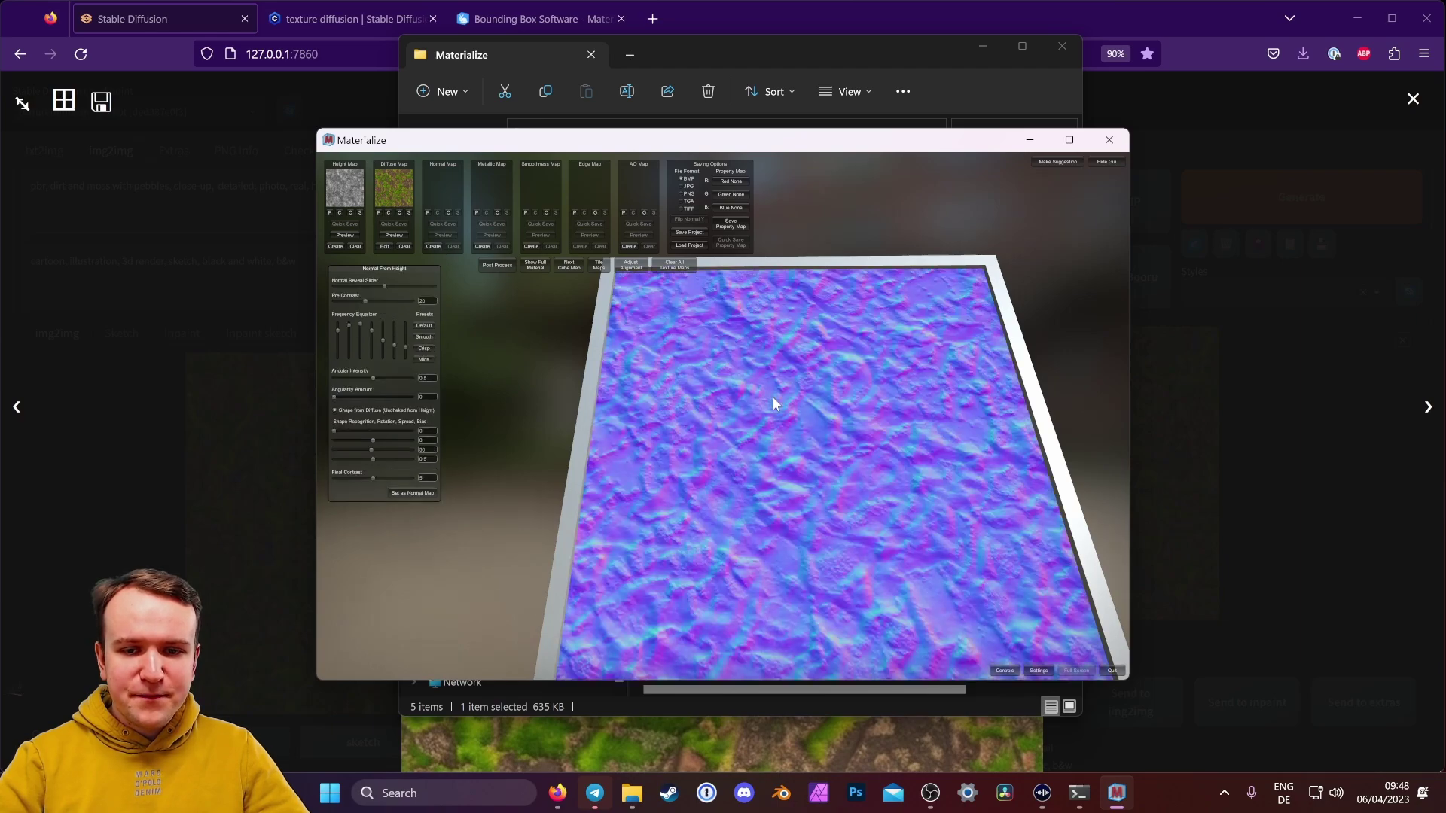
pyautogui.moveTo(901, 500); pyautogui.dragTo(872, 519)
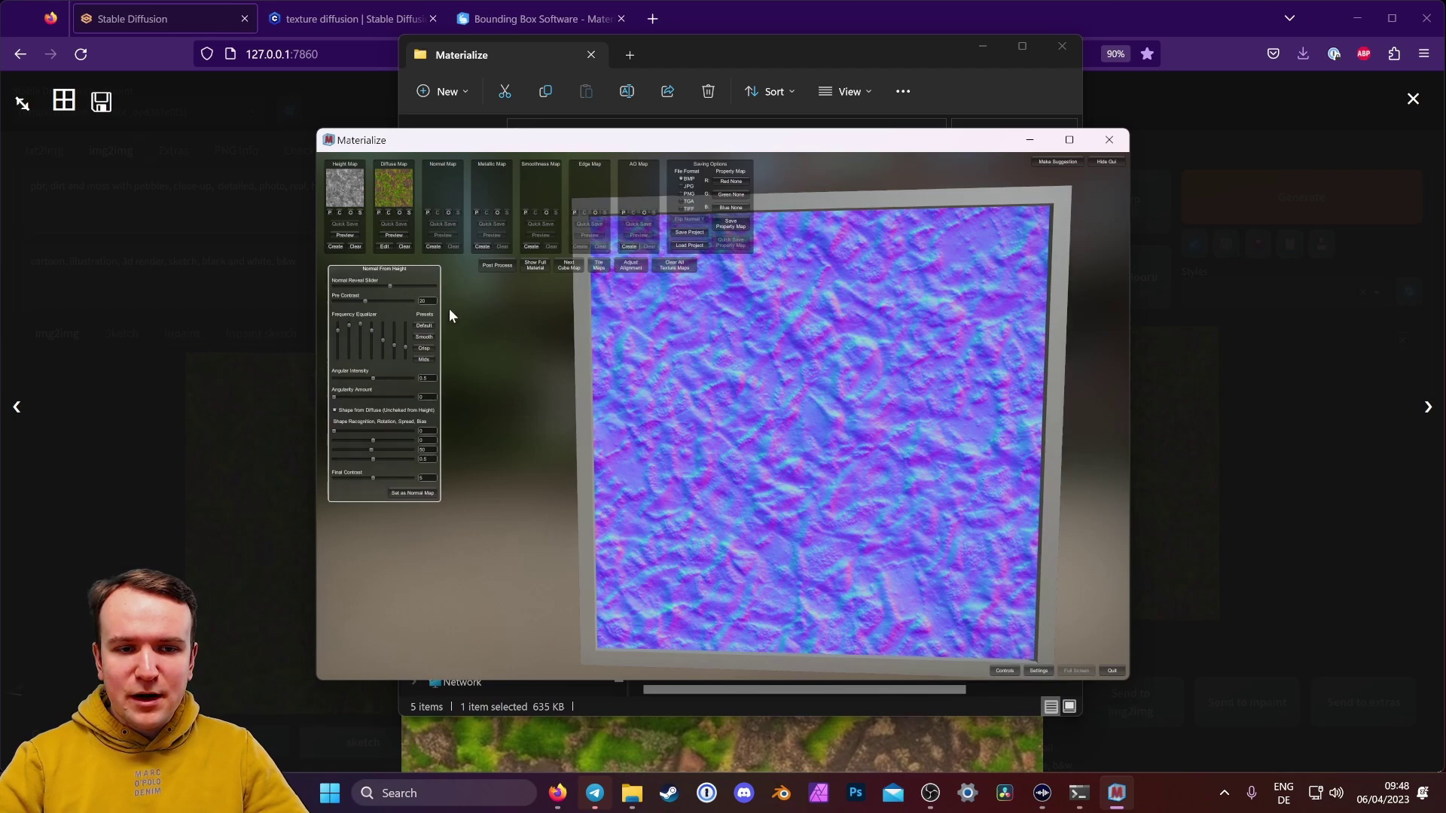
pyautogui.moveTo(970, 423); pyautogui.dragTo(372, 482)
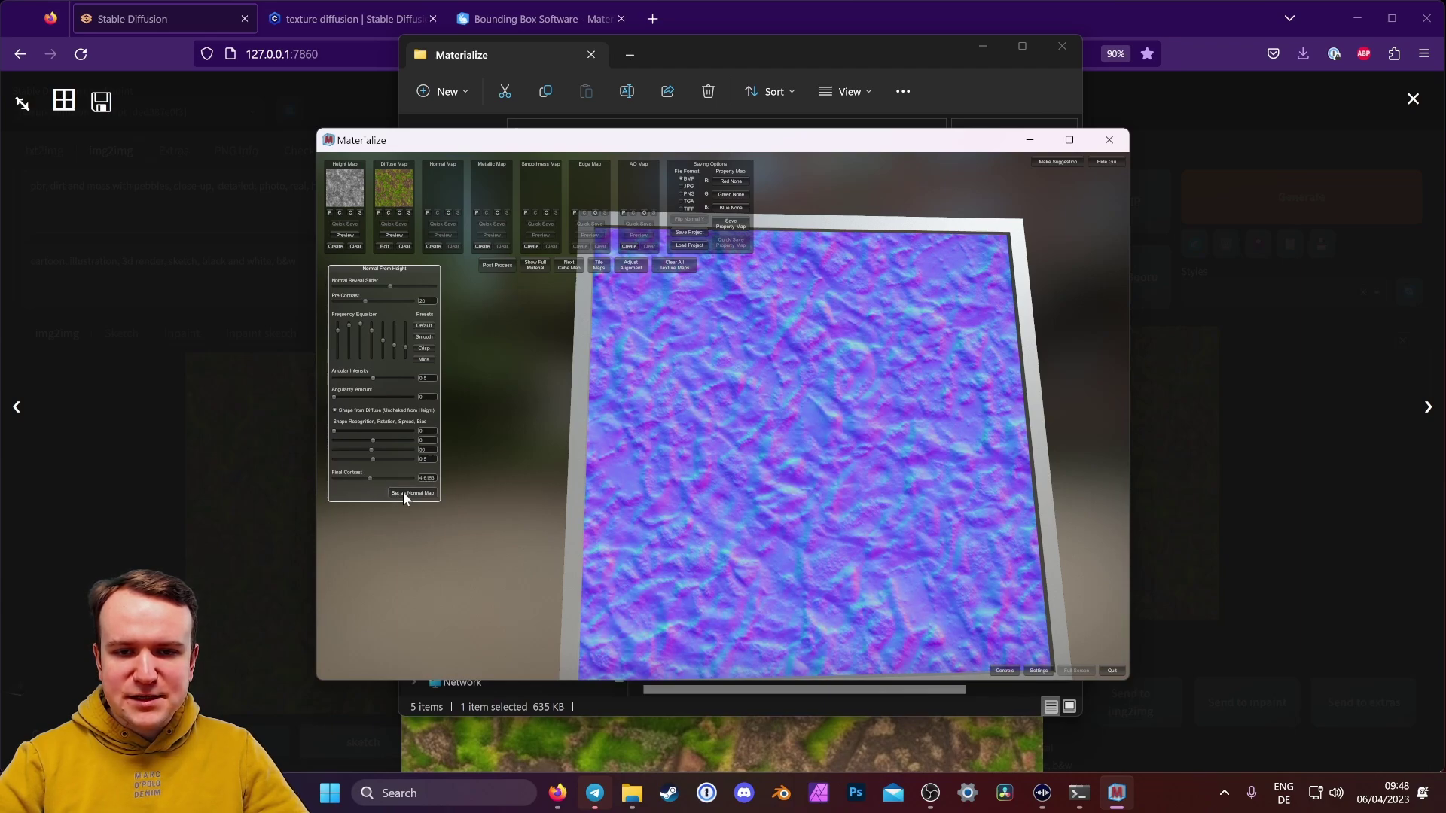
pyautogui.click(404, 494)
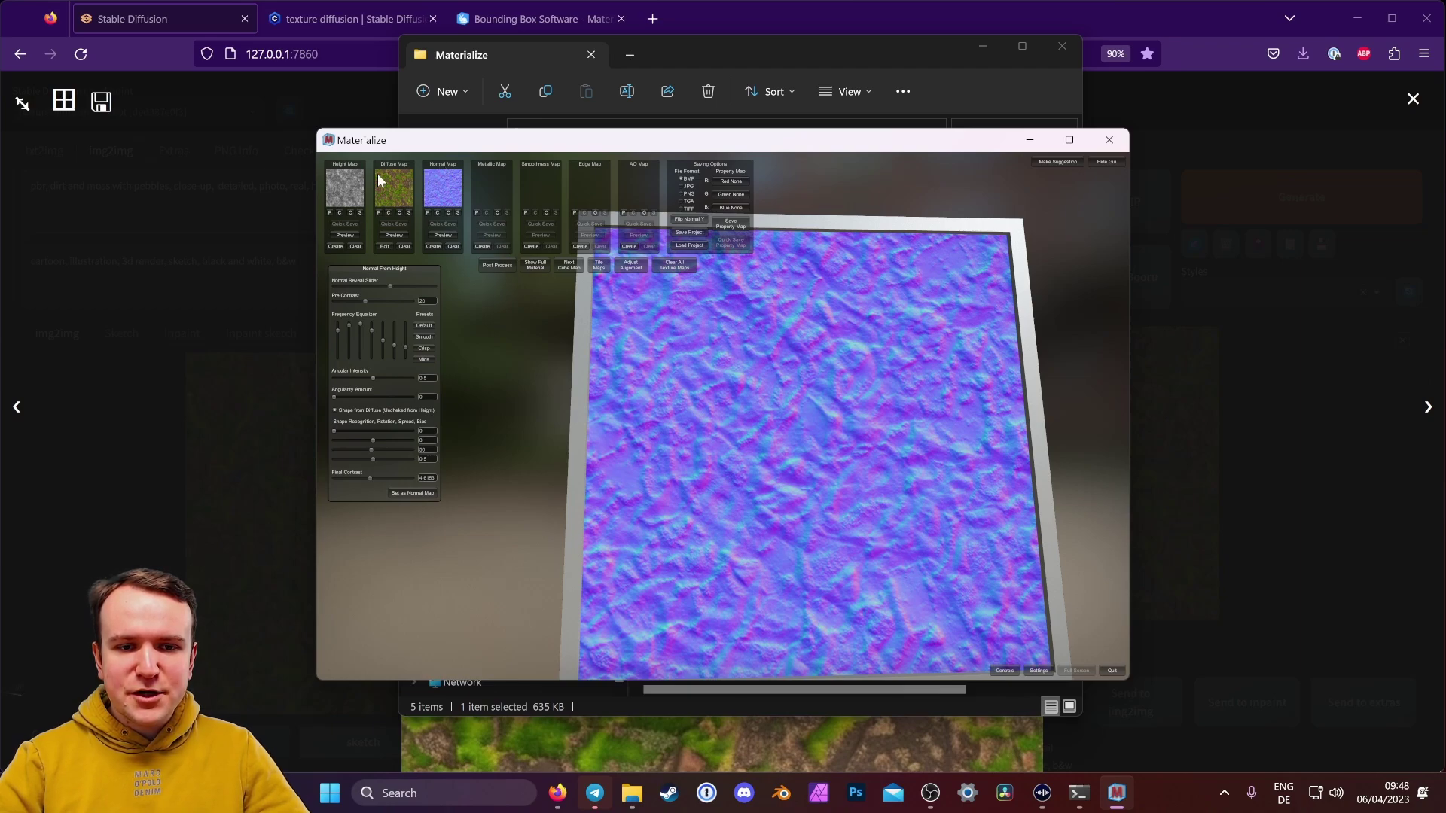
# Show the full material and examine it on the plane, a sphere and a cube
pyautogui.click(536, 265)
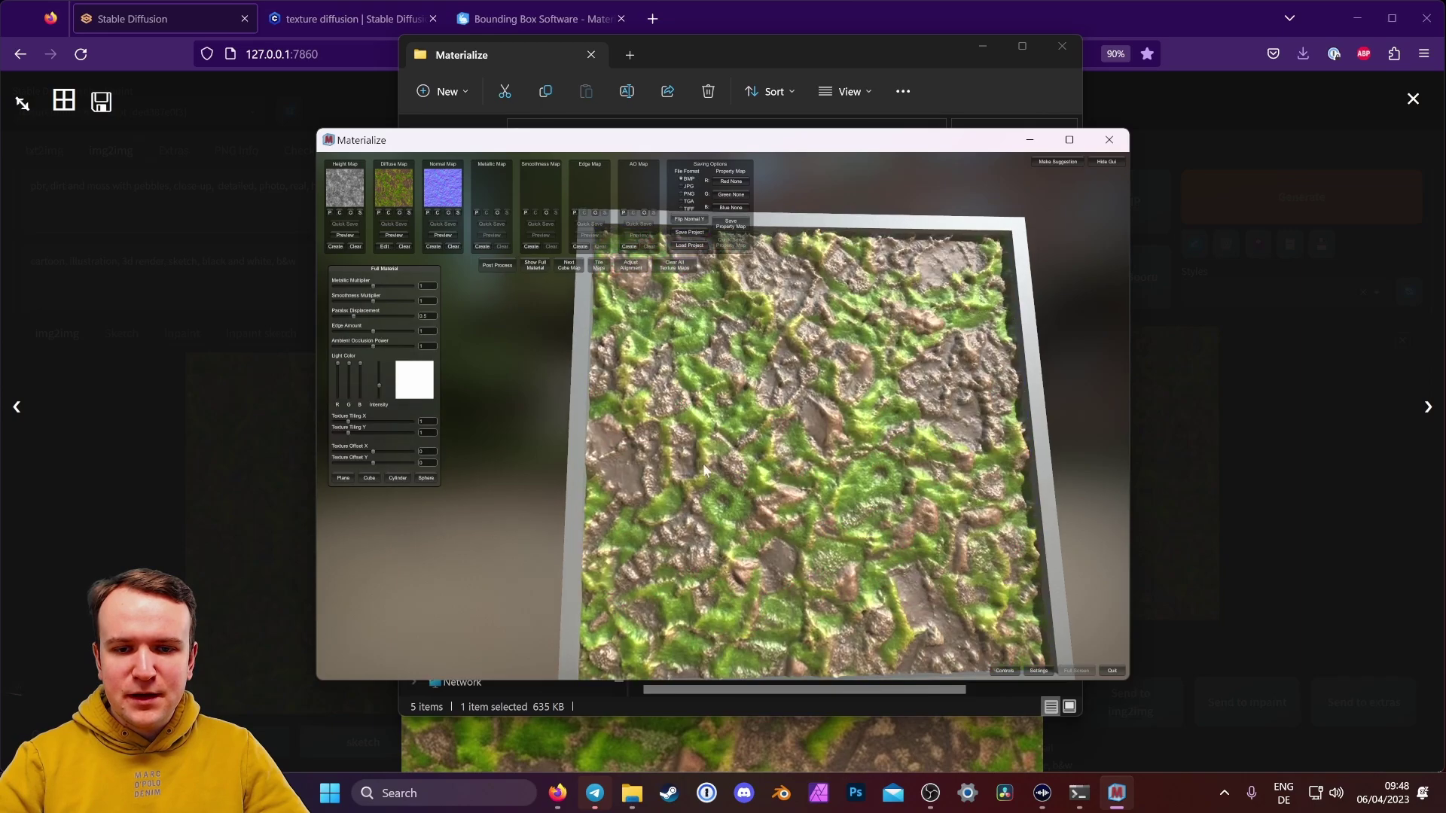
pyautogui.moveTo(810, 485); pyautogui.dragTo(780, 531)
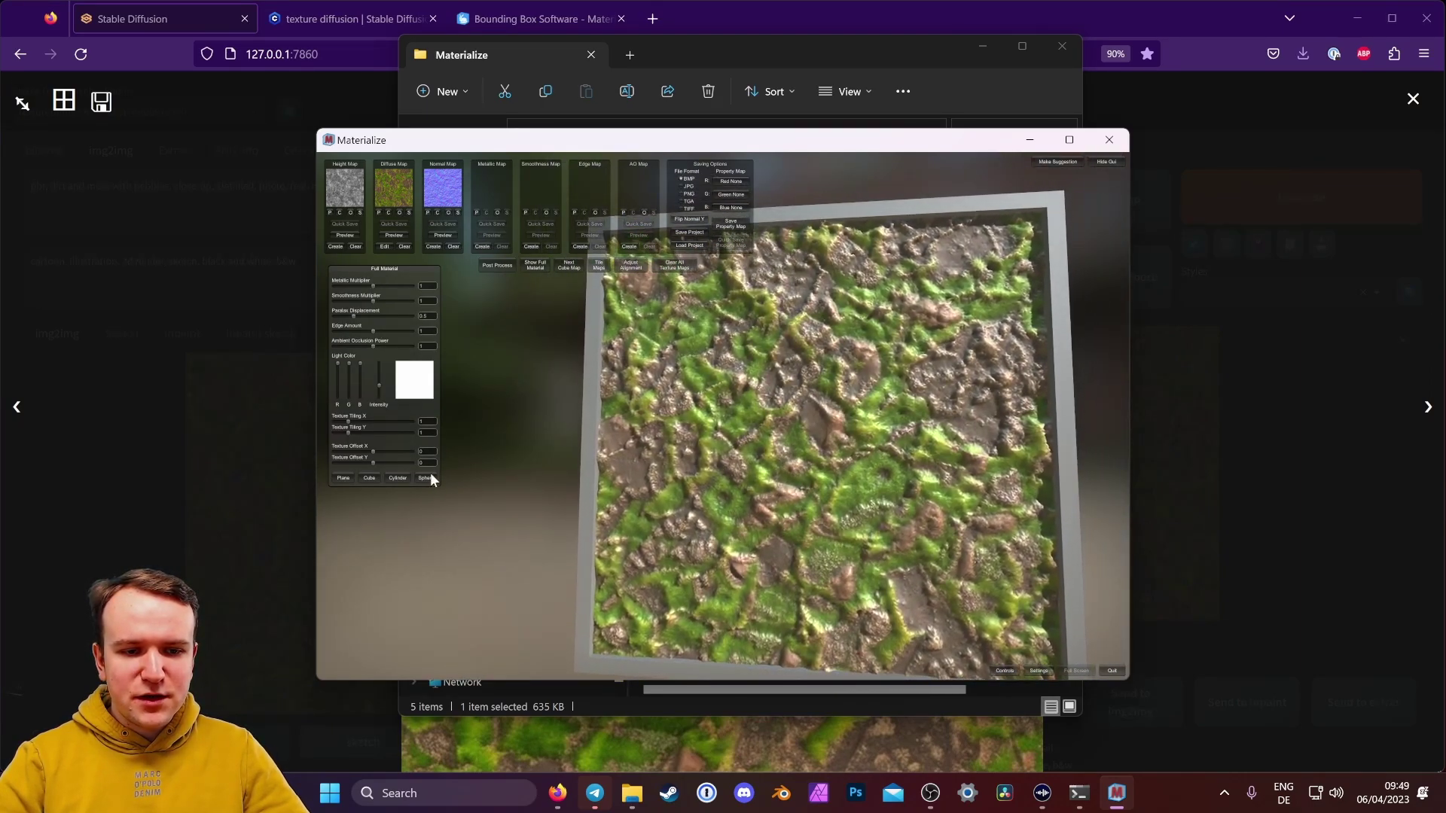
pyautogui.click(426, 478)
pyautogui.moveTo(866, 450); pyautogui.dragTo(788, 479)
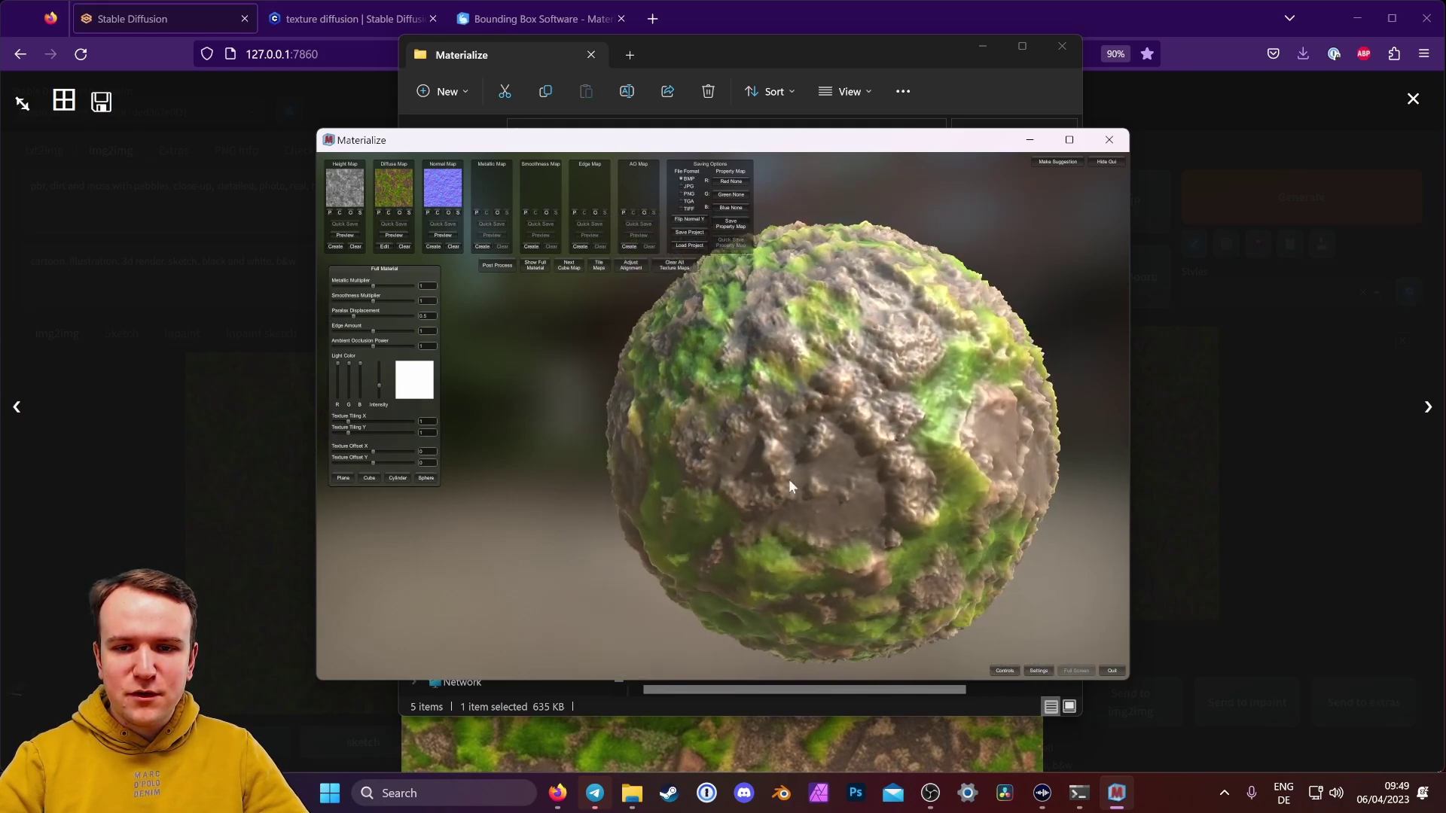
pyautogui.scroll(-3, 791, 477)
pyautogui.moveTo(844, 422); pyautogui.dragTo(349, 514)
pyautogui.click(370, 477)
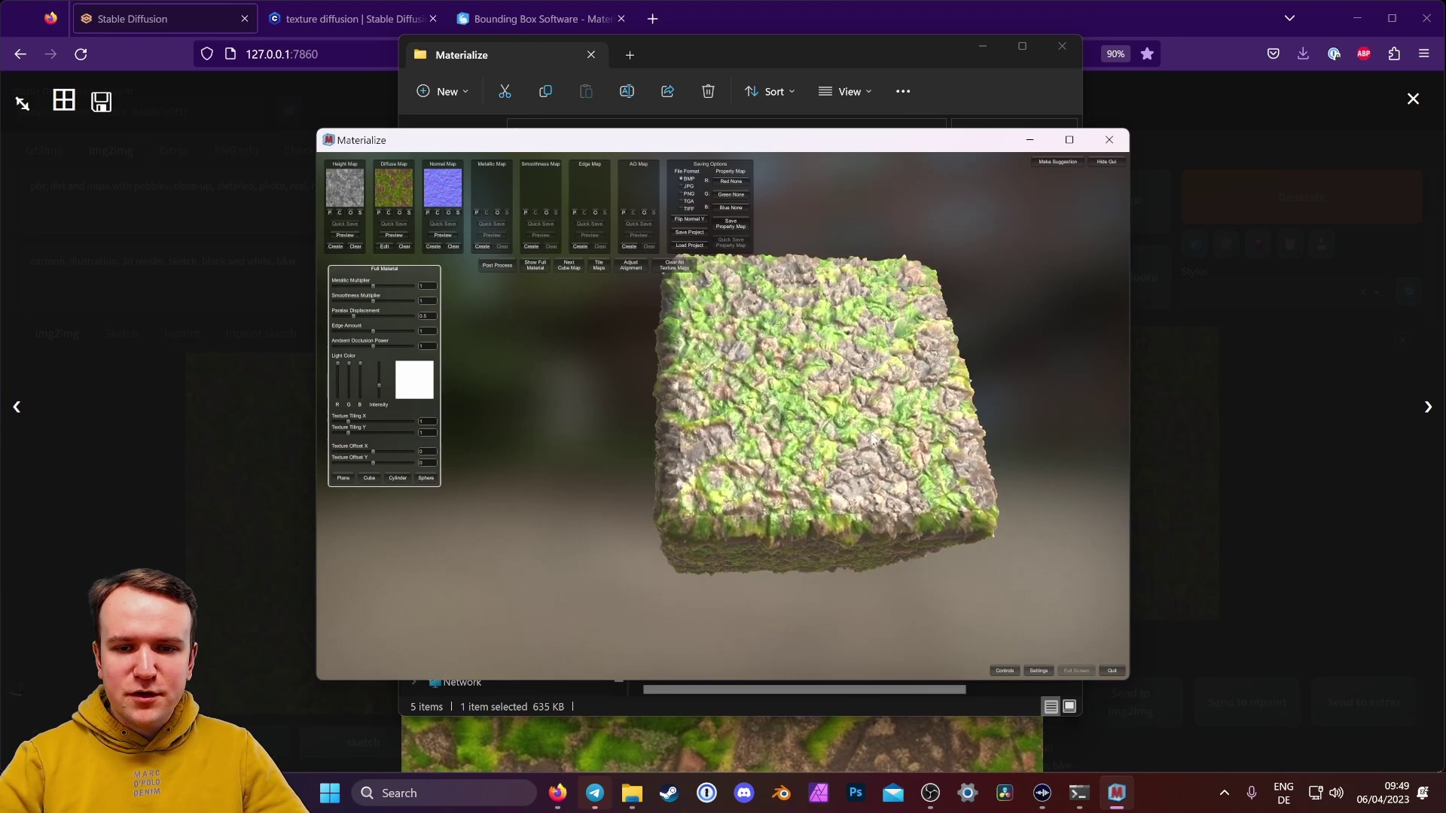
pyautogui.moveTo(821, 421); pyautogui.dragTo(857, 386)
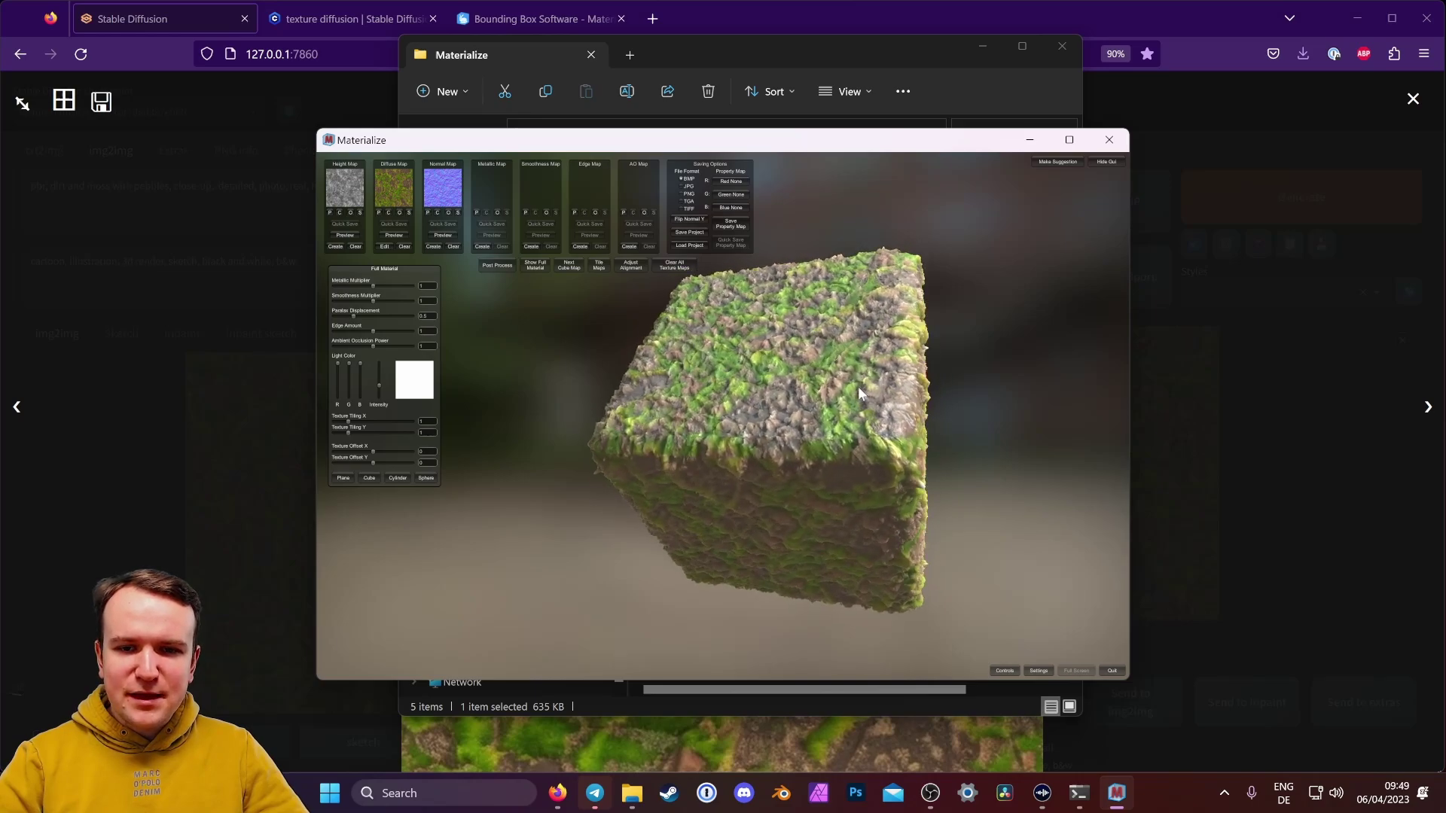
# Reopen the height map creation, apply the Displace frequency weight preset and set the result as the height map
pyautogui.click(336, 247)
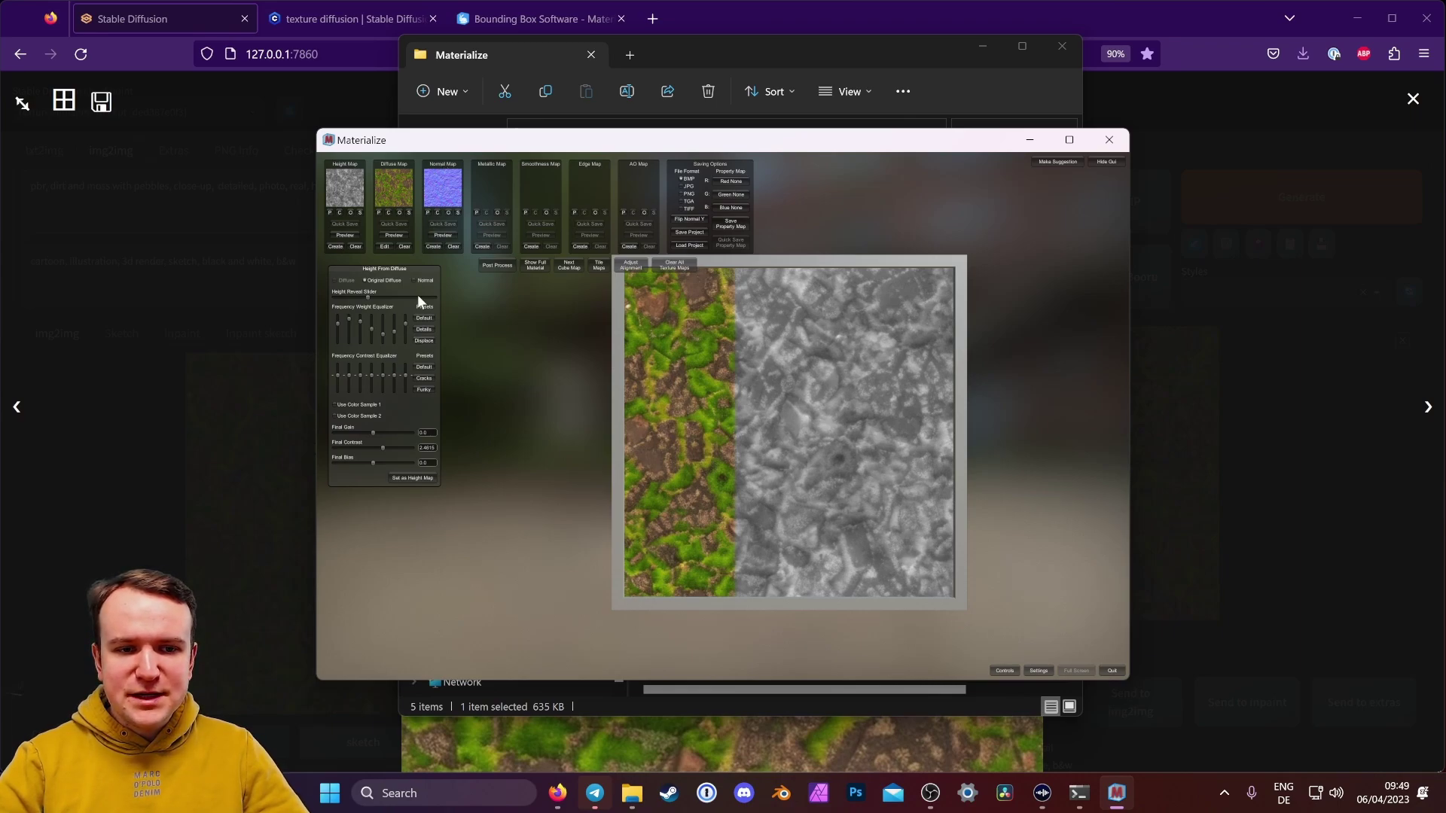
pyautogui.click(423, 340)
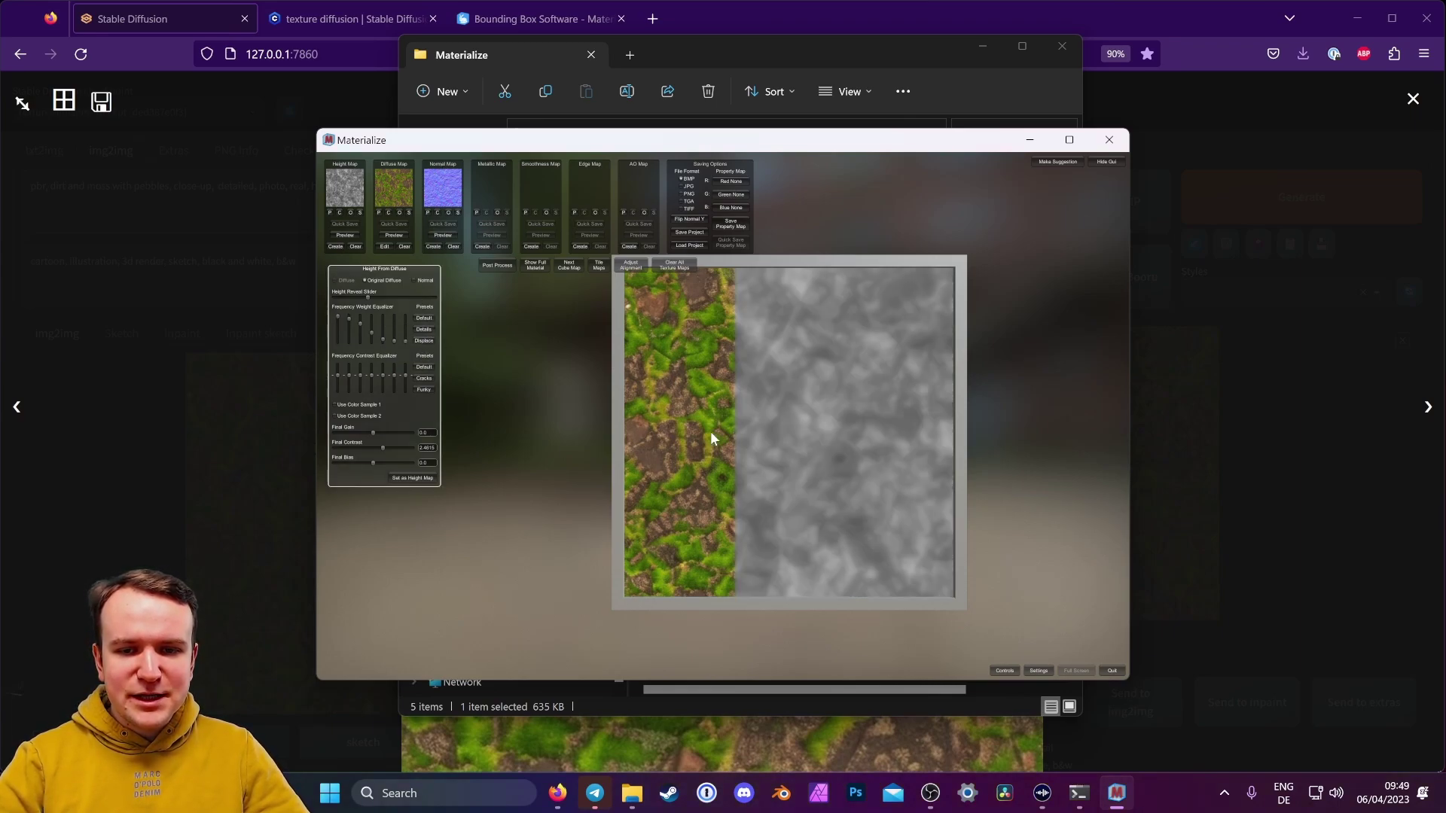
pyautogui.moveTo(711, 431); pyautogui.dragTo(840, 442)
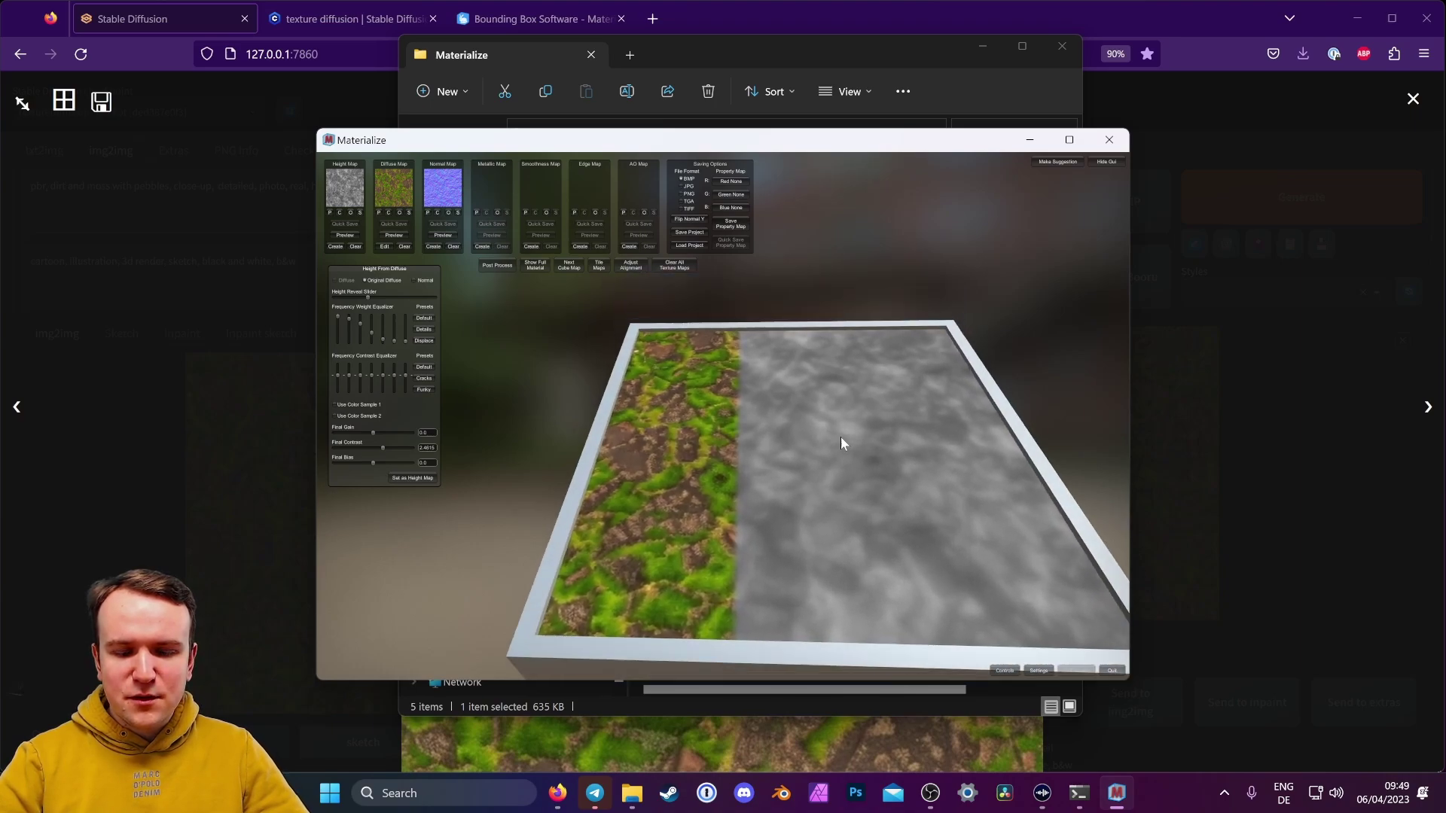
pyautogui.click(423, 475)
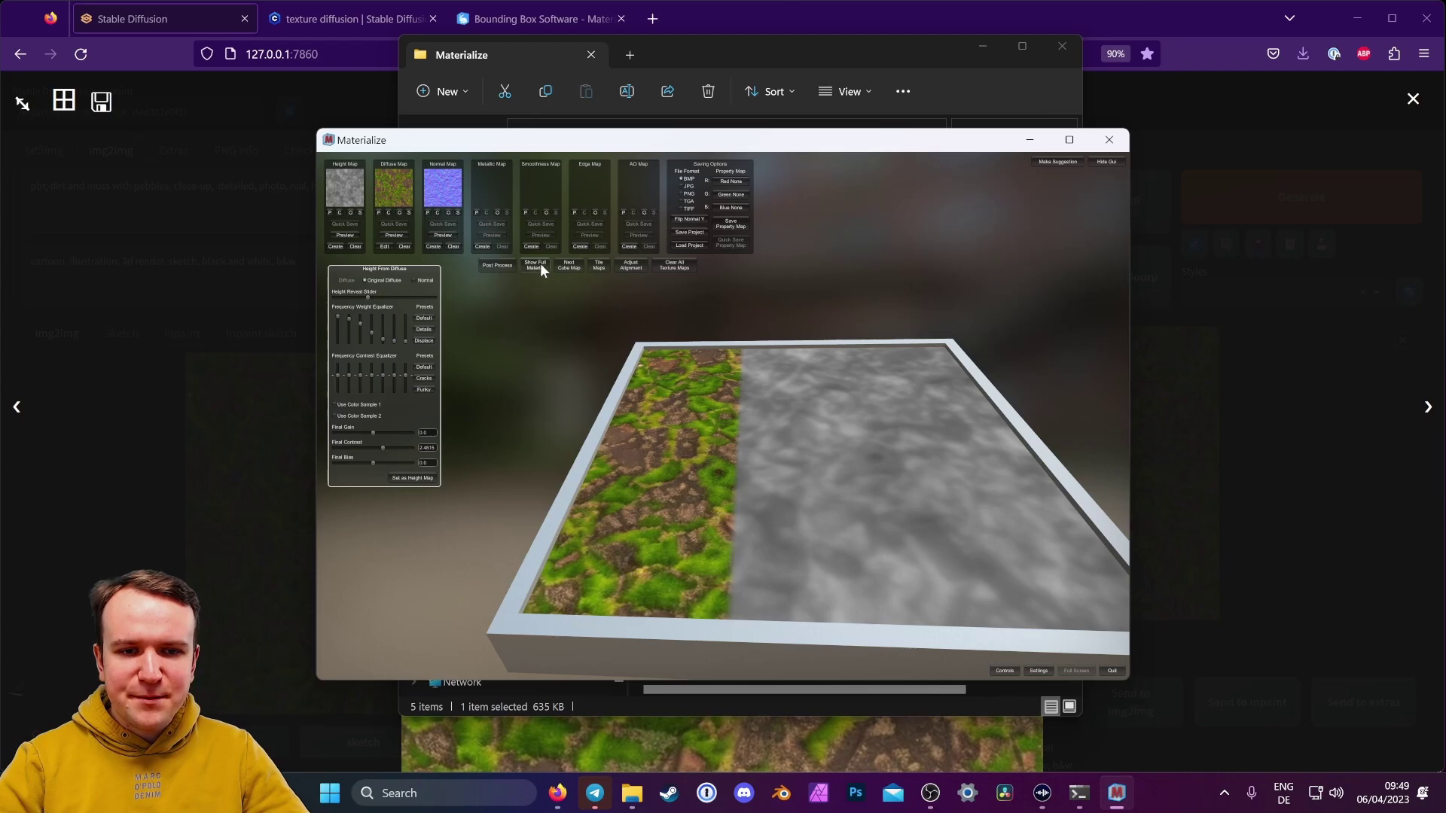
# Create a smoothness map with the base smoothness at 1, set it as the smoothness map and examine the full material on the cube
pyautogui.click(540, 263)
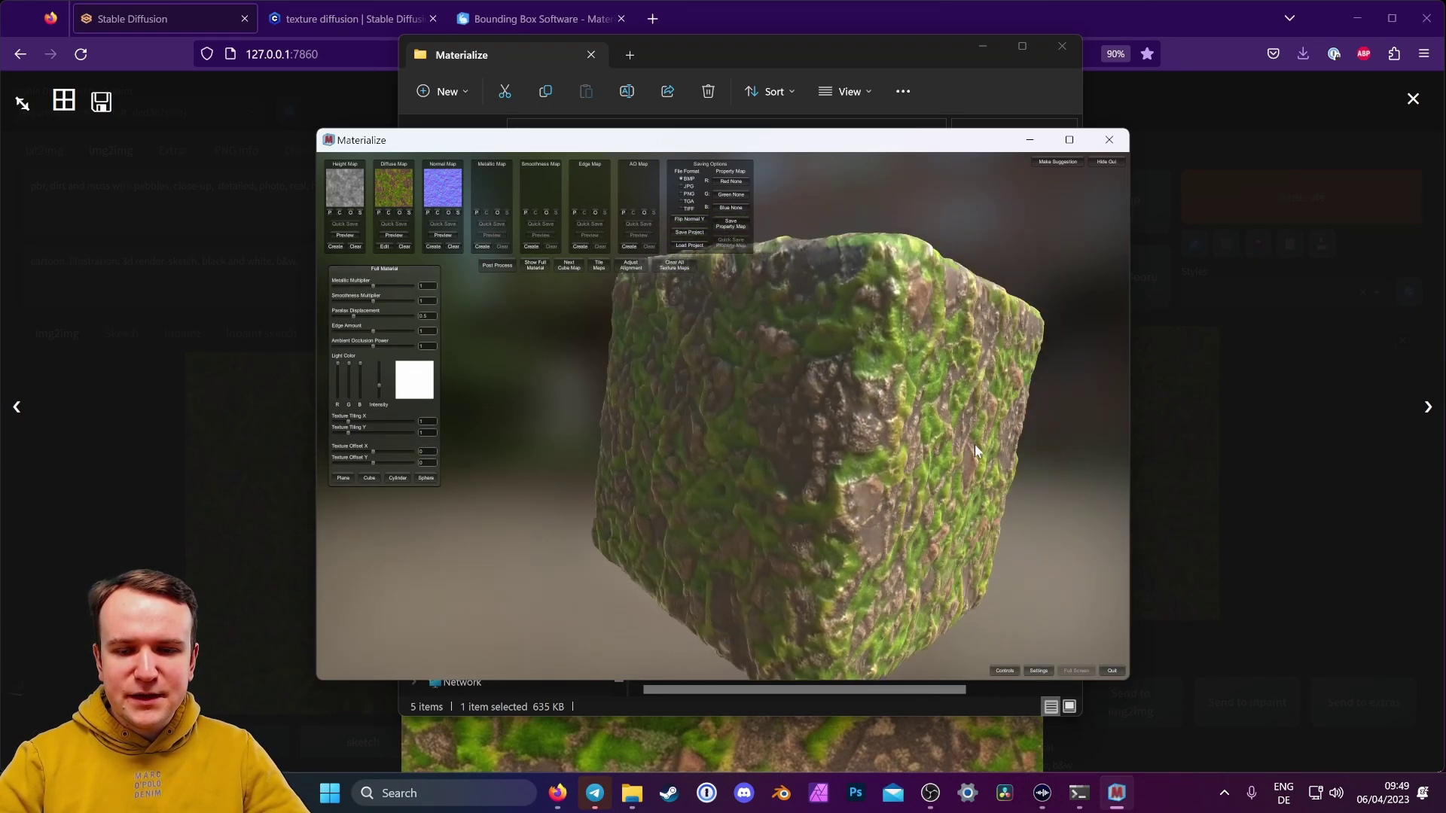
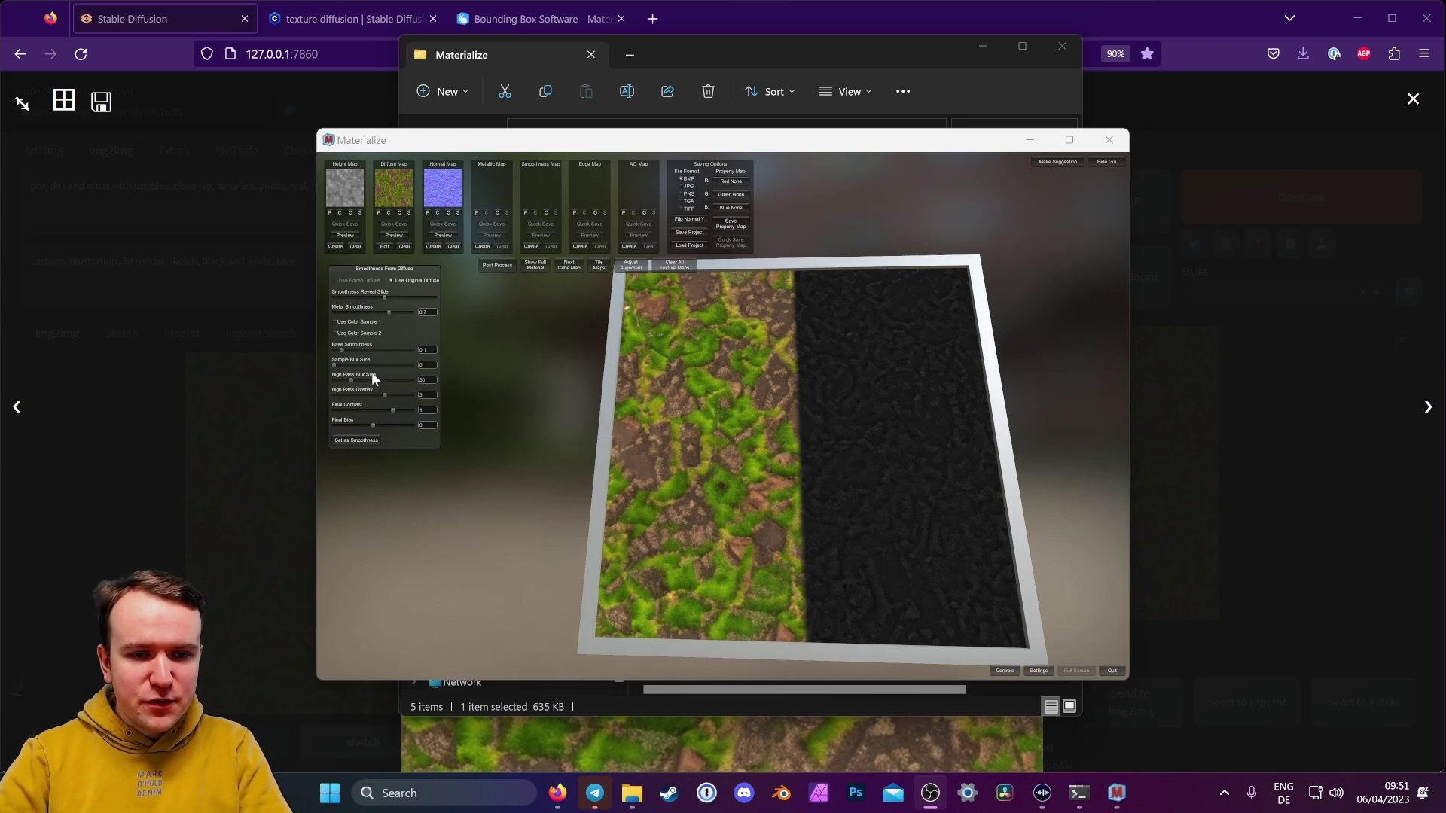
pyautogui.moveTo(342, 347); pyautogui.dragTo(805, 544)
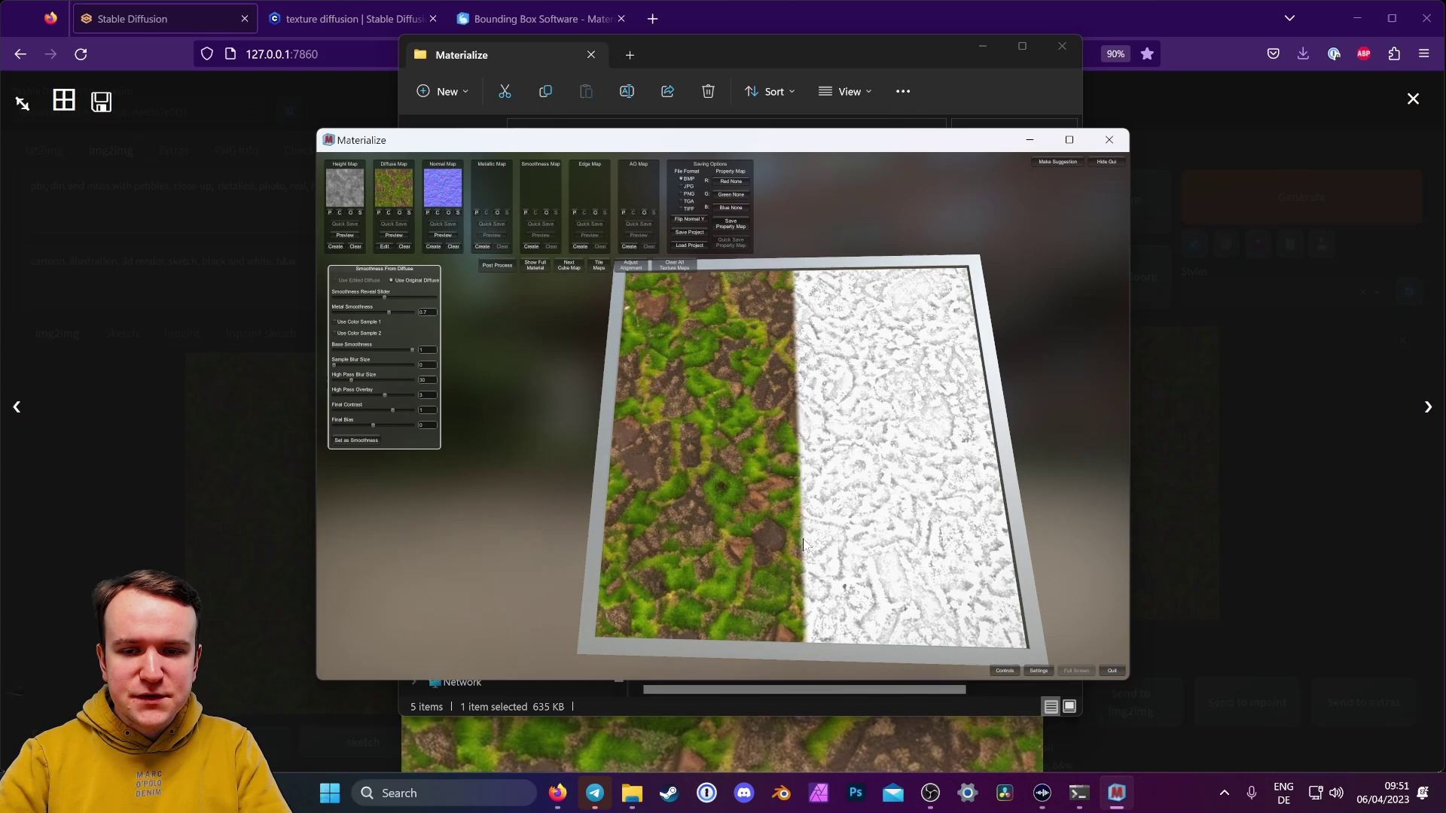
pyautogui.click(357, 441)
pyautogui.click(535, 265)
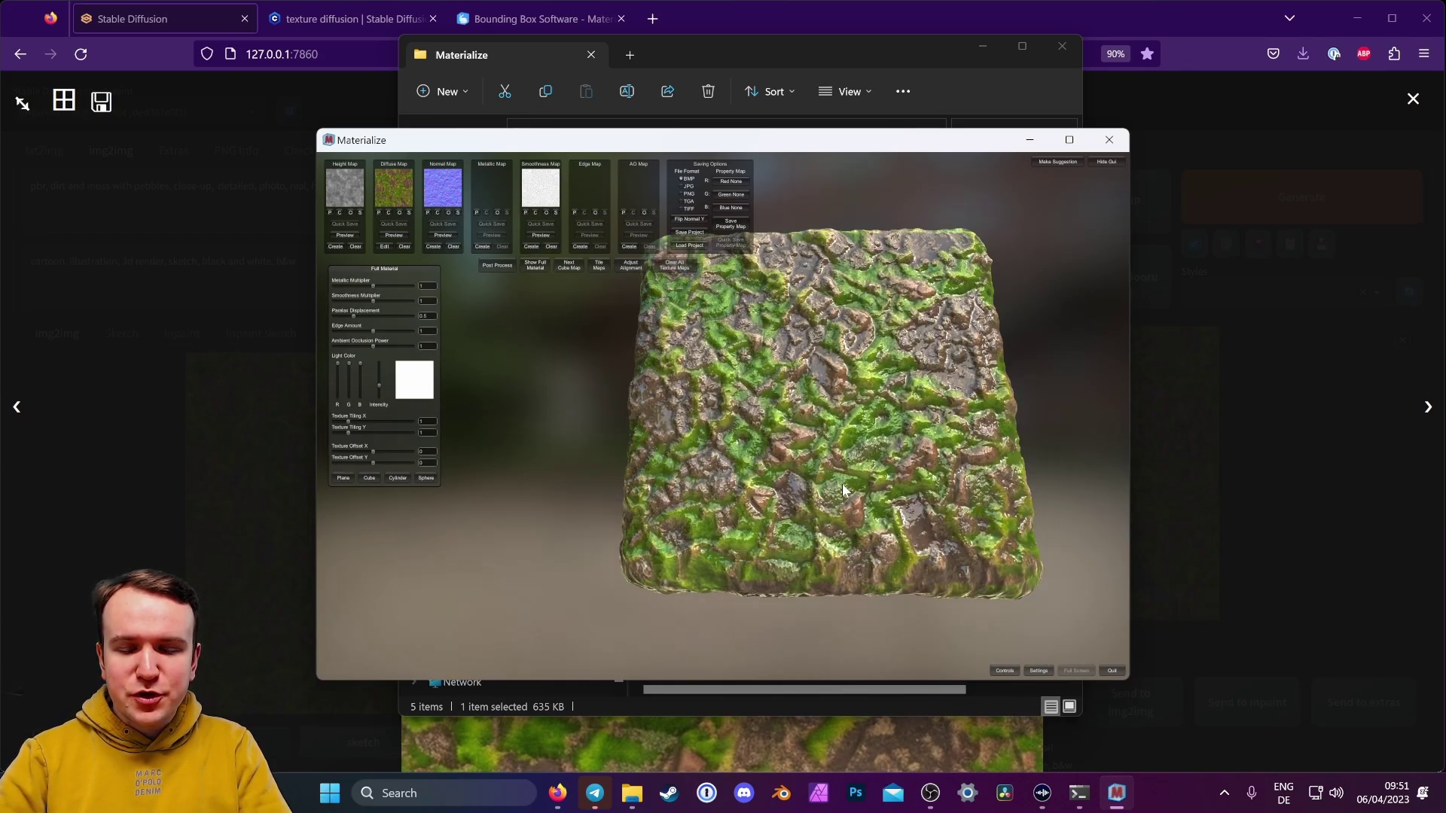
pyautogui.moveTo(844, 489)
pyautogui.mouseDown()
pyautogui.moveTo(856, 410)
pyautogui.moveTo(947, 459)
pyautogui.moveTo(851, 482)
pyautogui.mouseUp()
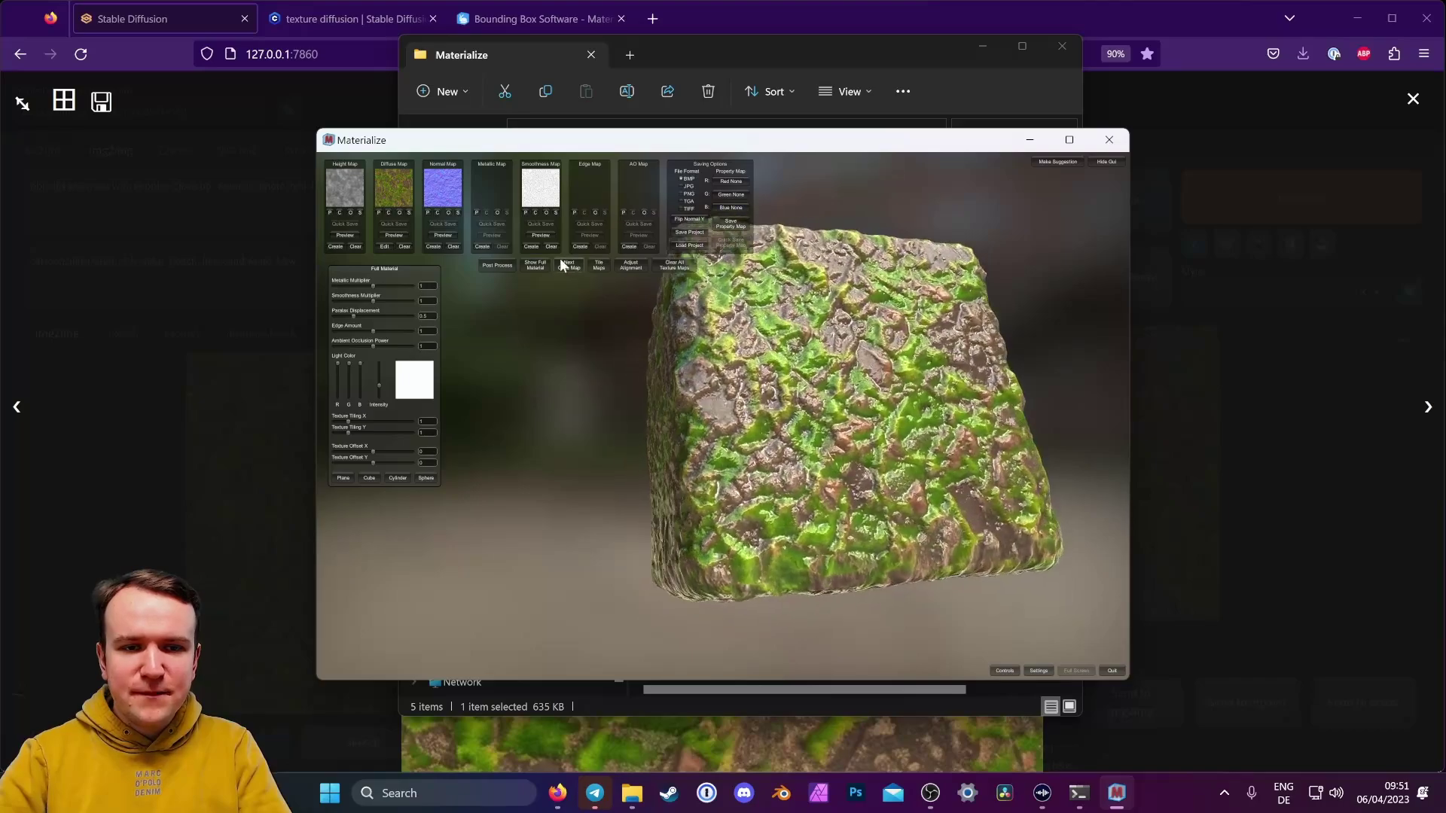
# Recreate the smoothness map with the base smoothness at 0, set it as the smoothness map and examine the full material
pyautogui.click(531, 246)
pyautogui.moveTo(412, 351); pyautogui.dragTo(329, 359)
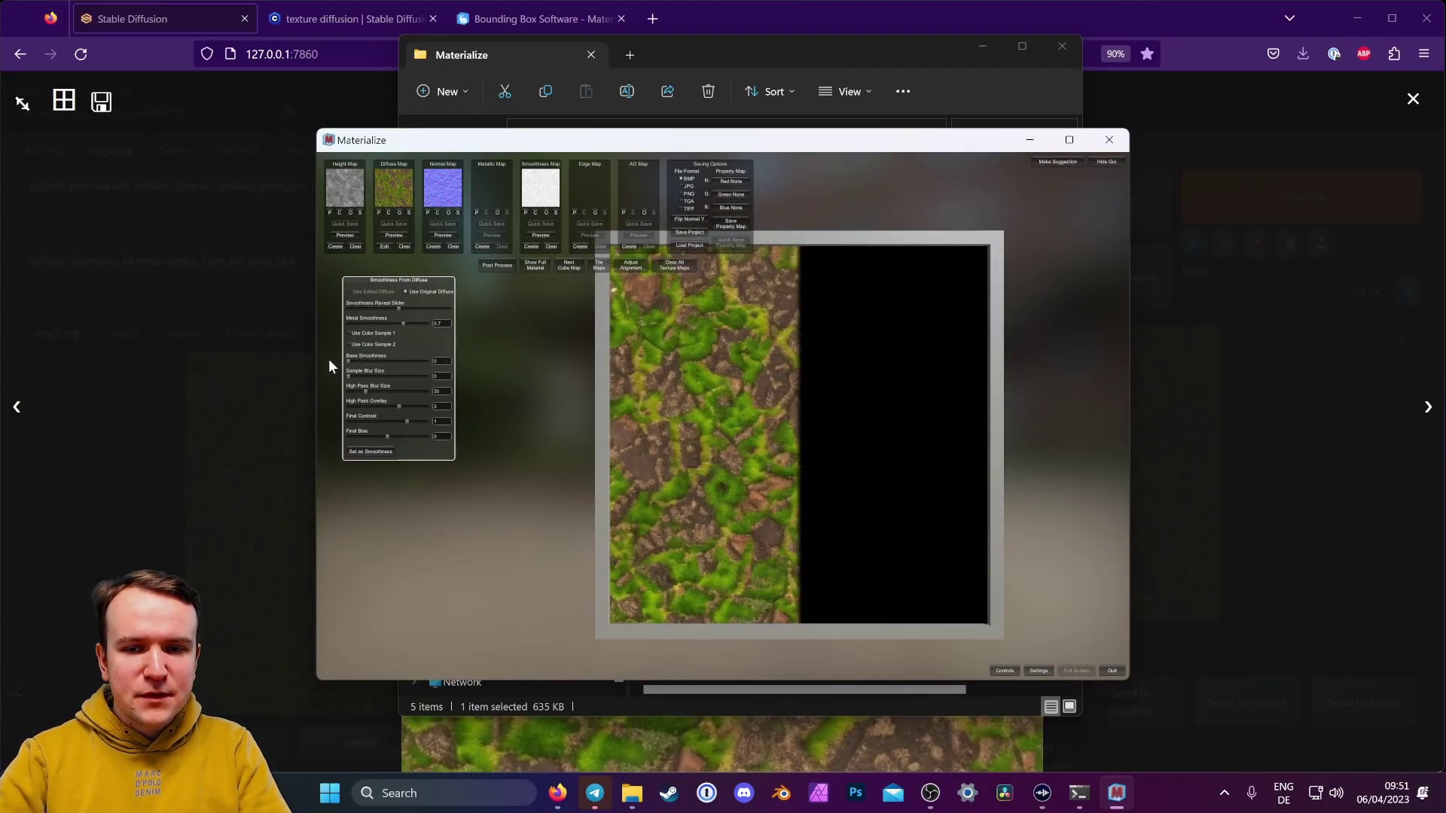
pyautogui.click(372, 452)
pyautogui.click(536, 264)
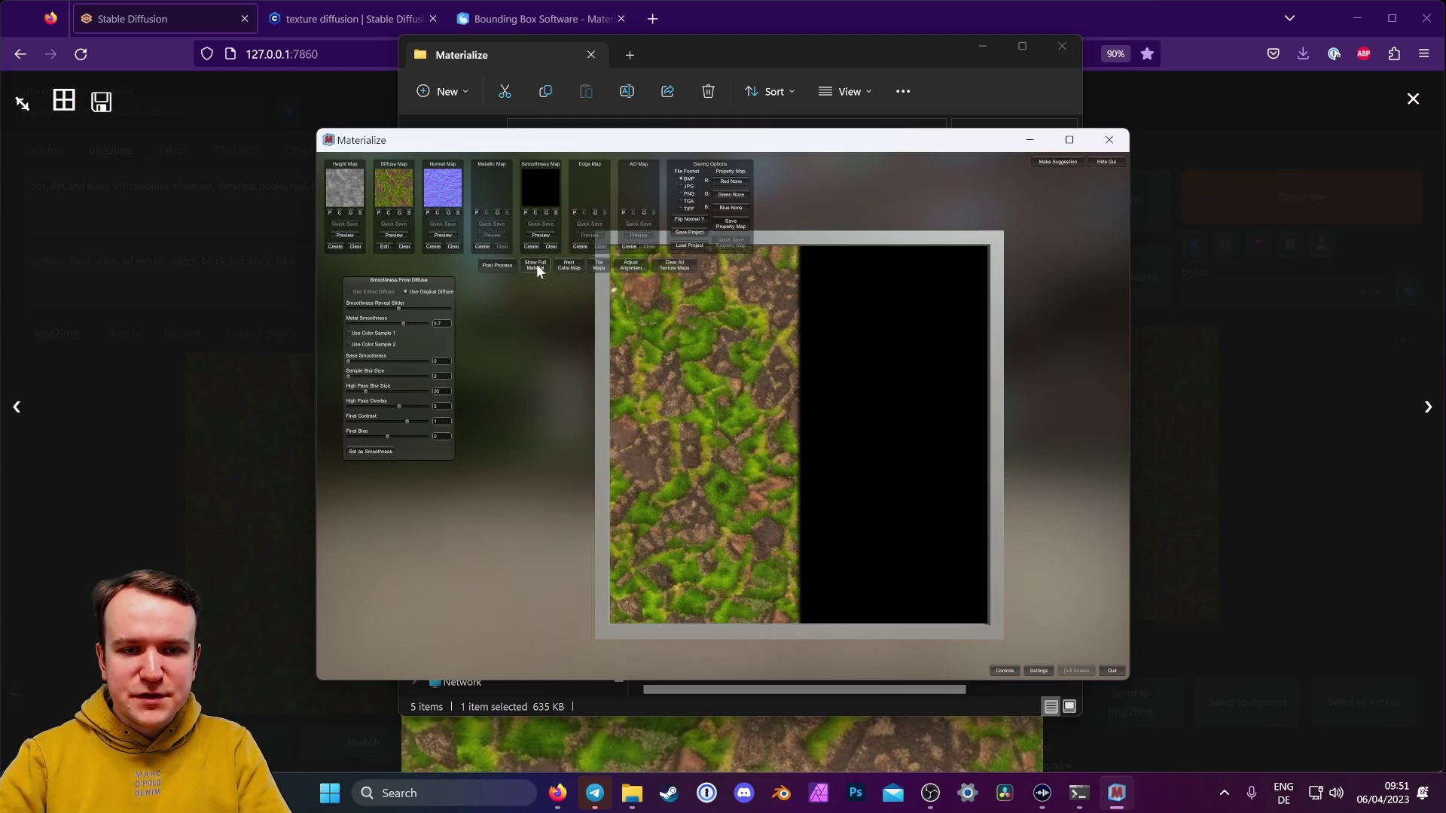
pyautogui.moveTo(815, 480); pyautogui.dragTo(446, 467)
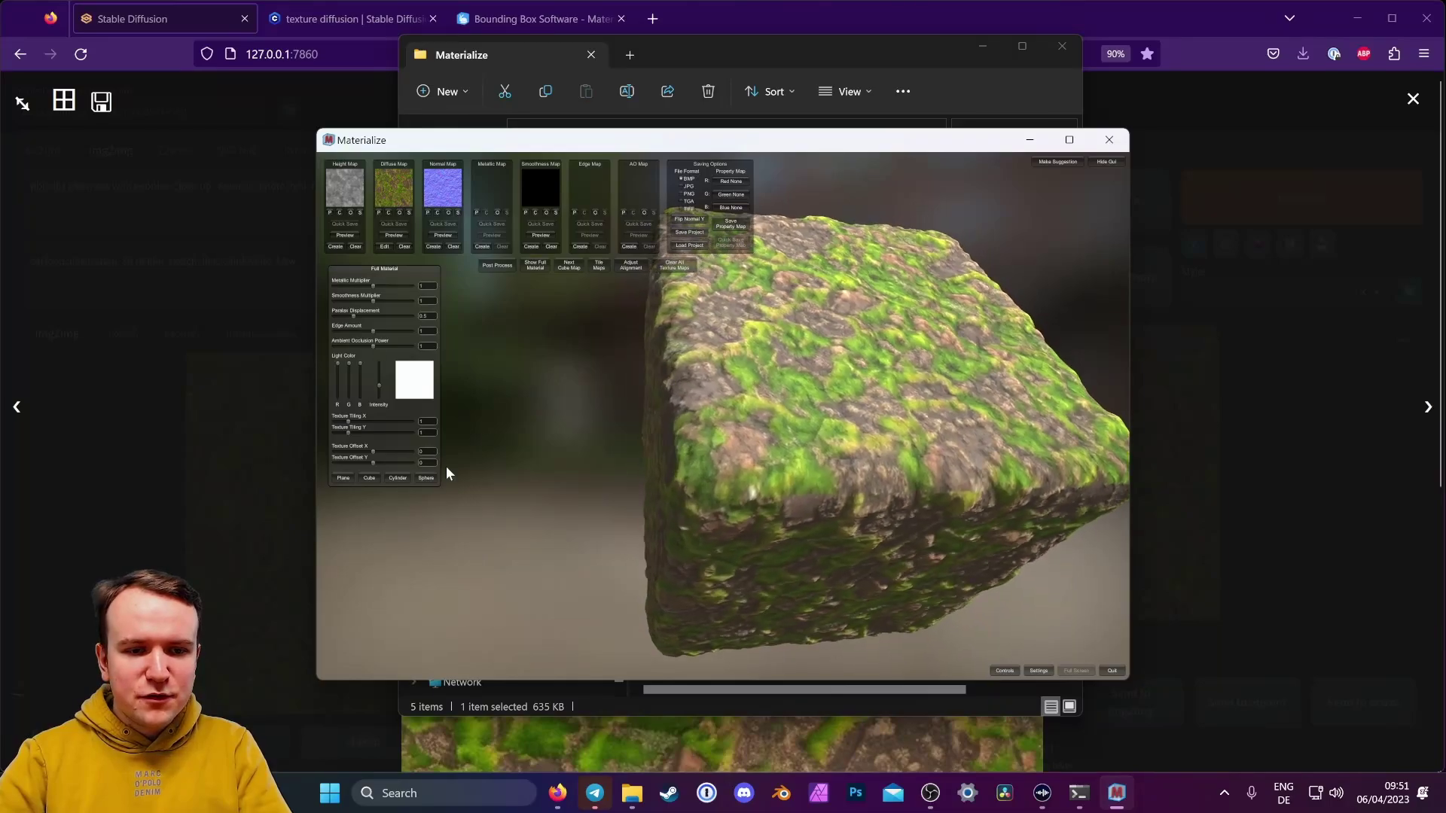
# Recreate the smoothness map with base smoothness about 0.28 and a strongly raised final contrast, set it and examine the full material on the cube
pyautogui.click(528, 247)
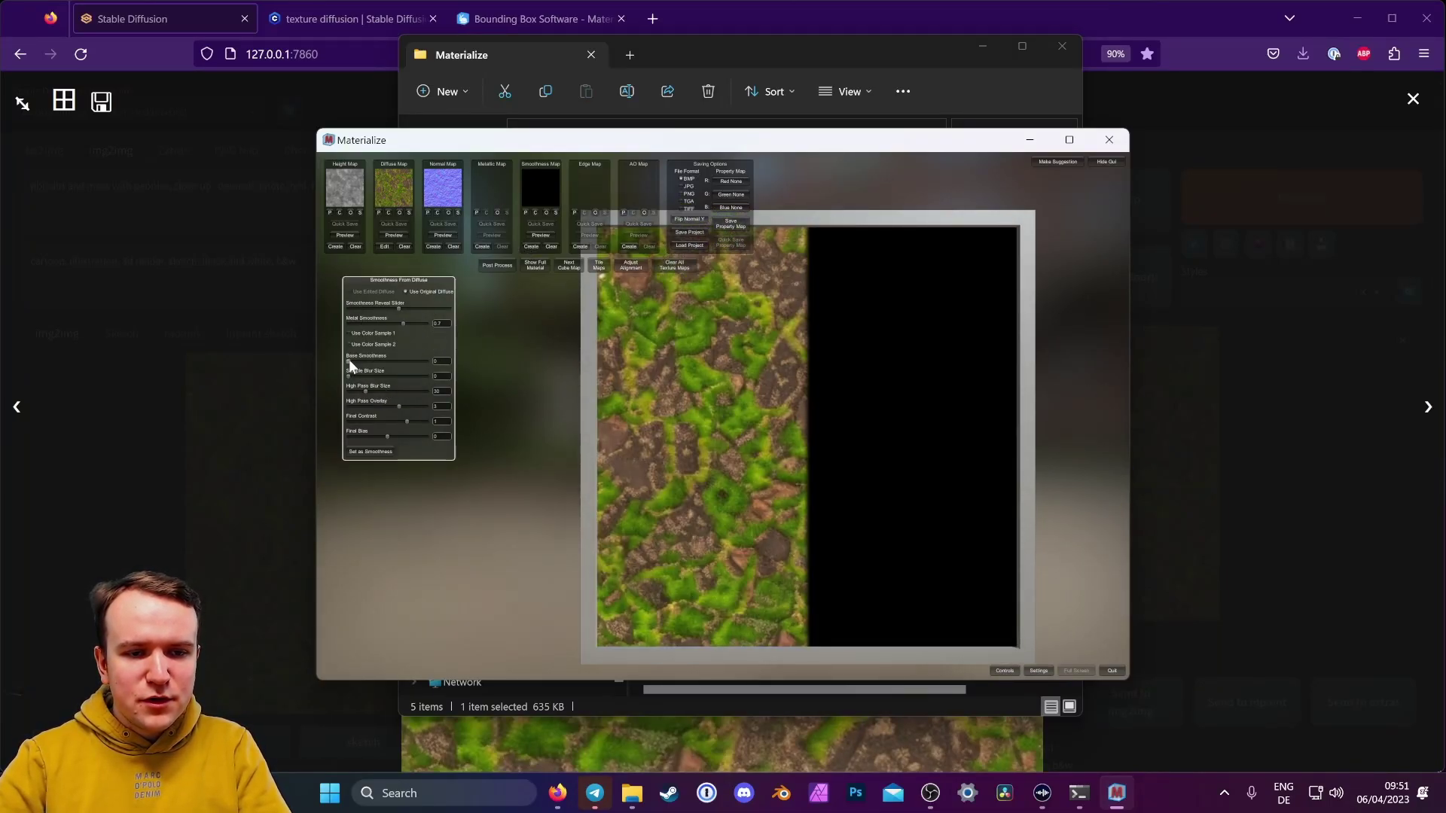
pyautogui.moveTo(349, 360)
pyautogui.mouseDown()
pyautogui.moveTo(373, 359)
pyautogui.moveTo(359, 365)
pyautogui.mouseUp()
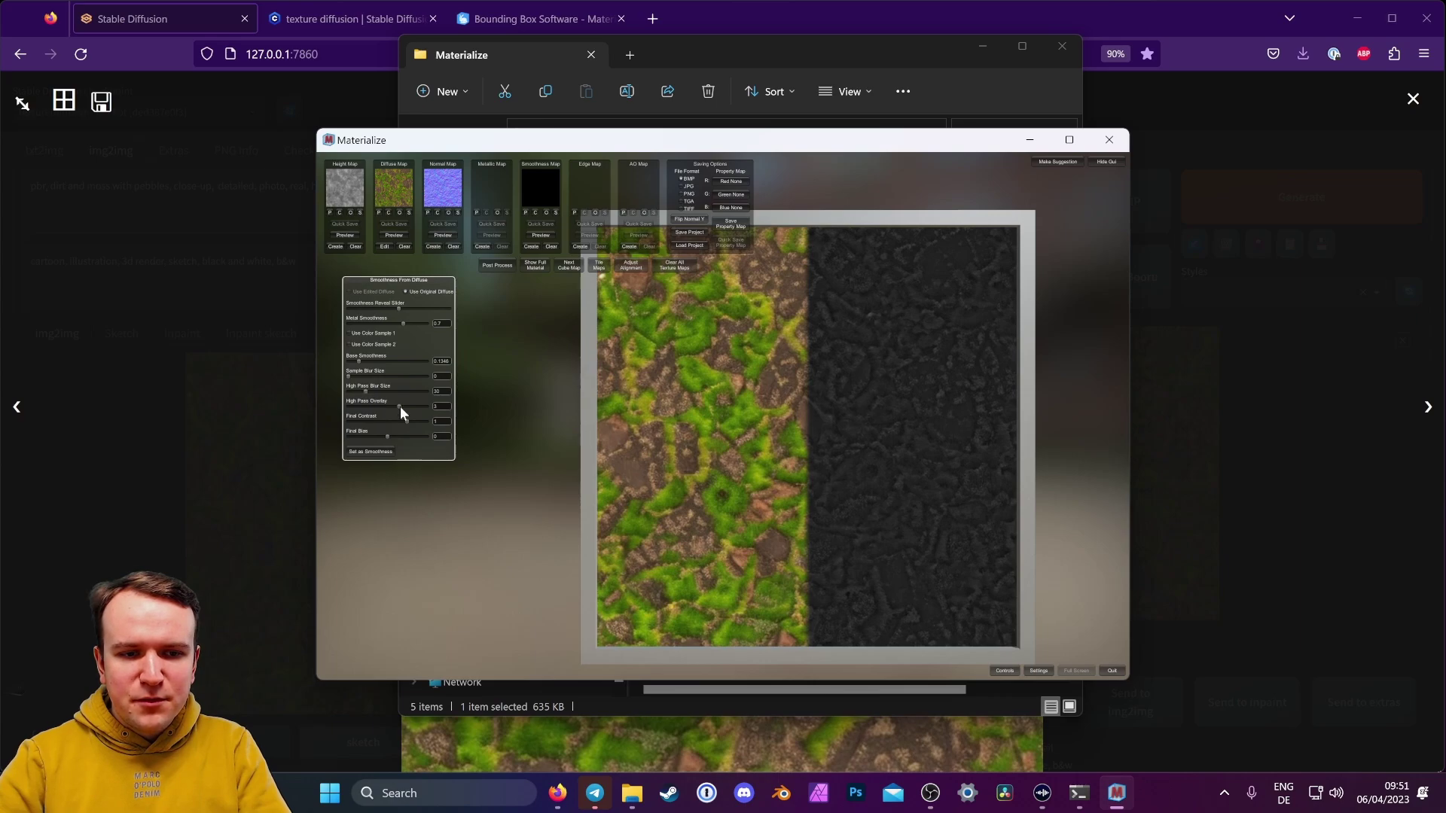
pyautogui.moveTo(408, 420)
pyautogui.mouseDown()
pyautogui.moveTo(391, 420)
pyautogui.moveTo(410, 419)
pyautogui.mouseUp()
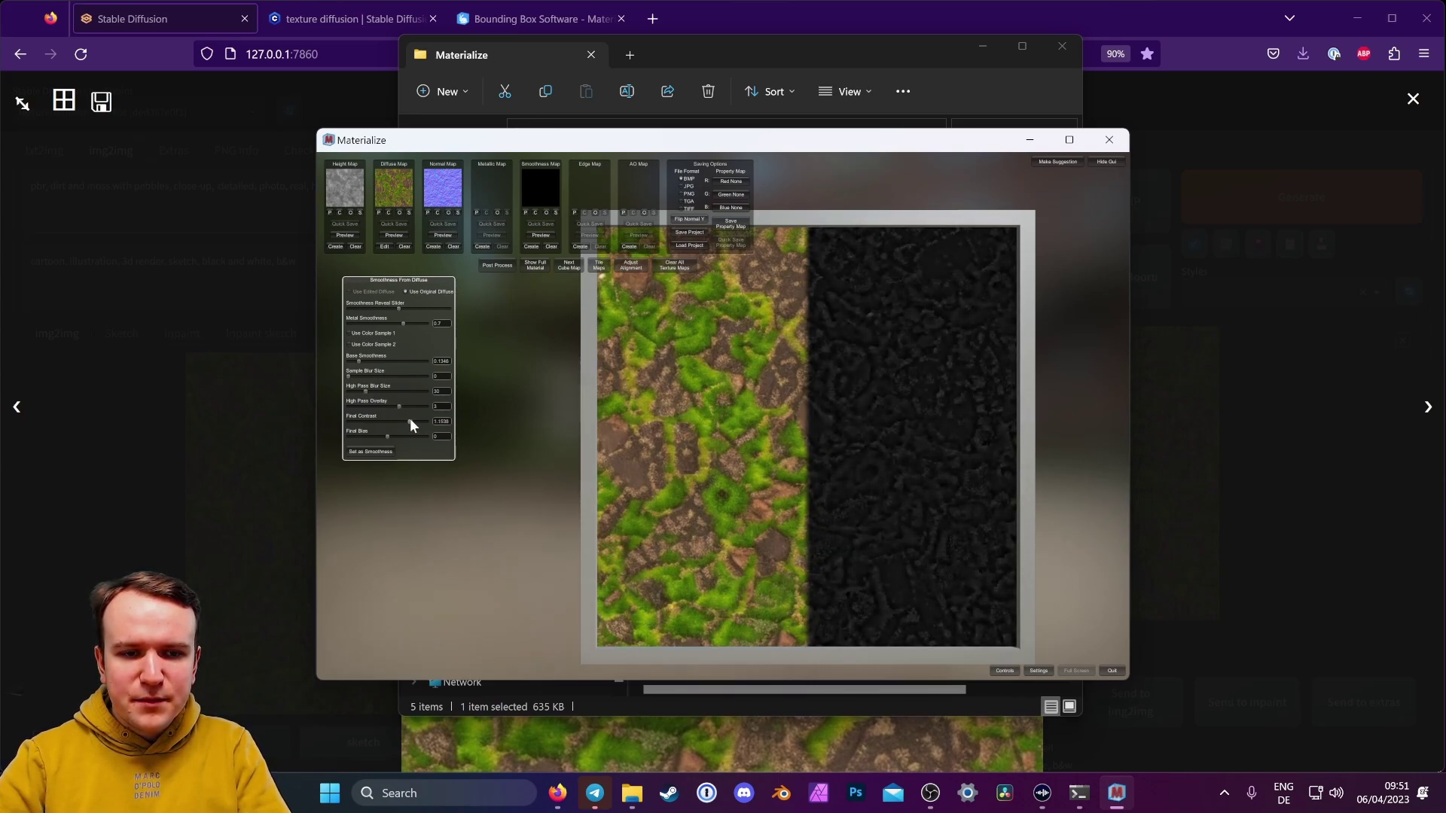
pyautogui.moveTo(358, 364); pyautogui.dragTo(381, 366)
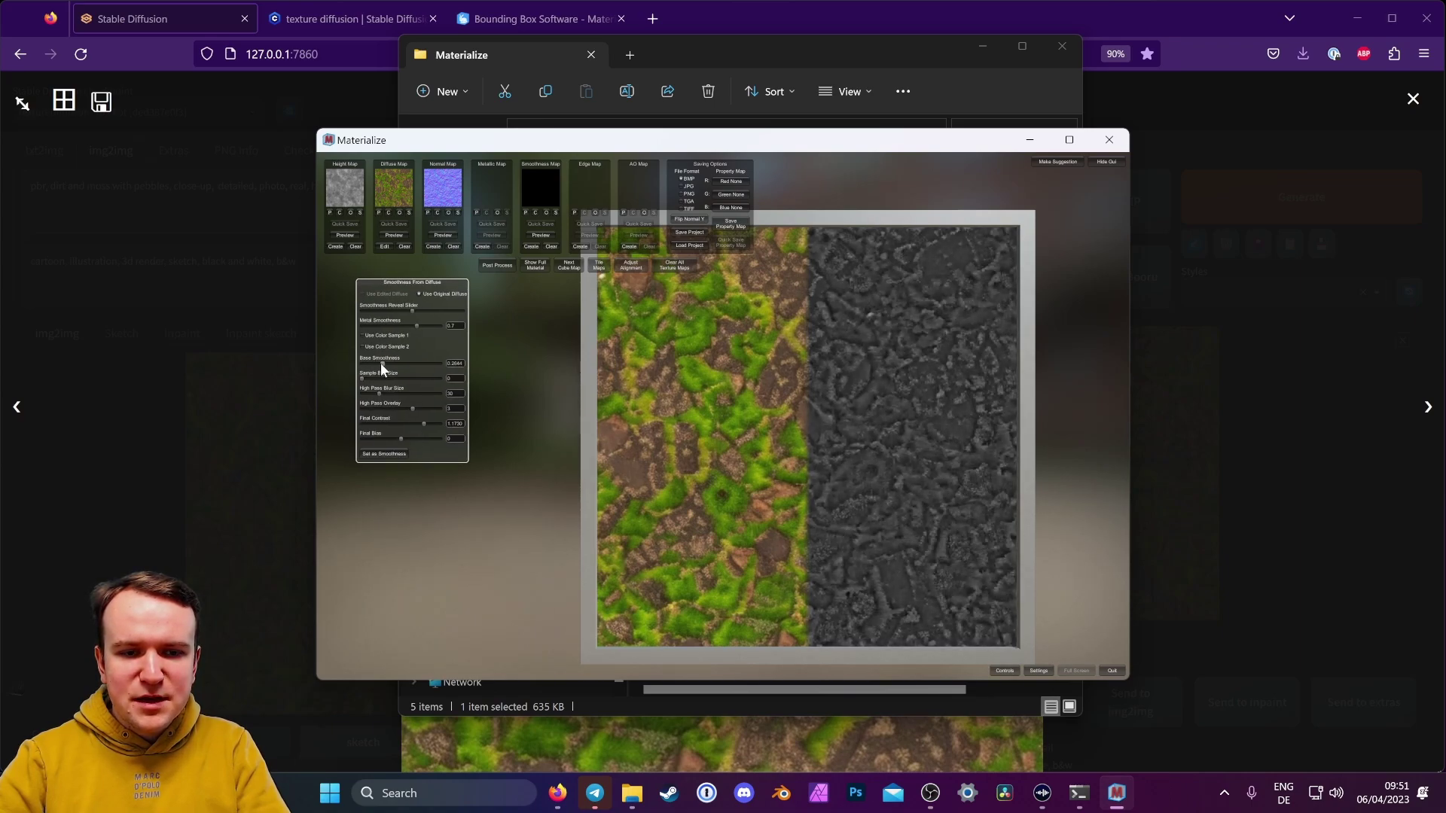
pyautogui.moveTo(426, 423); pyautogui.dragTo(437, 423)
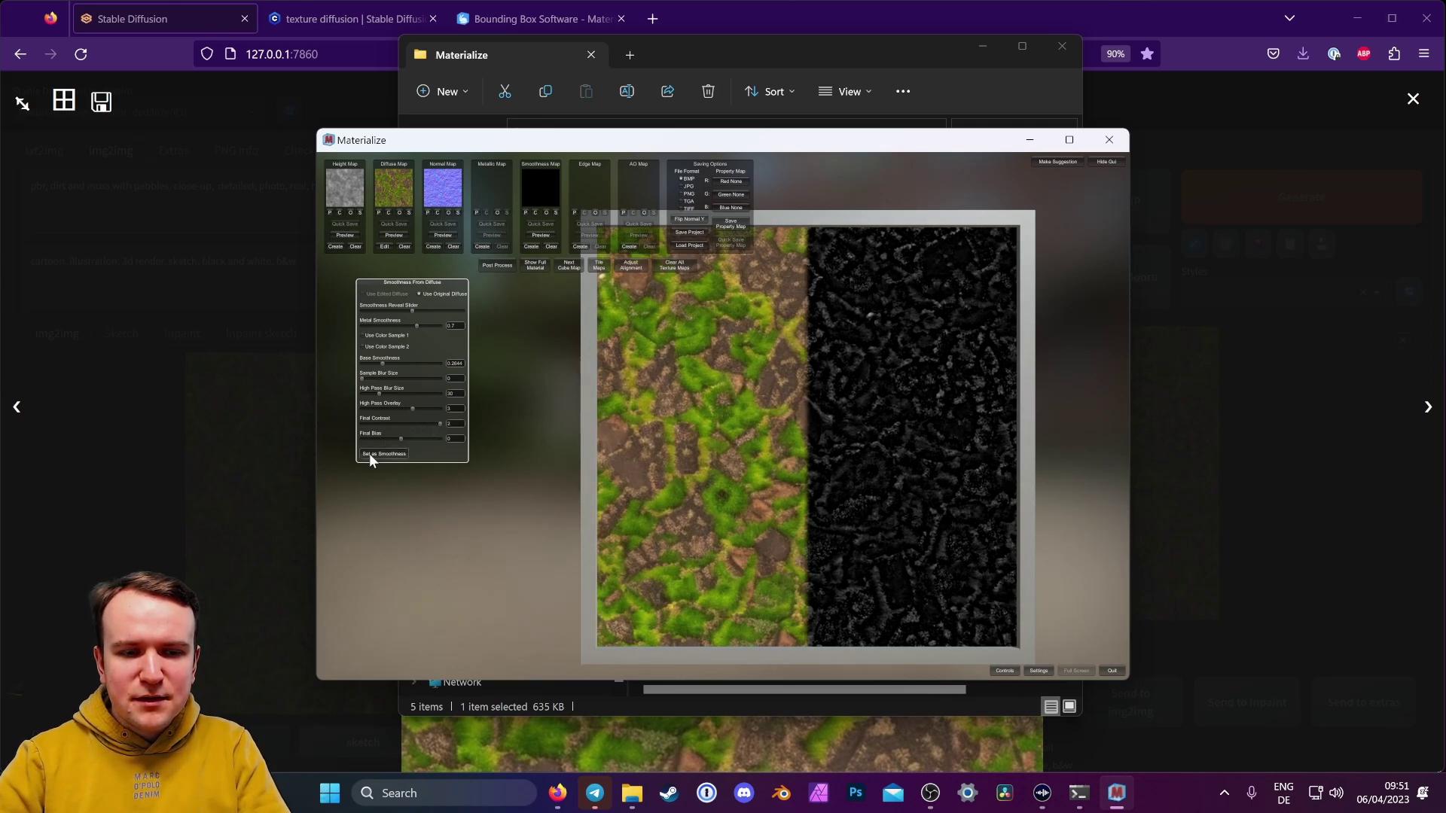
pyautogui.click(533, 264)
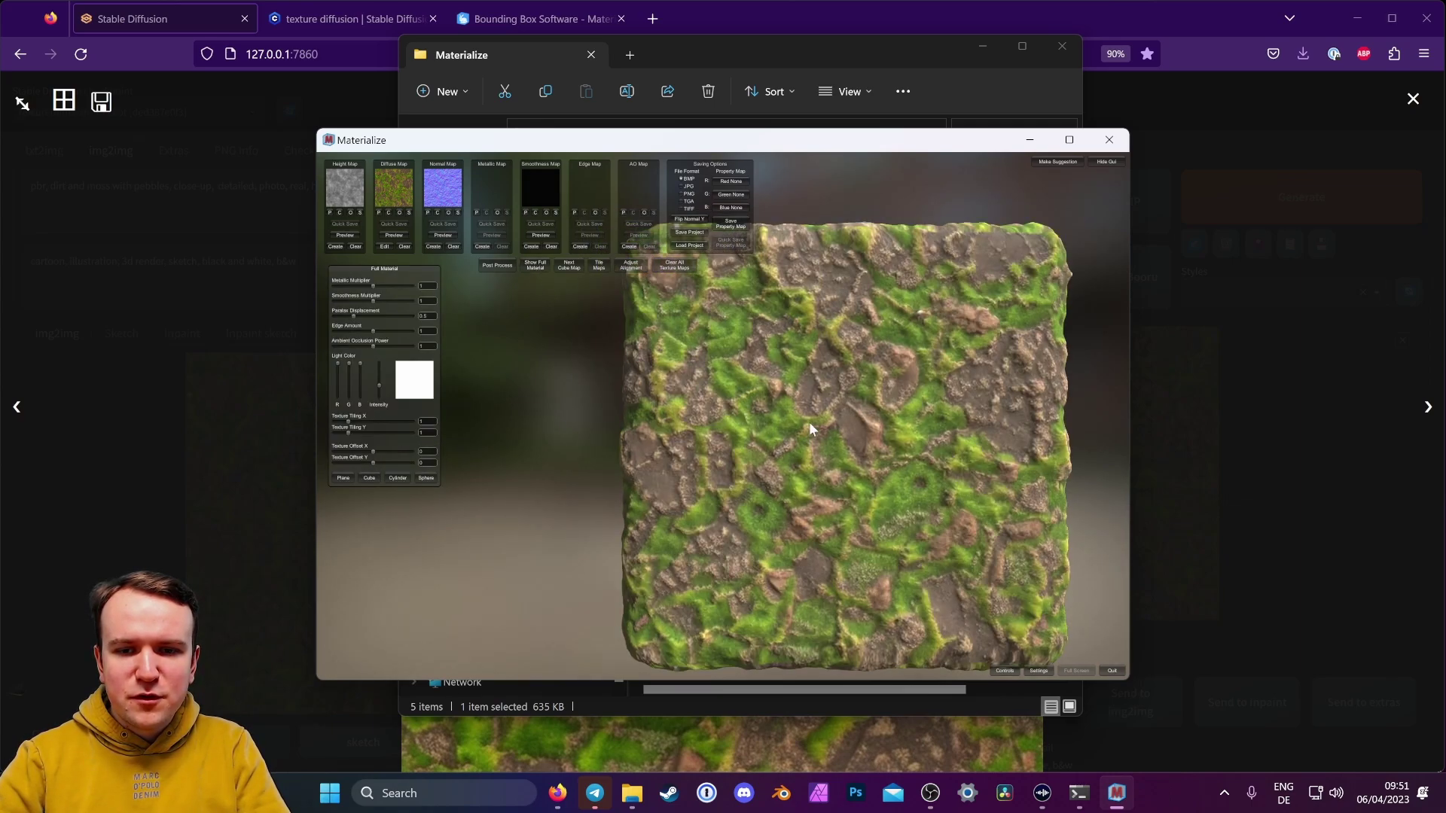
pyautogui.moveTo(809, 422); pyautogui.dragTo(858, 443)
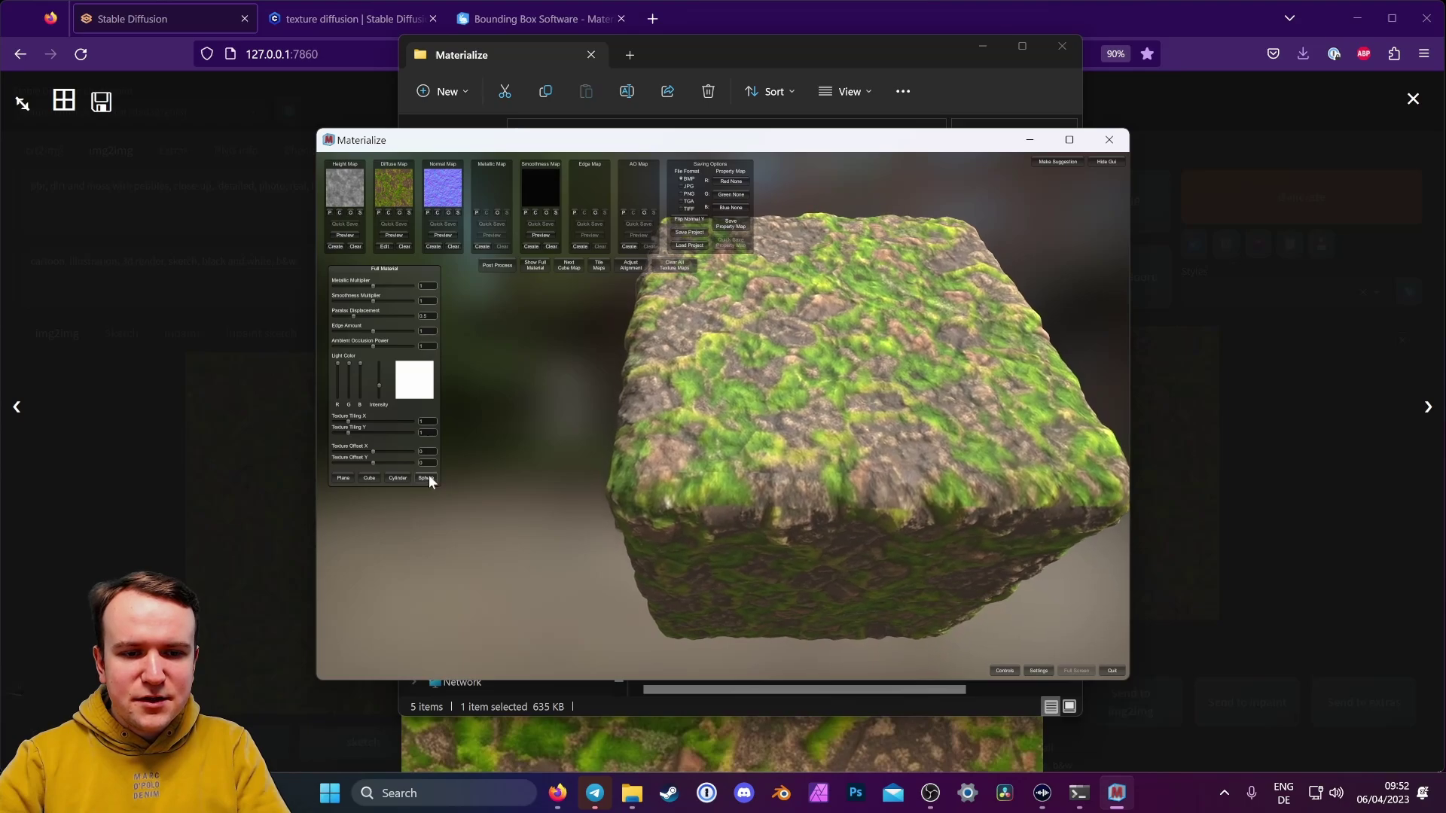
# Preview the material on a sphere and examine its surface from several angles
pyautogui.click(426, 477)
pyautogui.moveTo(863, 345); pyautogui.dragTo(639, 303)
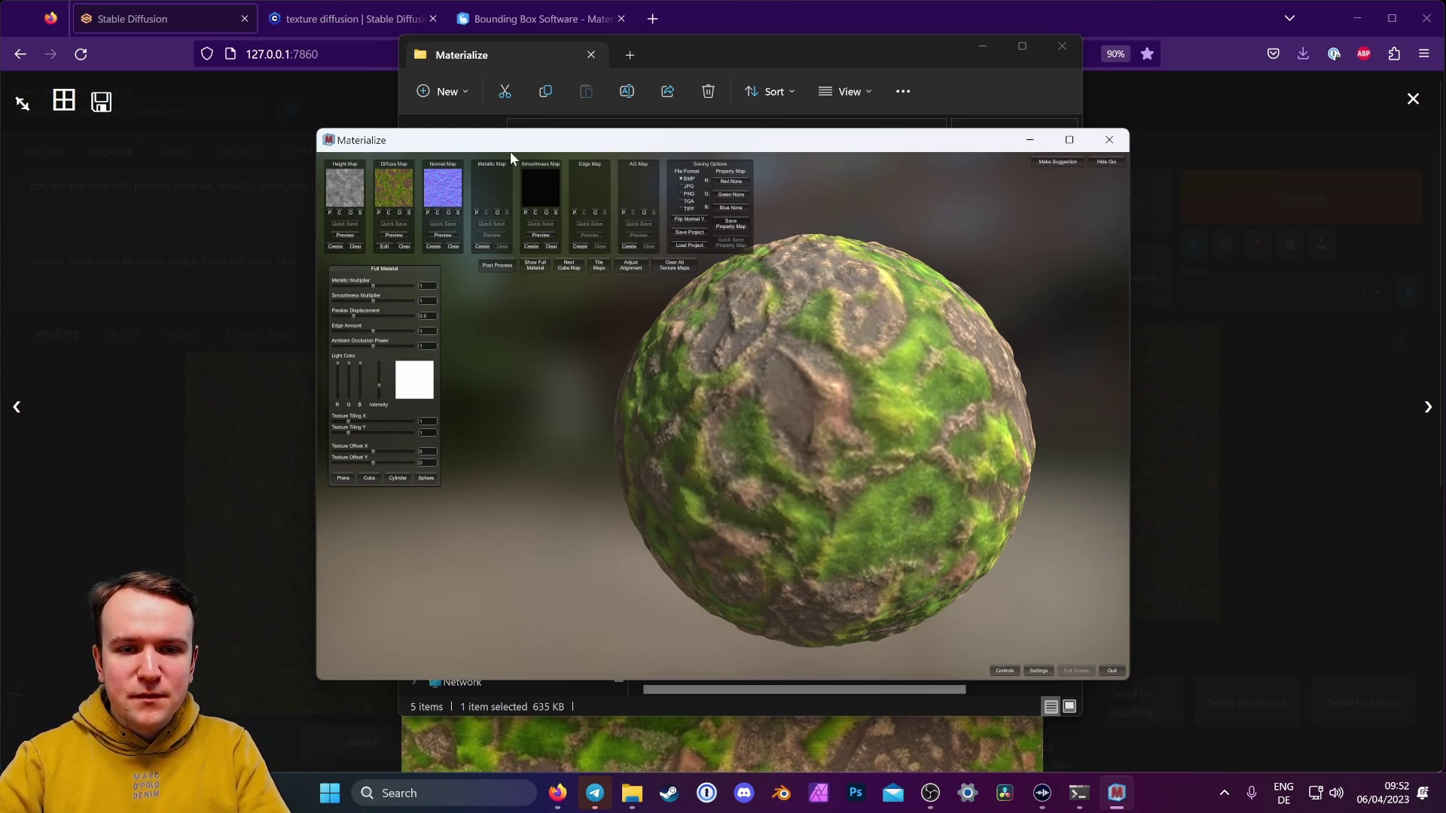
pyautogui.moveTo(844, 391)
pyautogui.mouseDown()
pyautogui.moveTo(903, 375)
pyautogui.moveTo(855, 371)
pyautogui.mouseUp()
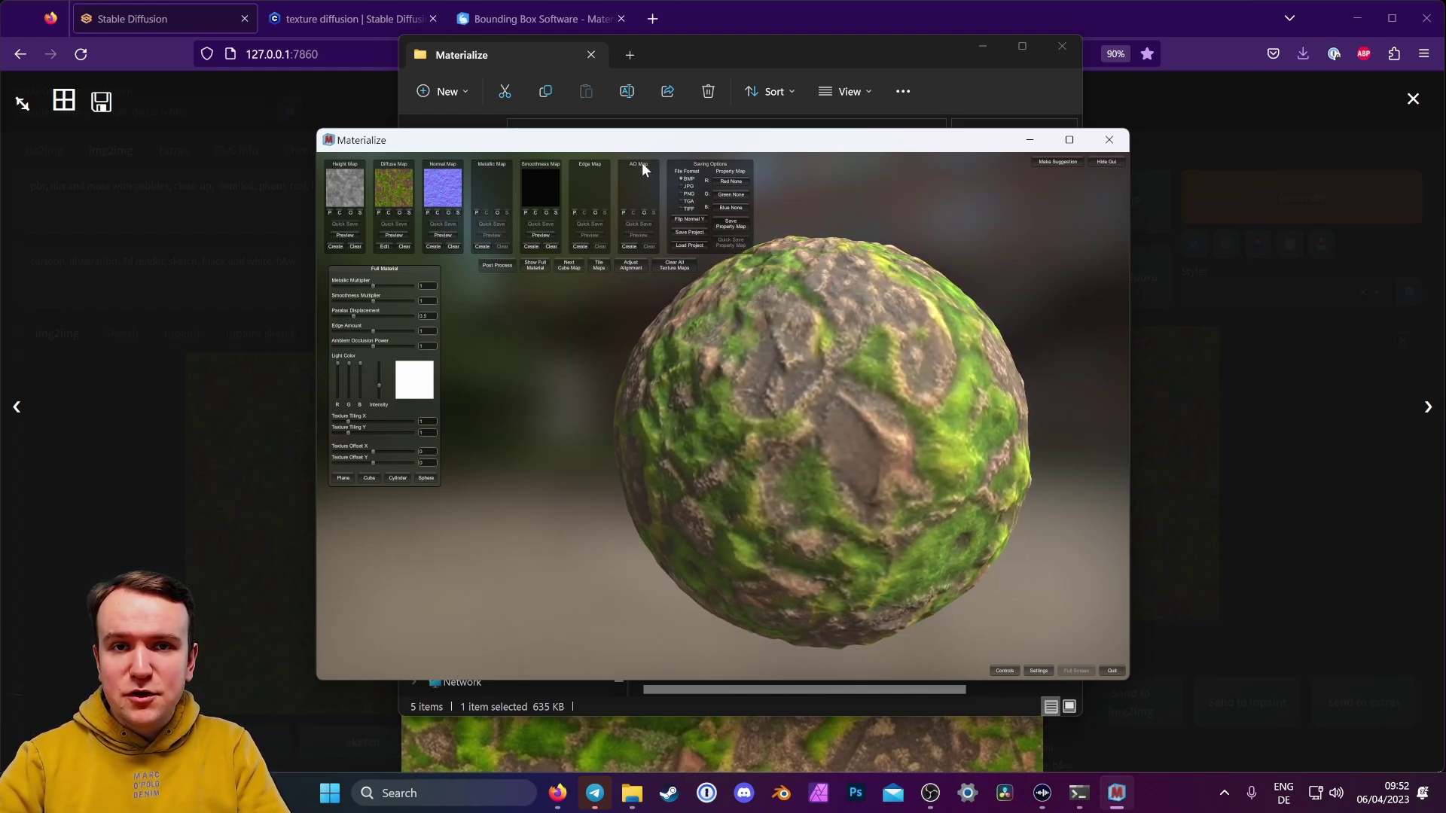
pyautogui.moveTo(870, 388)
pyautogui.mouseDown()
pyautogui.moveTo(898, 341)
pyautogui.moveTo(883, 401)
pyautogui.mouseUp()
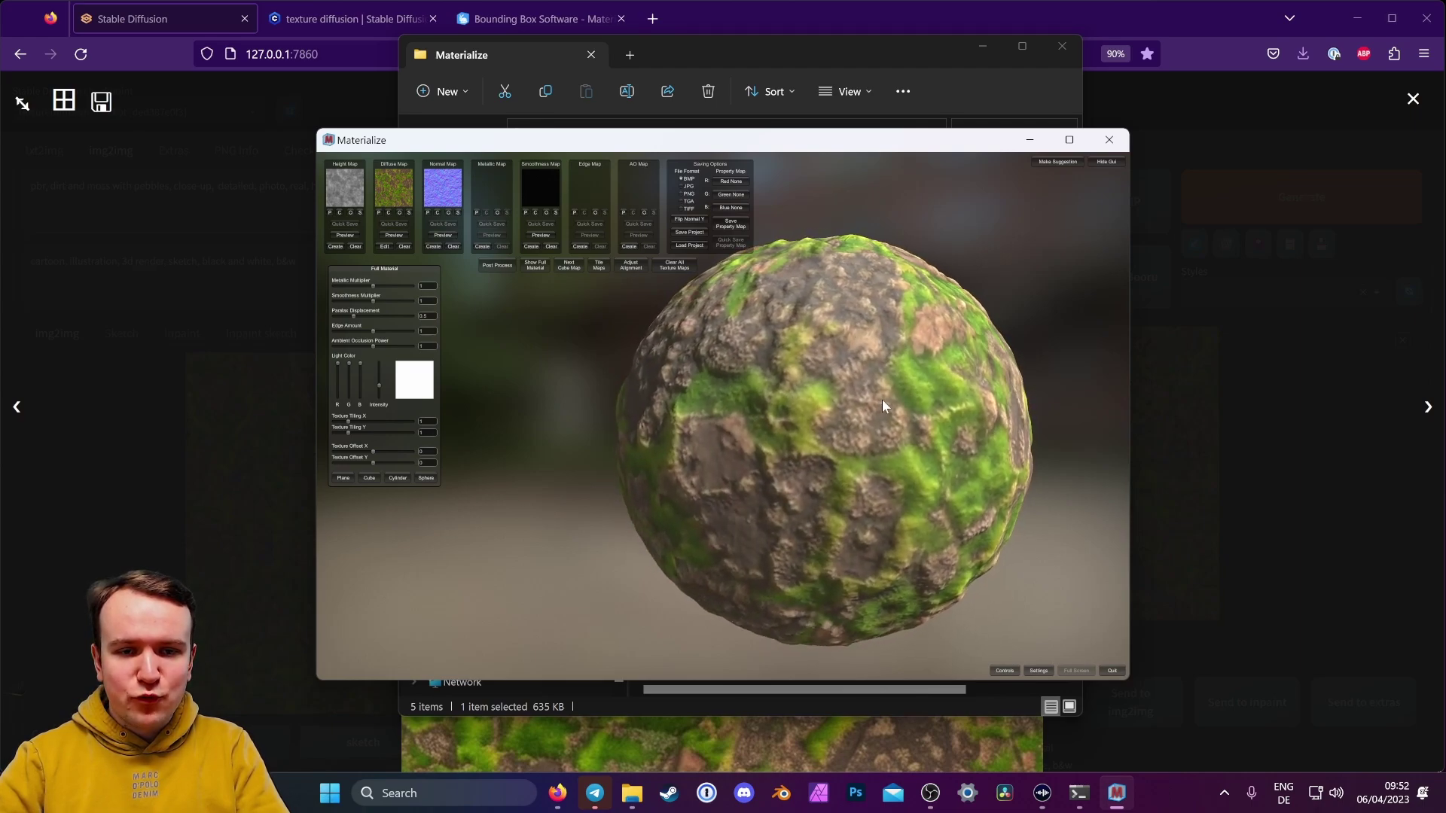
# Create an ambient occlusion map, slightly raise its AO power and set it as the AO map
pyautogui.click(630, 247)
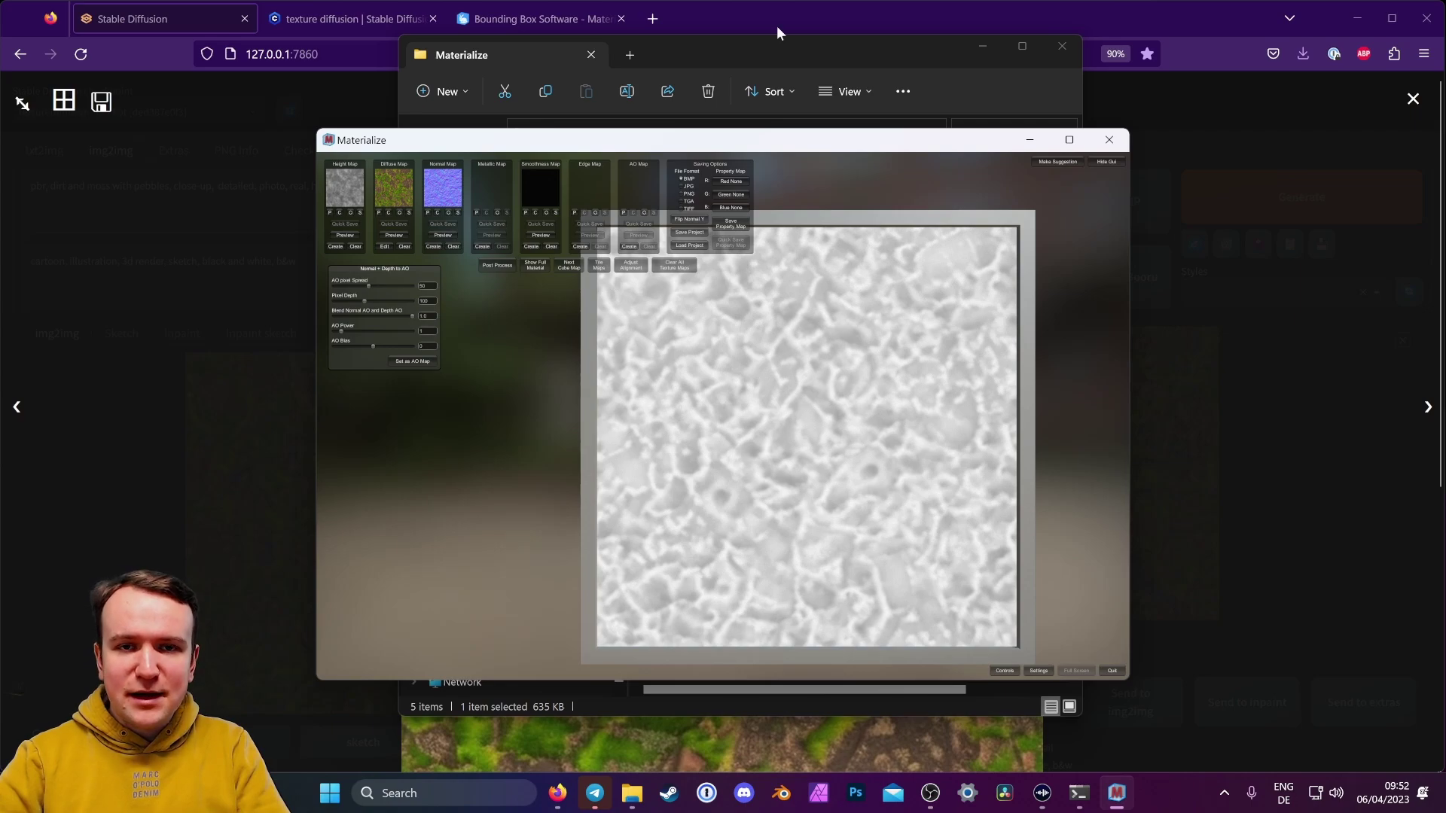
pyautogui.moveTo(812, 511); pyautogui.dragTo(832, 440)
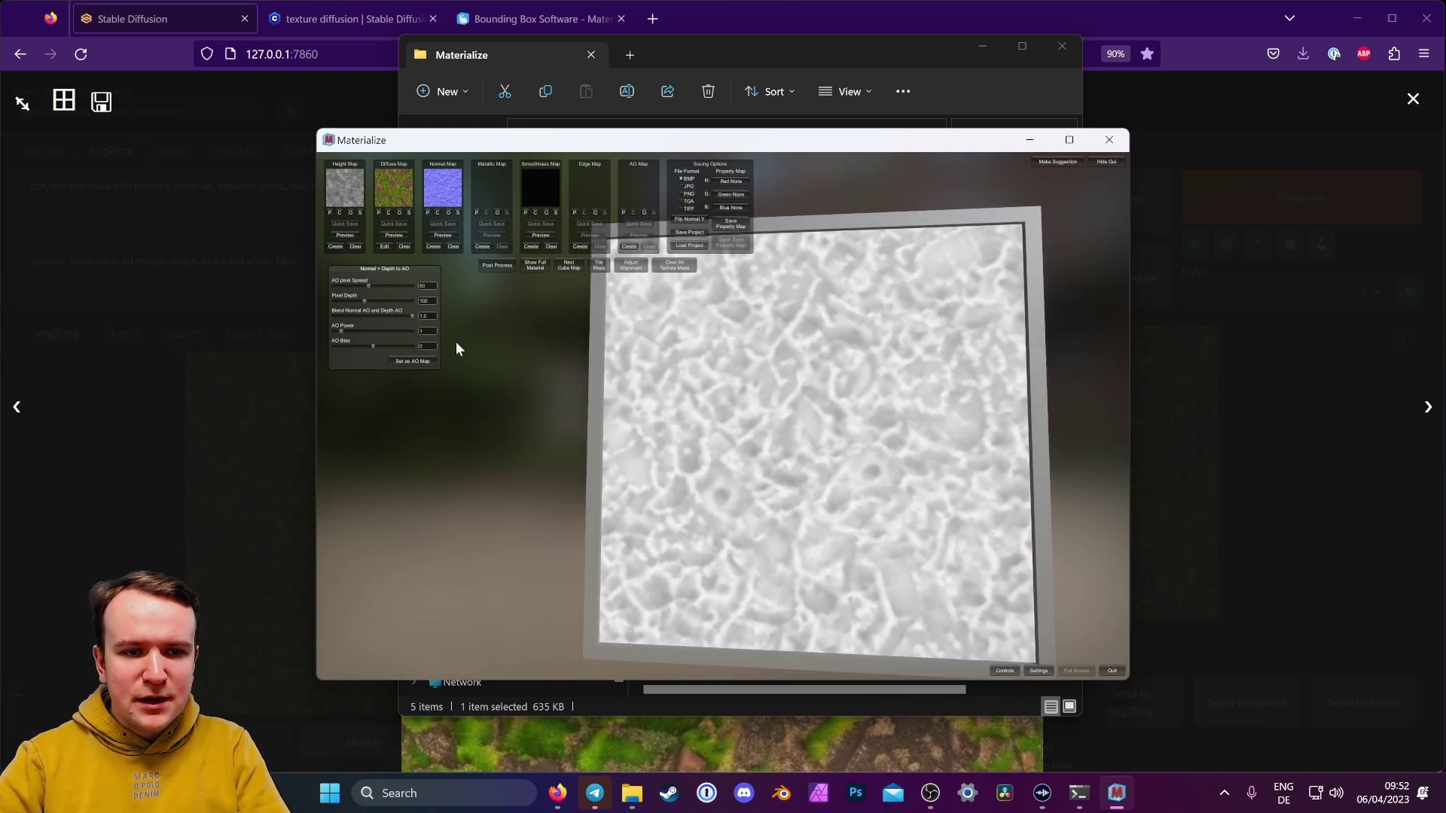
pyautogui.click(345, 329)
pyautogui.moveTo(346, 330); pyautogui.dragTo(350, 336)
pyautogui.click(403, 362)
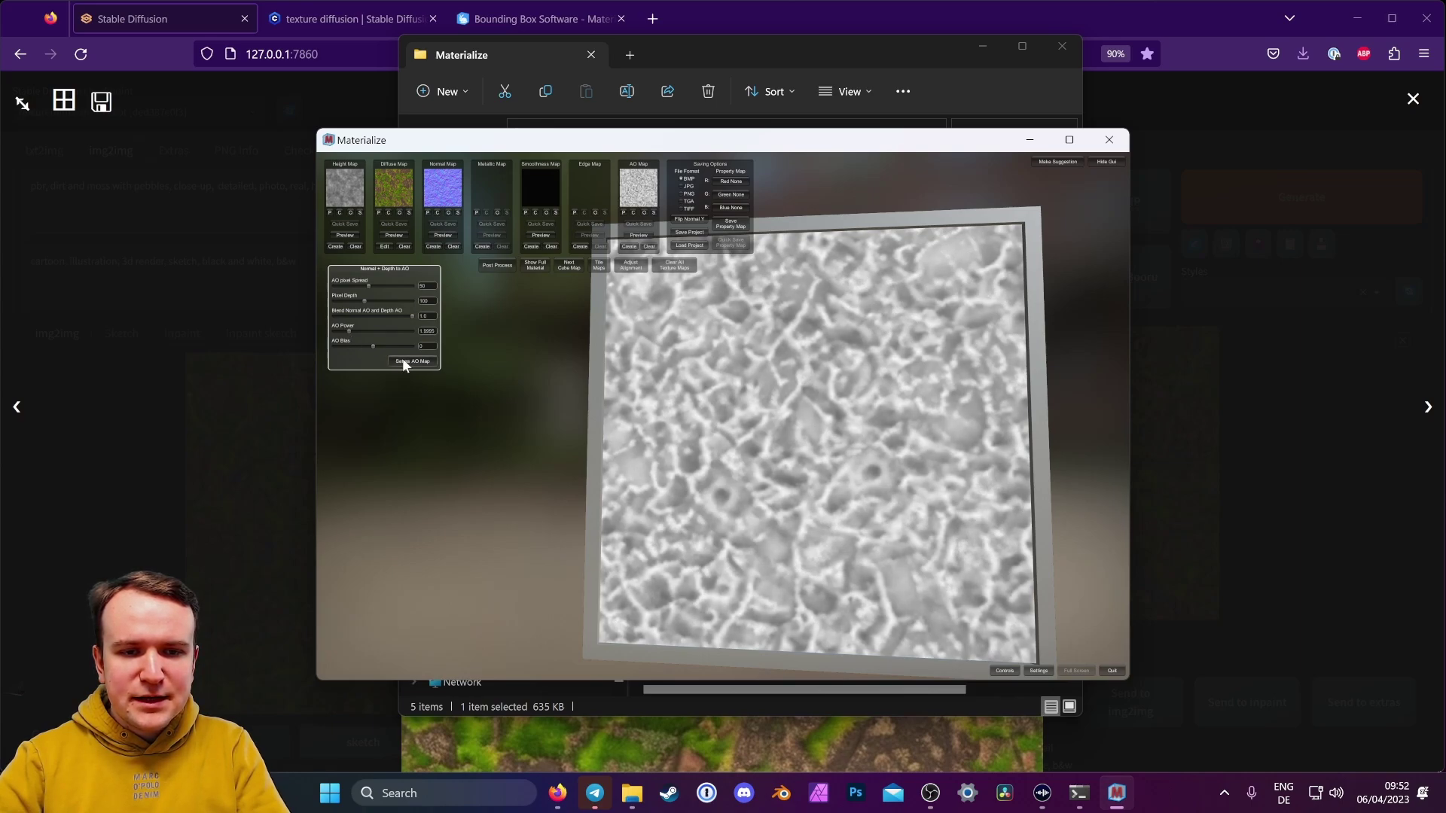
# Show the full material on the sphere and examine it with the ambient occlusion applied
pyautogui.click(536, 264)
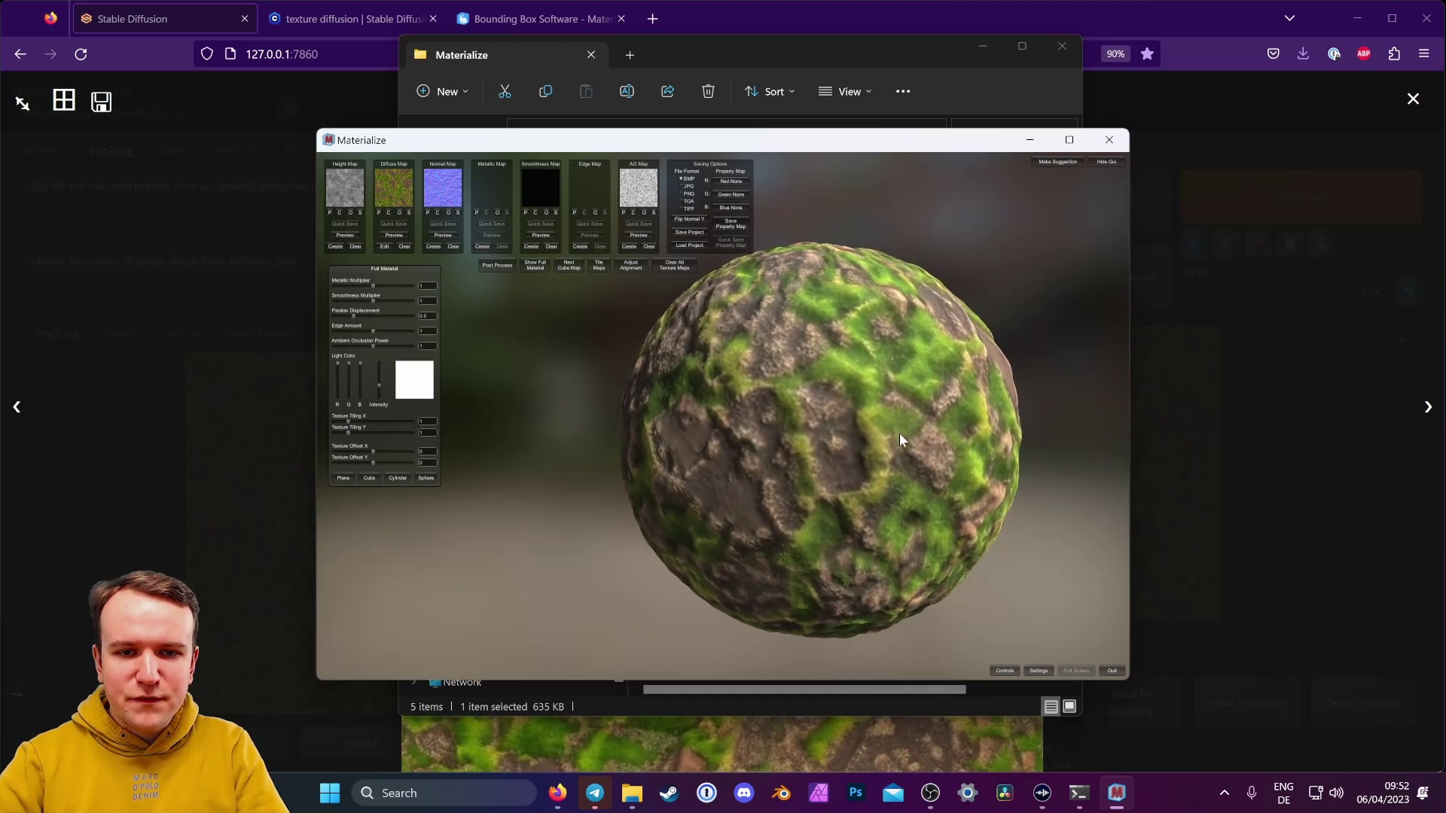
pyautogui.scroll(-3, 898, 426)
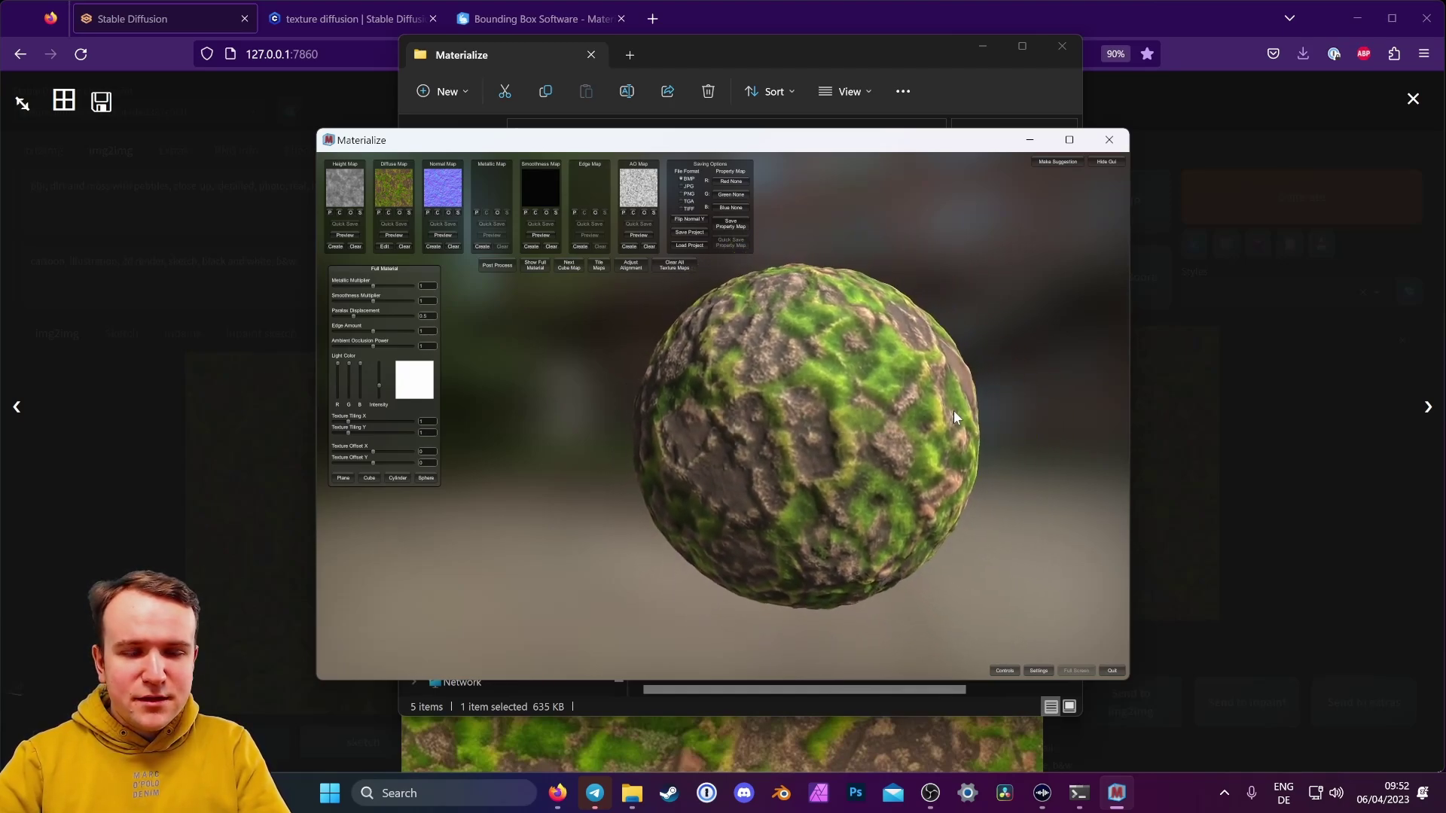
pyautogui.scroll(2, 791, 339)
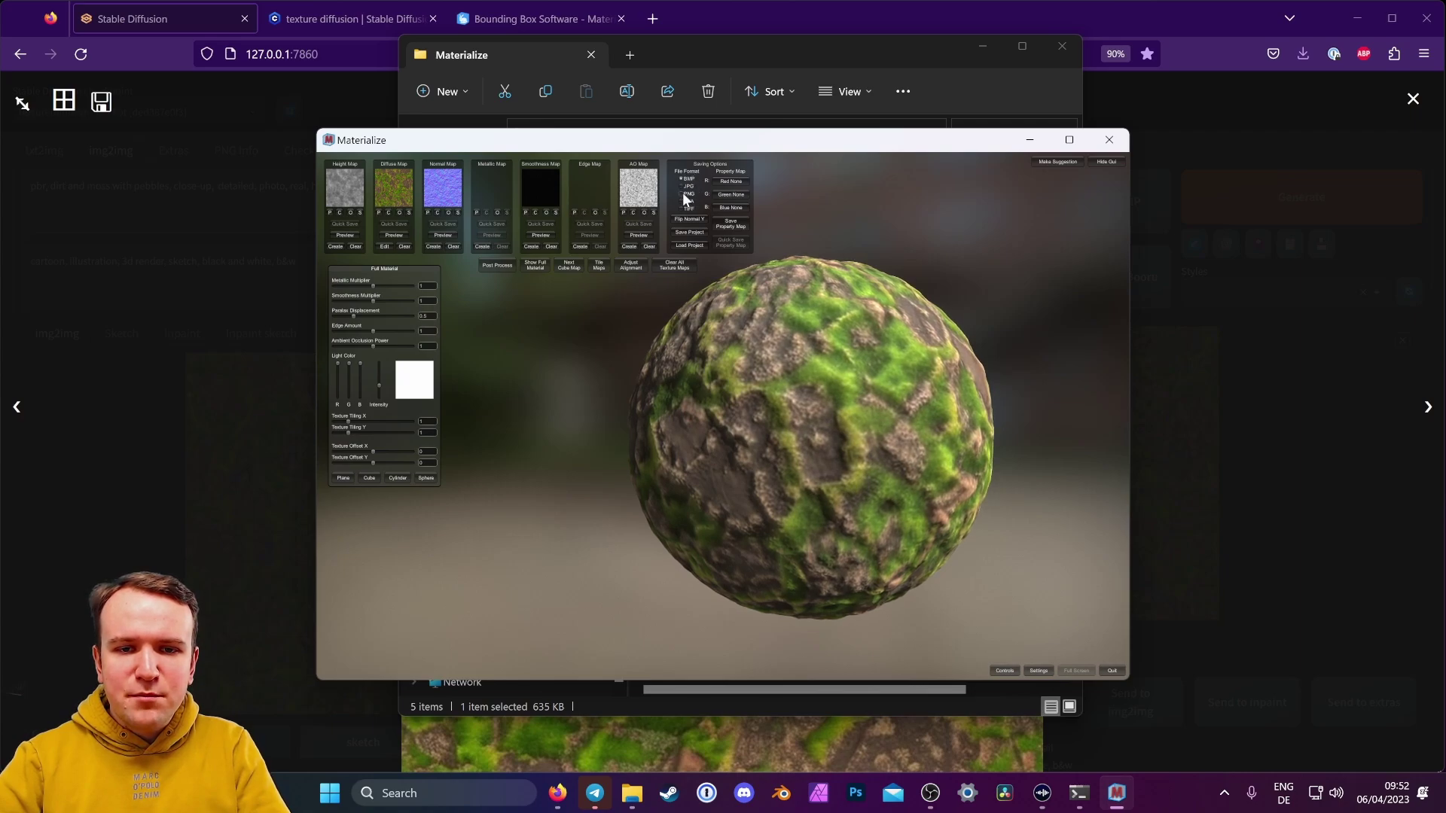
# Save the project with PNG as the file format under the name Dirt-and-Moss in the PBR Materials folder
pyautogui.click(689, 233)
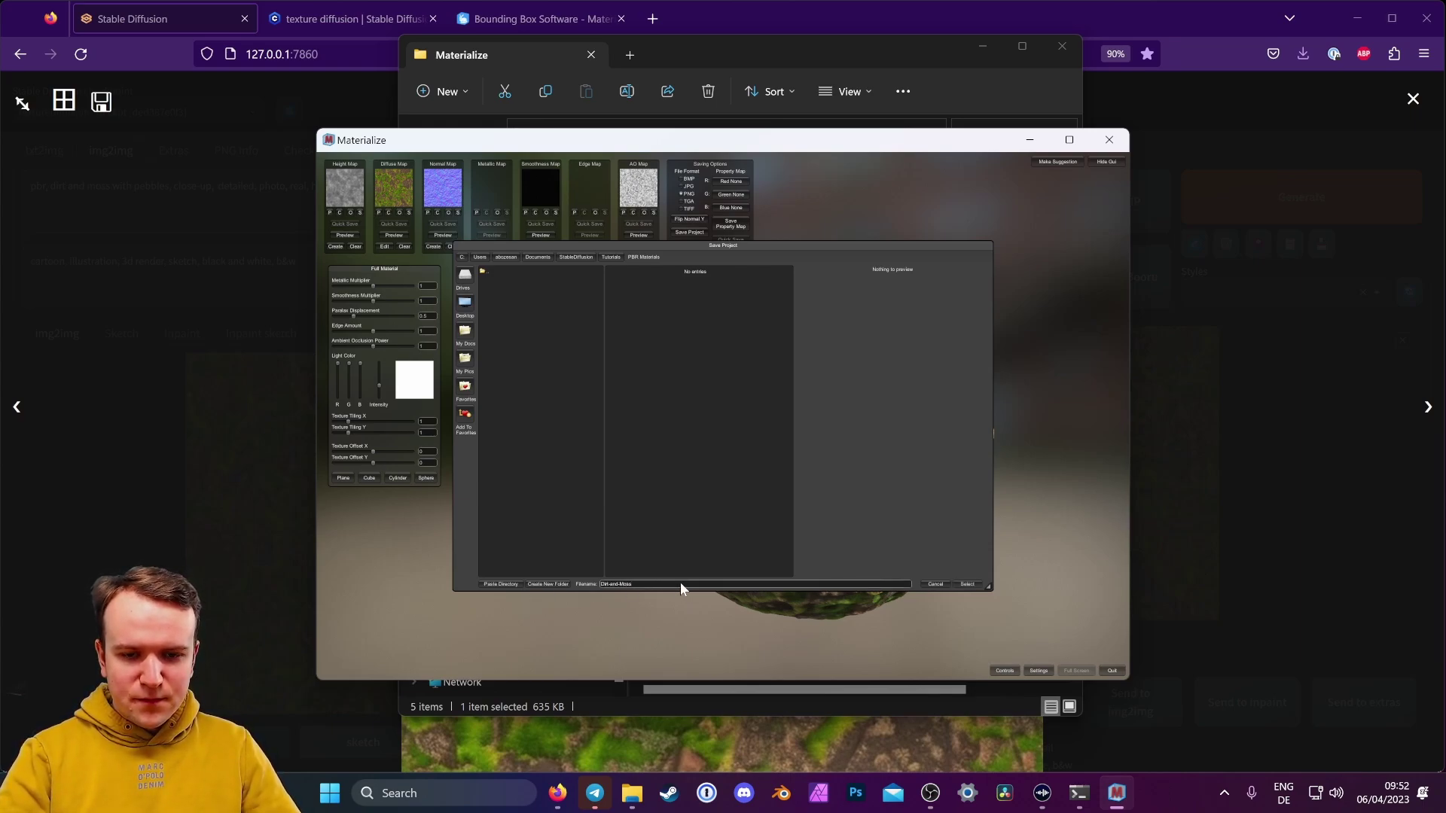
pyautogui.click(971, 584)
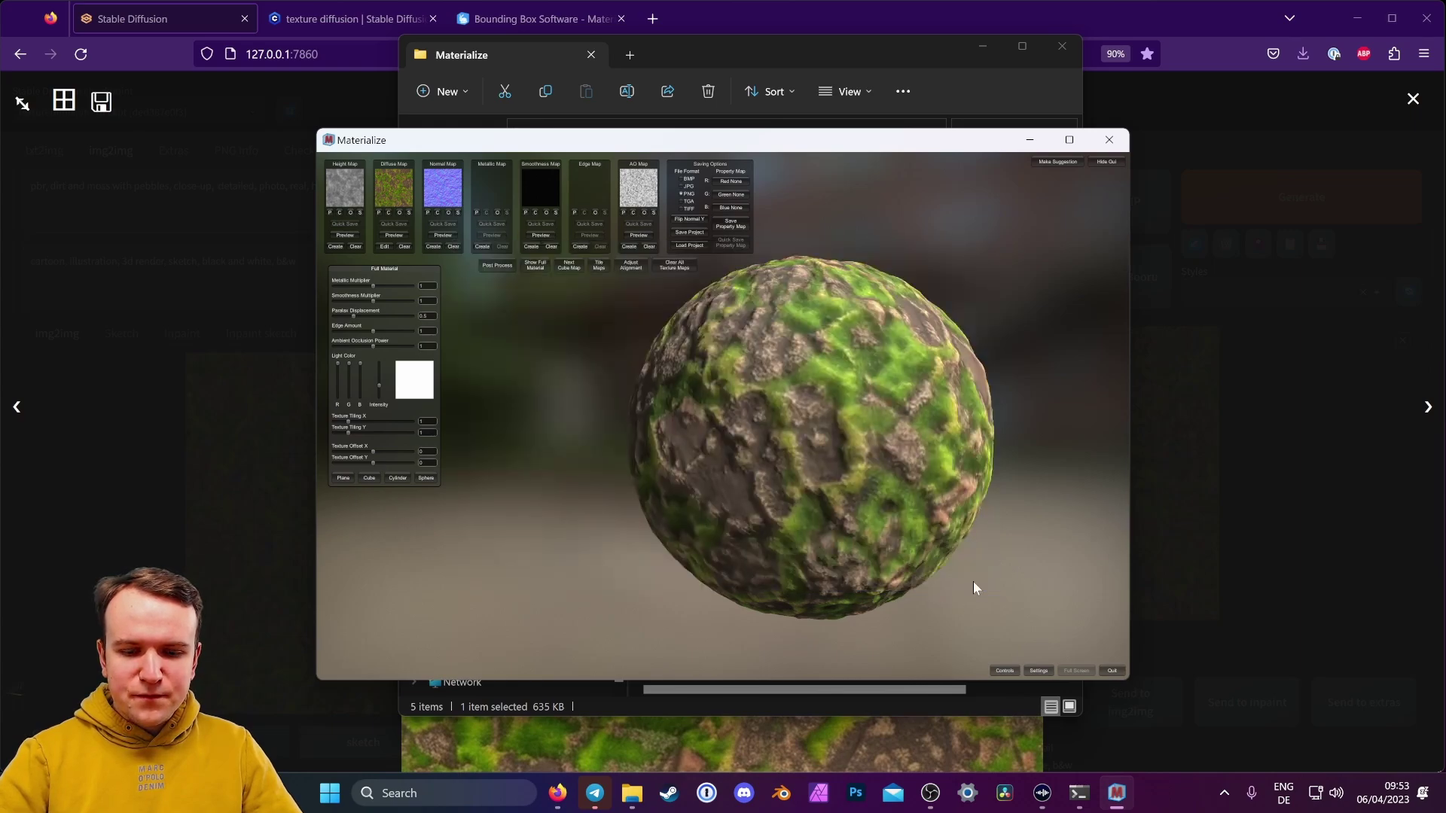
# Open the PBR Materials folder in File Explorer and view the saved AO, diffuse, height, normal and smoothness images one after another
pyautogui.click(632, 793)
pyautogui.hotkey('alt', 'Left')
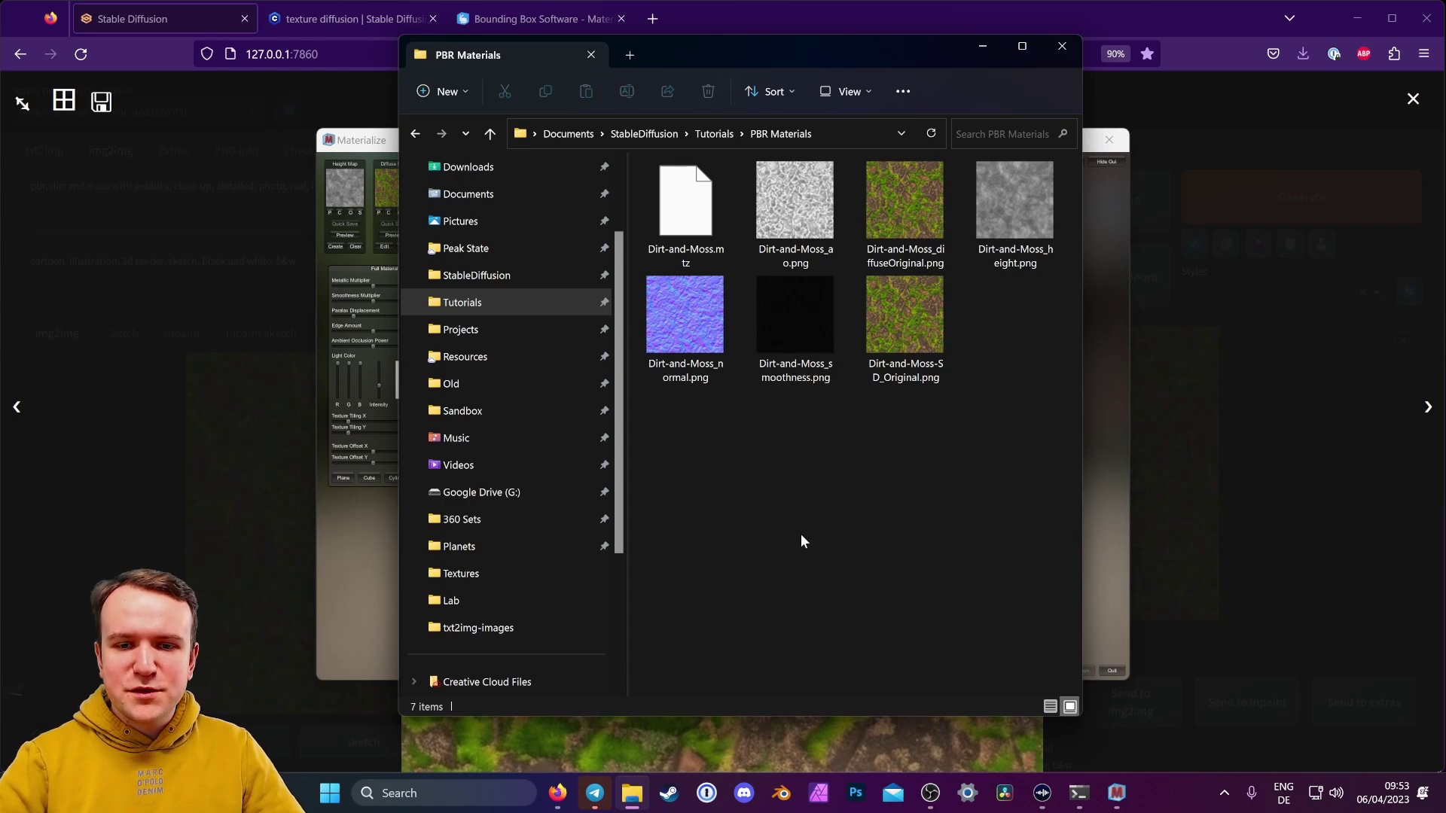
pyautogui.doubleClick(806, 248)
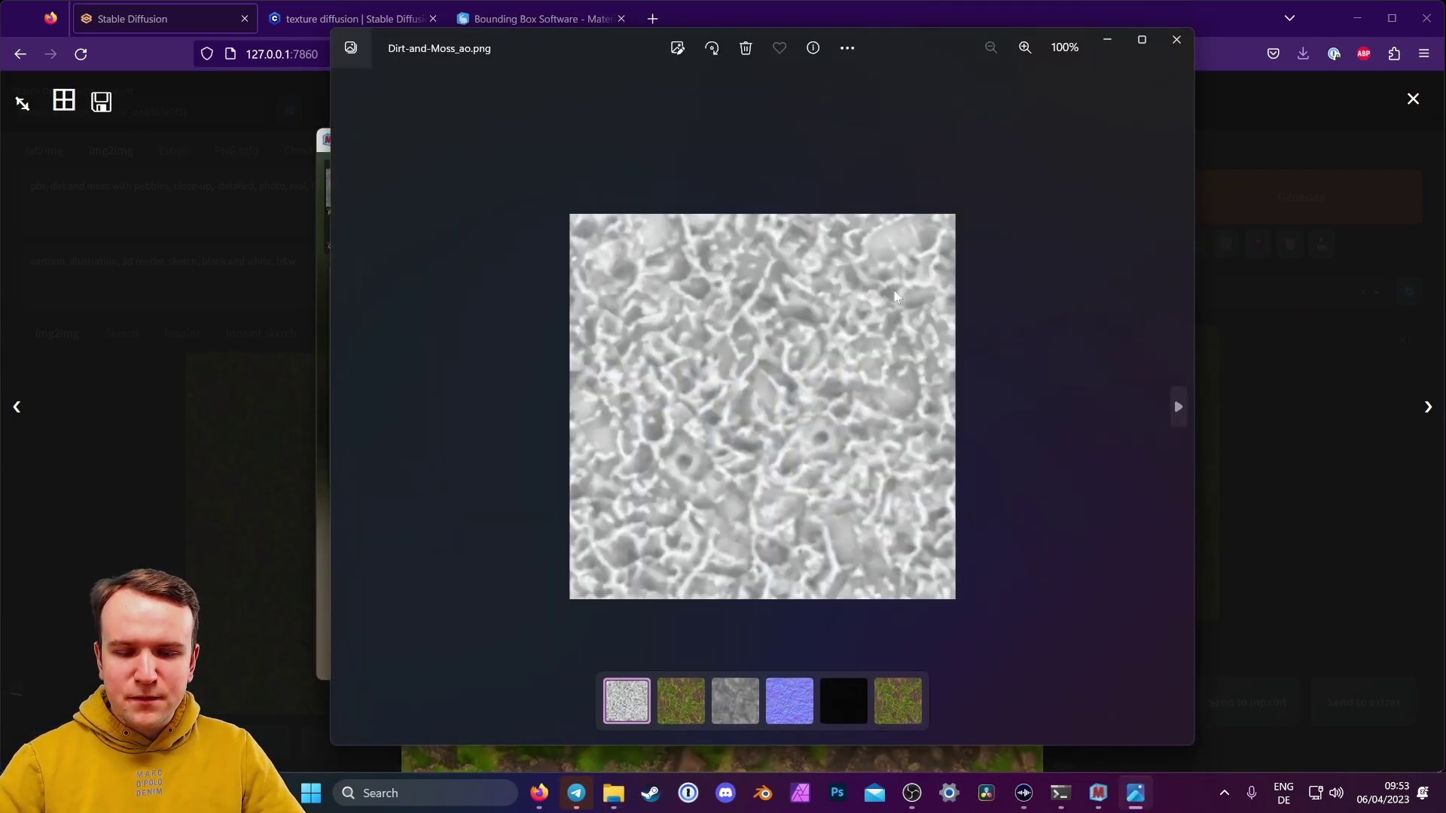
pyautogui.press('Right')
pyautogui.press('Right')
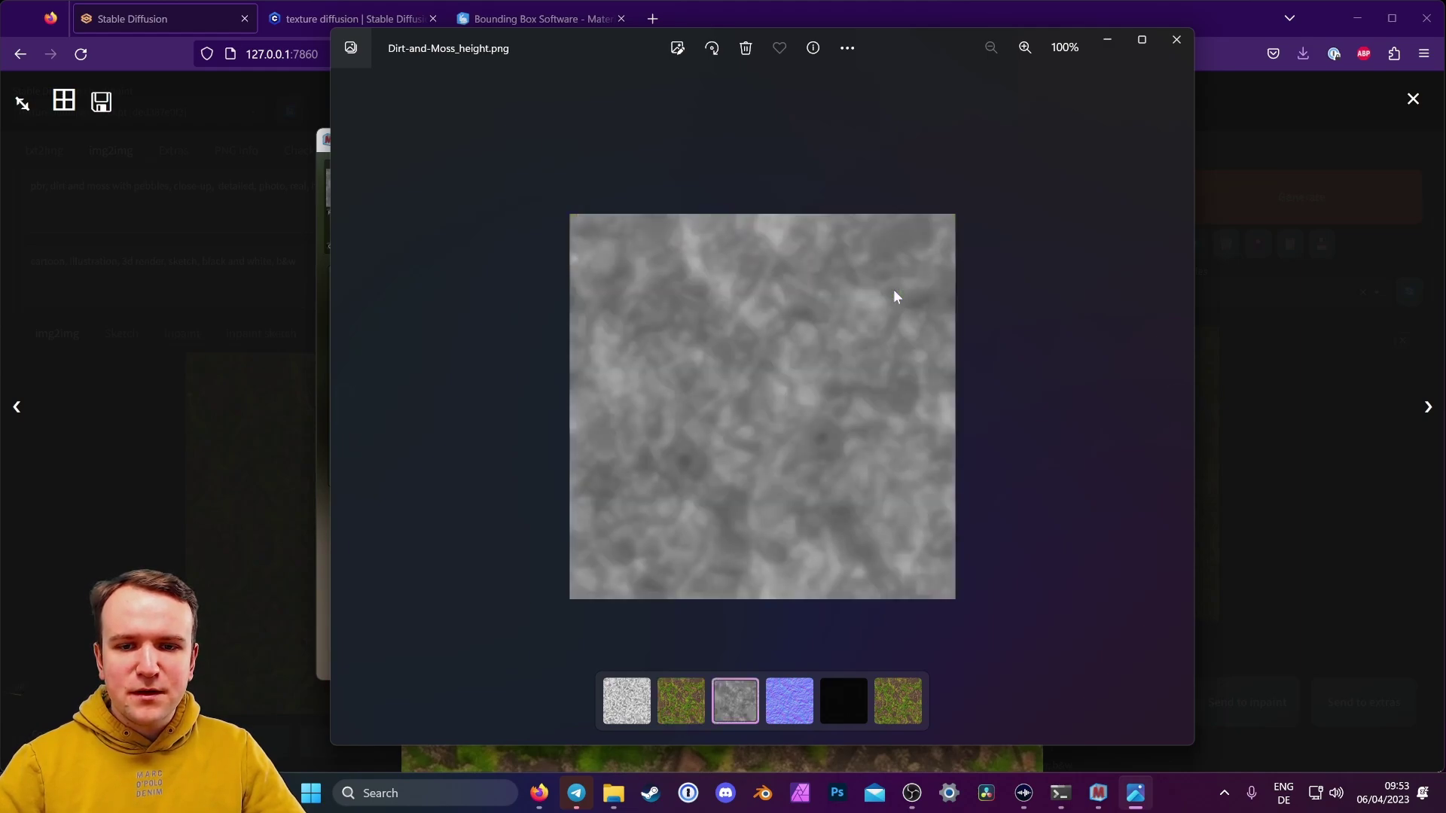
pyautogui.press('Right')
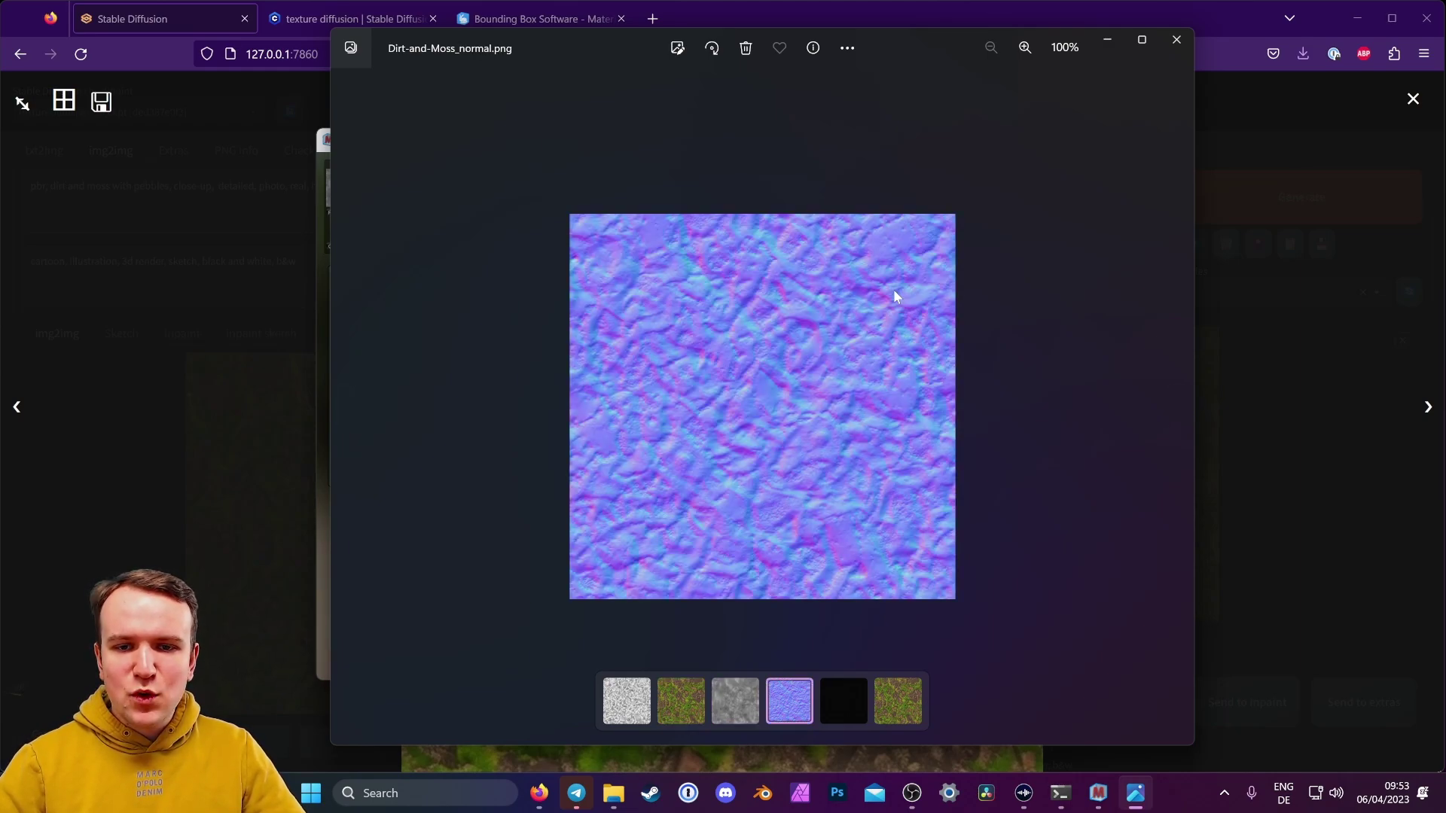
pyautogui.press('Right')
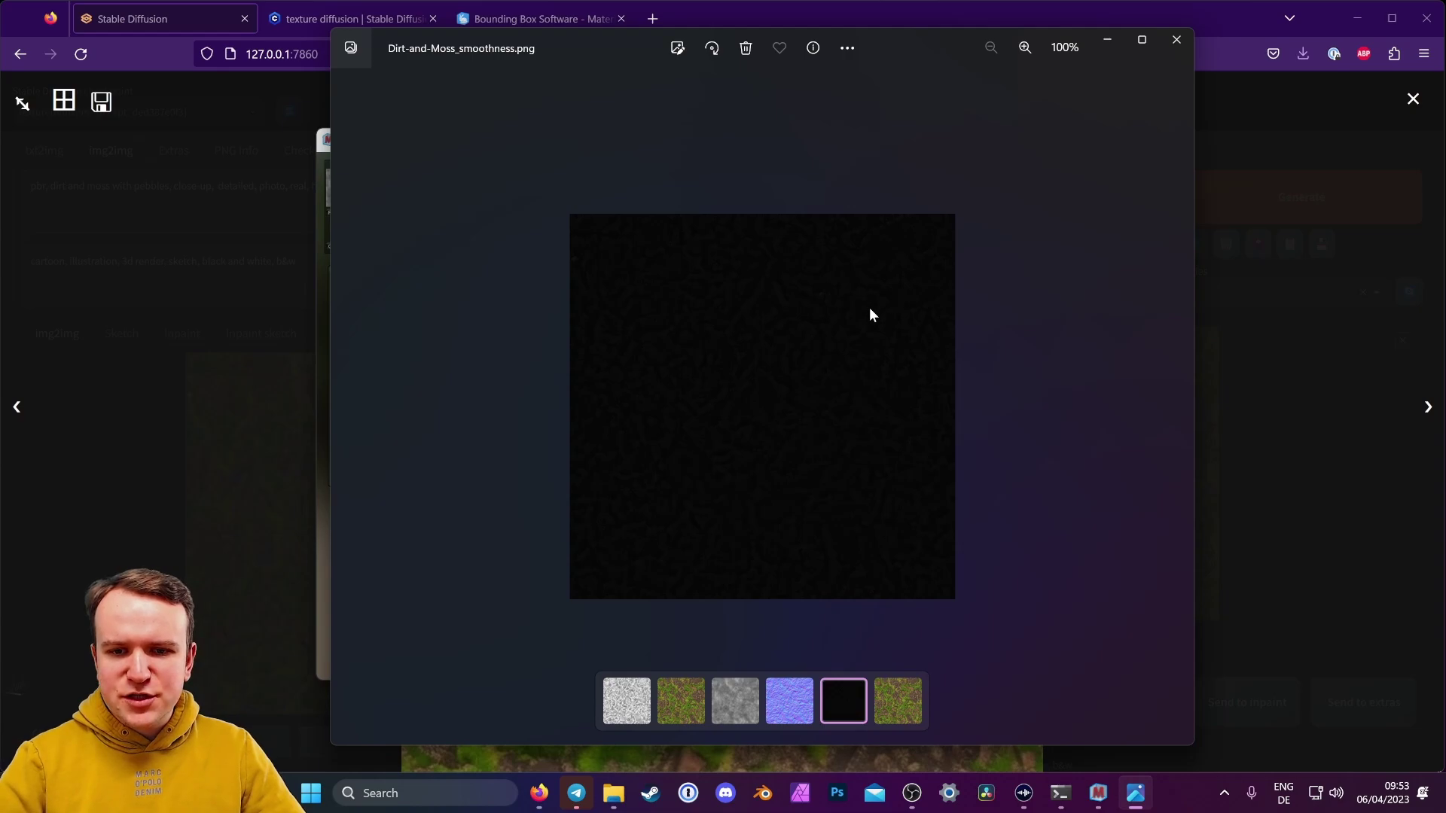
# Examine the smoothness image up close, close the image viewer and select the Dirt-and-Moss.mtz project file
pyautogui.scroll(3, 861, 365)
pyautogui.scroll(-2, 860, 362)
pyautogui.scroll(1, 862, 364)
pyautogui.scroll(1, 862, 364)
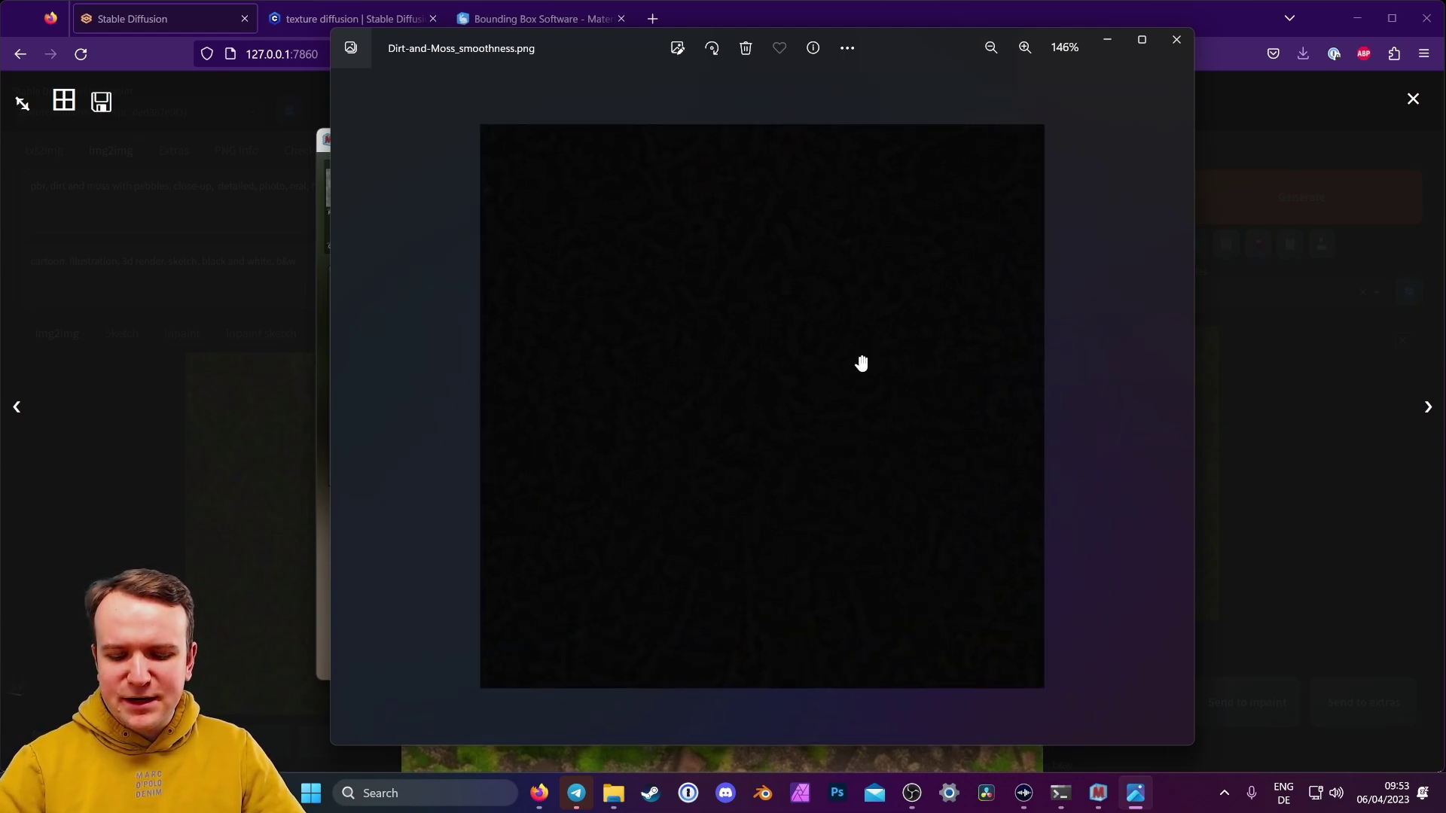
pyautogui.click(1177, 39)
pyautogui.click(891, 487)
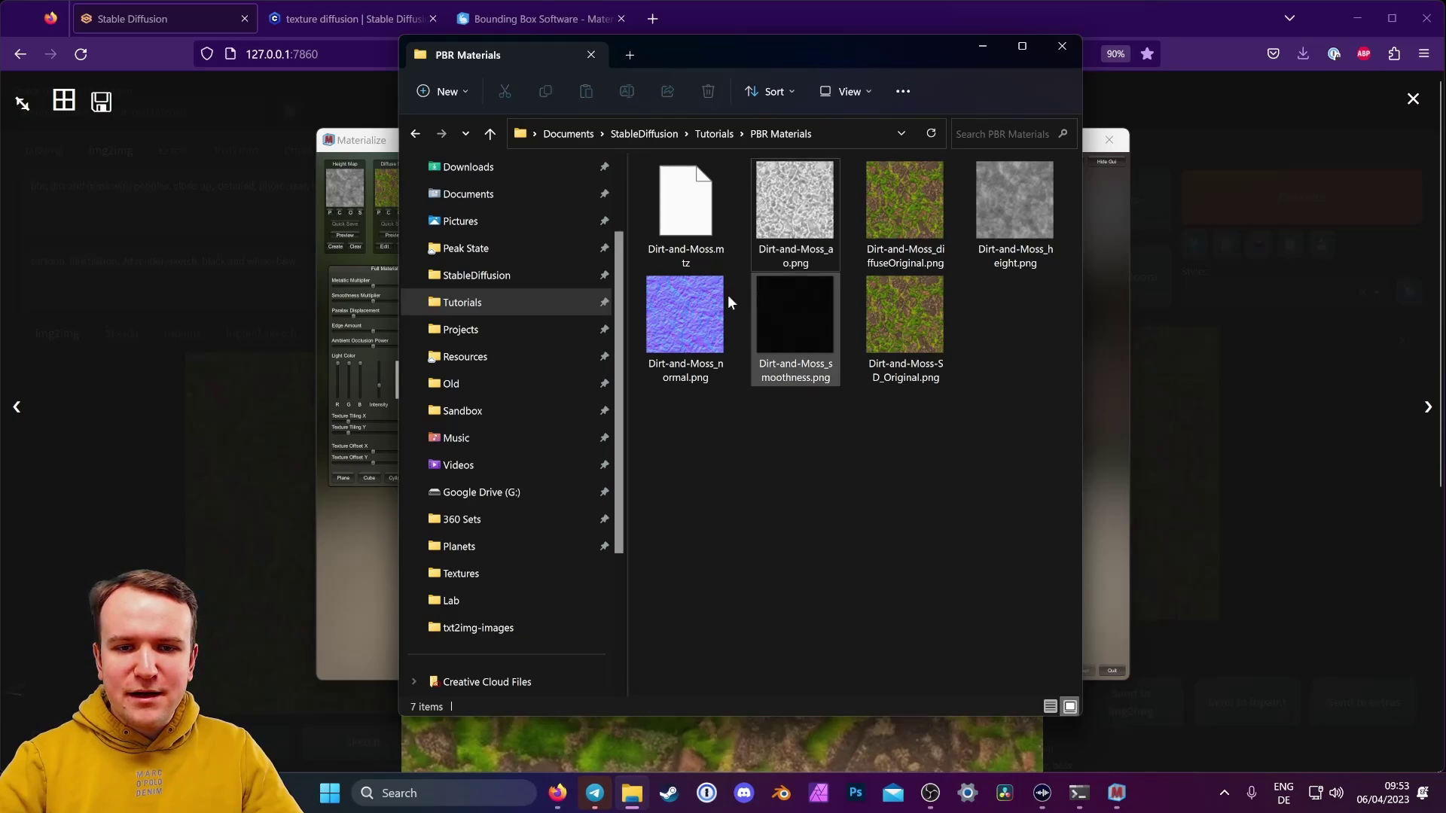
pyautogui.click(683, 207)
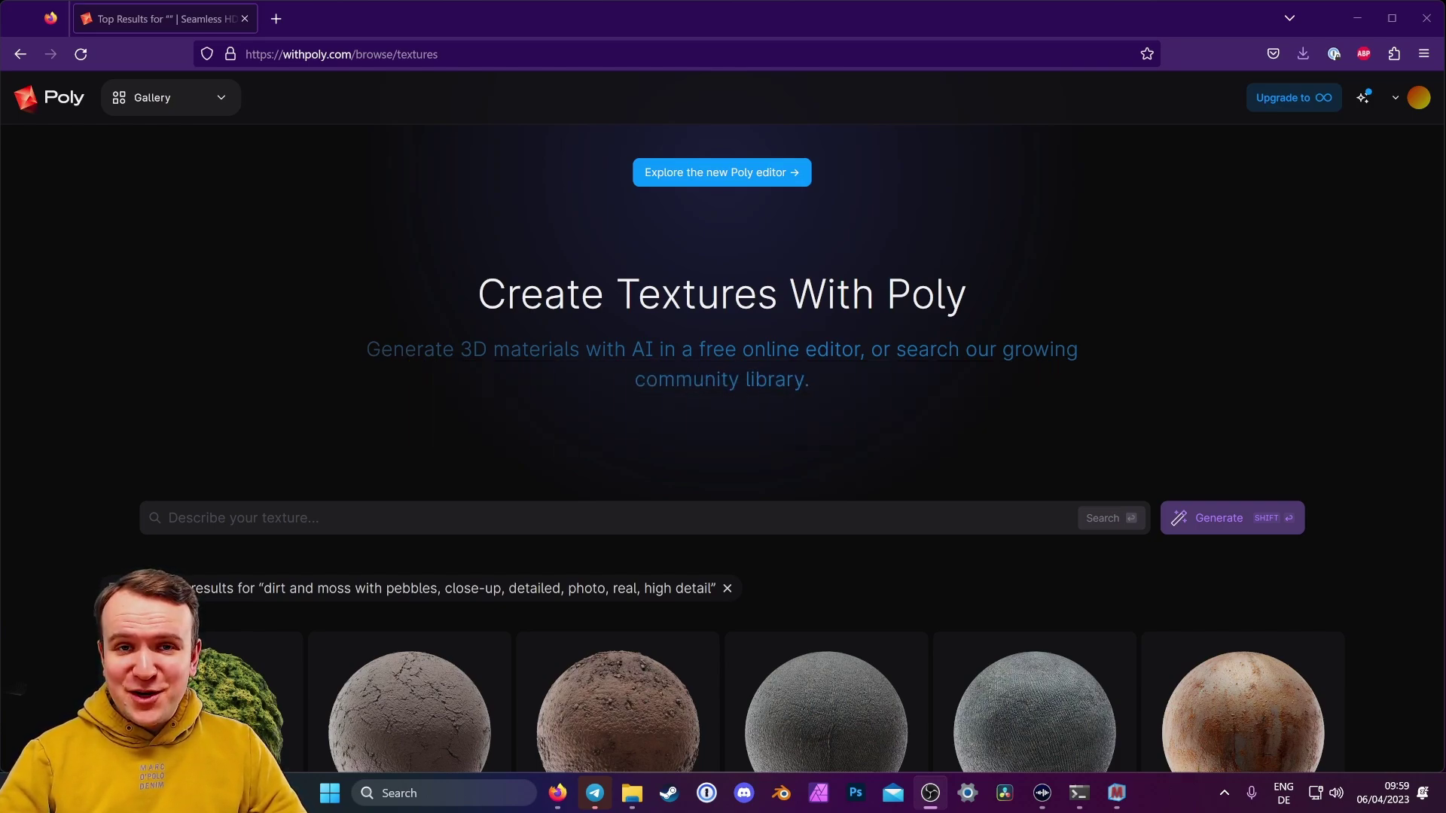
# Browse the gallery textures found for "dirt and moss with pebbles, close-up, detailed, photo, real, high detail"
pyautogui.click(493, 518)
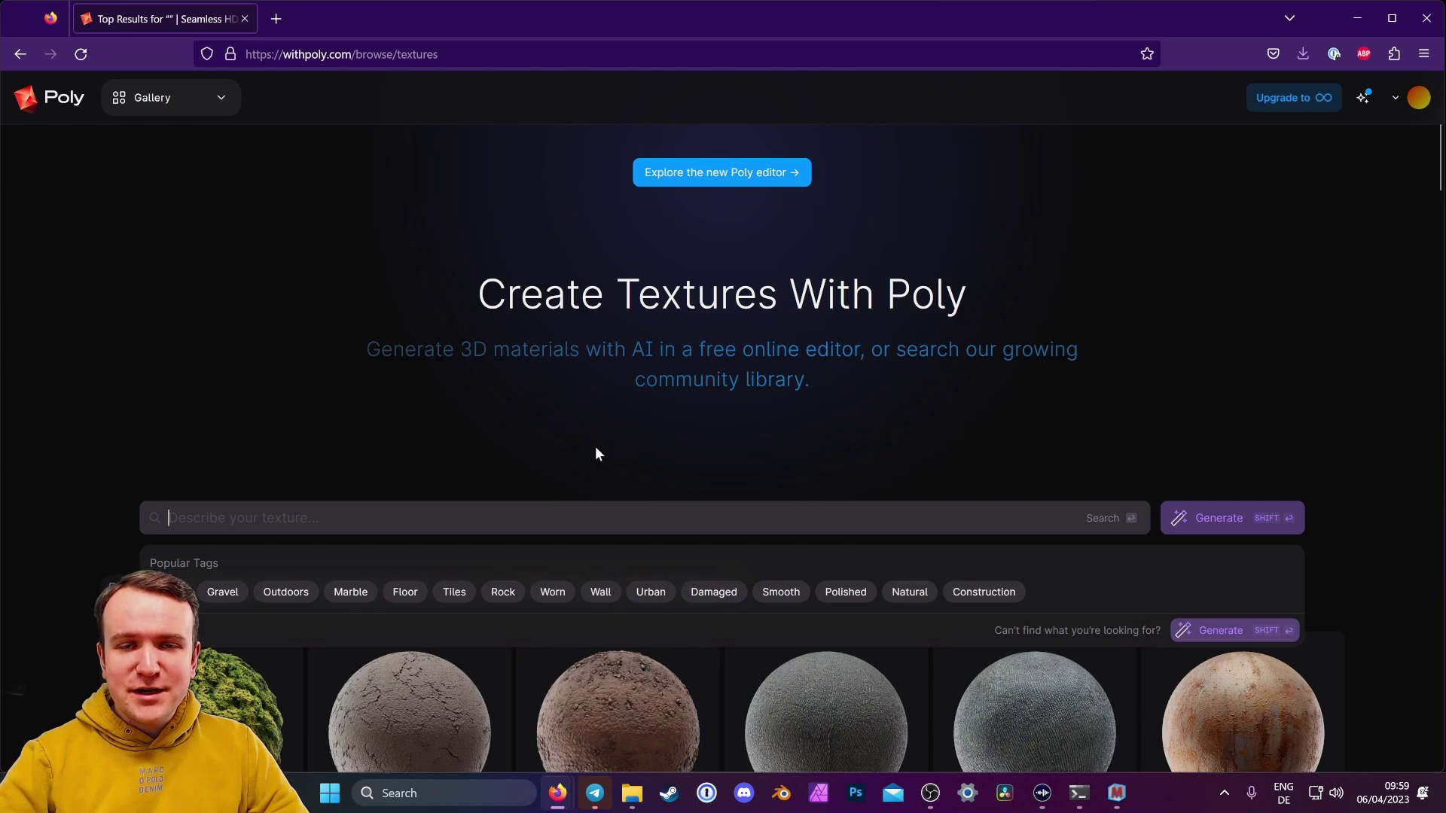
pyautogui.write('dirt and moss with pebbles, close-up, detailed, photo, real, high detail')
pyautogui.press('Return')
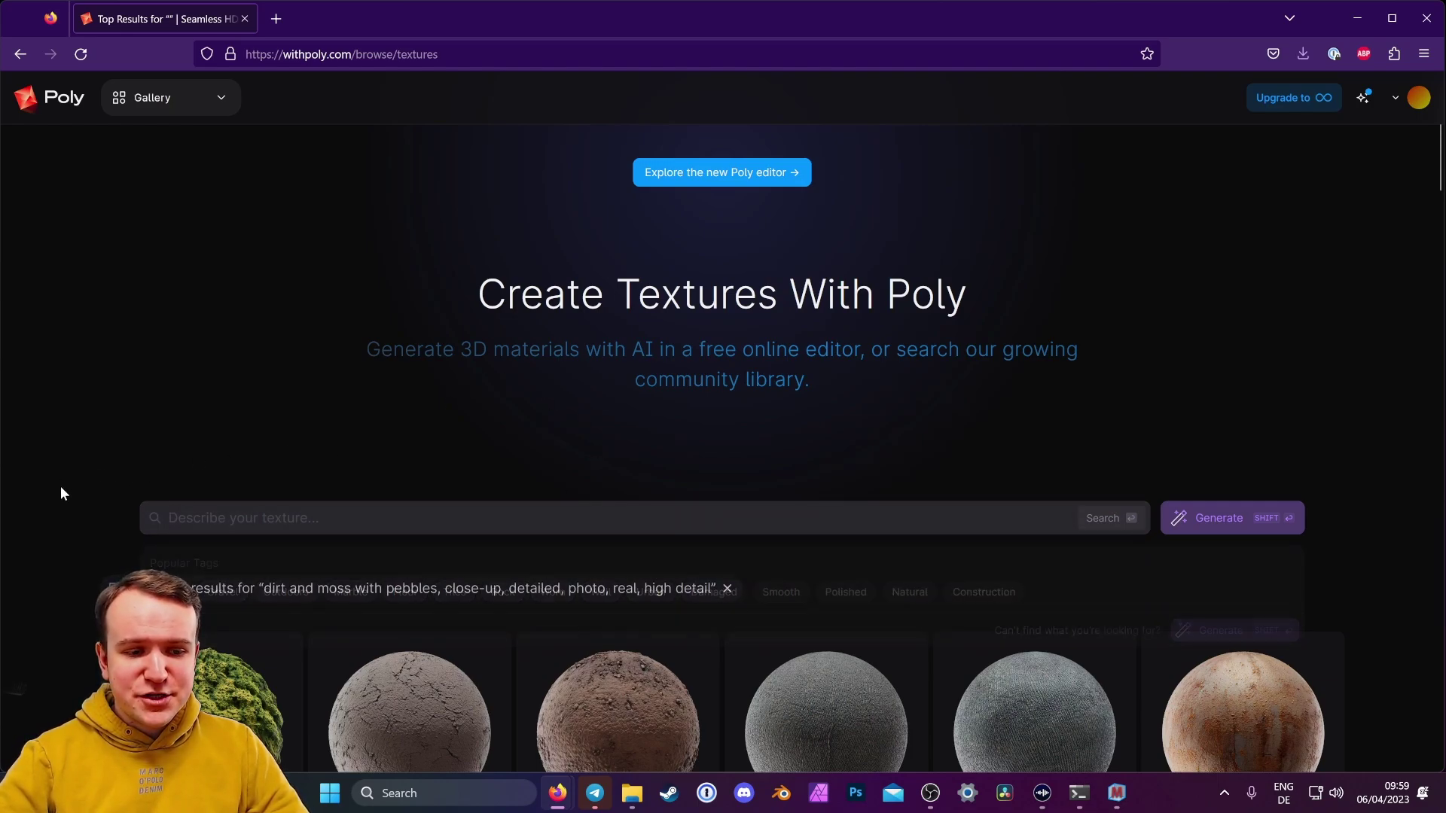
pyautogui.scroll(-3, 60, 486)
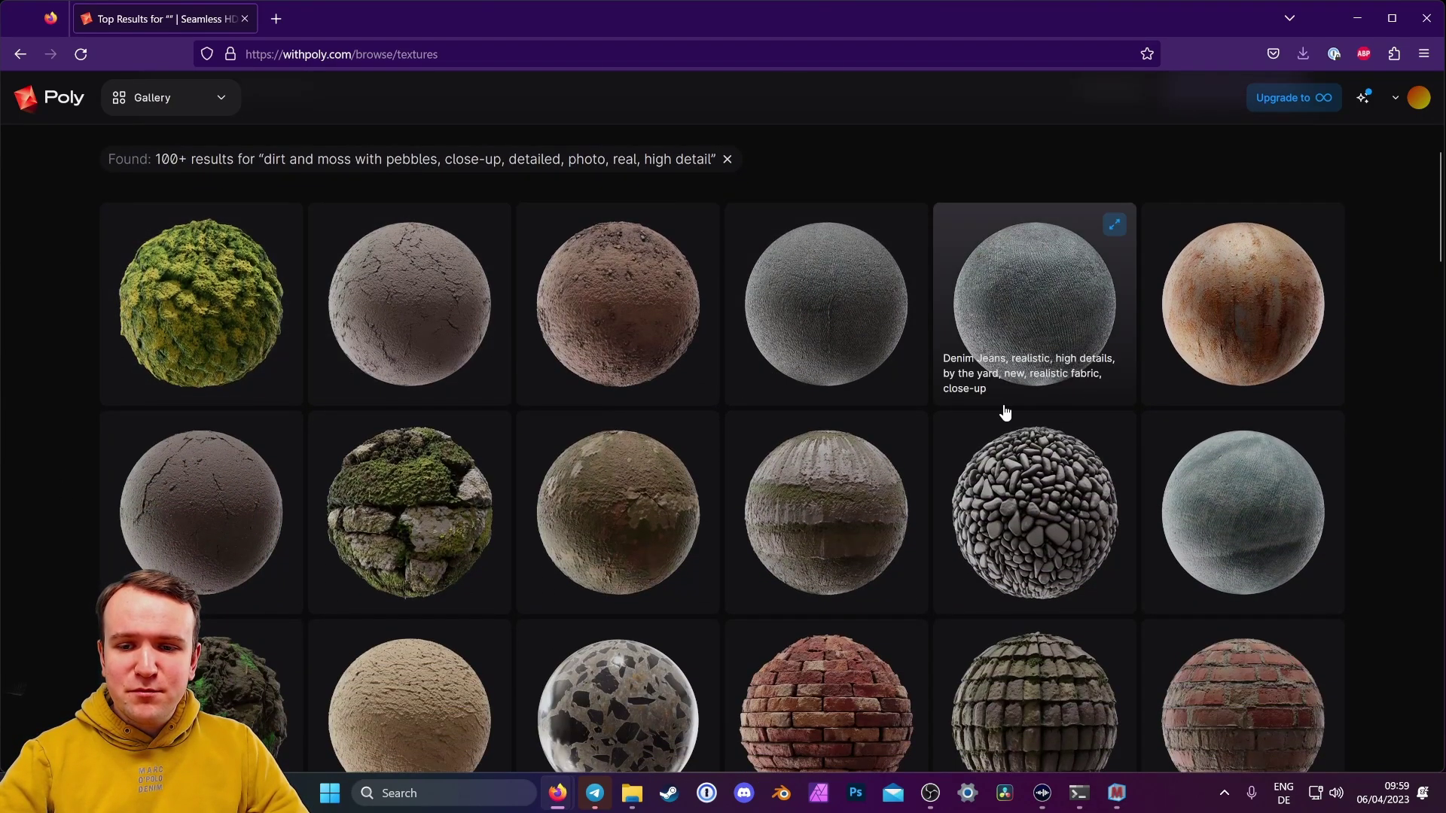
pyautogui.scroll(-2, 1290, 539)
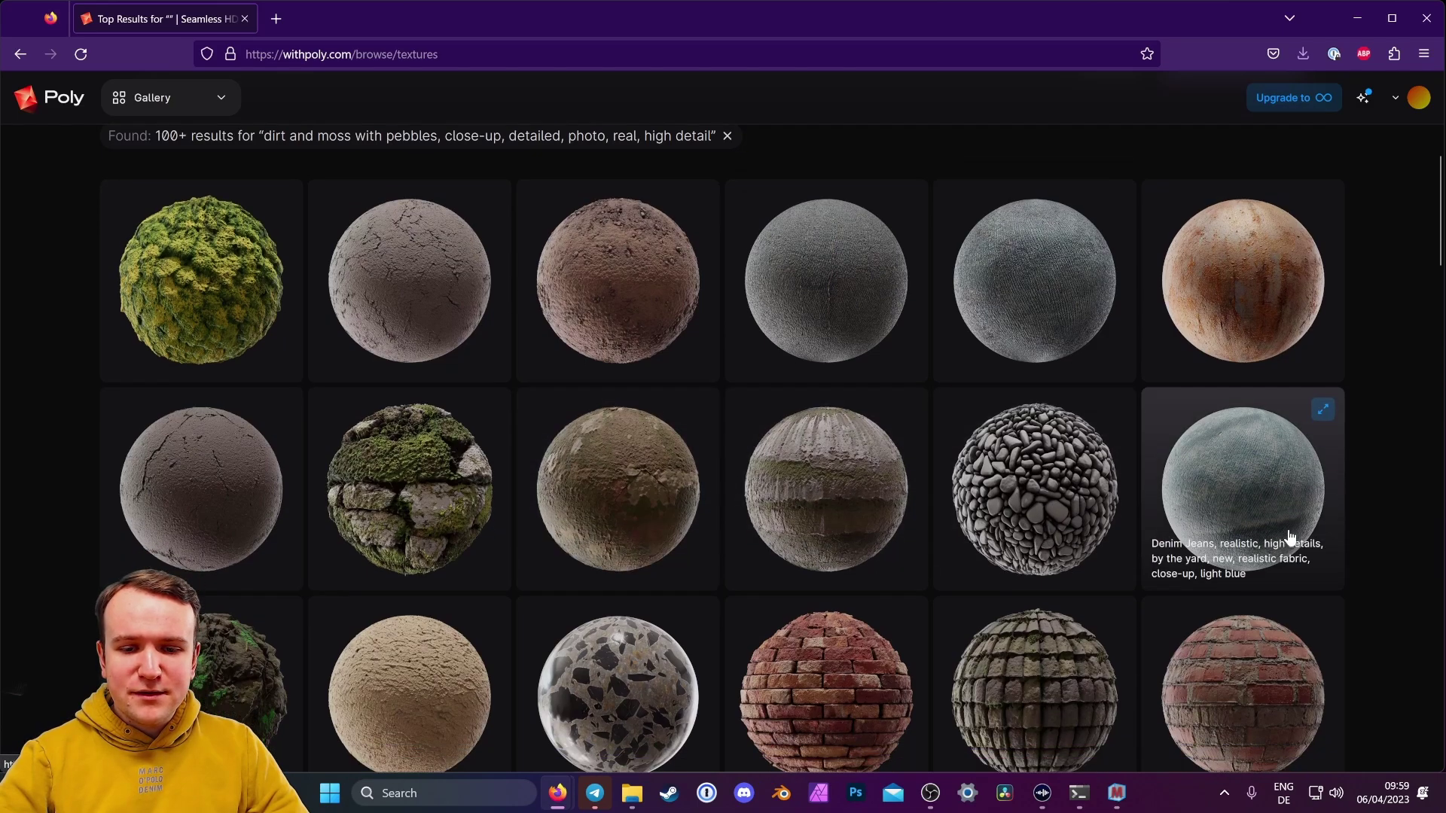
pyautogui.scroll(-3, 1289, 539)
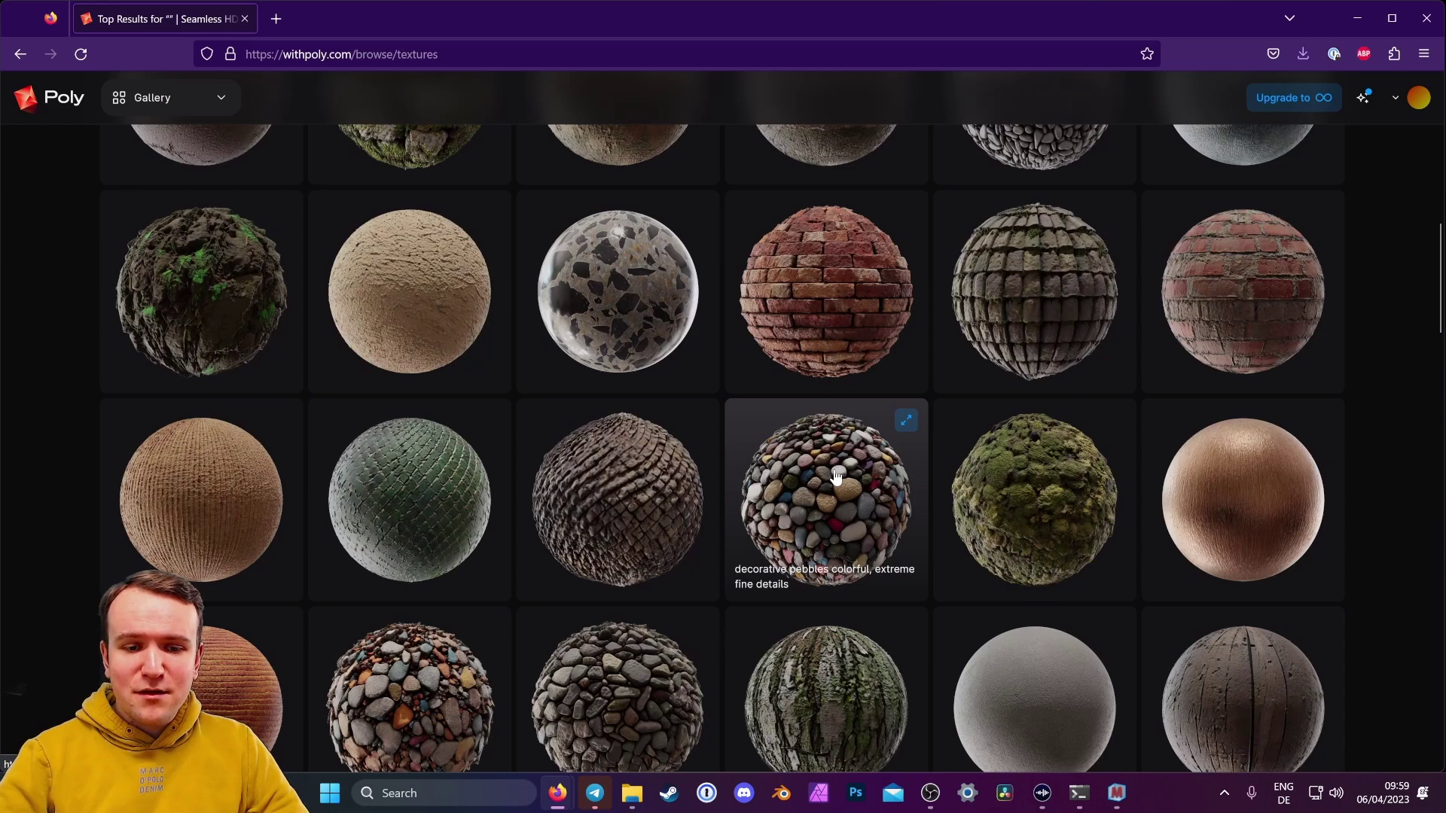
pyautogui.scroll(-3, 828, 479)
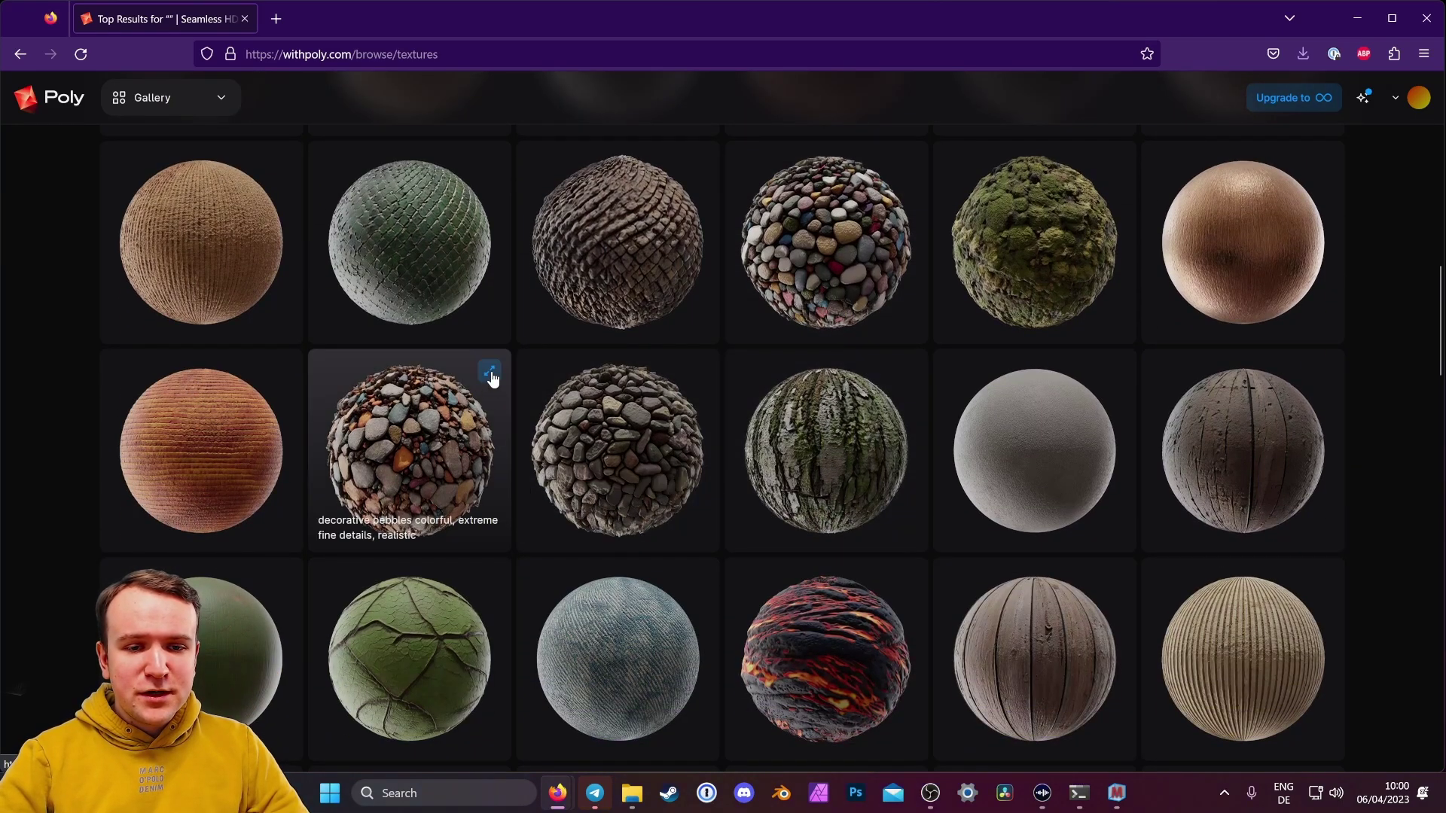
# Open the "decorative pebbles colorful, extreme fine details, realistic" texture, view its color, normal, displacement and roughness maps, and close it
pyautogui.click(490, 374)
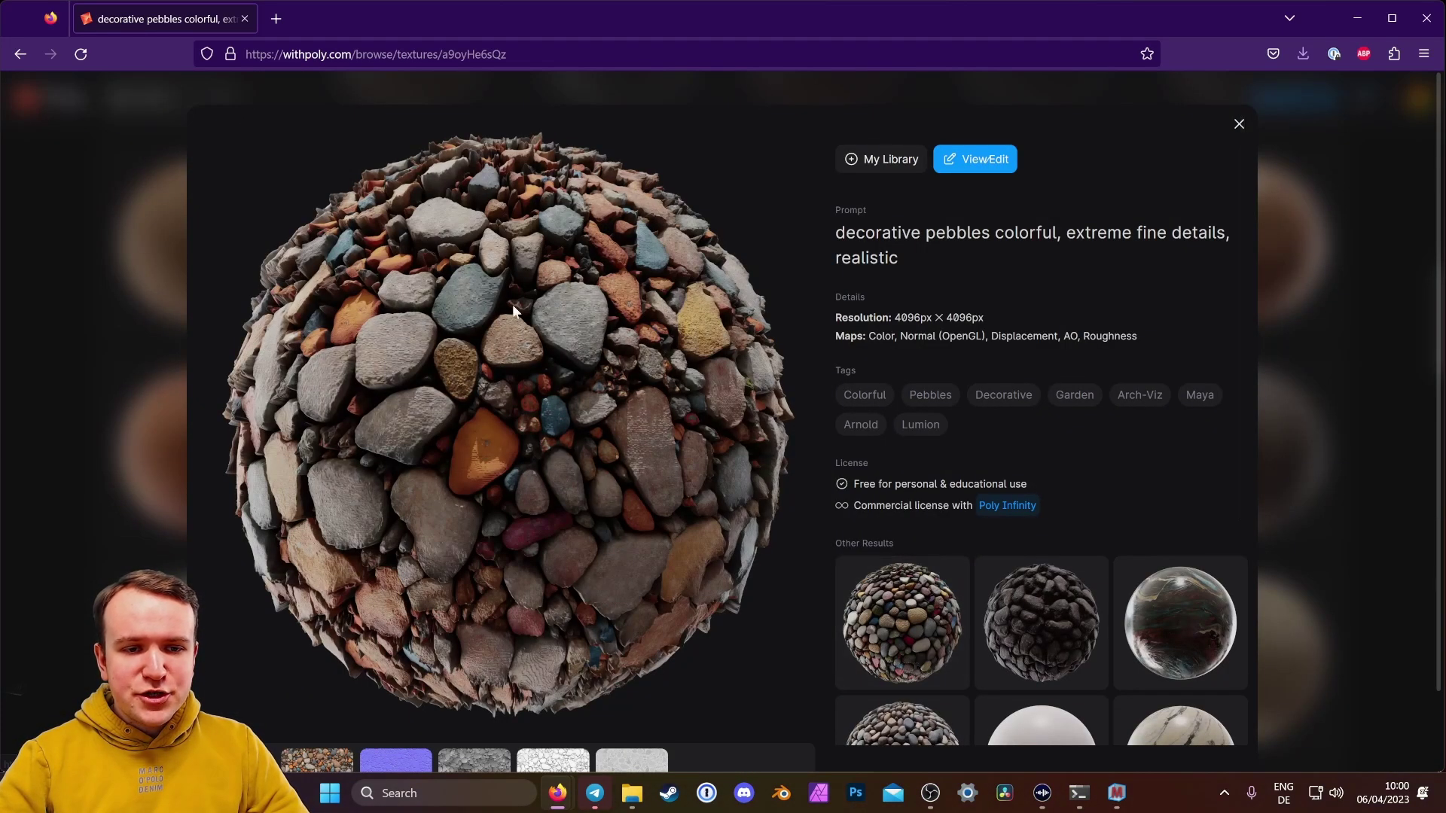
pyautogui.scroll(-2, 387, 518)
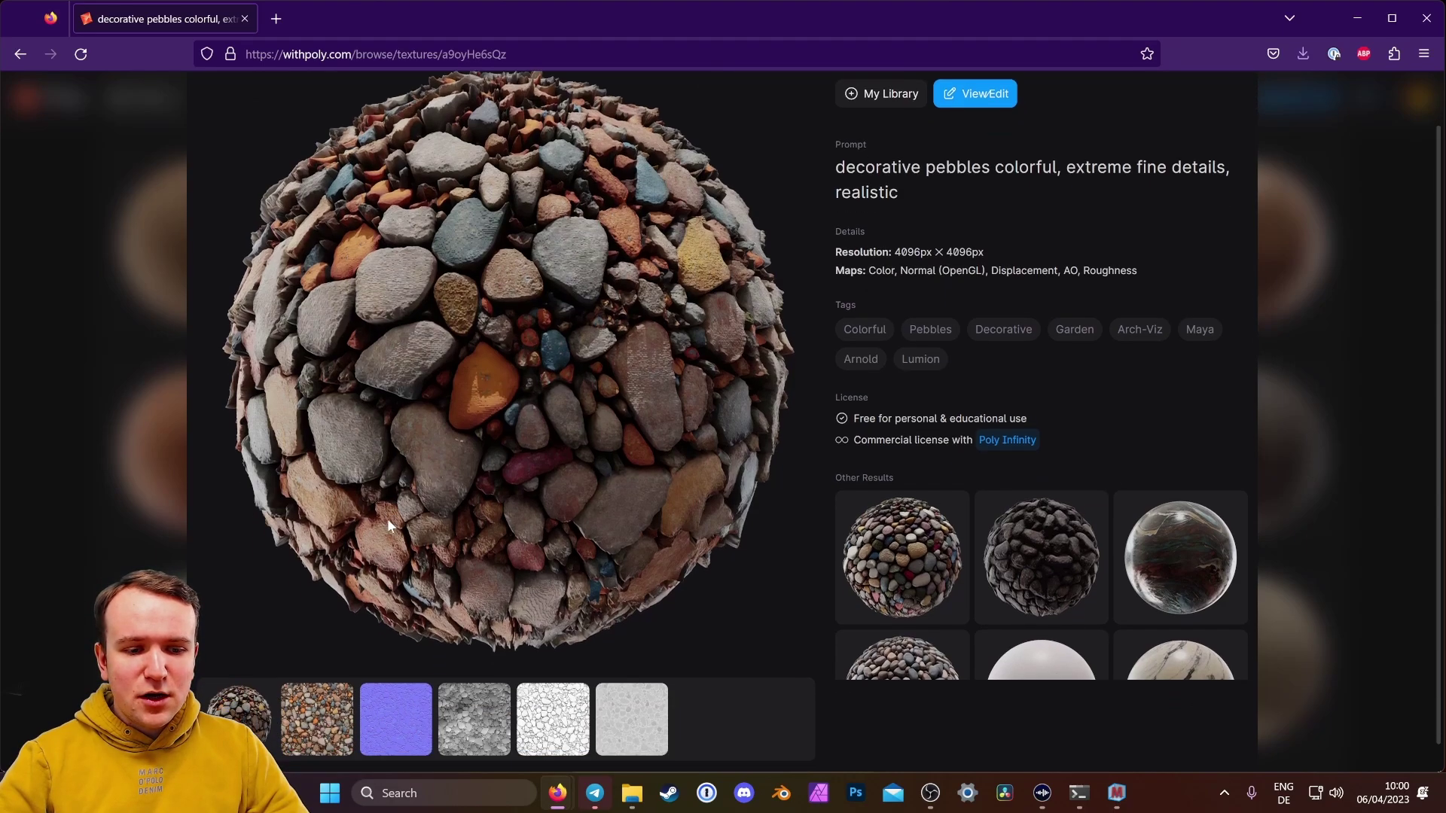
pyautogui.click(340, 694)
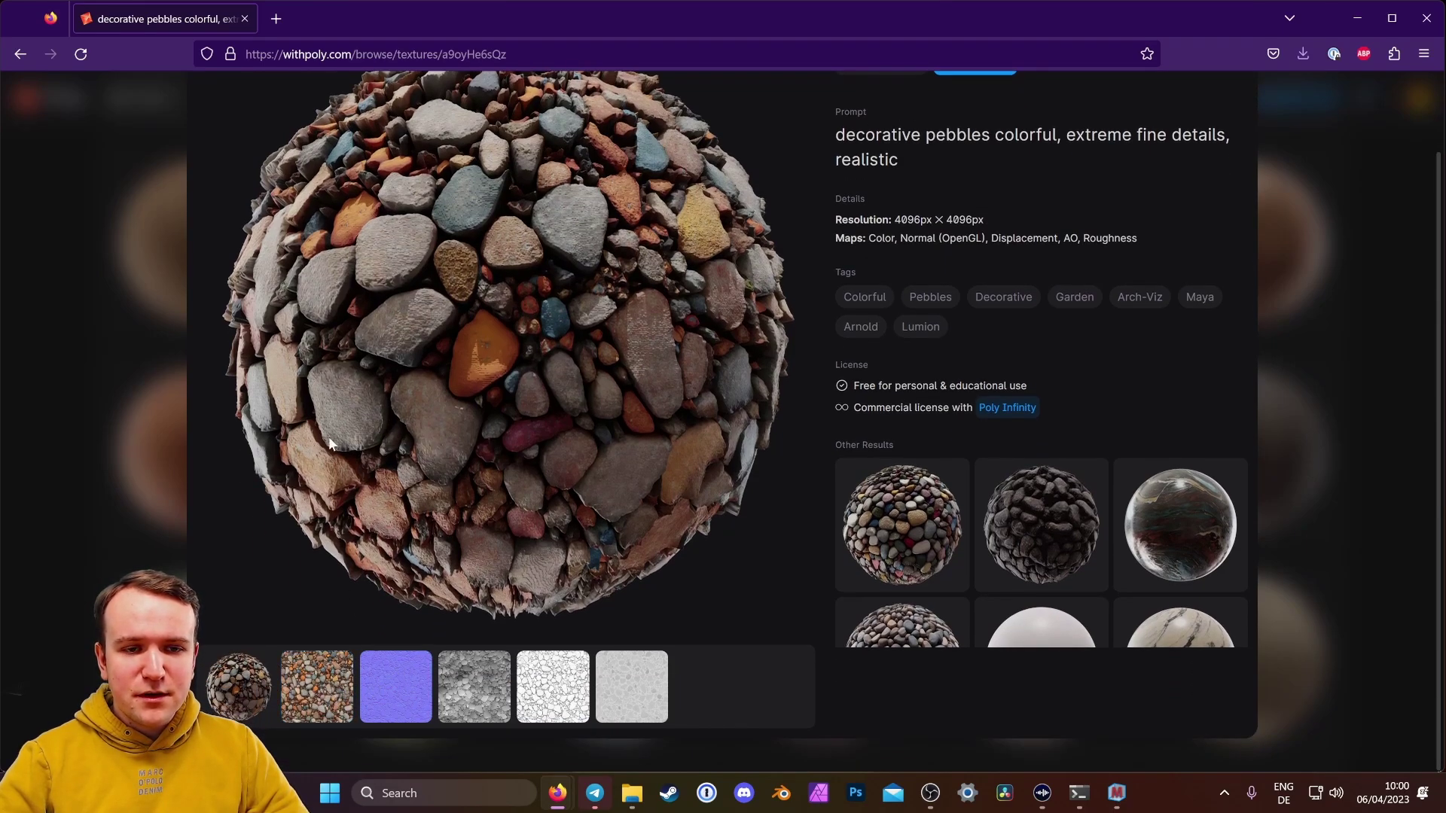
pyautogui.click(397, 689)
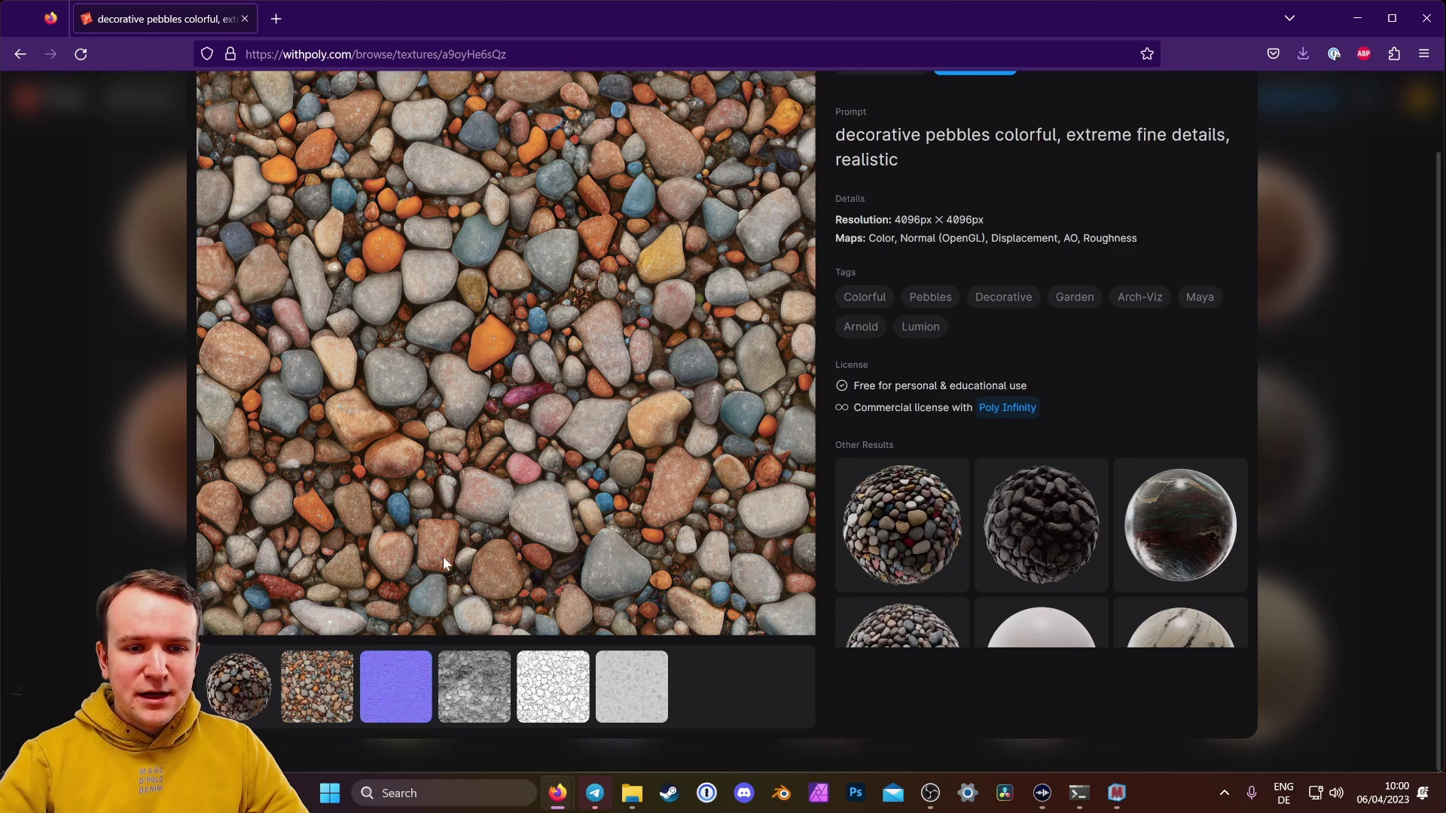
pyautogui.click(474, 684)
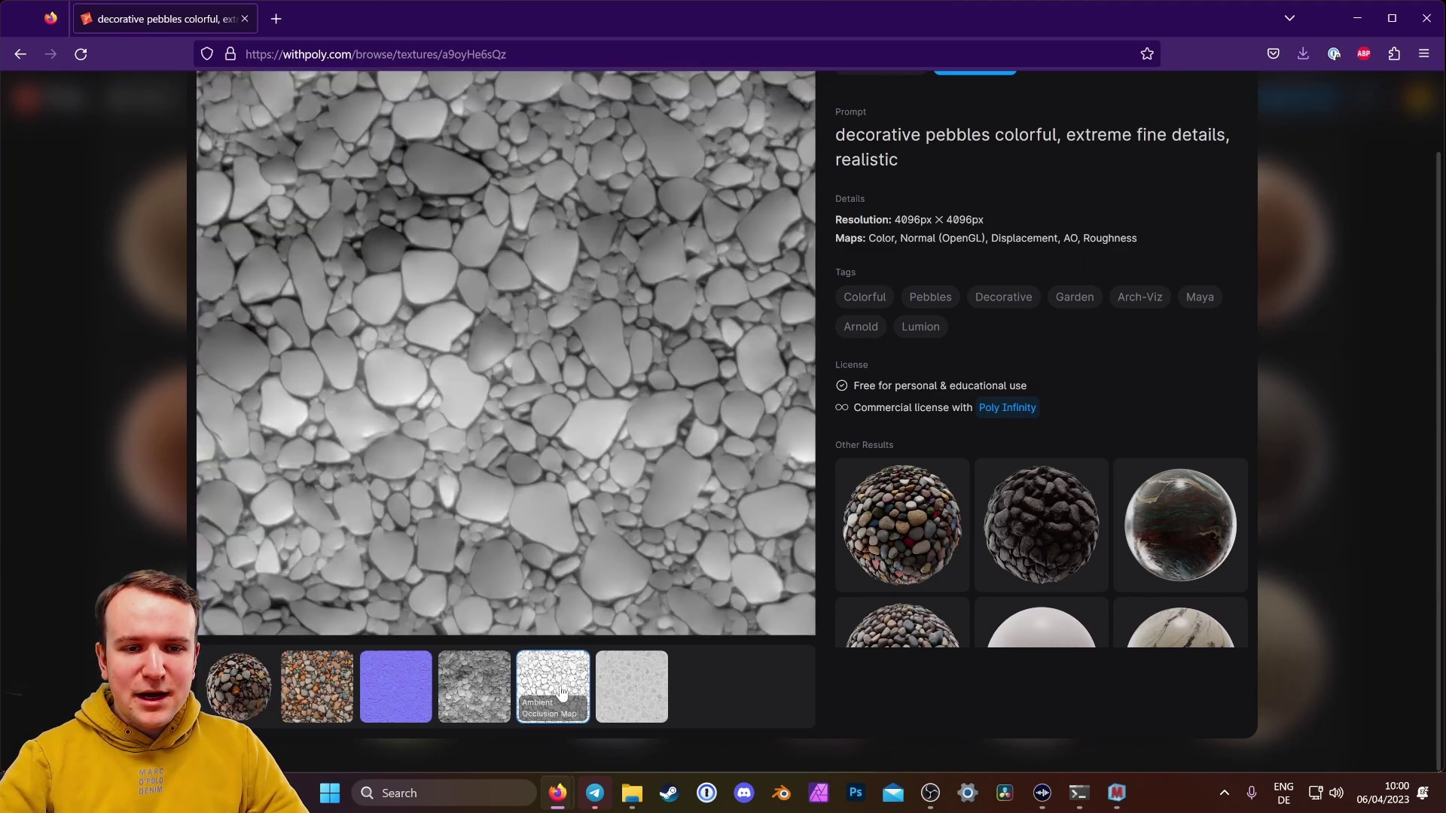
pyautogui.click(643, 690)
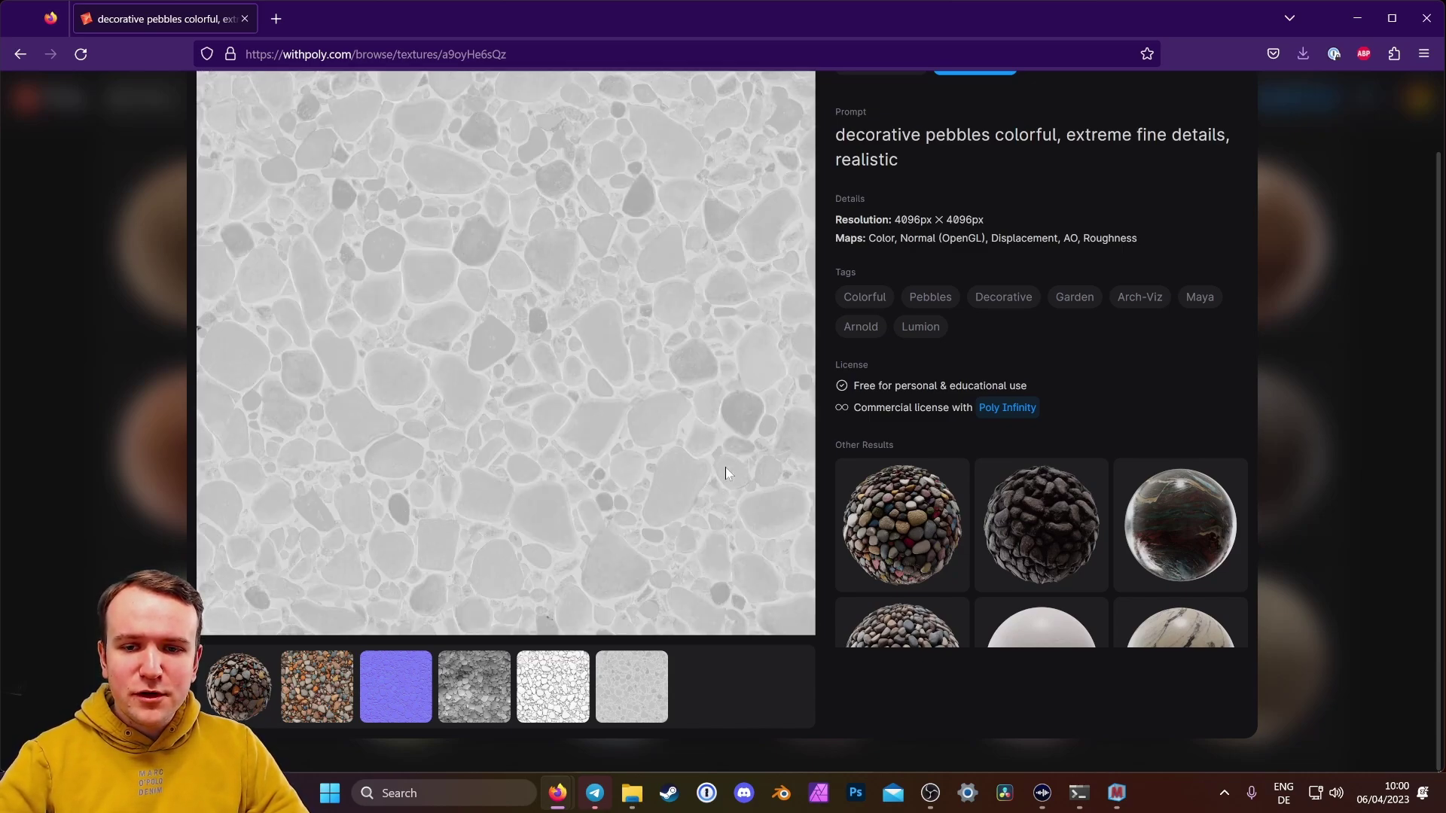
pyautogui.scroll(1, 743, 447)
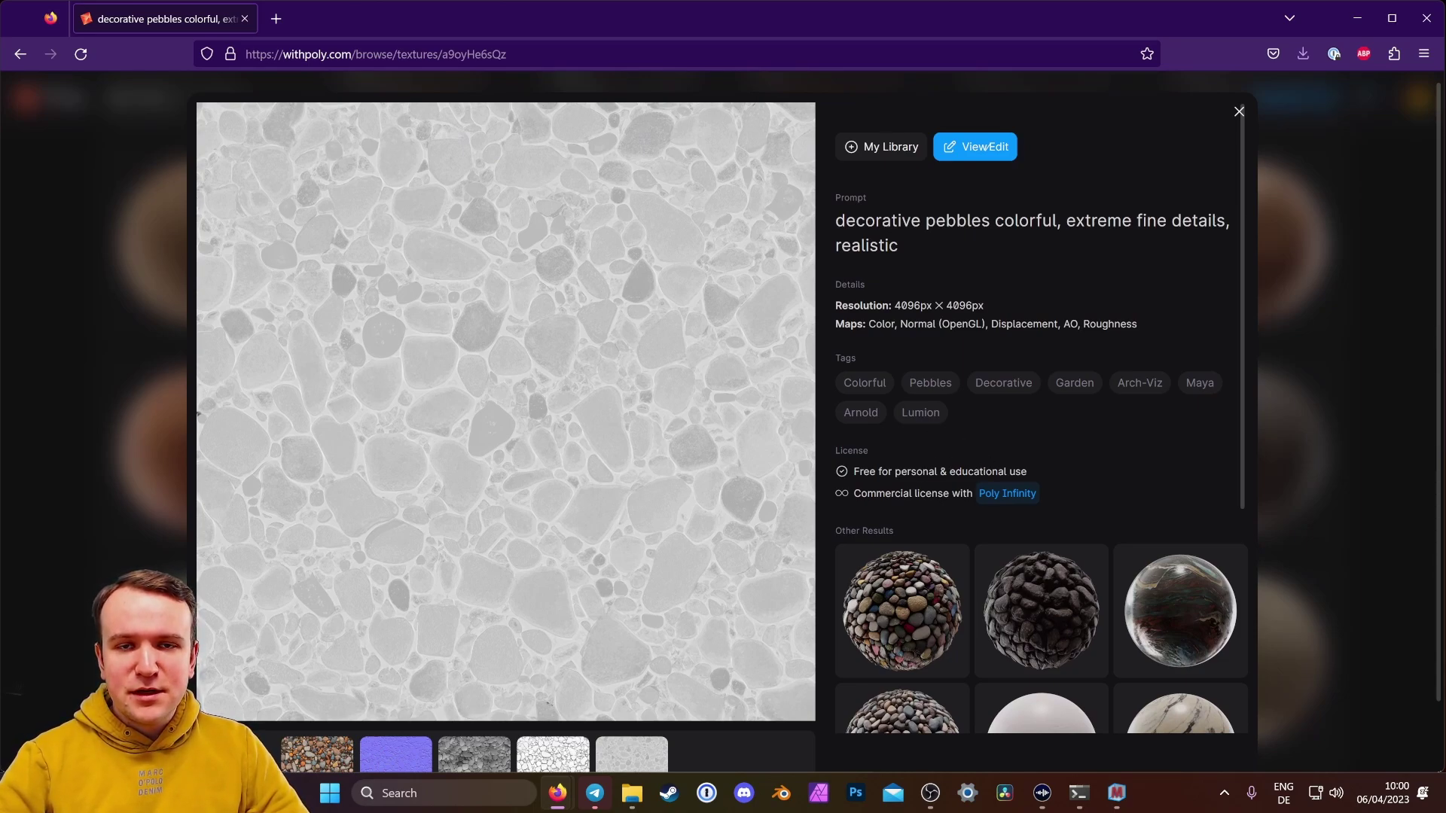
pyautogui.press('Escape')
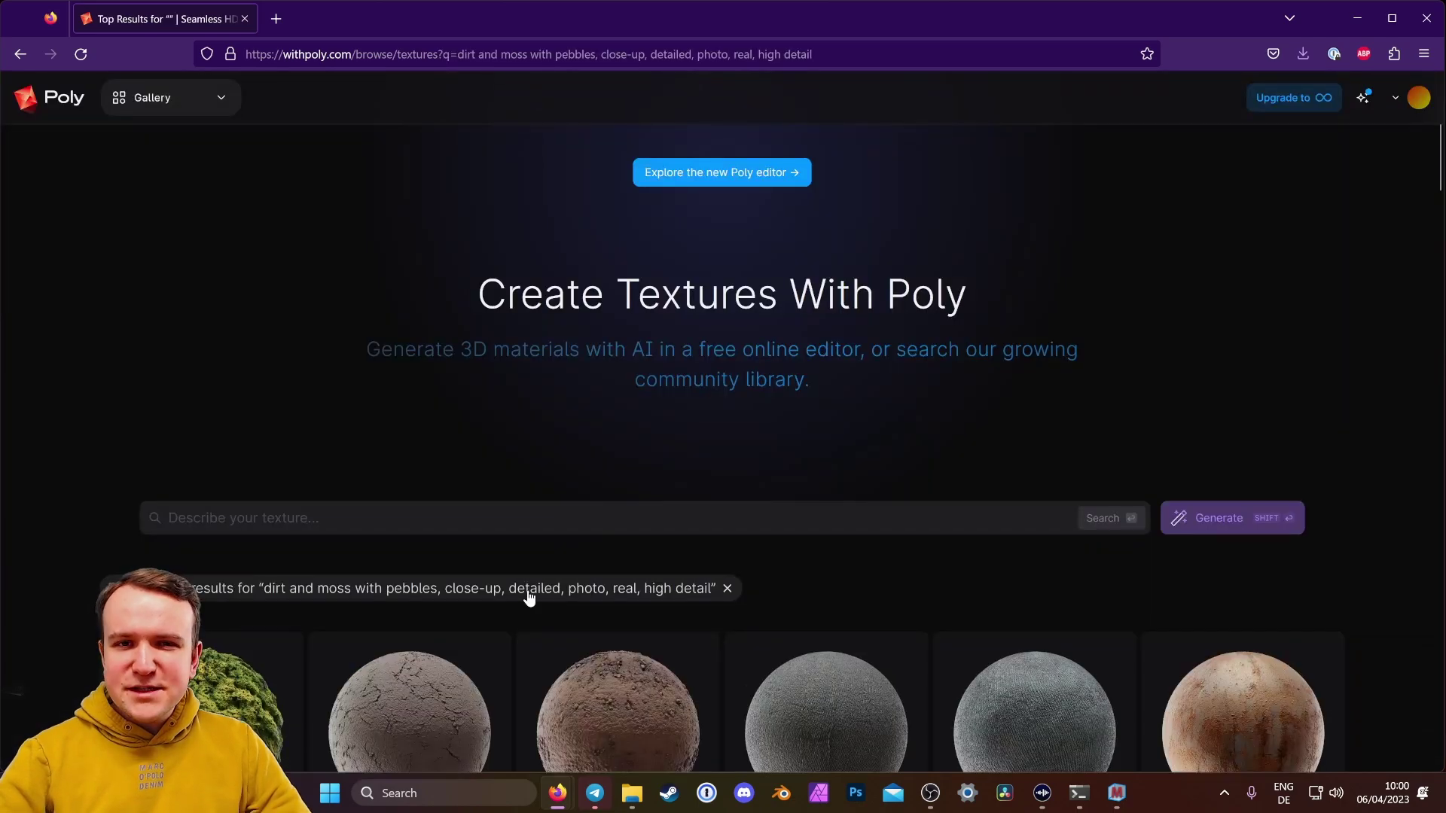
# Generate a new texture from the prompt "dirt and moss with pebbles, close-up, detailed, photo, real, high detail"
pyautogui.click(528, 518)
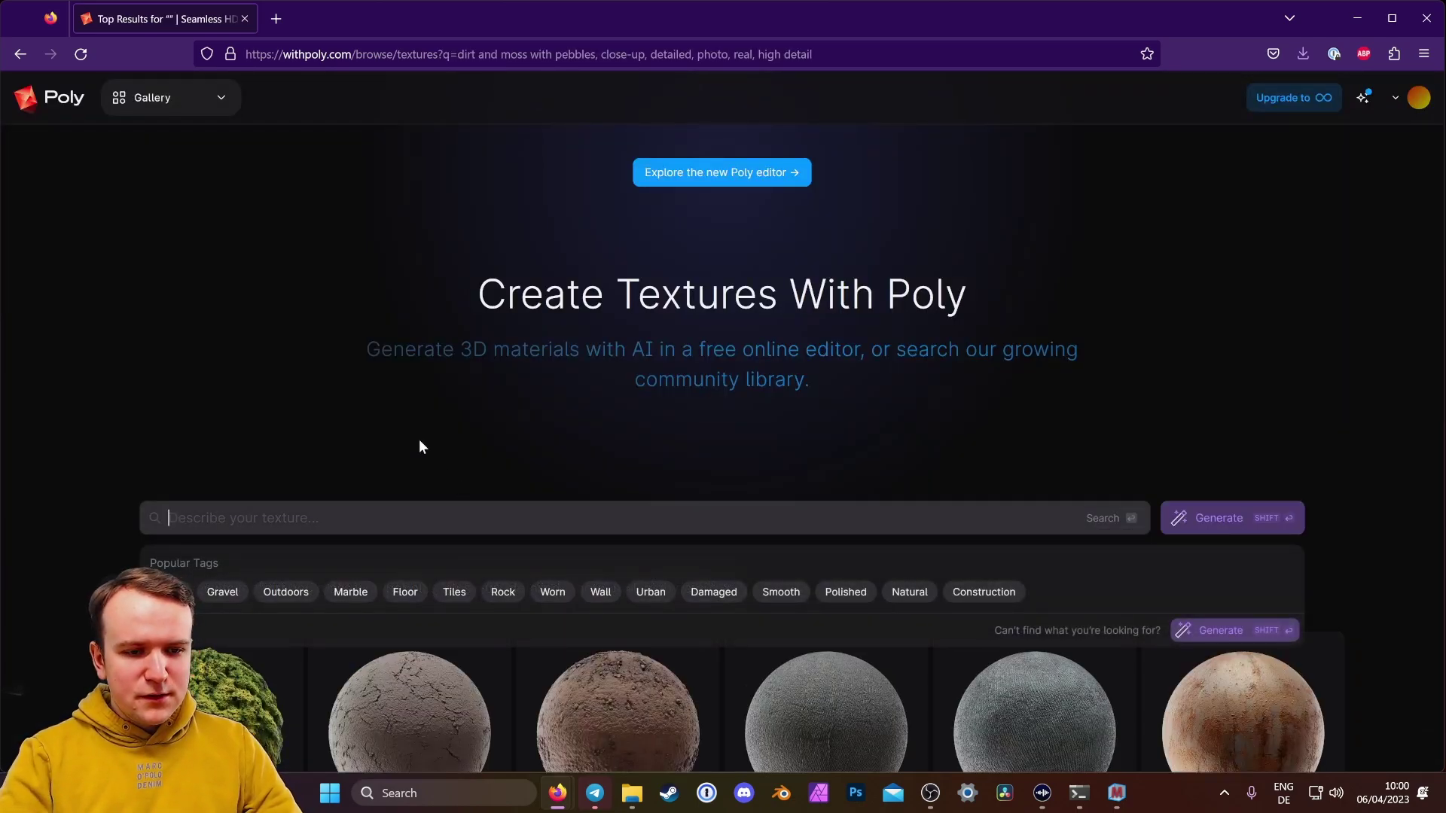
pyautogui.write('dirt and mo')
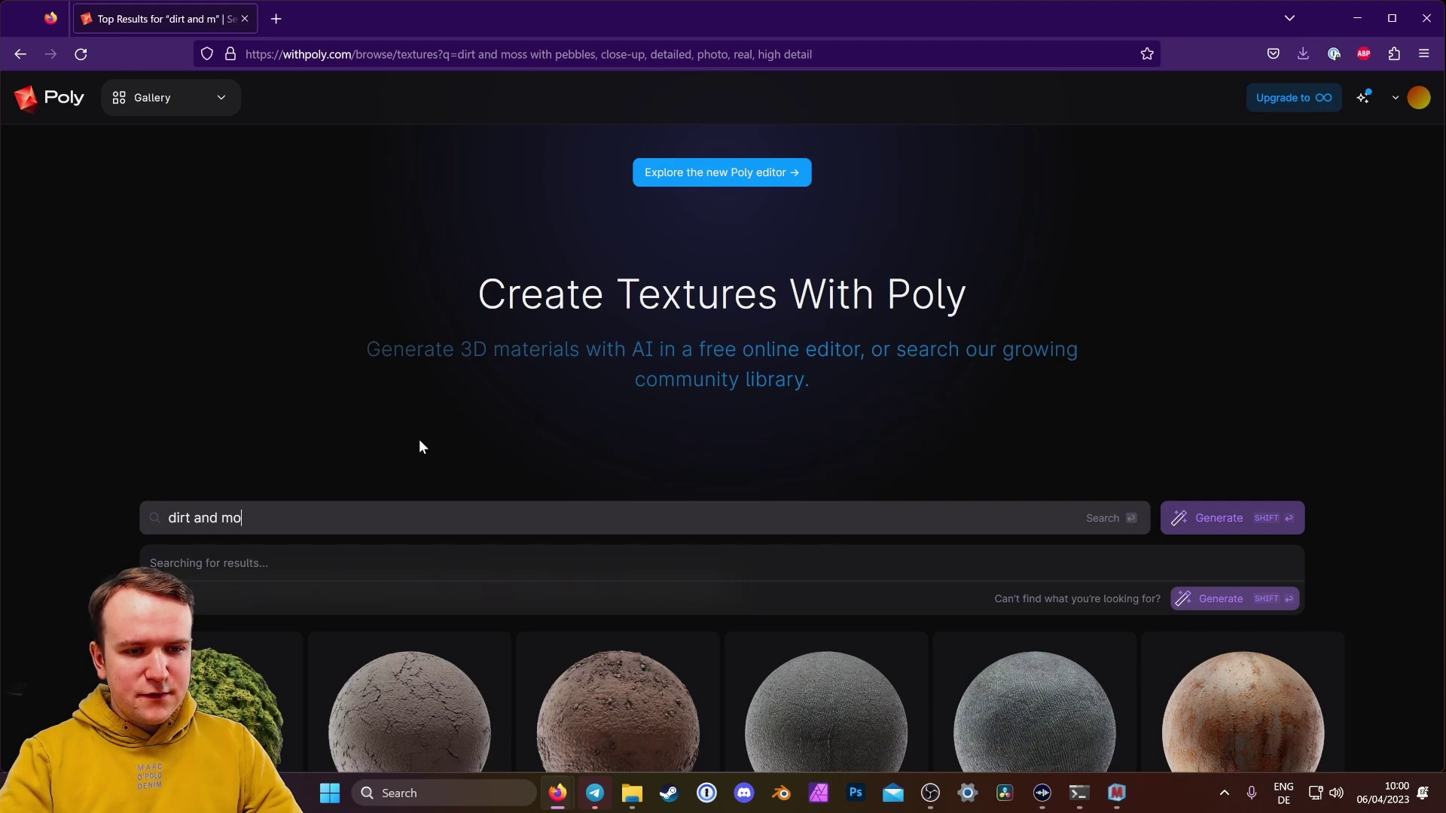
pyautogui.write('ss')
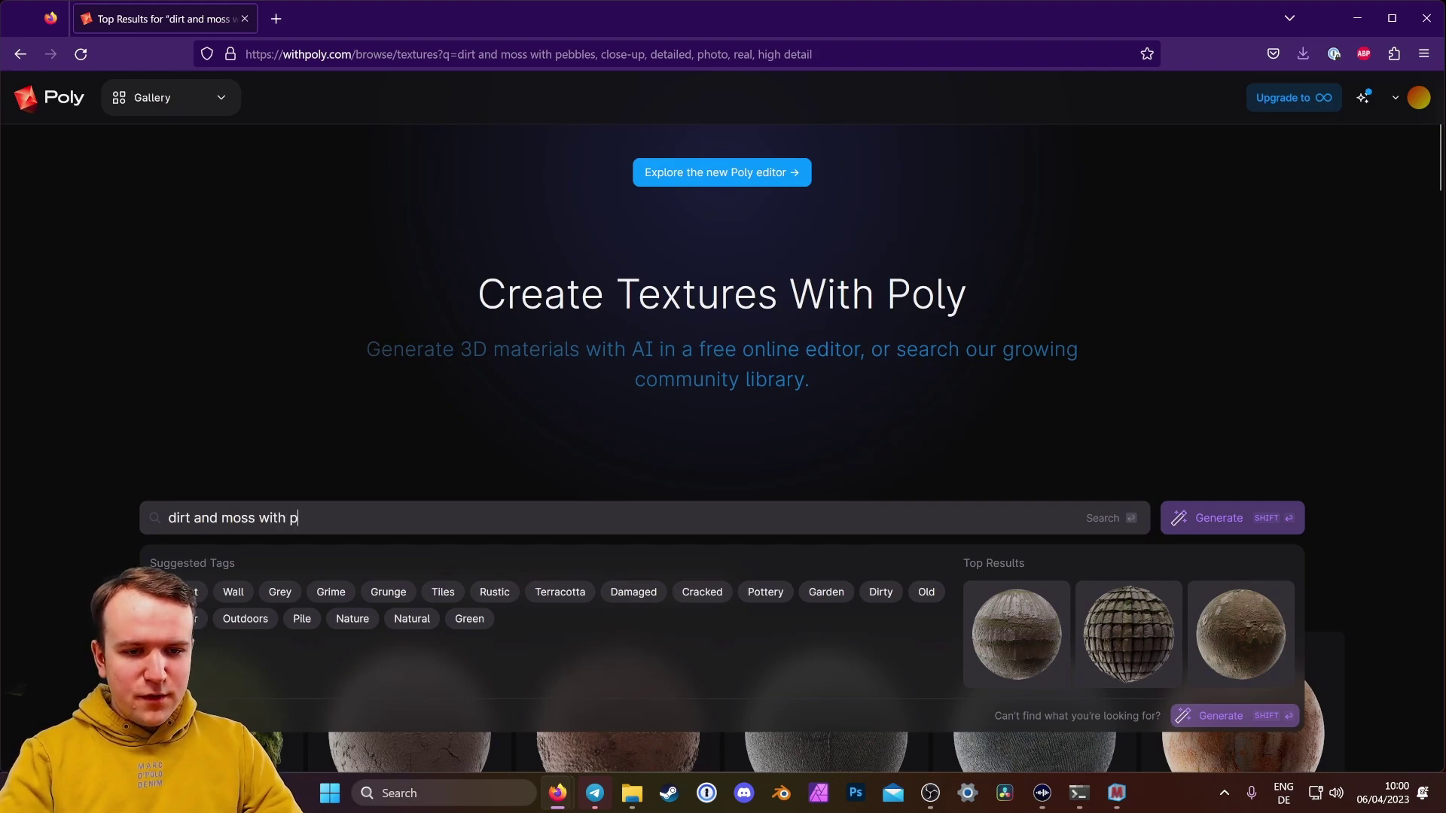
pyautogui.write('with pebbles, close-u')
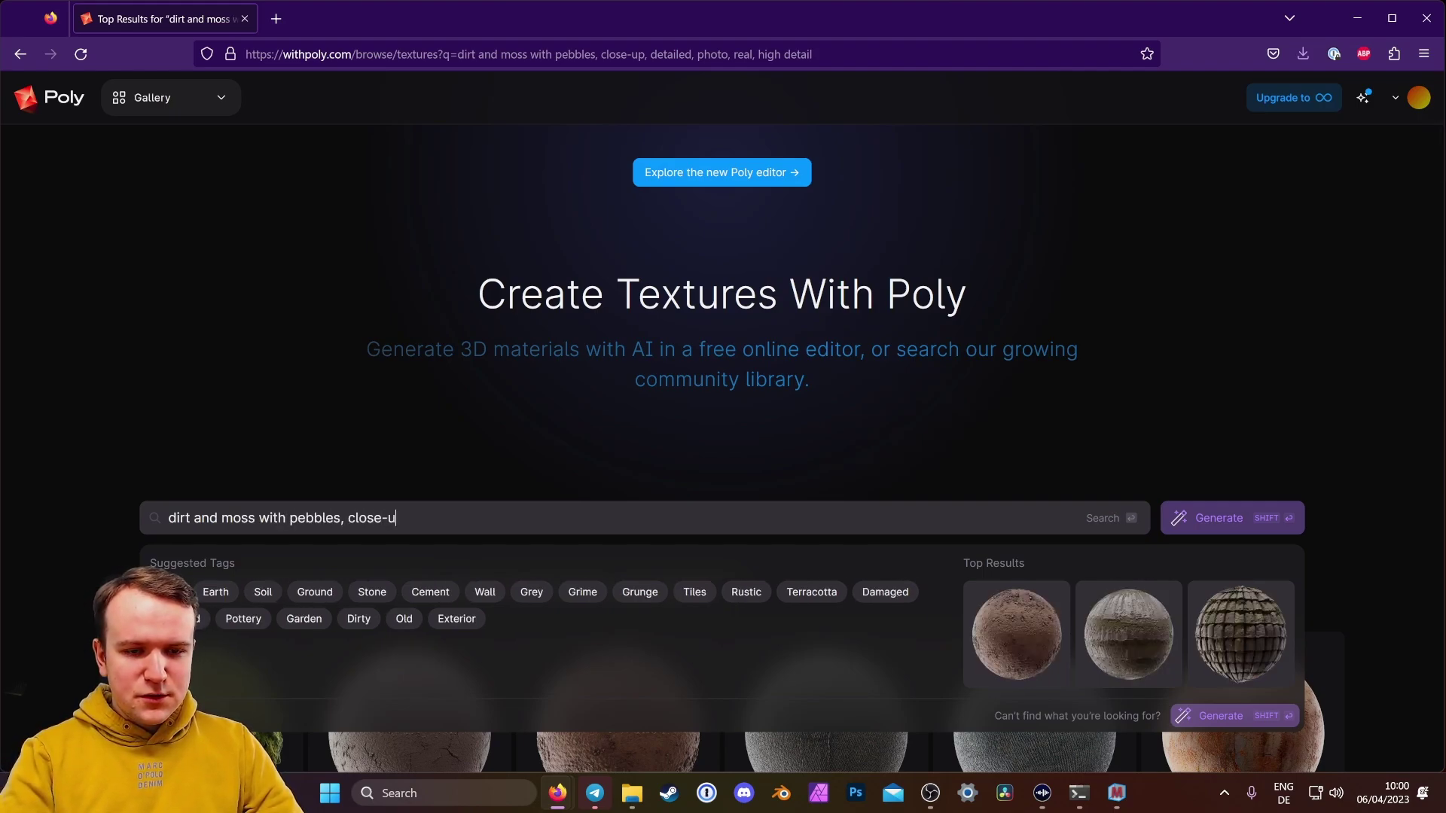
pyautogui.write('p, detailed, photo, real, high detail')
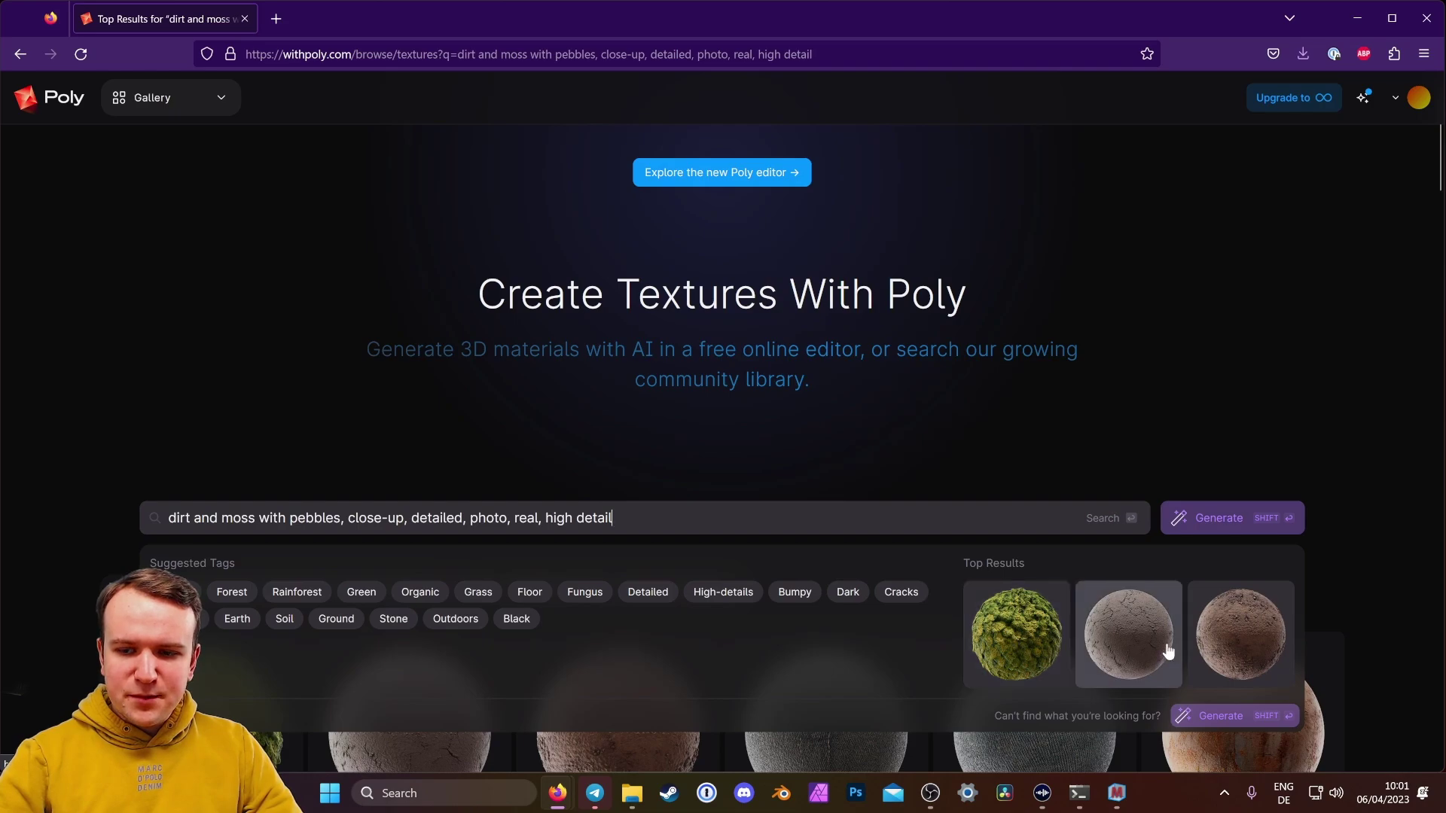
pyautogui.click(1240, 717)
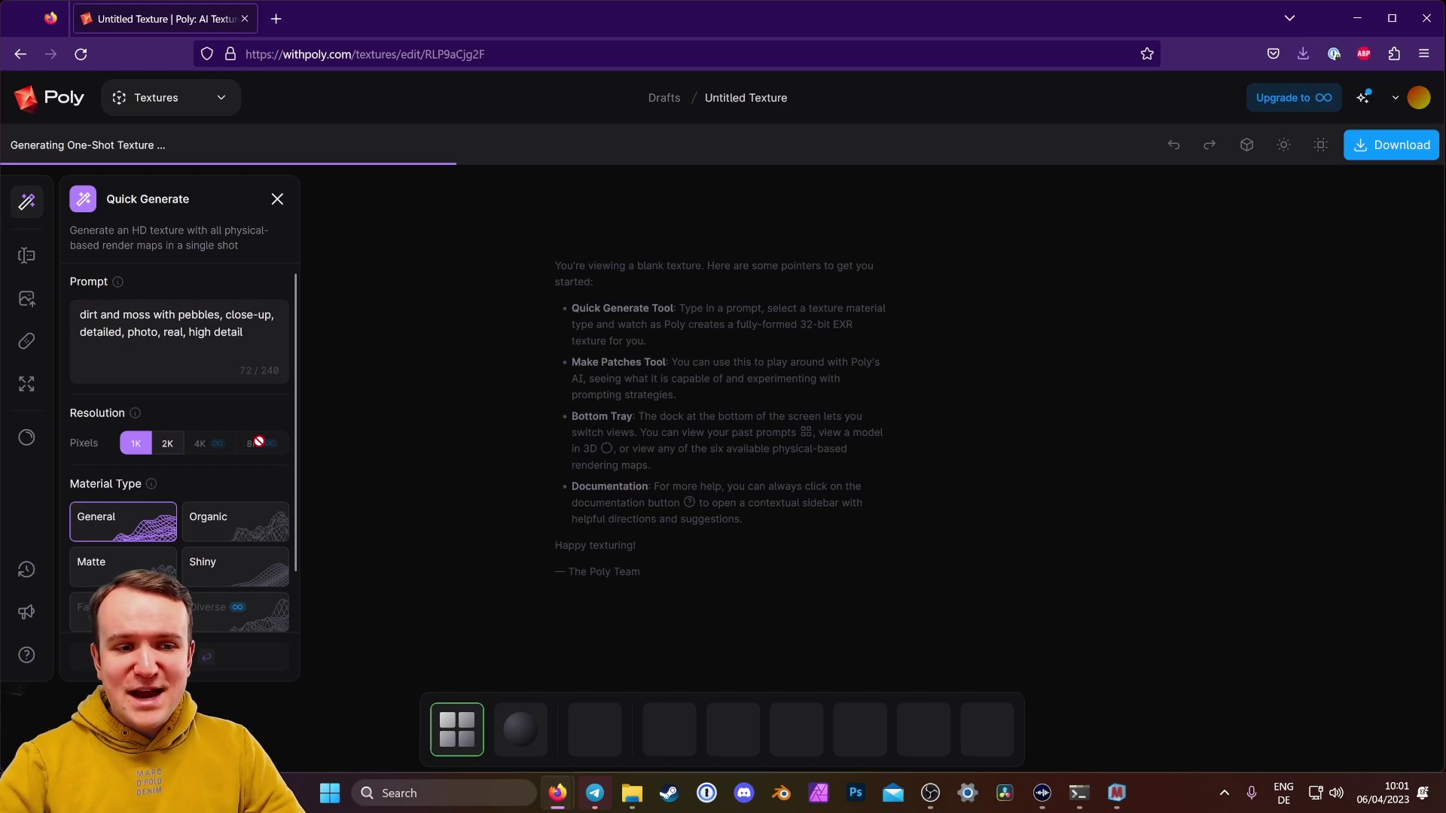
pyautogui.scroll(-1, 226, 477)
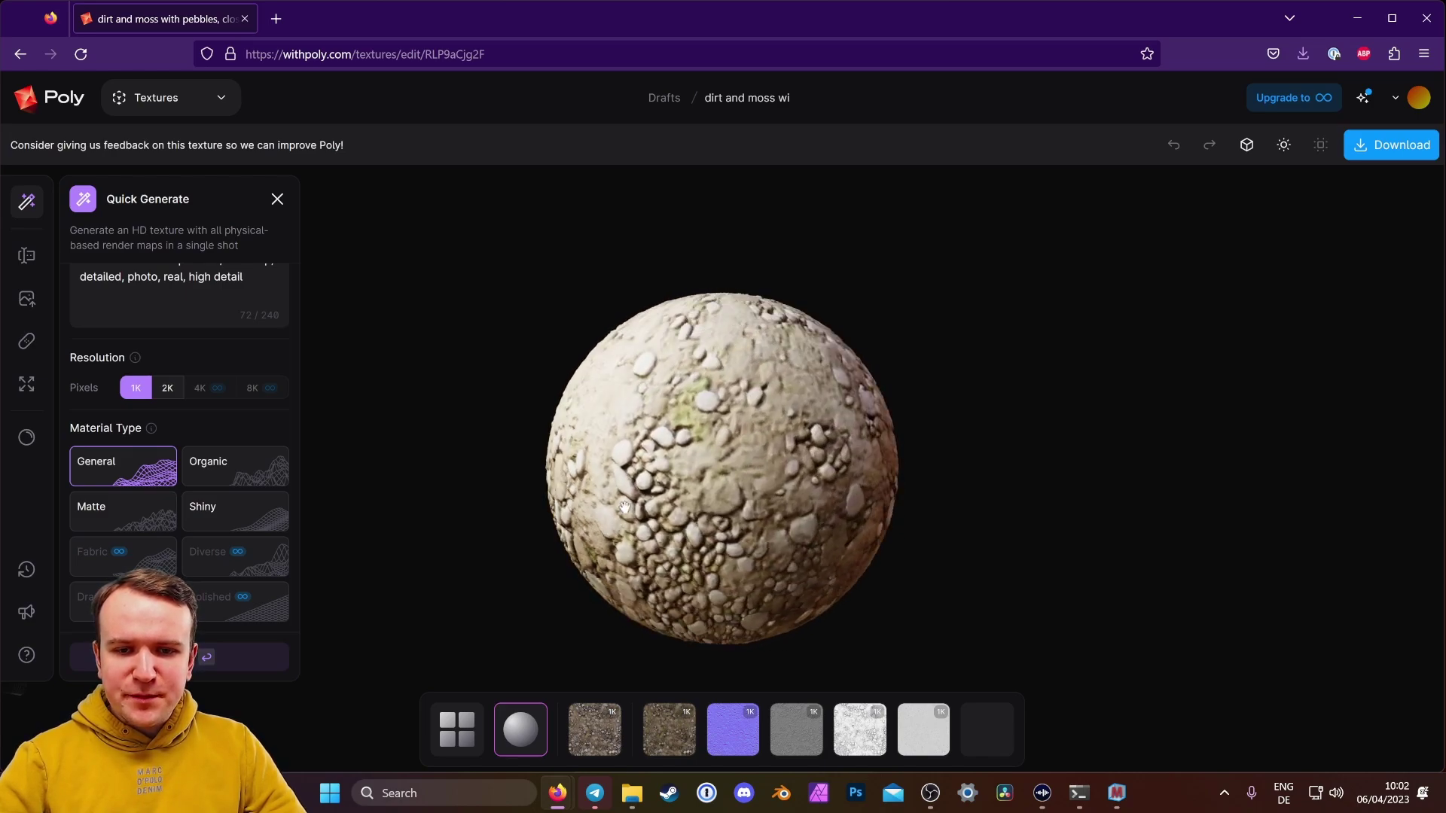
# Set the preview's environment HDRI to Sunset (4000K) and examine the textured sphere up close and from several sides
pyautogui.scroll(3, 762, 457)
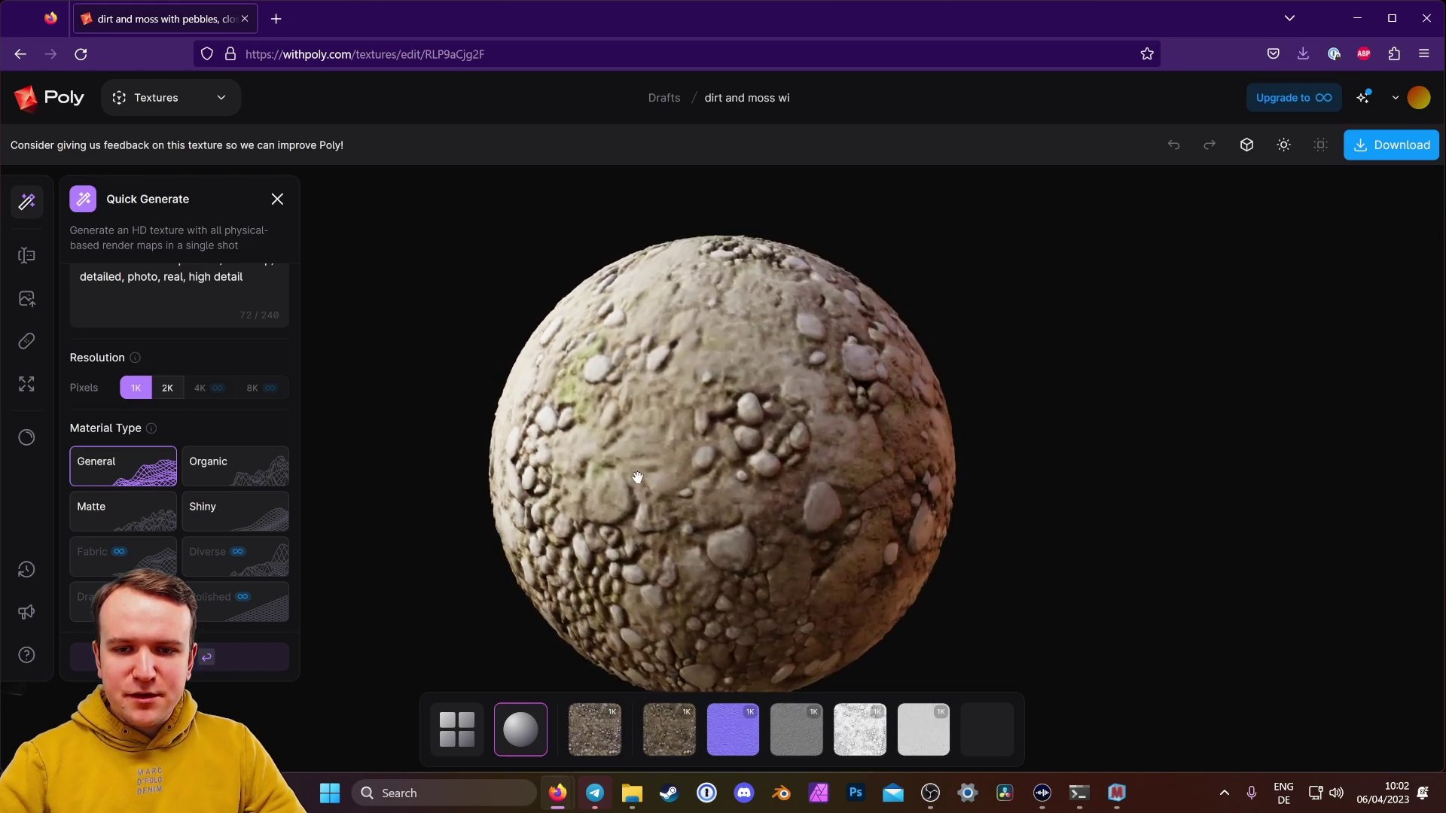
pyautogui.scroll(-3, 708, 456)
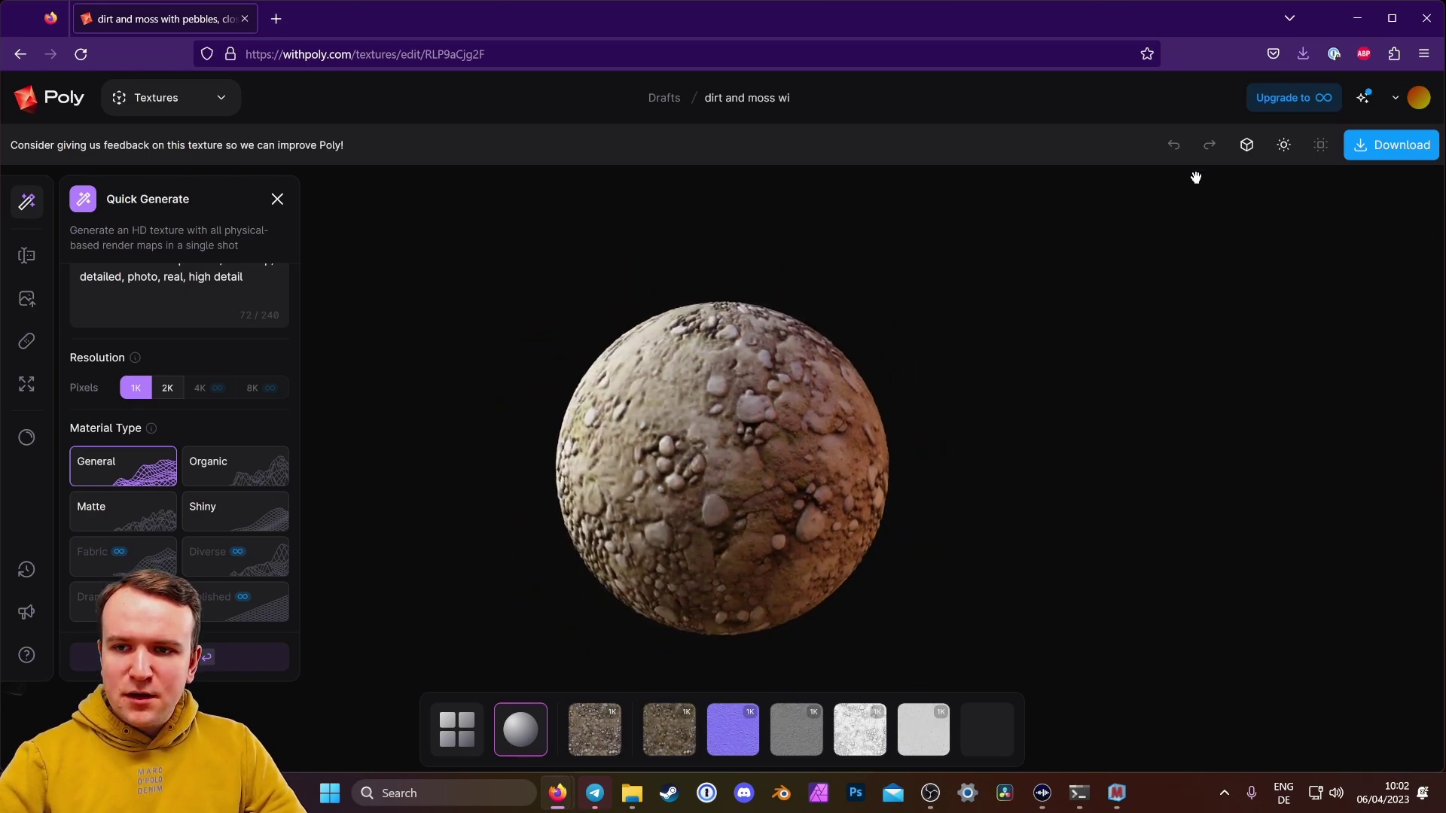
pyautogui.click(1285, 145)
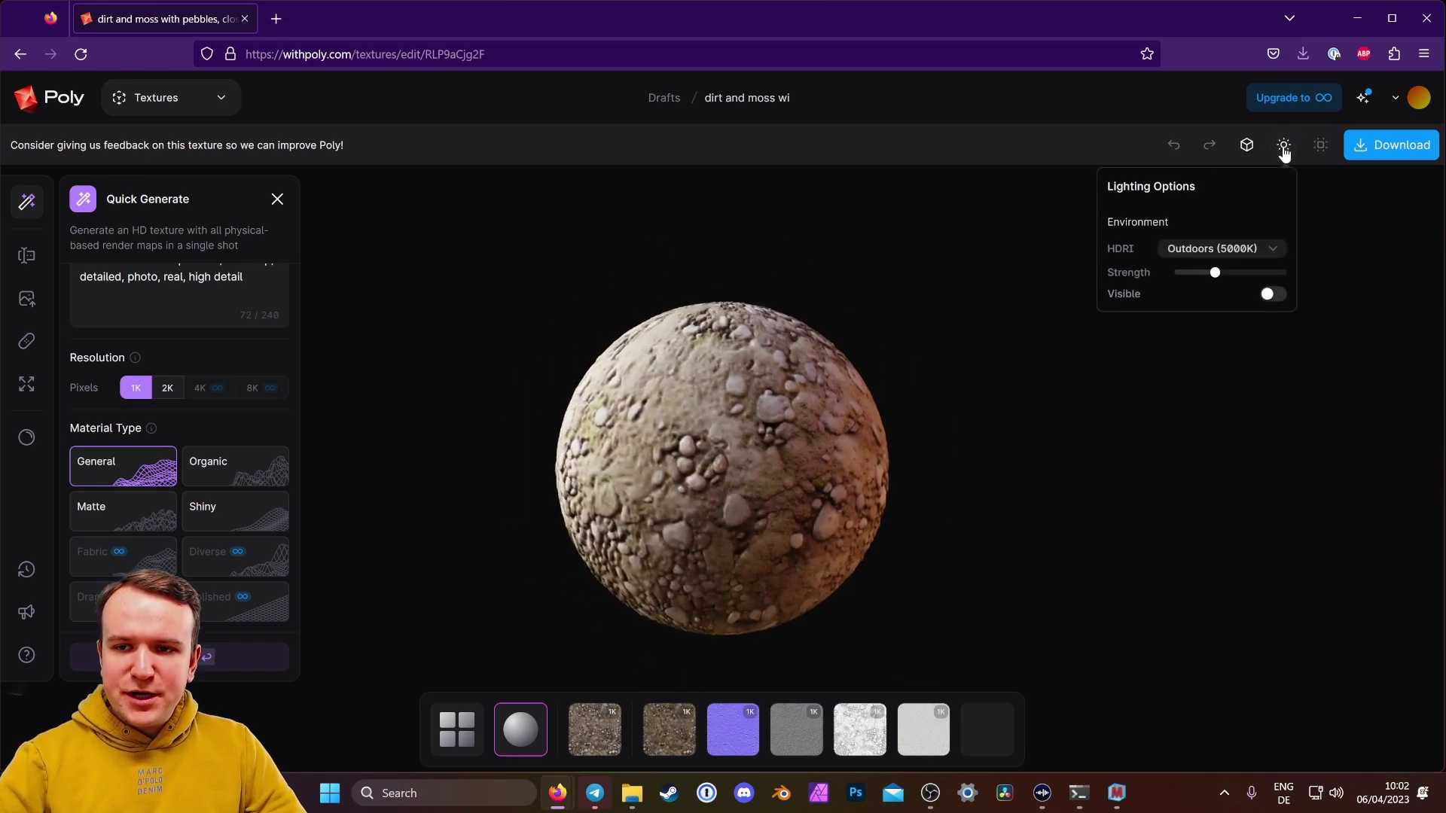
pyautogui.click(1190, 251)
pyautogui.click(1189, 311)
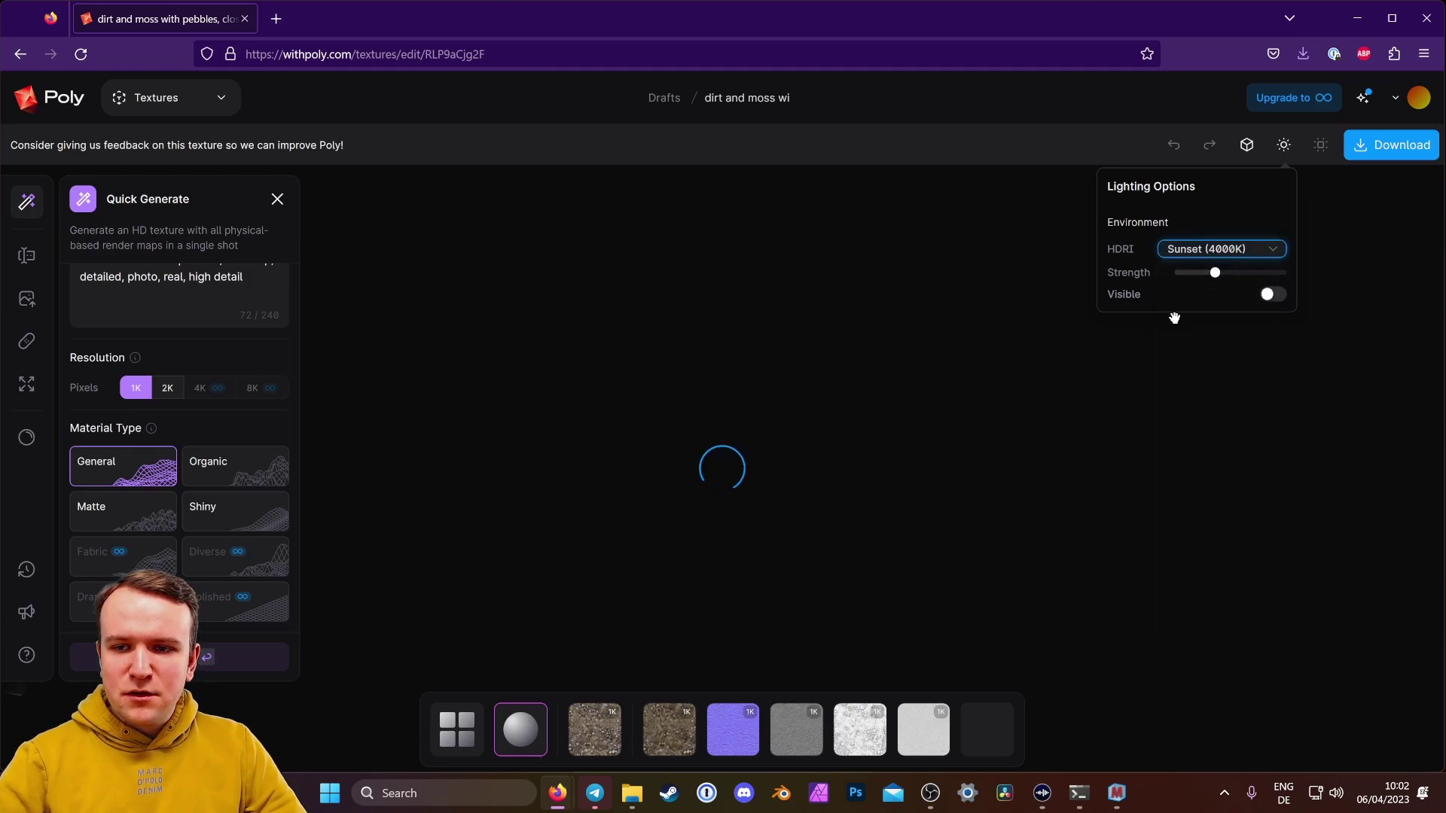
pyautogui.moveTo(778, 451); pyautogui.dragTo(888, 422)
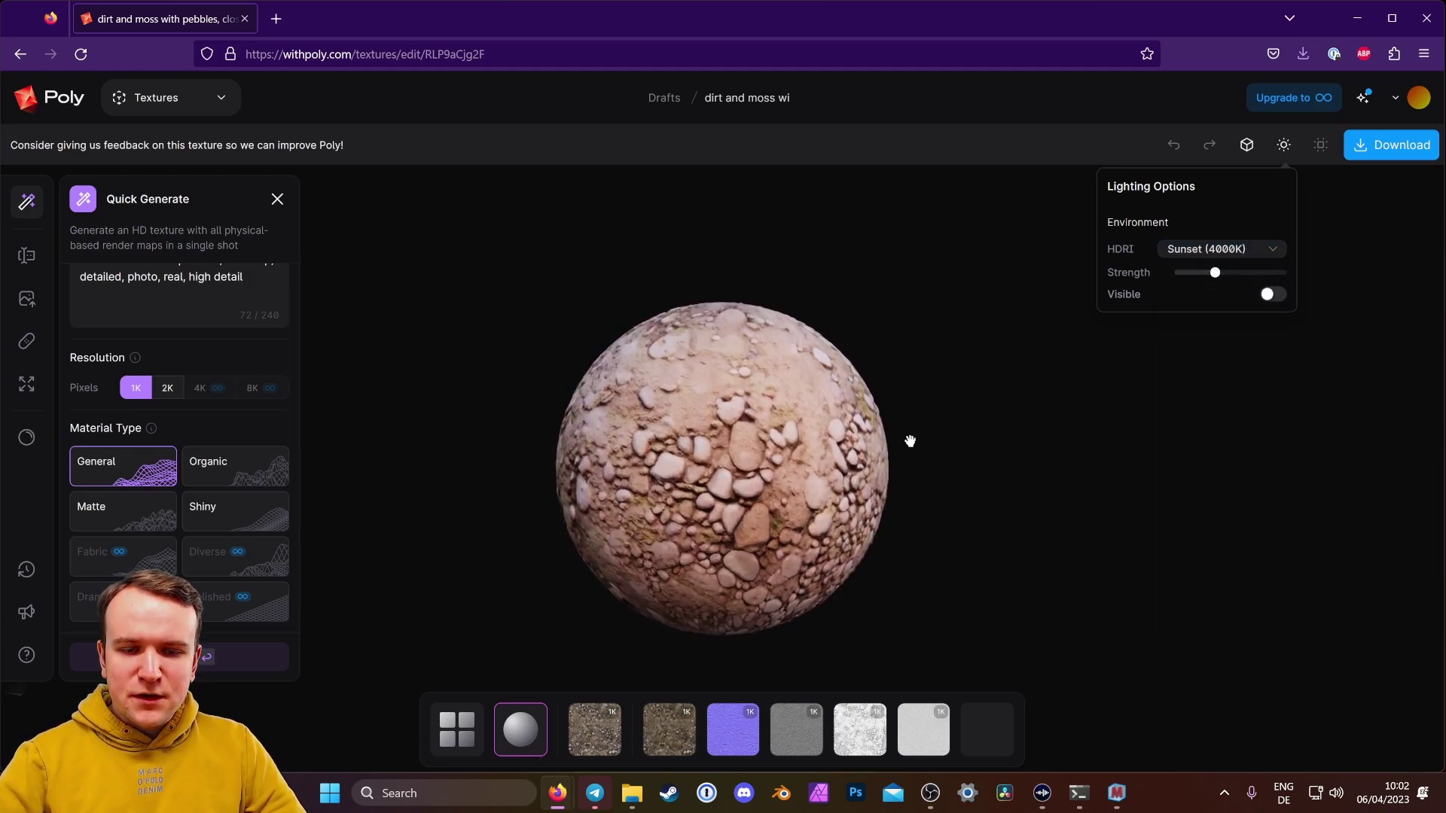
pyautogui.click(910, 441)
pyautogui.click(1284, 145)
pyautogui.moveTo(791, 436); pyautogui.dragTo(685, 472)
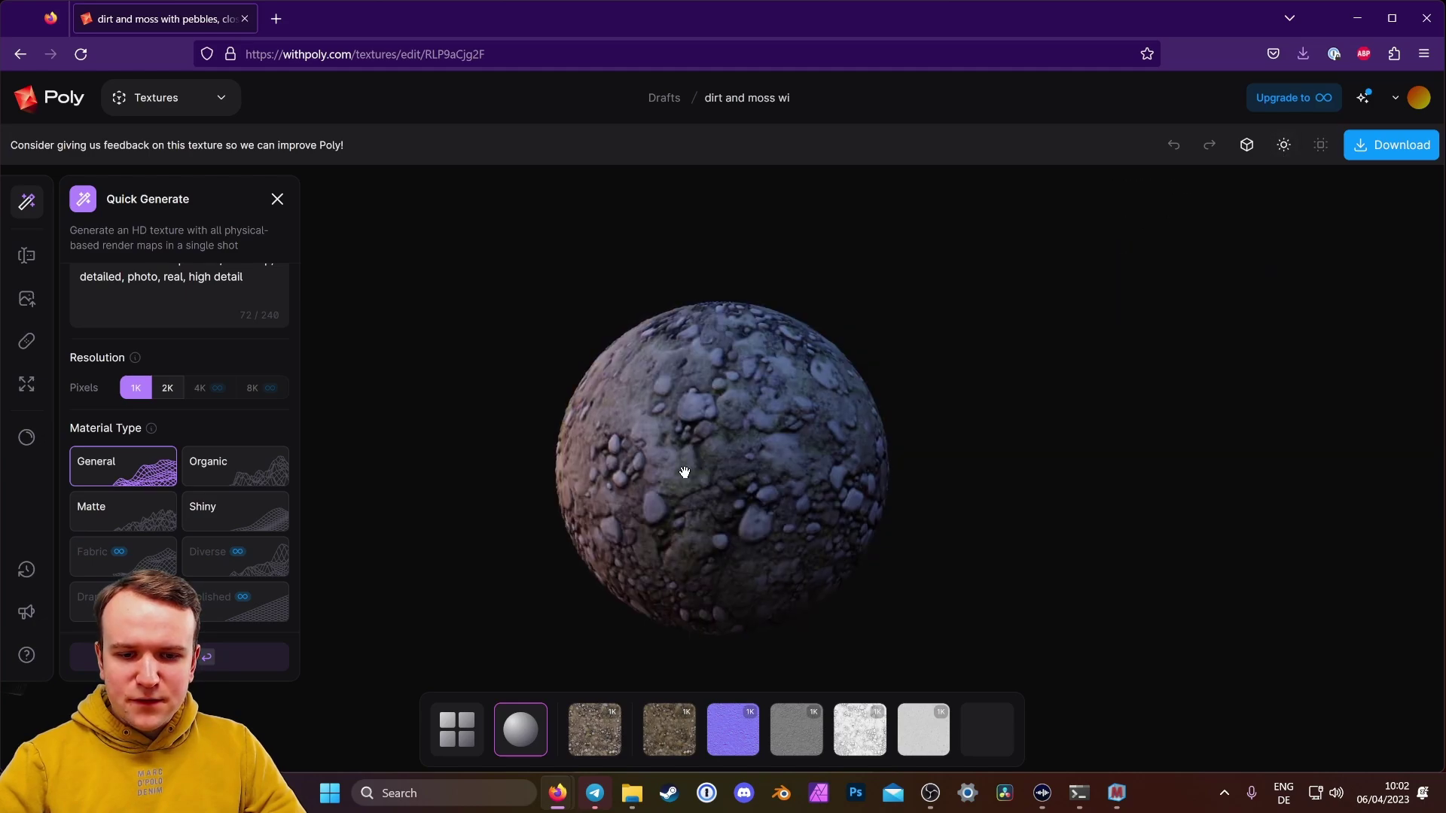
# View the generated texture's render, color, normal, height, ambient occlusion and roughness maps, return to the color map and open the prompts view
pyautogui.click(597, 736)
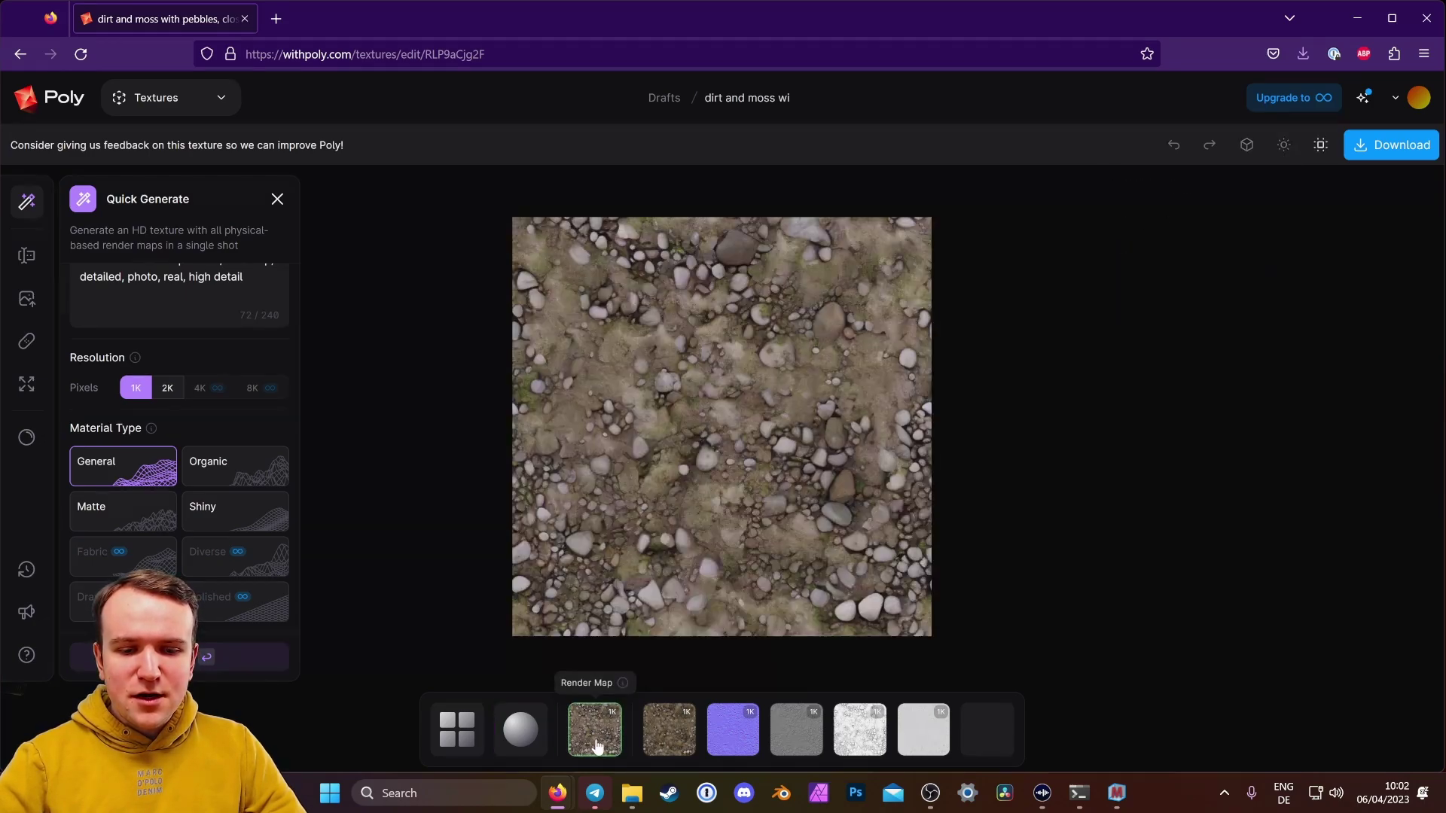
pyautogui.click(670, 725)
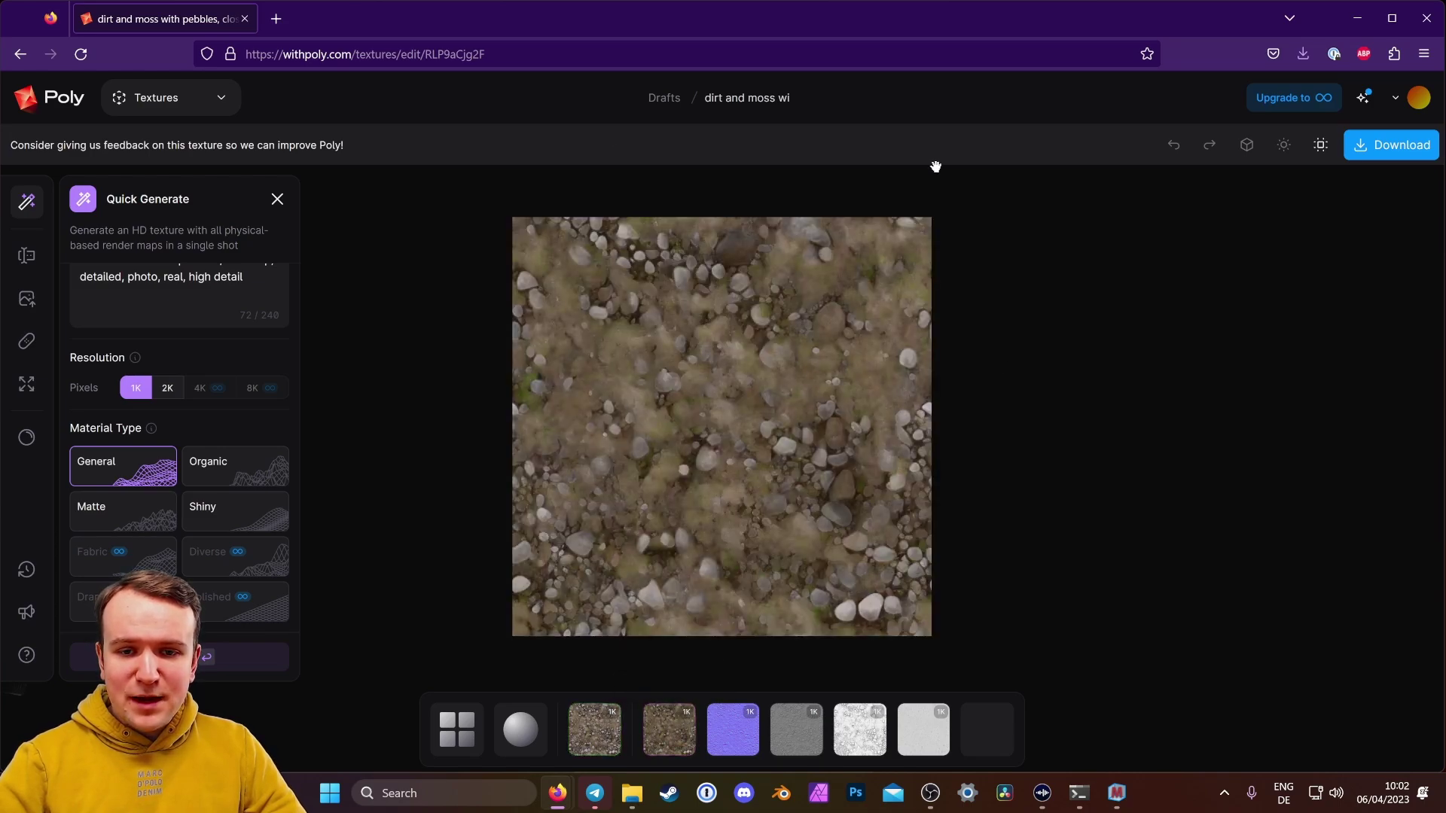
pyautogui.click(735, 734)
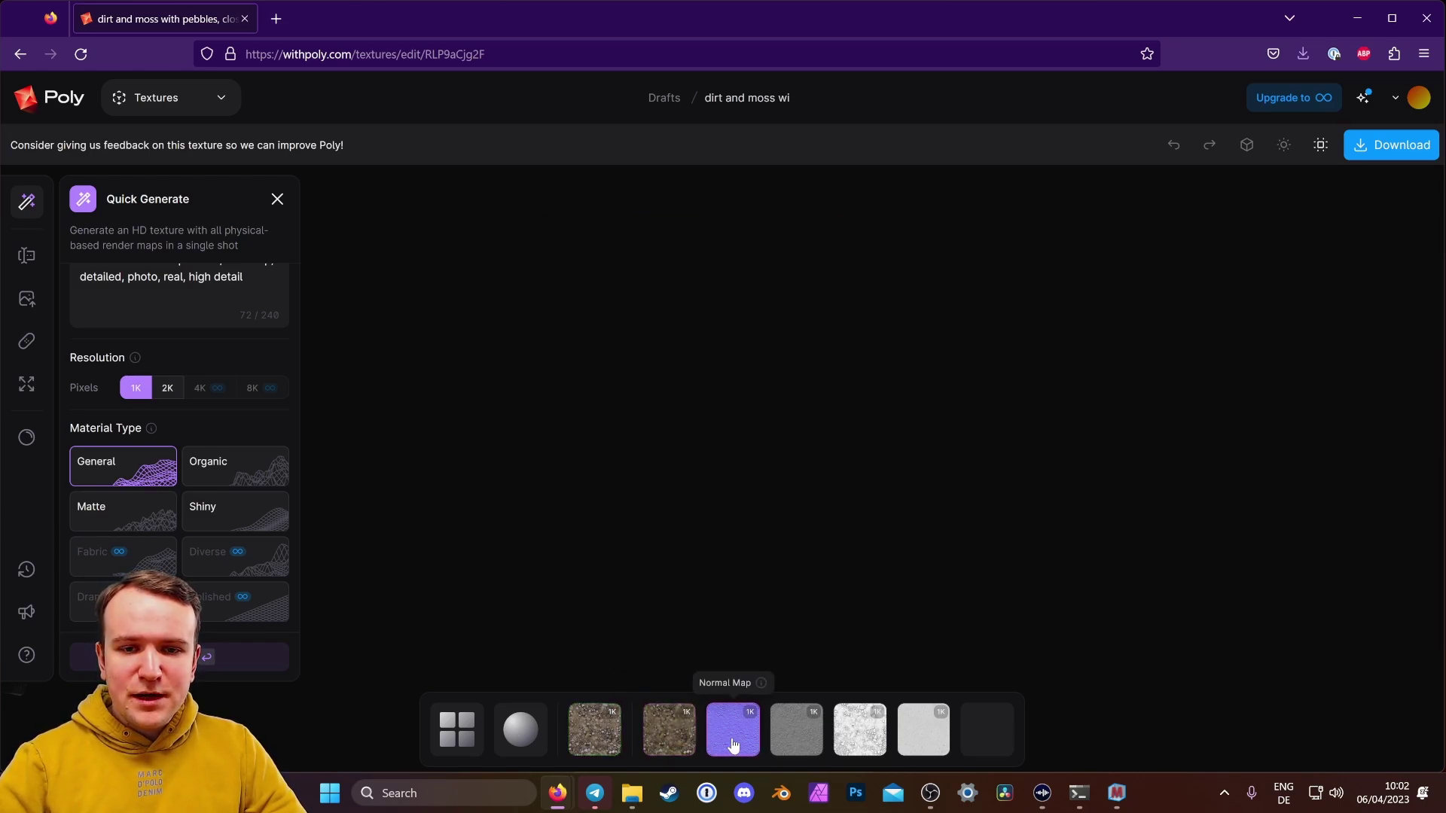
pyautogui.click(784, 742)
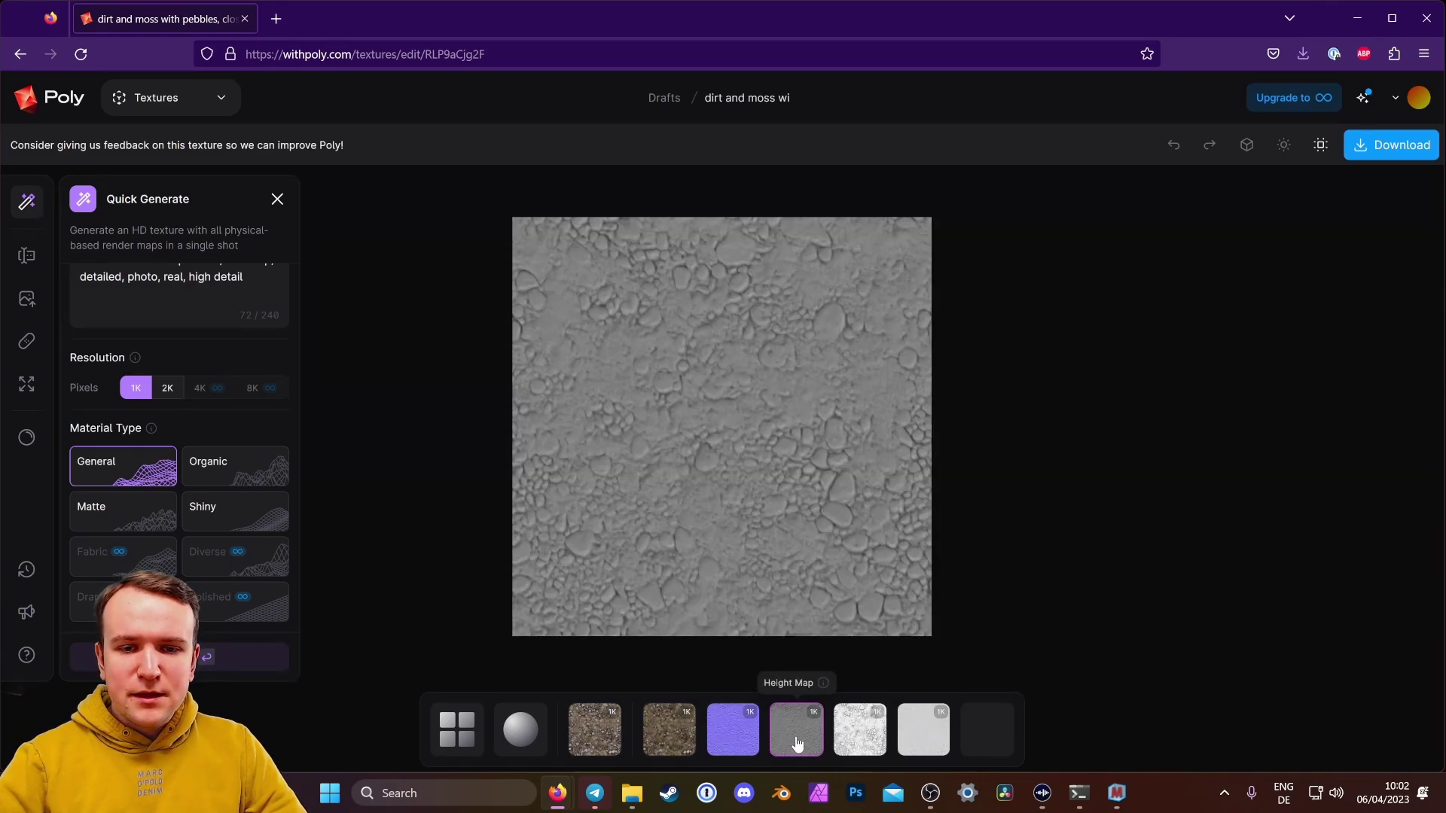
pyautogui.click(868, 742)
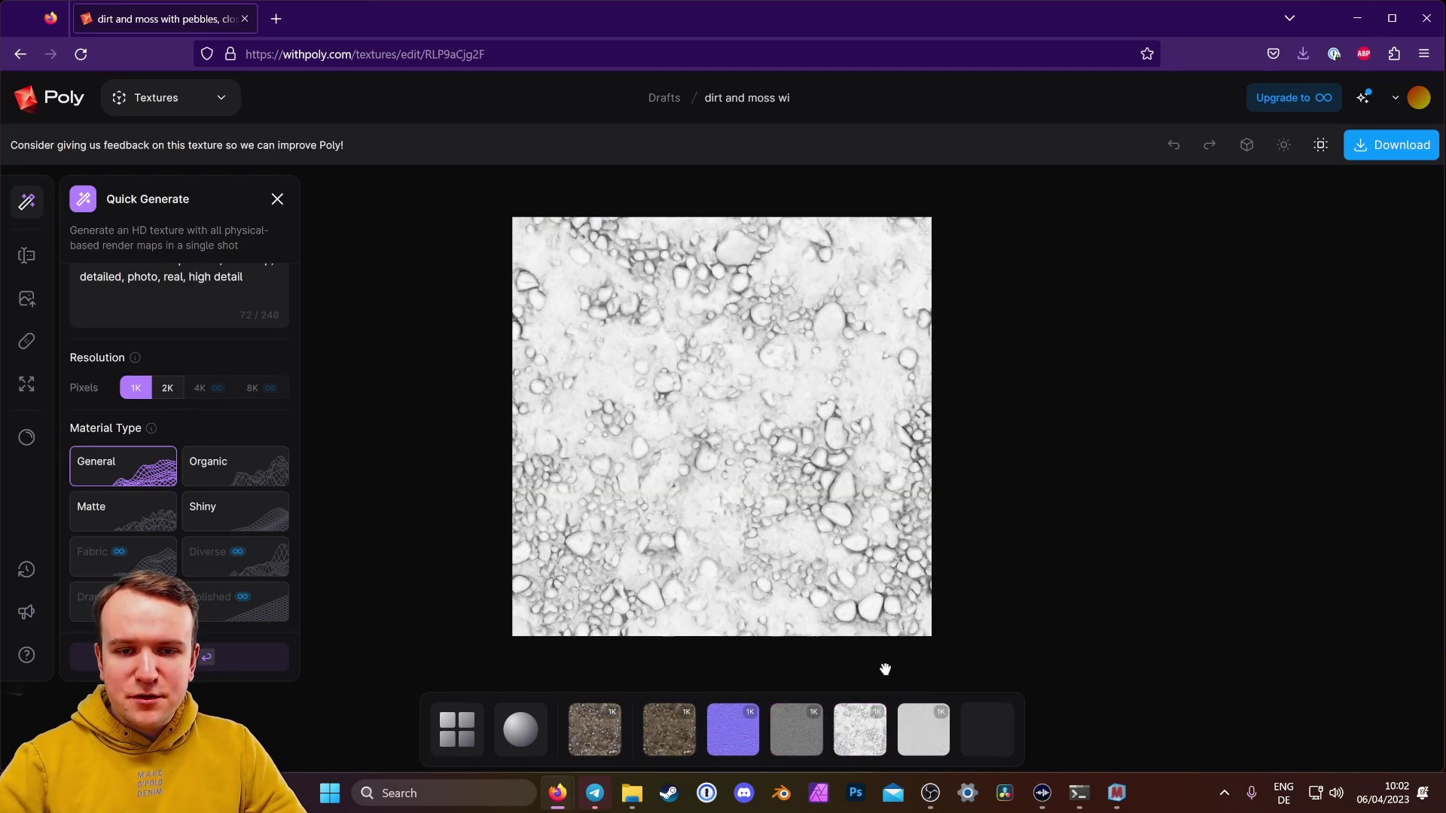
pyautogui.click(923, 745)
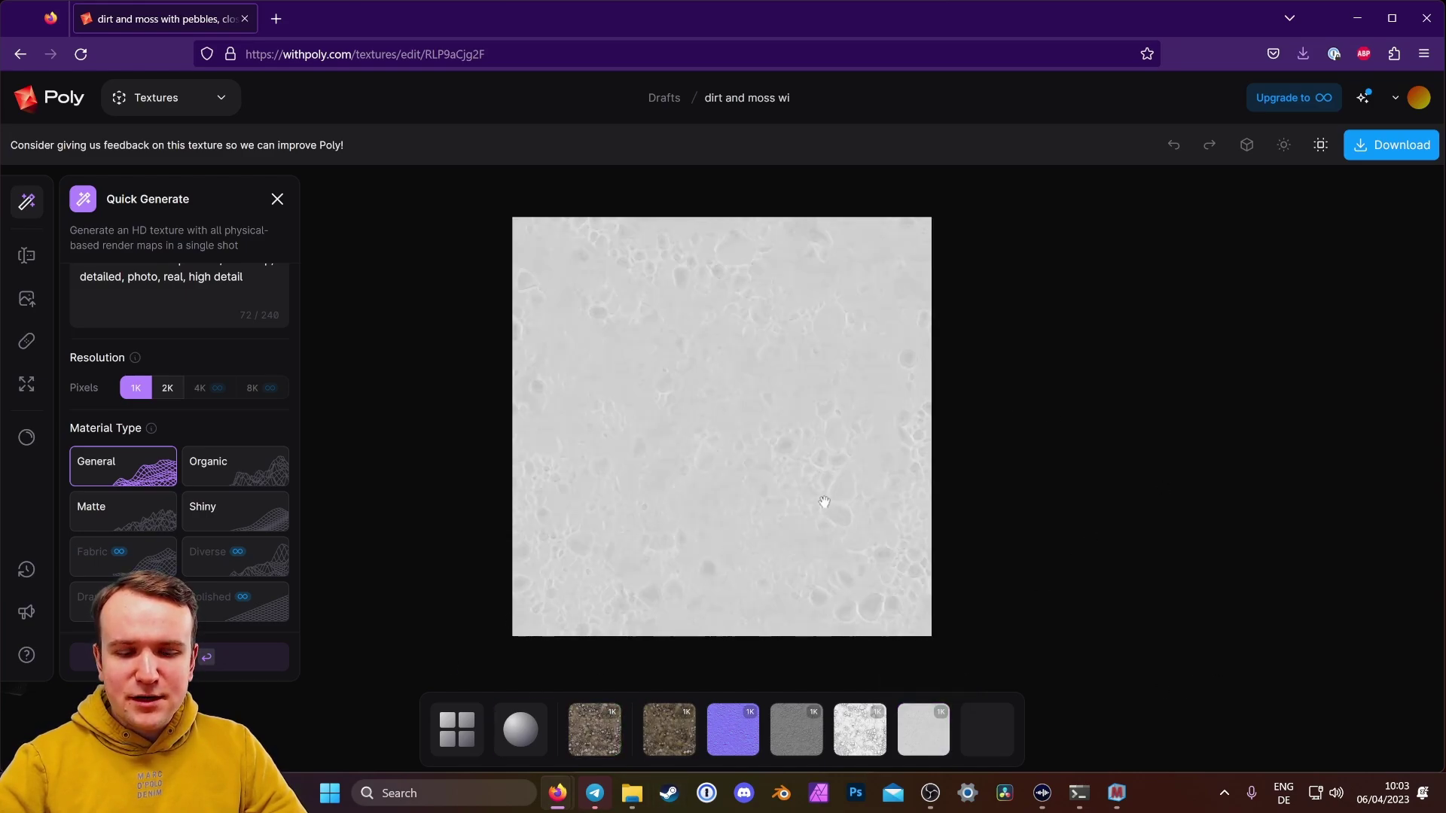
pyautogui.click(681, 744)
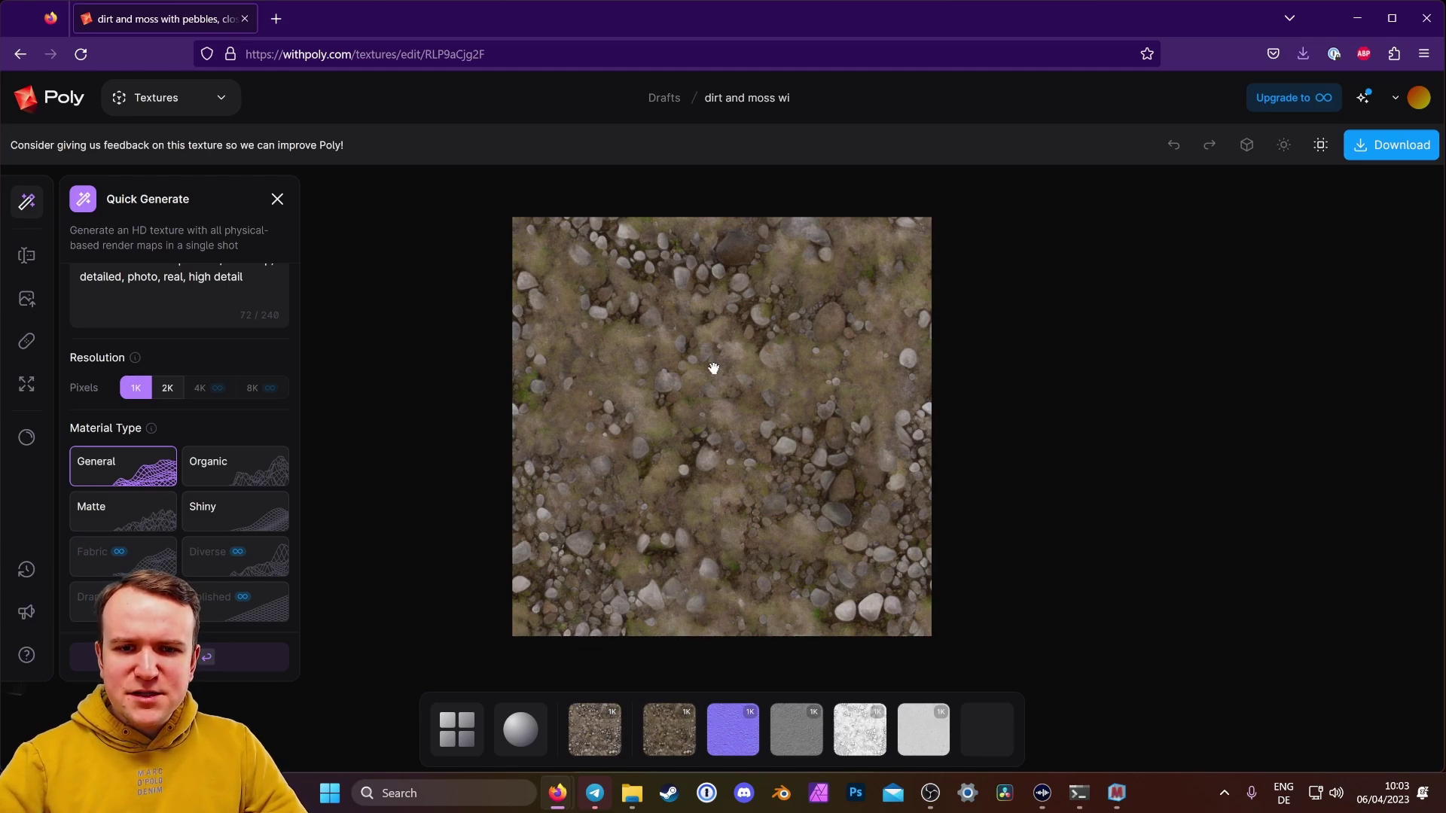
pyautogui.click(465, 751)
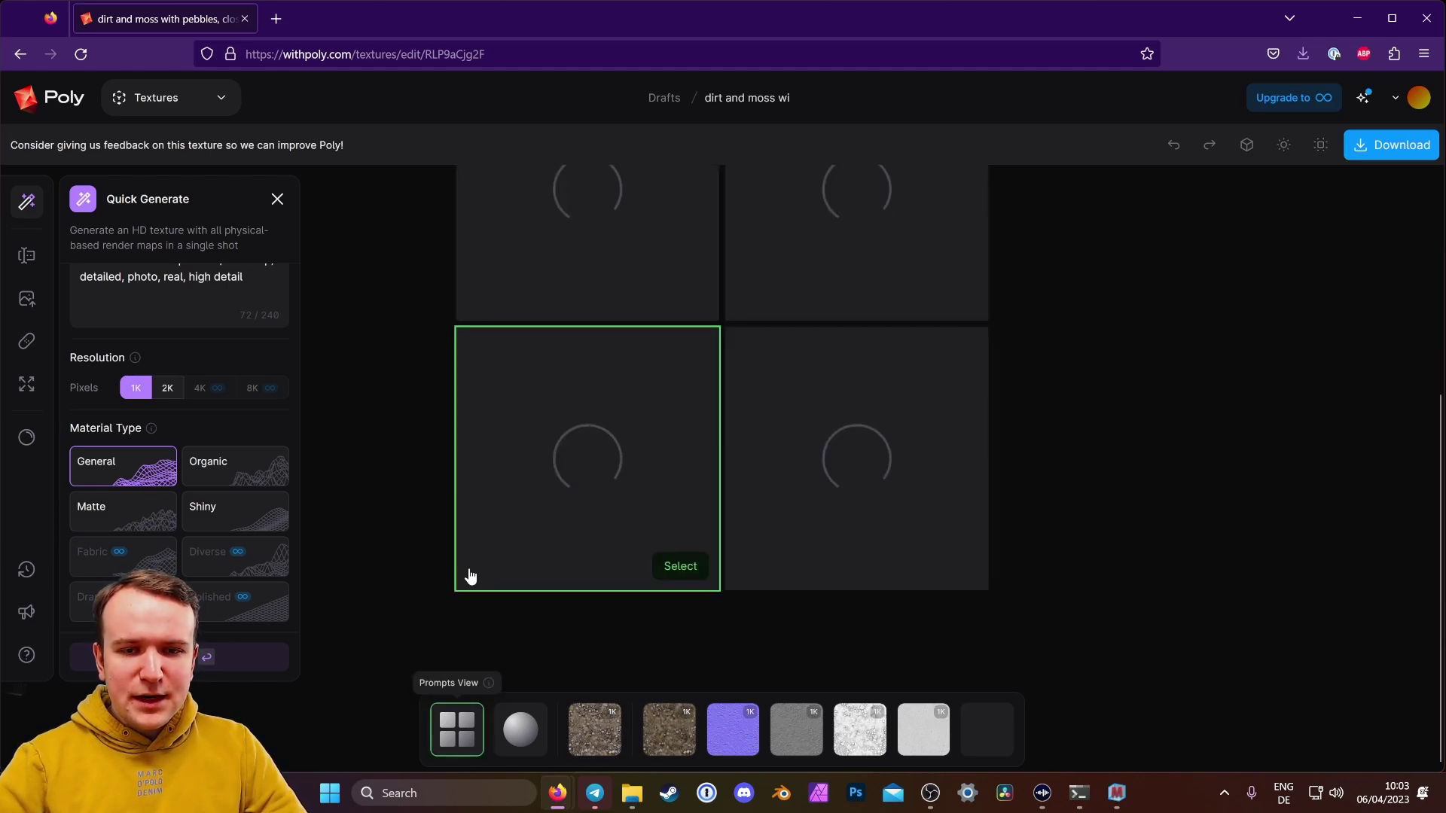
# Select the prompt variation with large mossy stones and make it seamless with an 80% patch scale
pyautogui.scroll(-1, 1096, 473)
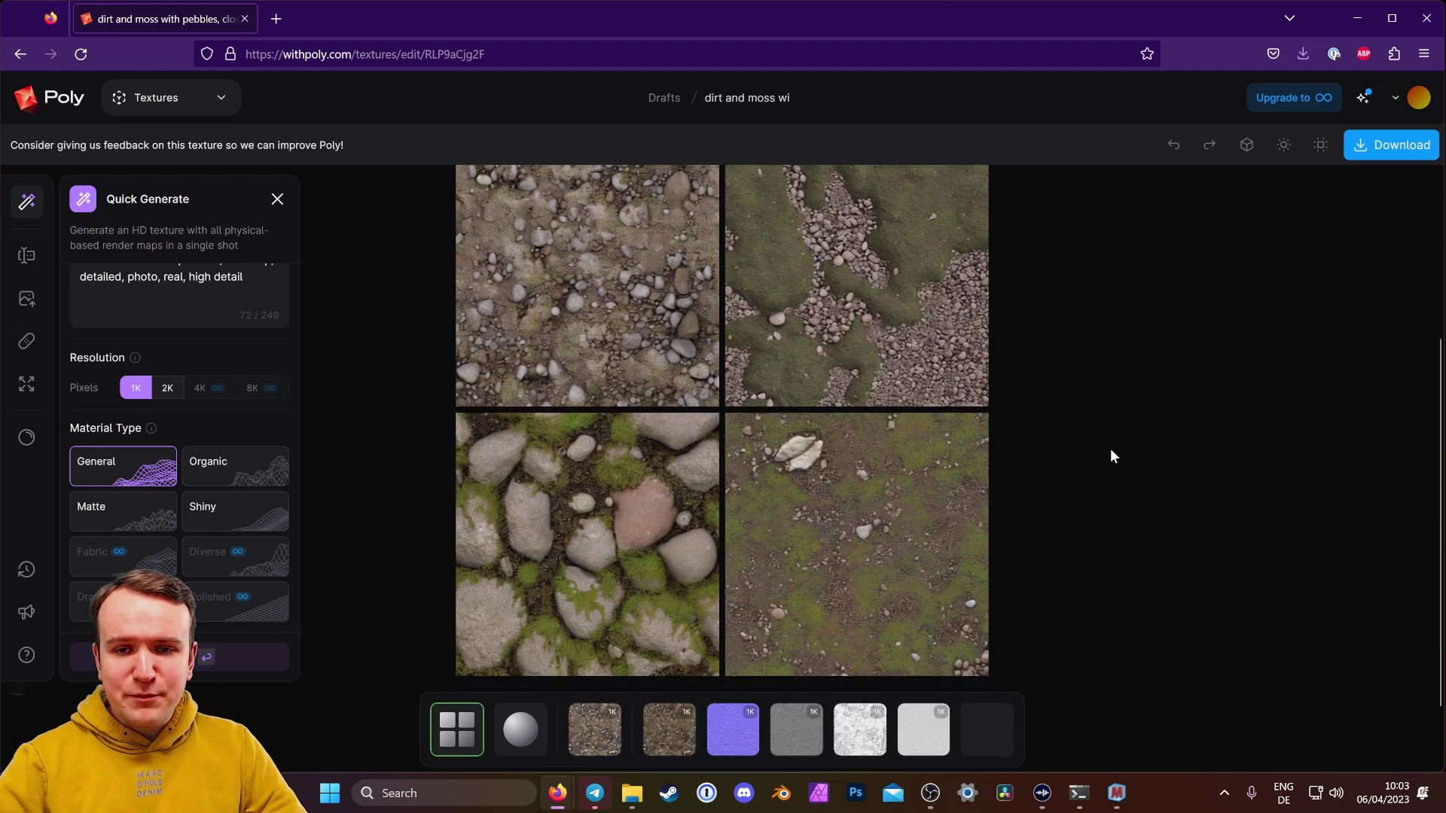
pyautogui.moveTo(933, 559)
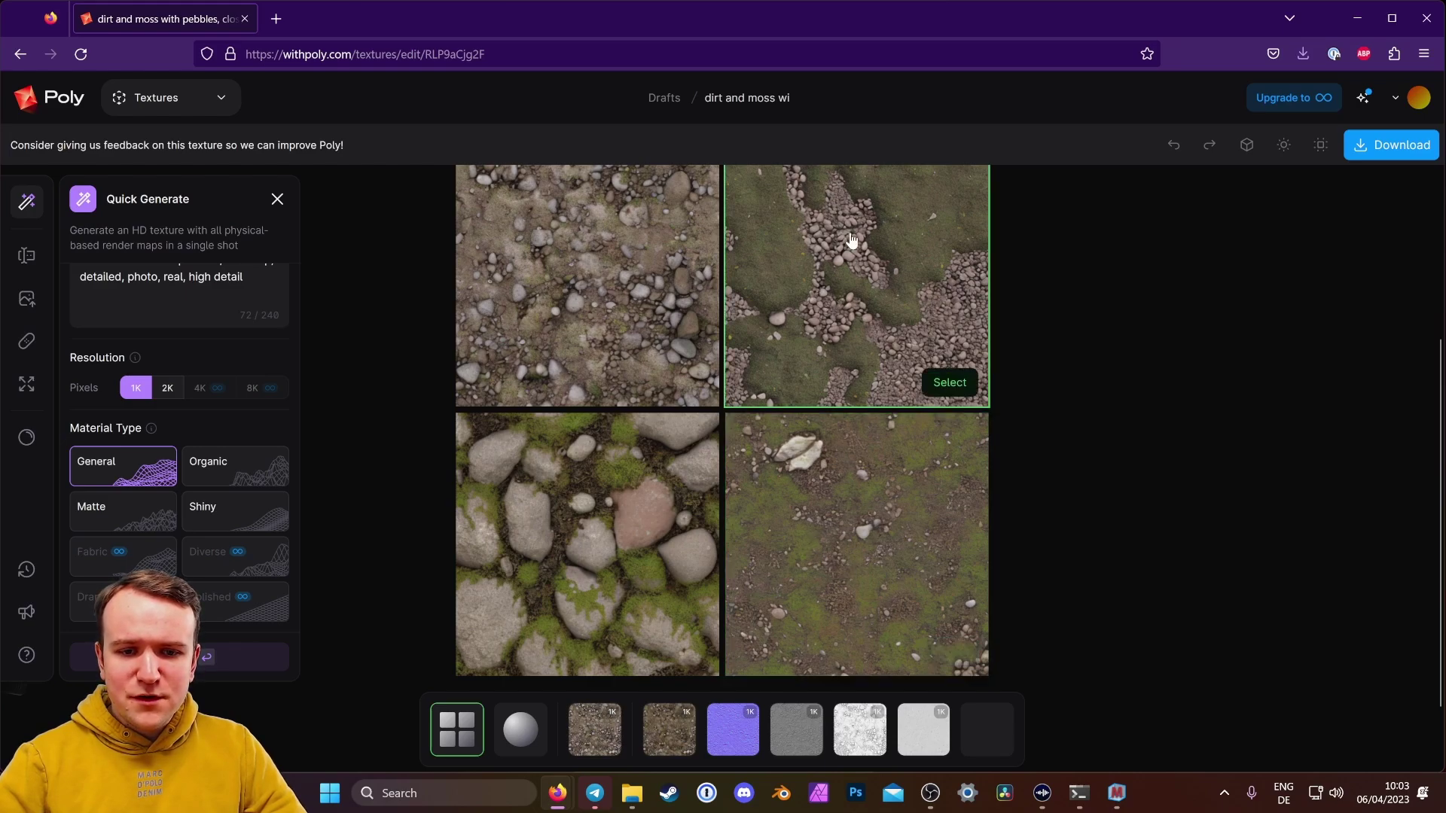
pyautogui.moveTo(613, 574)
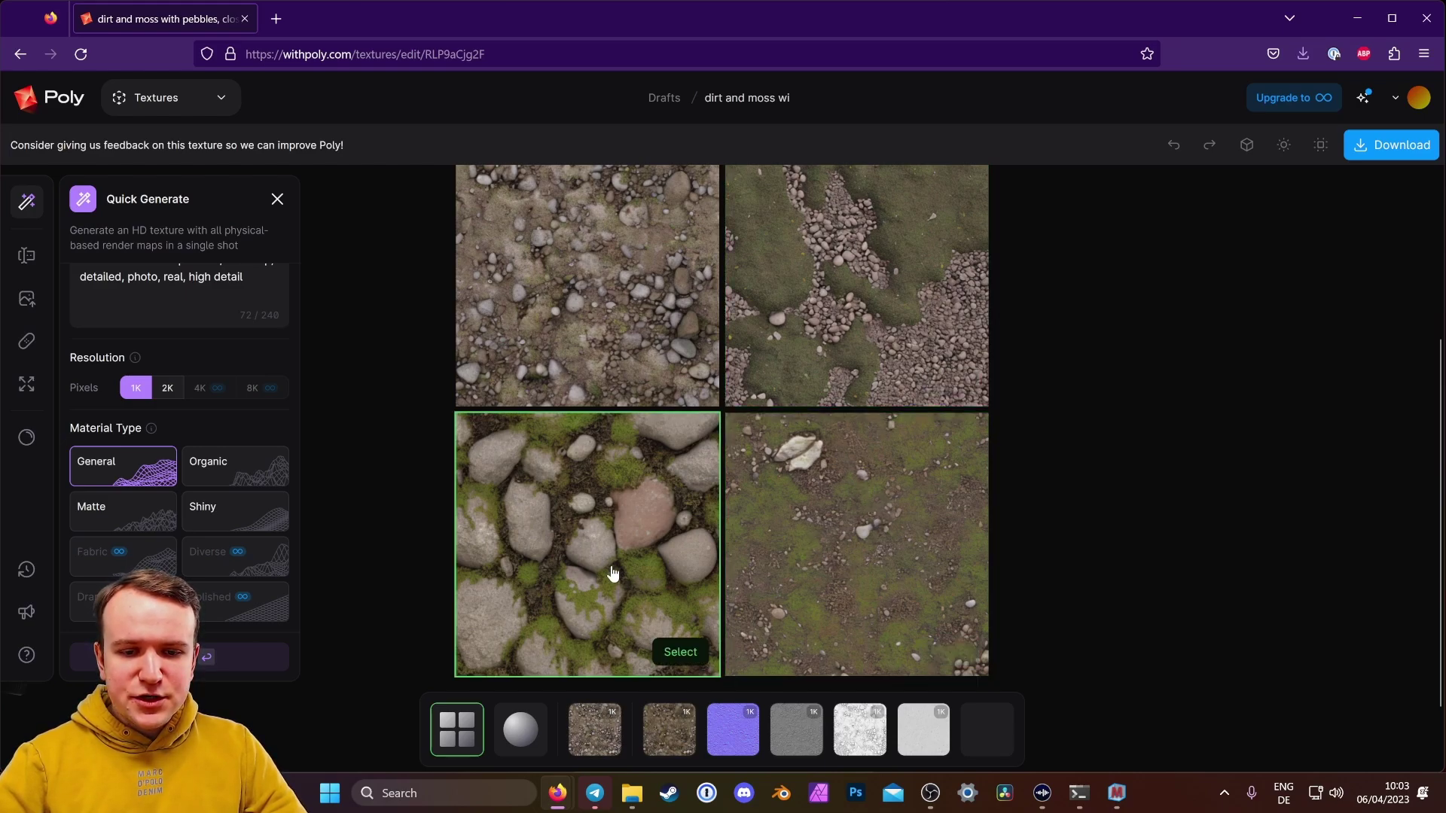
pyautogui.click(666, 653)
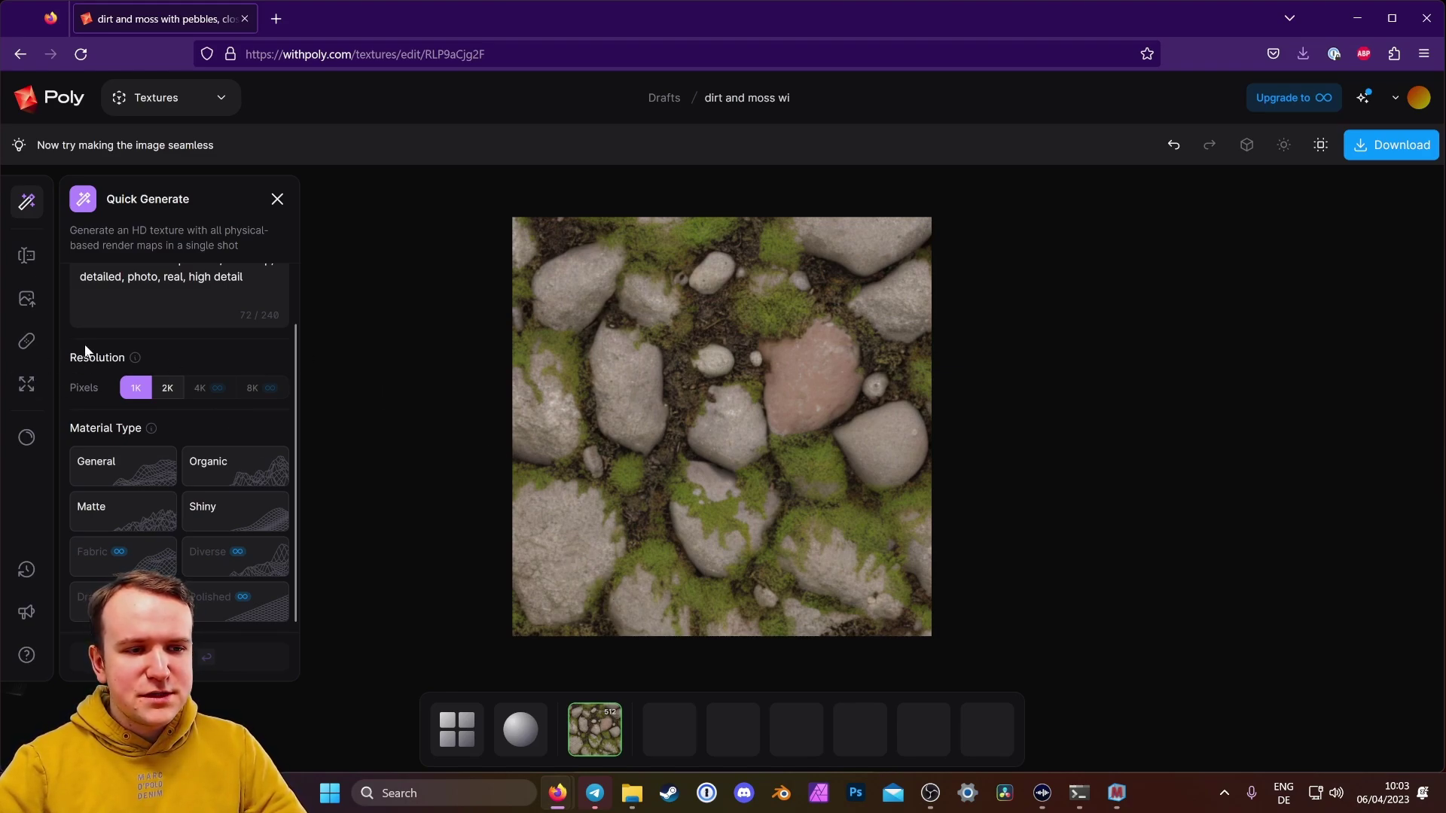
pyautogui.click(27, 346)
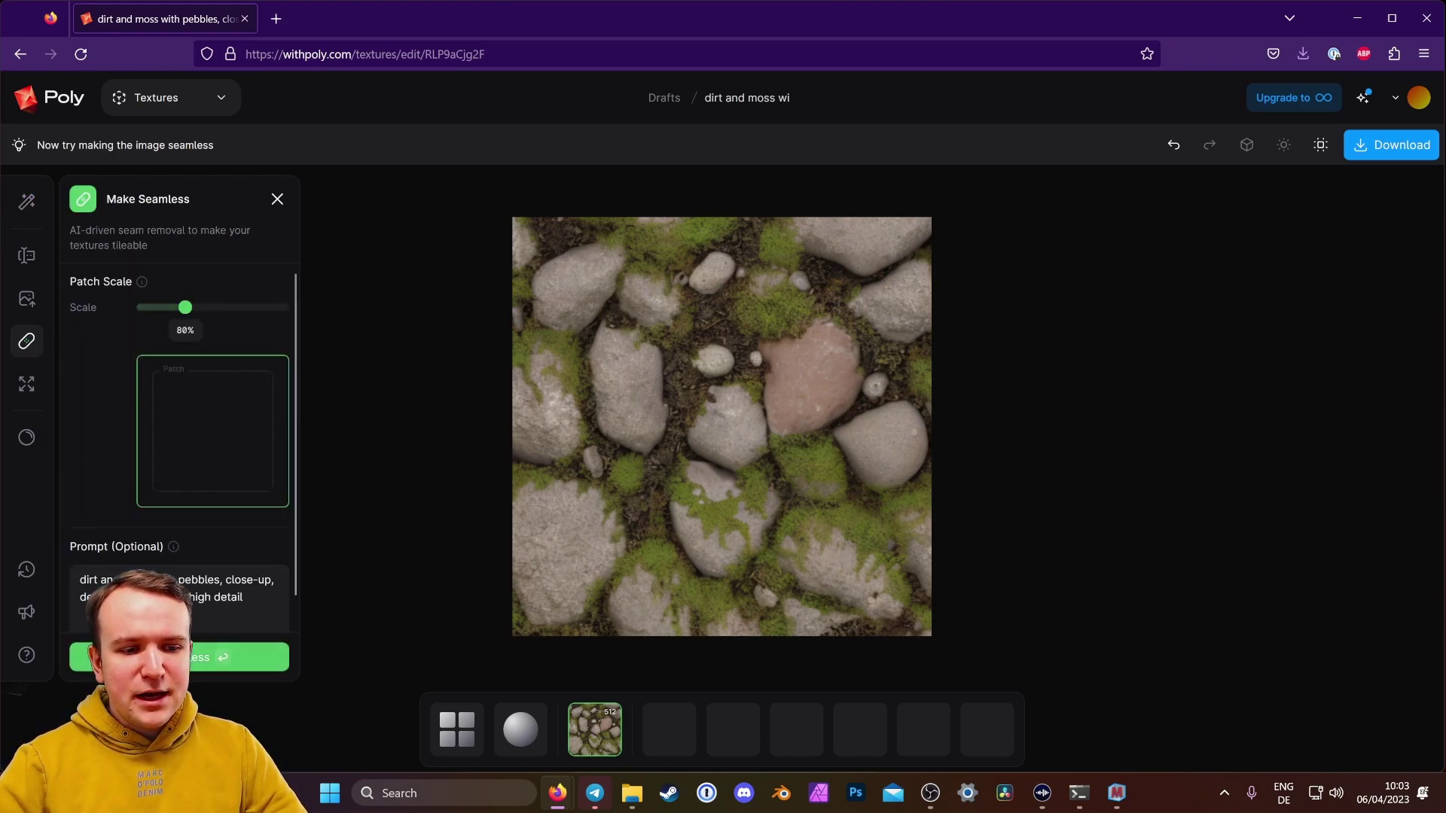
pyautogui.click(256, 658)
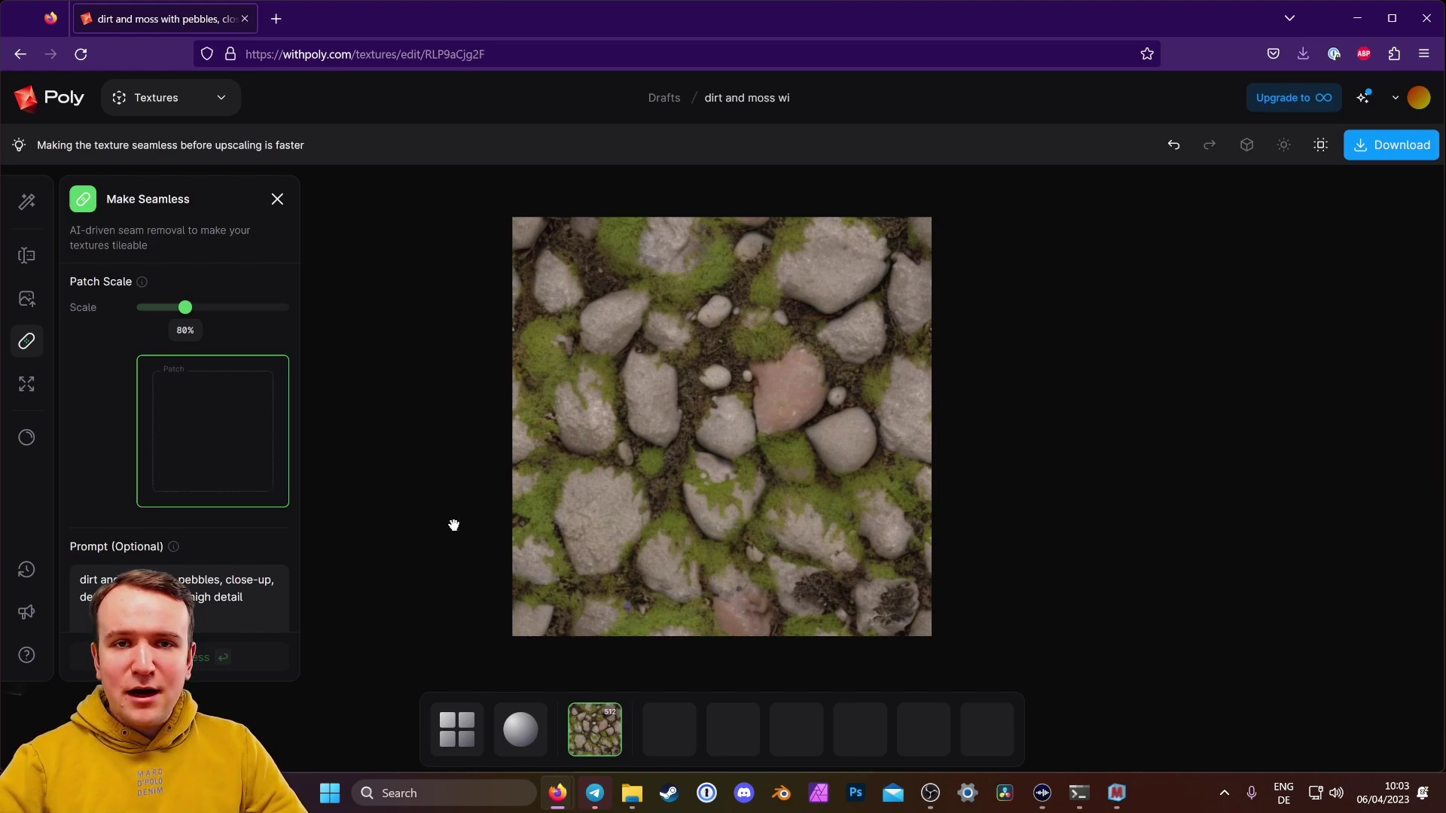
# Generate color, normal and height PBR maps for the seamless mossy stone texture using the General material type
pyautogui.click(28, 445)
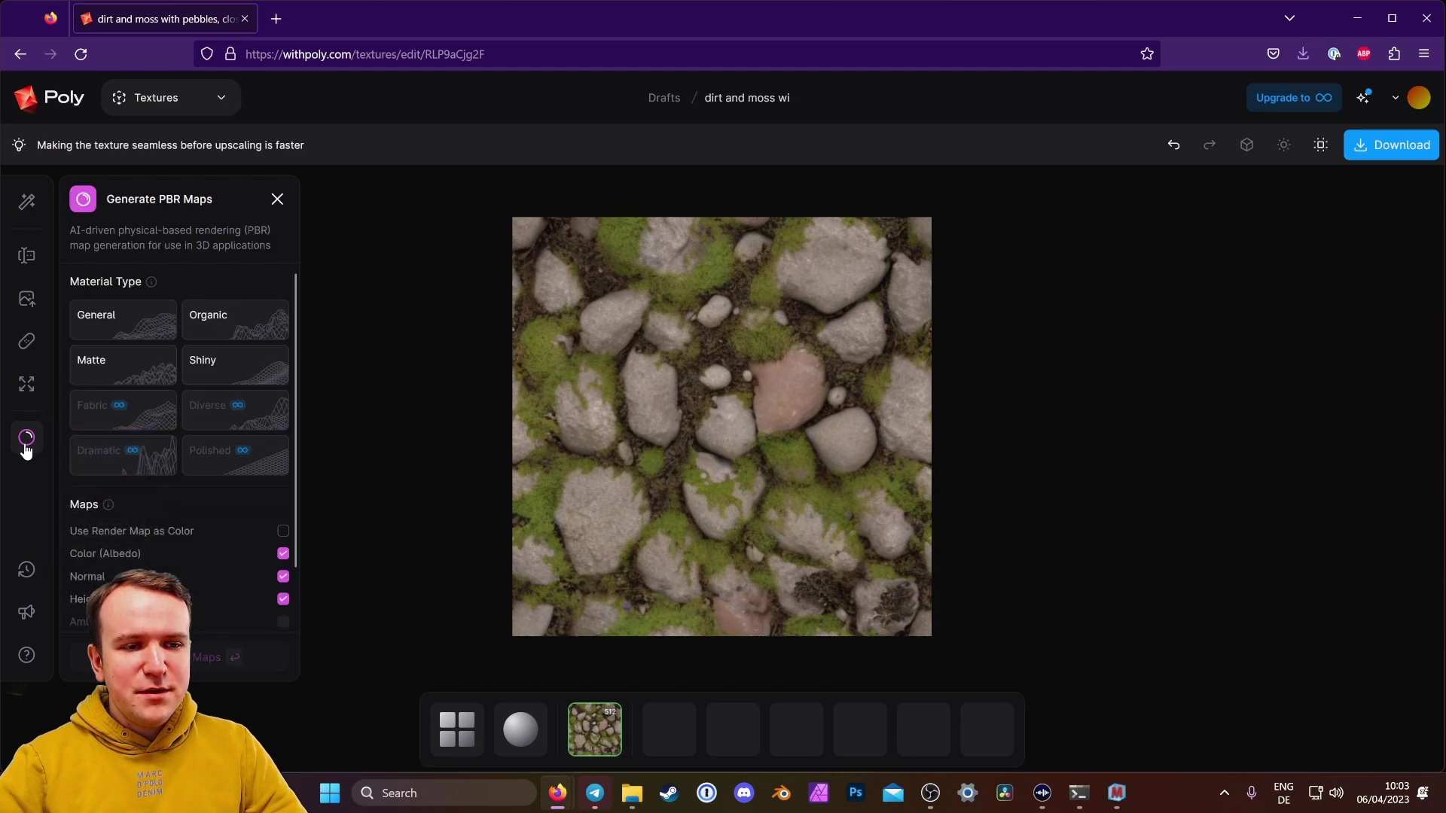
pyautogui.click(141, 329)
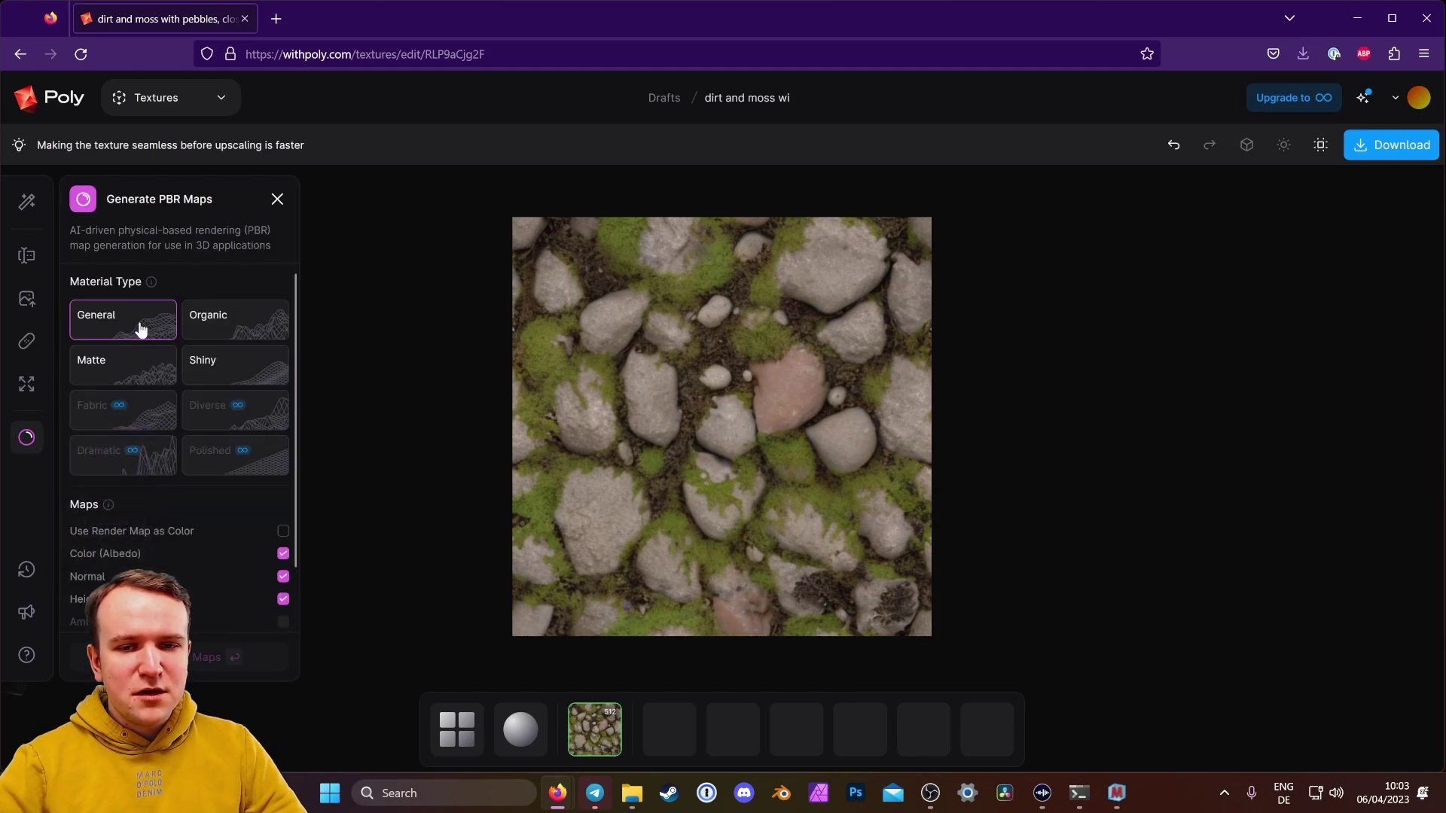
pyautogui.scroll(-1, 110, 508)
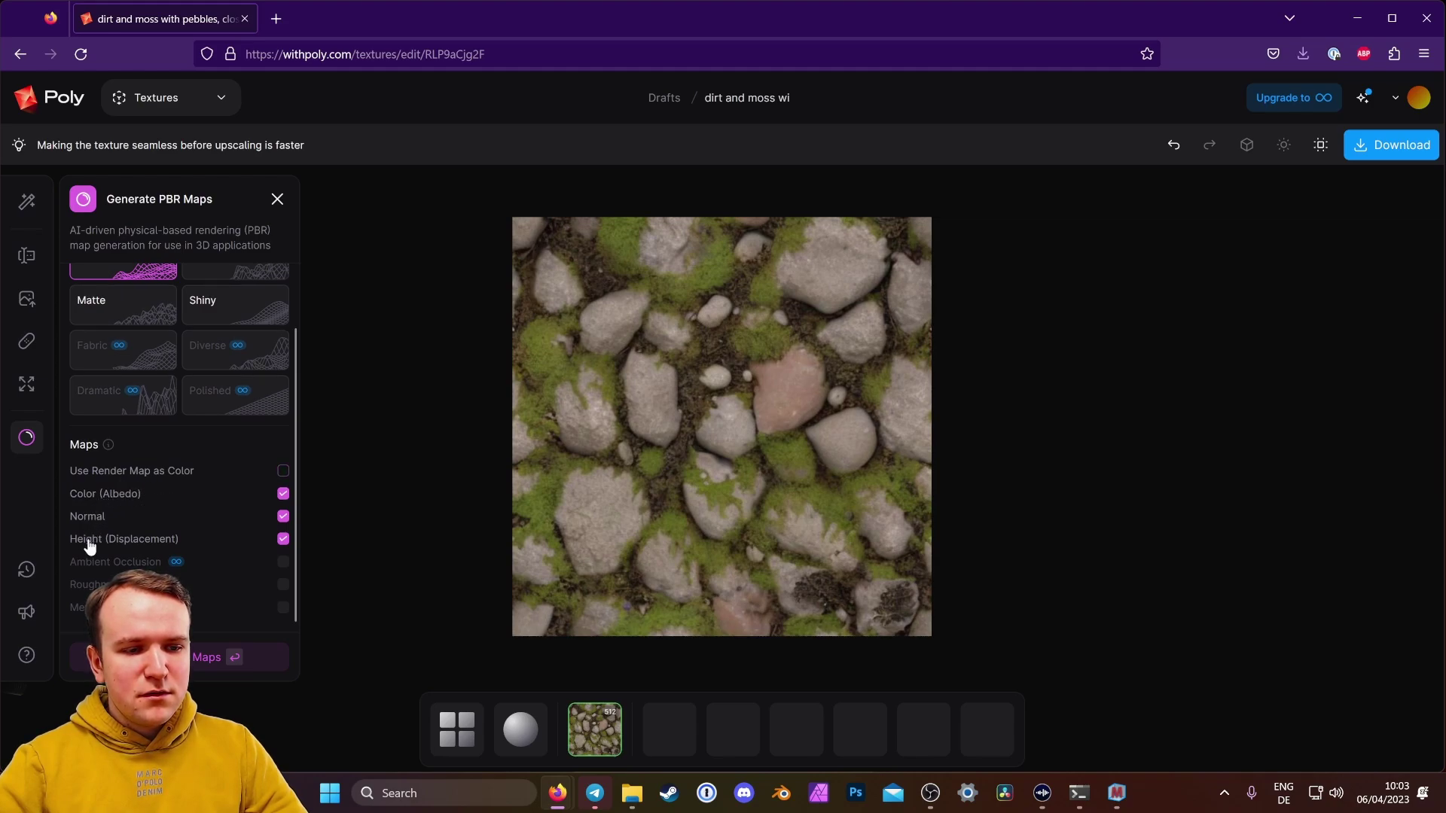
pyautogui.click(192, 668)
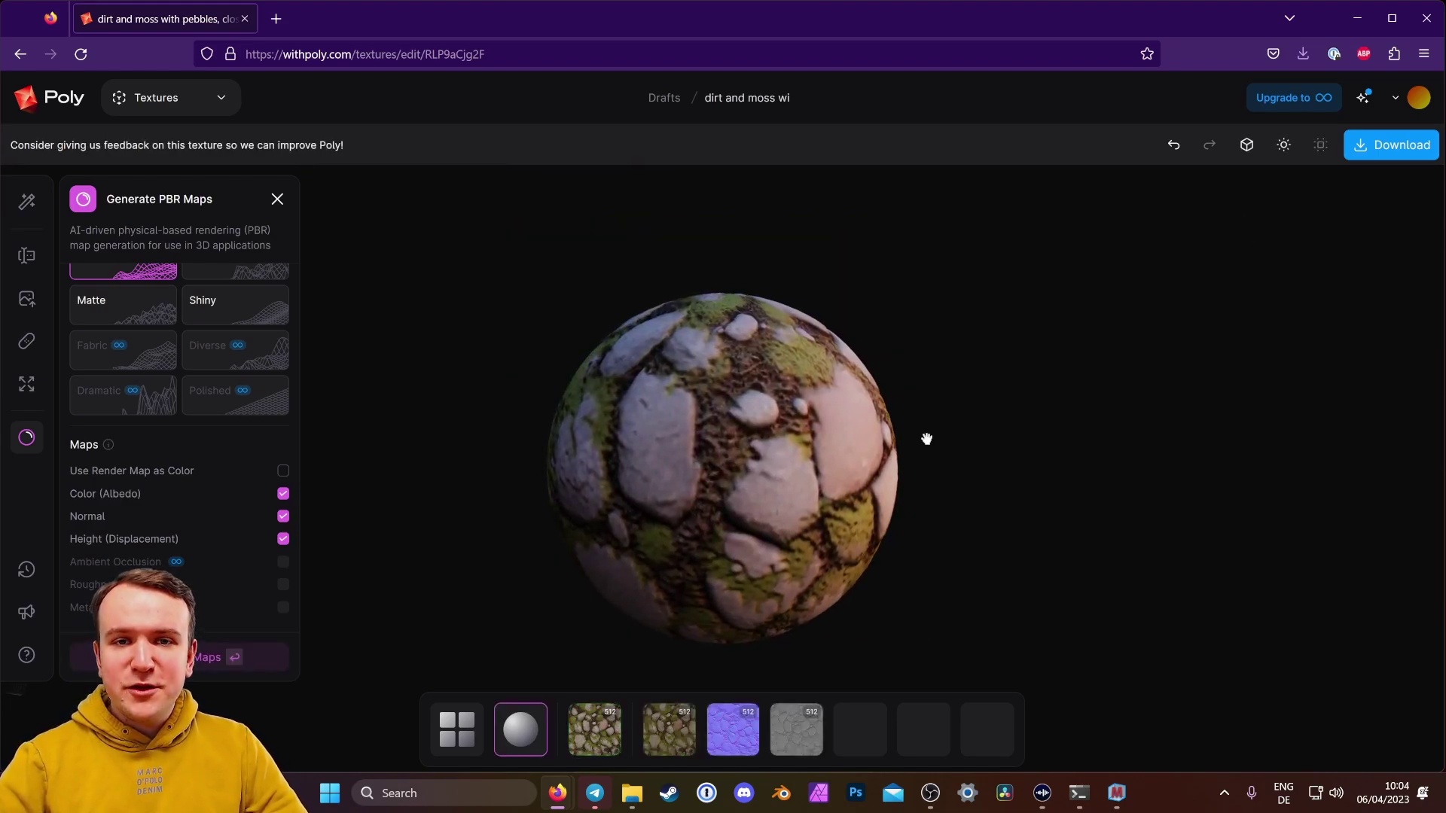
# Set the preview's environment HDRI to Urban (6000K), make the environment visible and look around the sphere
pyautogui.moveTo(839, 430); pyautogui.dragTo(871, 346)
pyautogui.click(1296, 147)
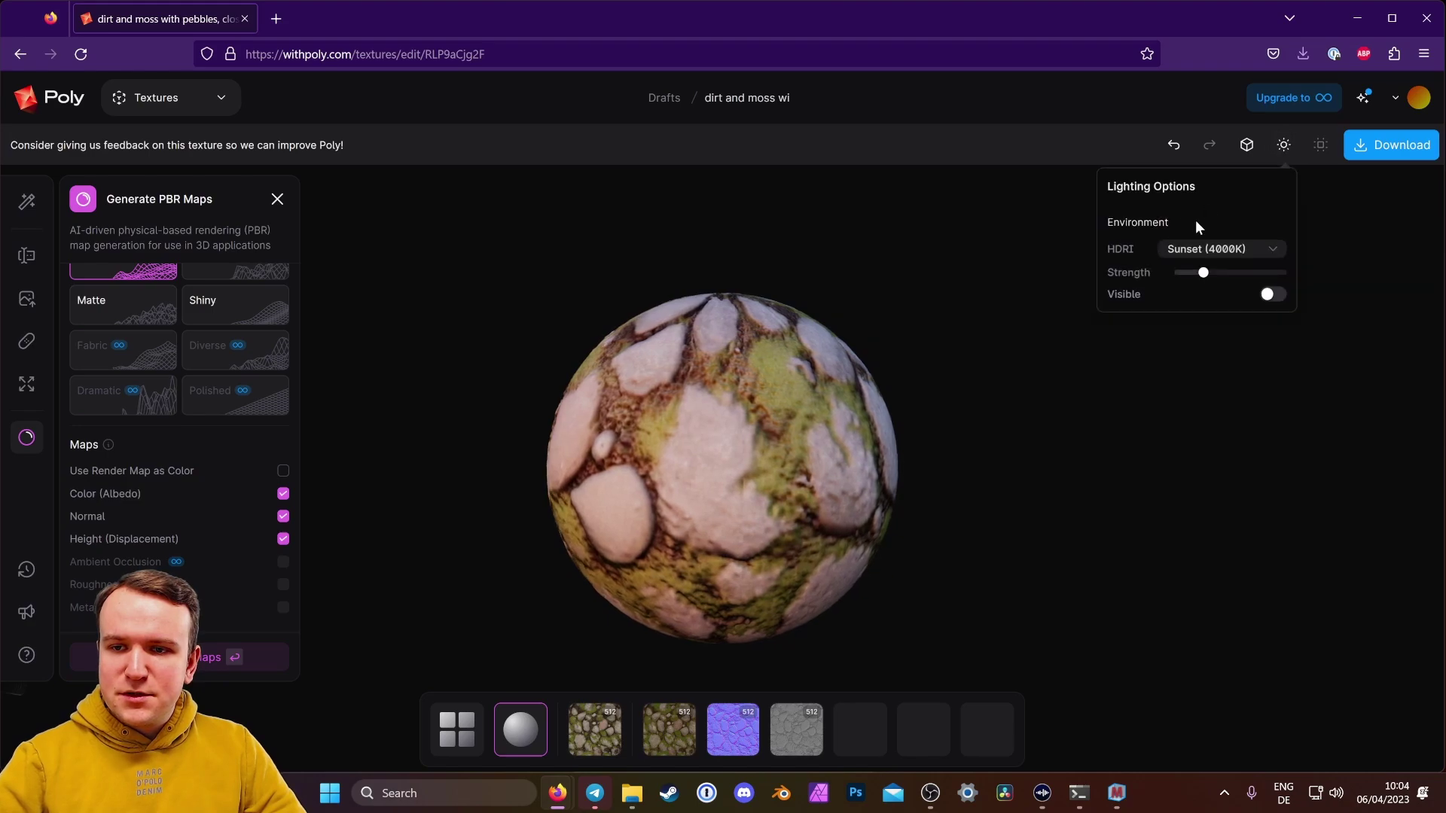
pyautogui.click(1197, 249)
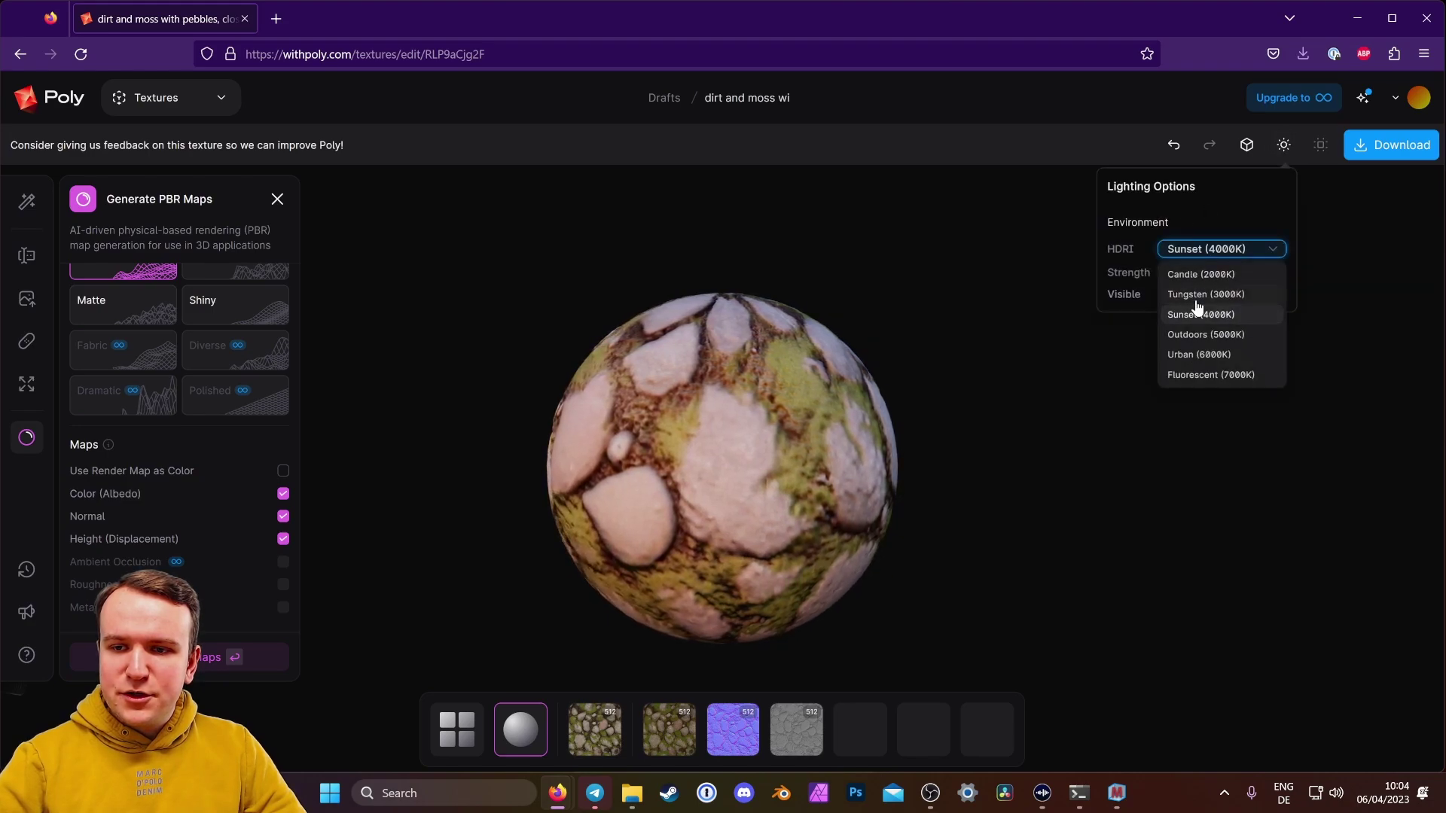
pyautogui.click(1201, 354)
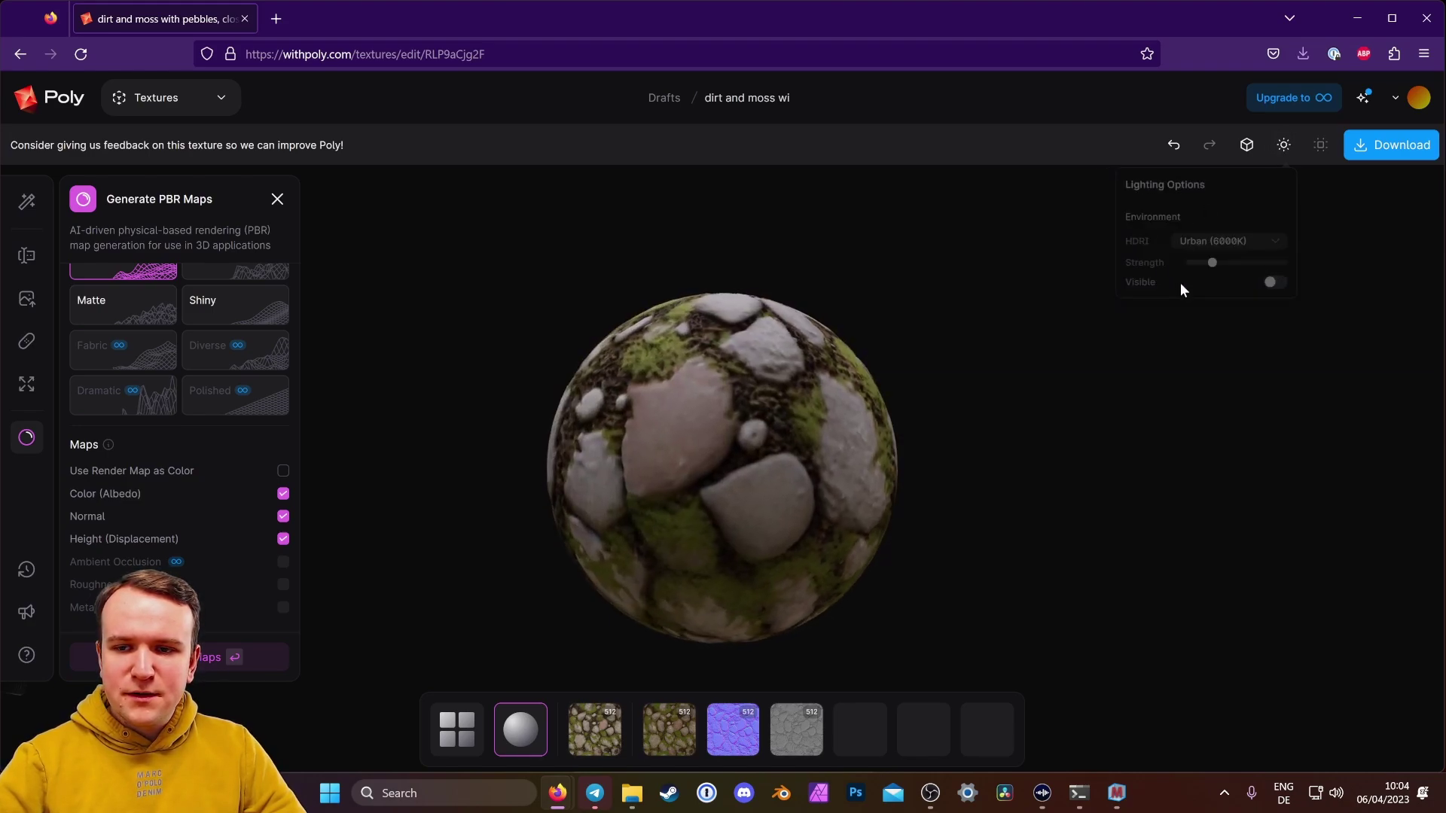
pyautogui.click(1273, 294)
pyautogui.moveTo(726, 494); pyautogui.dragTo(636, 479)
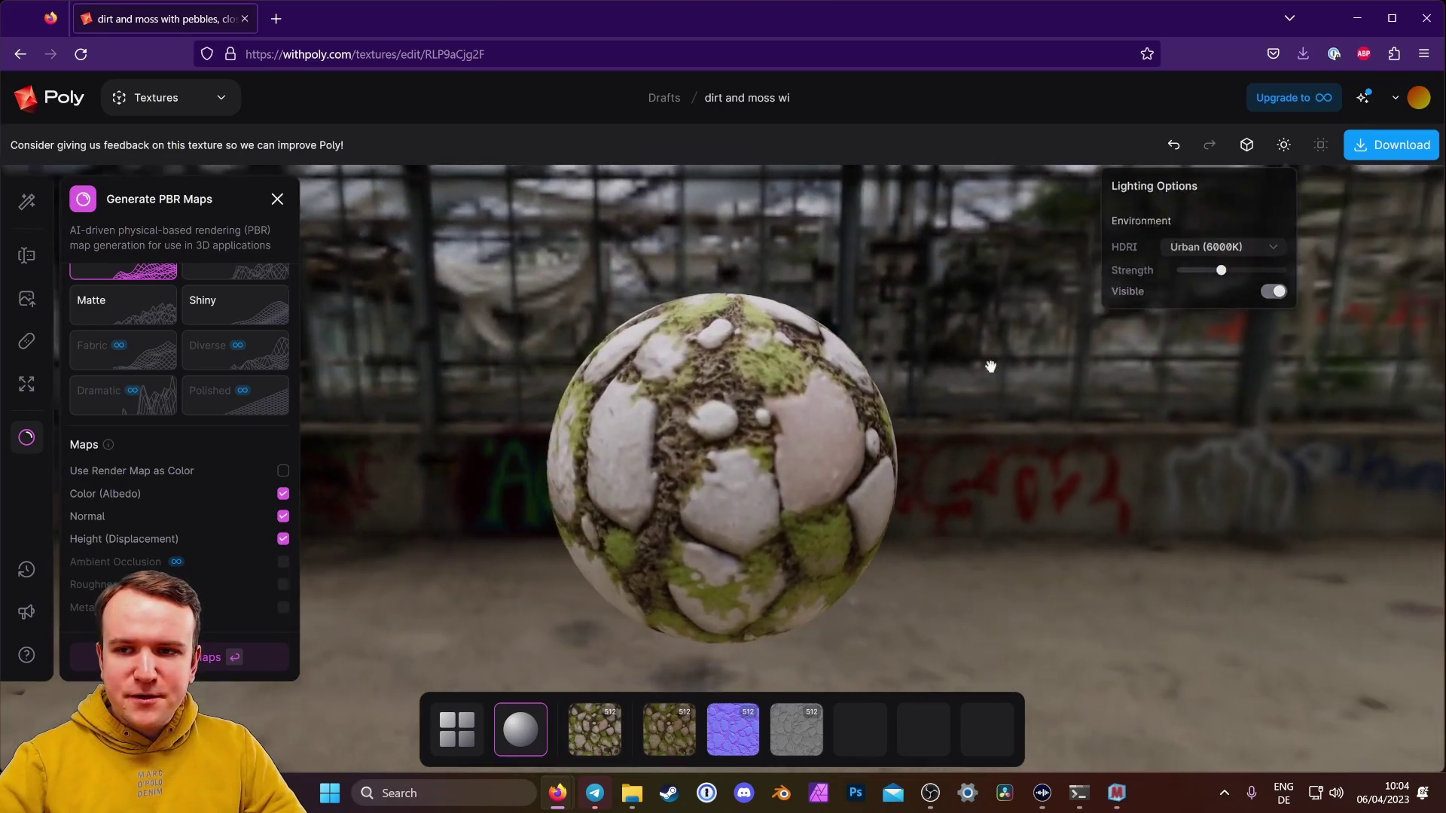
# Increase the preview texture's tiling and height slightly, and switch the normal map off and on to compare its effect
pyautogui.click(1247, 145)
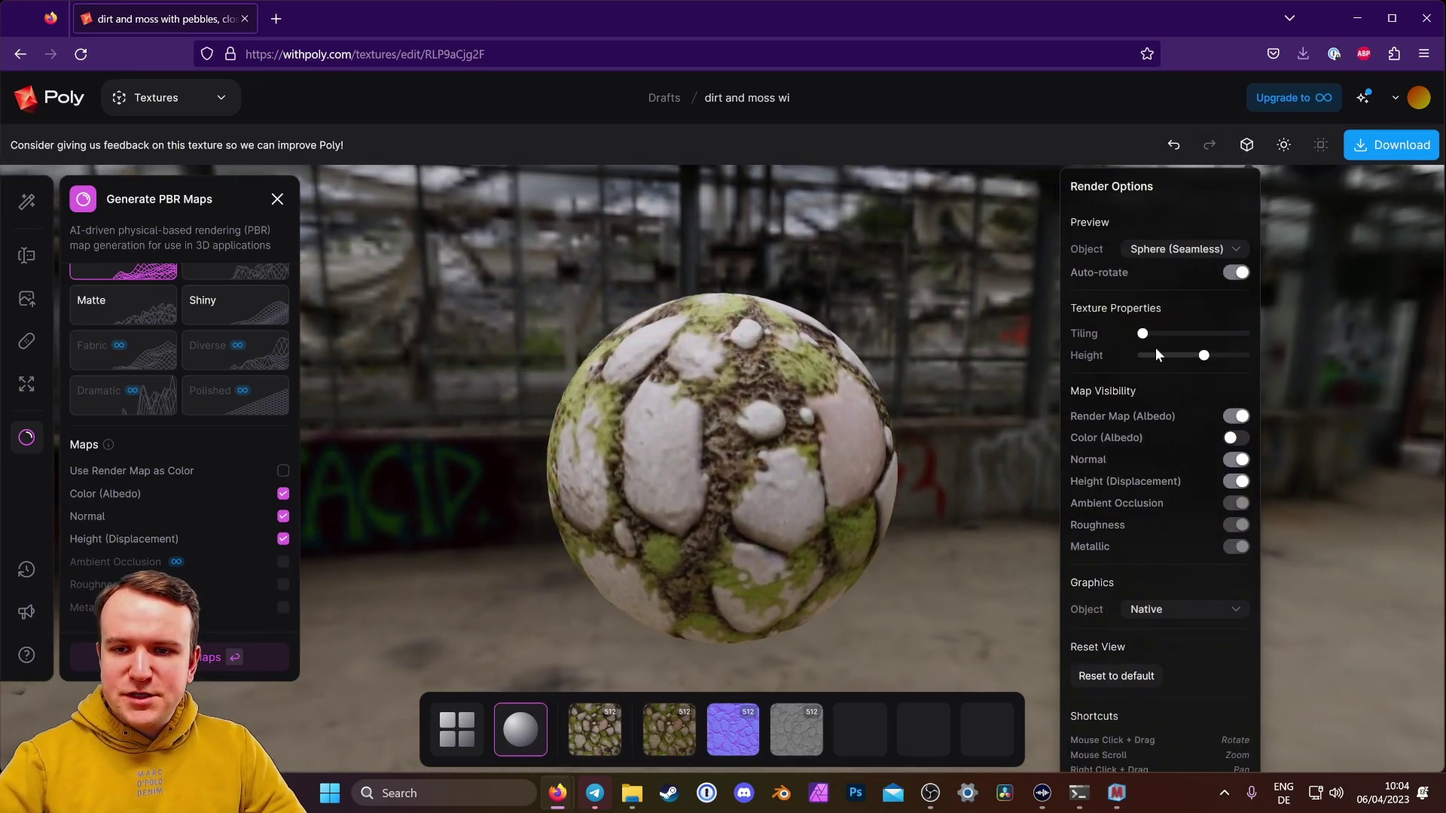
pyautogui.click(1154, 334)
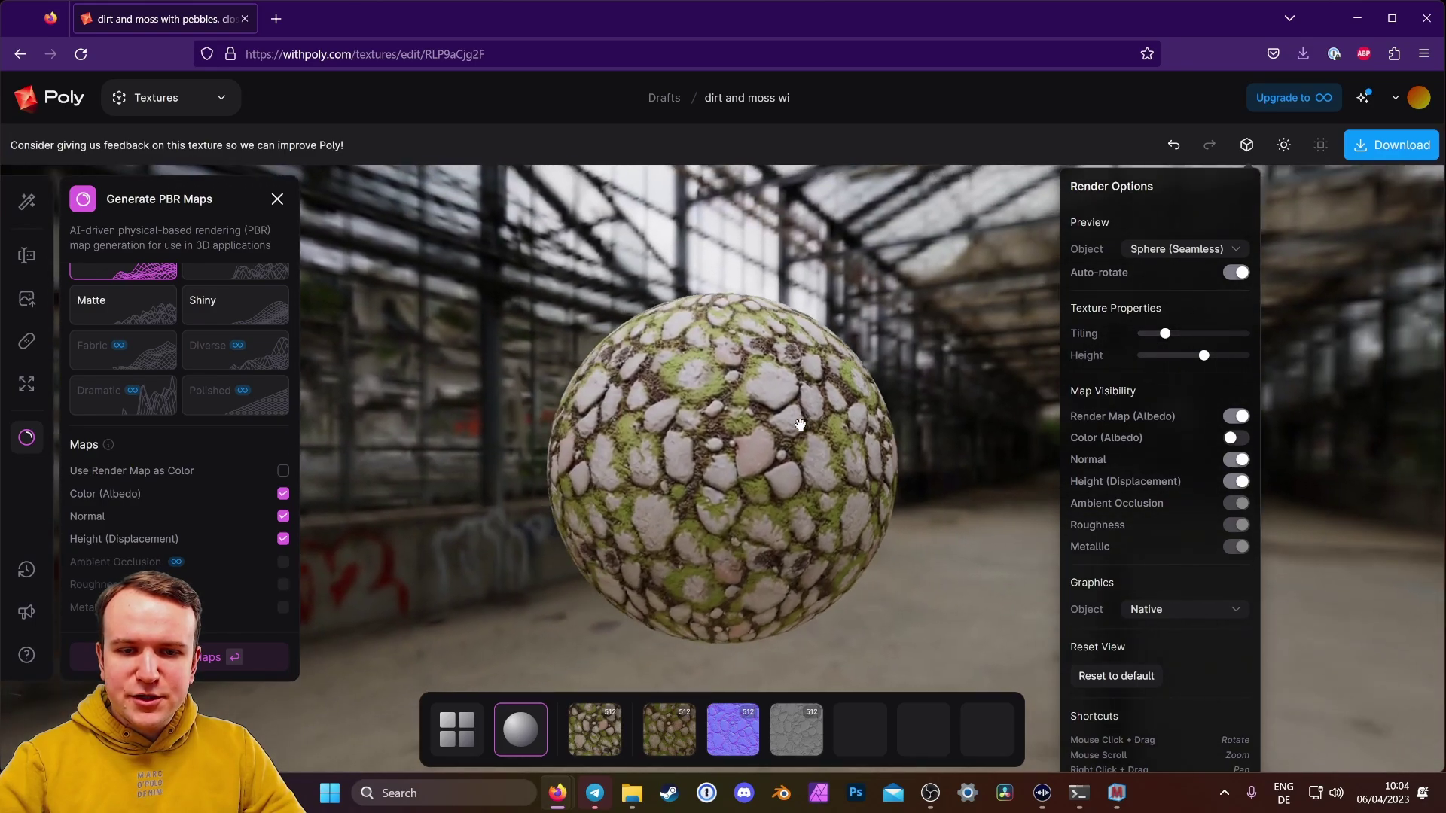
pyautogui.moveTo(1156, 343); pyautogui.dragTo(1212, 355)
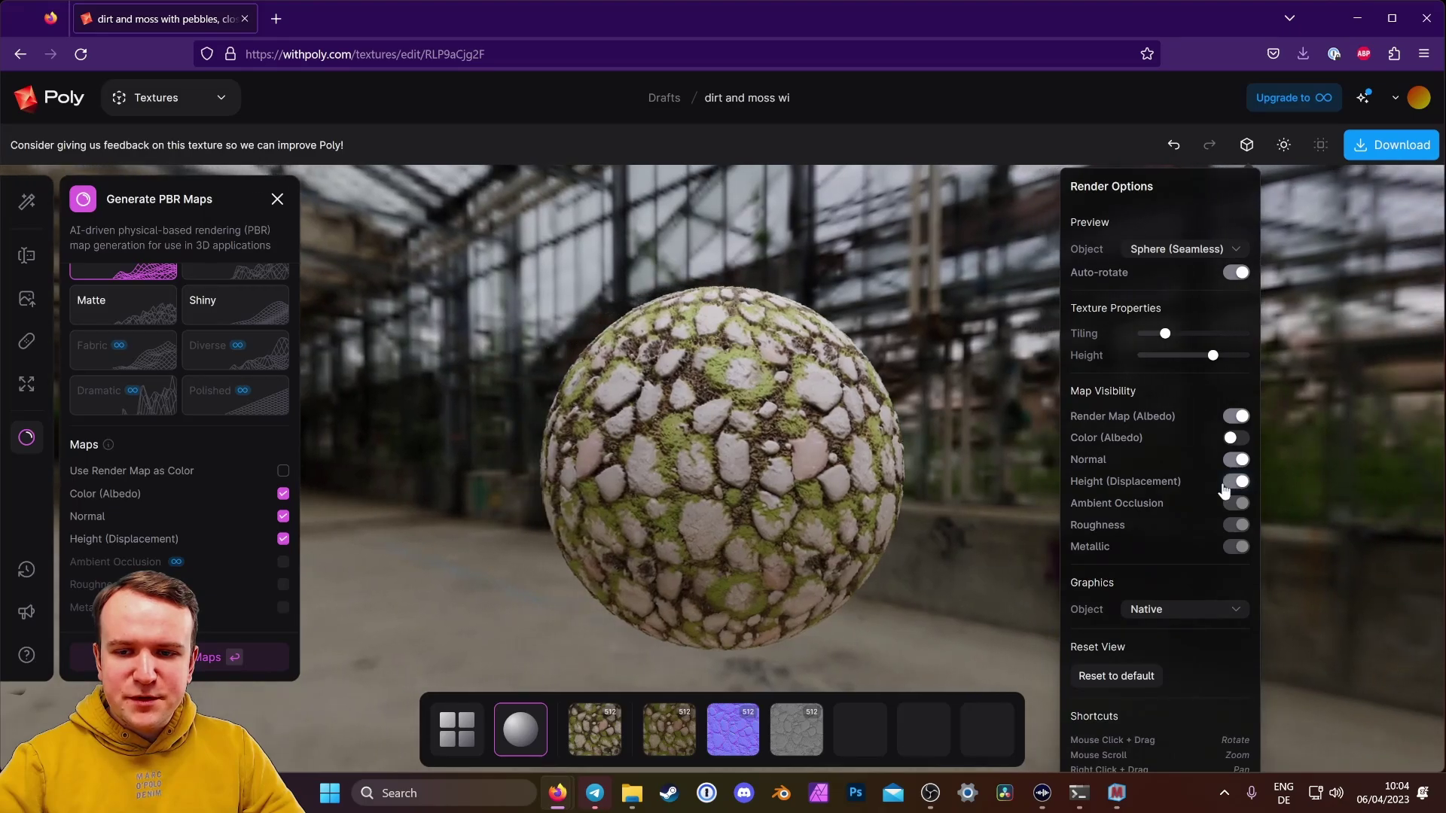
pyautogui.click(1236, 461)
pyautogui.click(1236, 461)
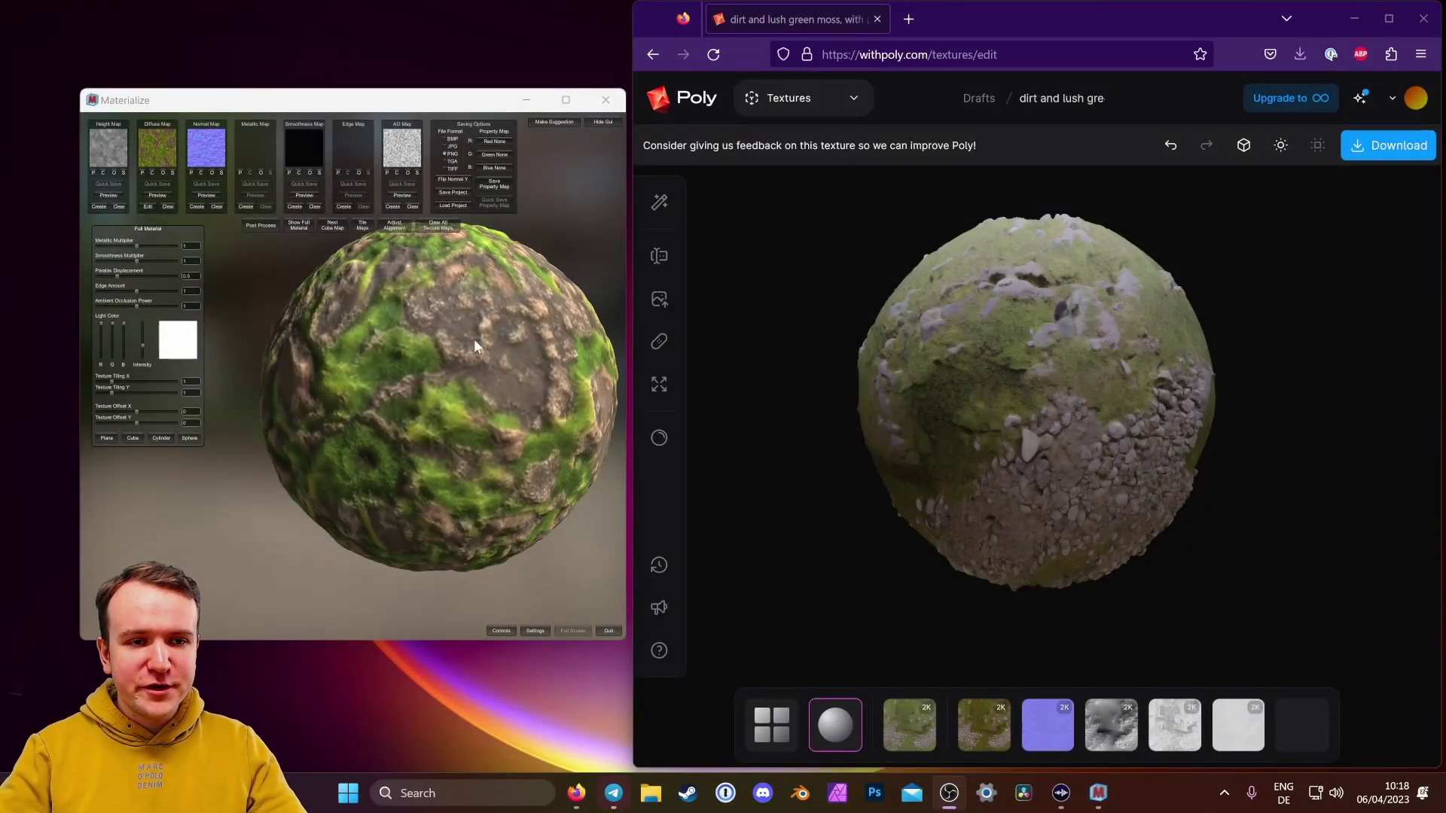
# Compare the moss material in Materialize with the one in Poly, examining the Poly sphere up close and from several sides
pyautogui.moveTo(488, 344); pyautogui.dragTo(406, 322)
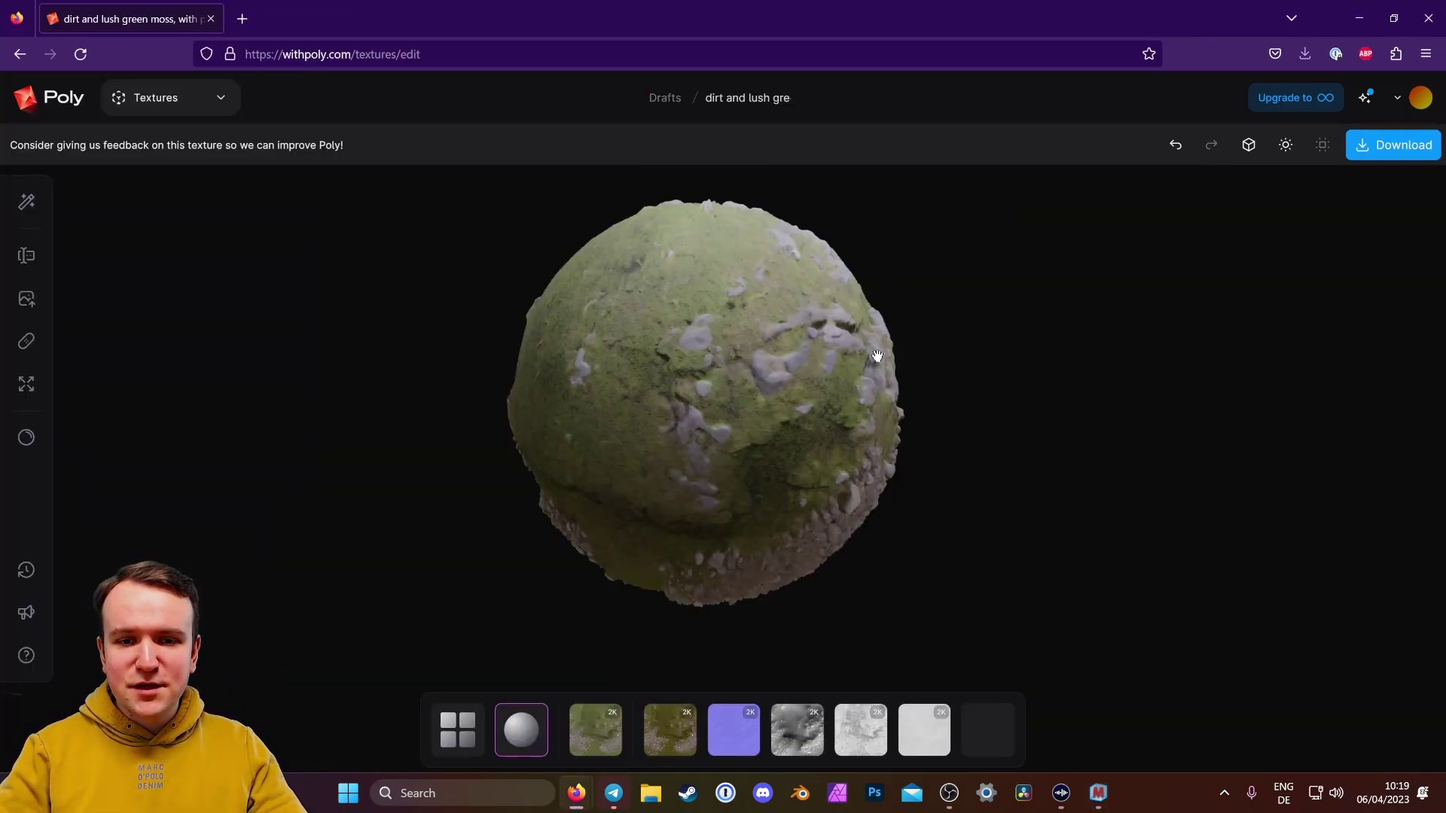
pyautogui.moveTo(794, 364); pyautogui.dragTo(607, 342)
pyautogui.scroll(2, 885, 401)
pyautogui.moveTo(663, 255); pyautogui.dragTo(575, 278)
pyautogui.scroll(2, 678, 264)
pyautogui.scroll(-2, 679, 263)
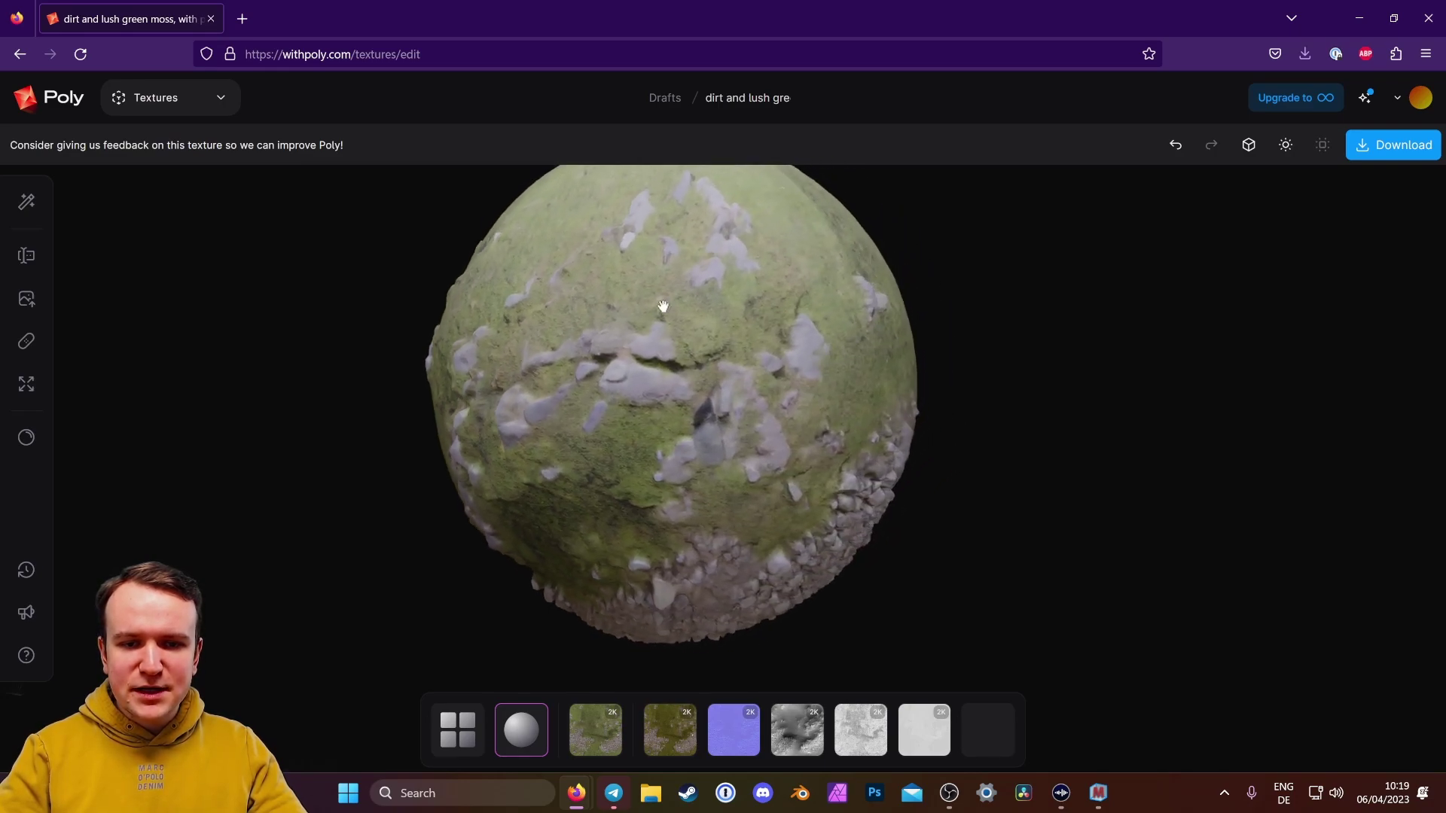
pyautogui.moveTo(662, 306); pyautogui.dragTo(540, 381)
# Open Quick Generate and review the prompt, resolution and material type used for the dirt and lush green moss texture
pyautogui.click(26, 204)
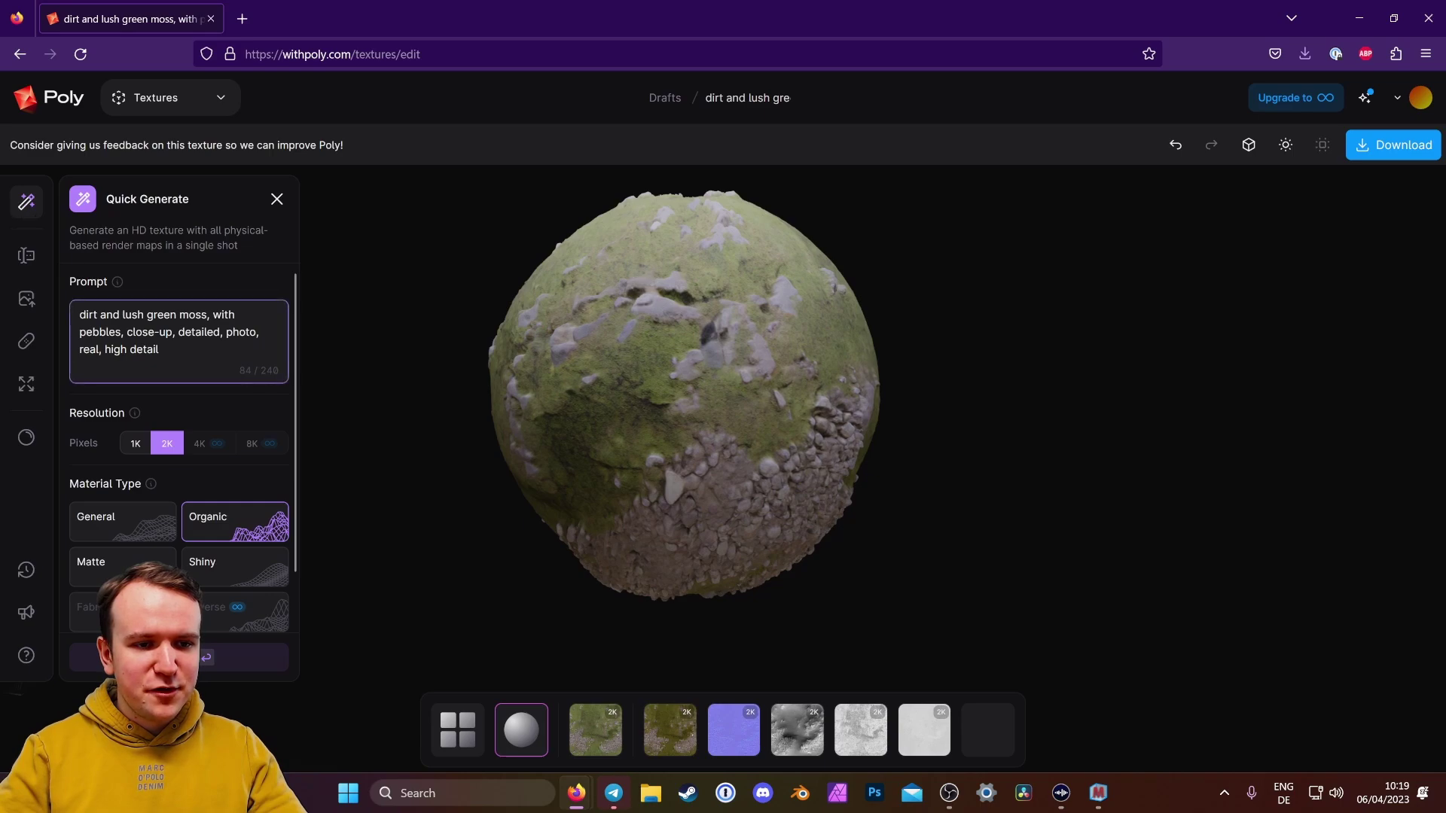
pyautogui.hotkey('ctrl', 'a')
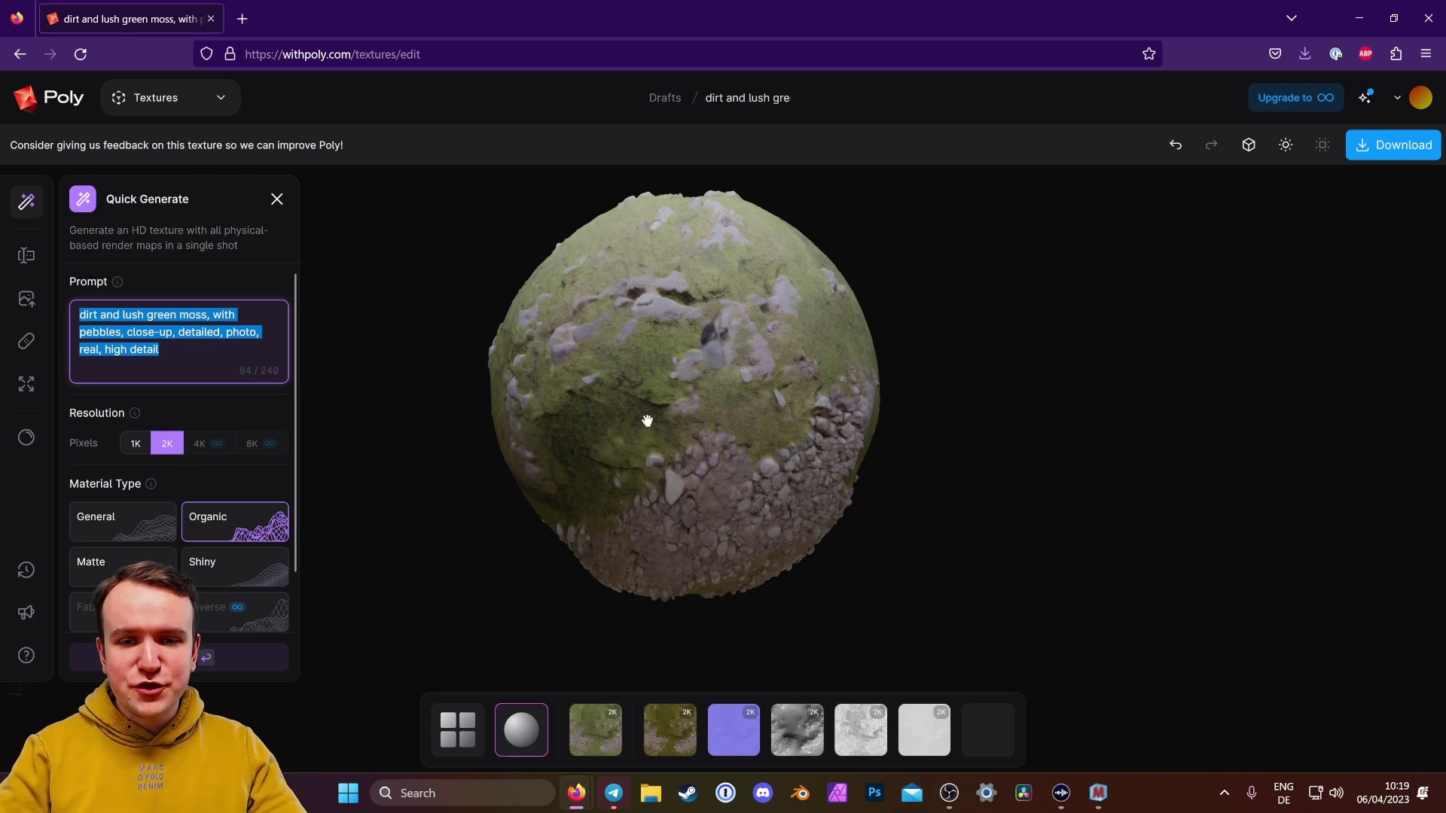
pyautogui.click(828, 417)
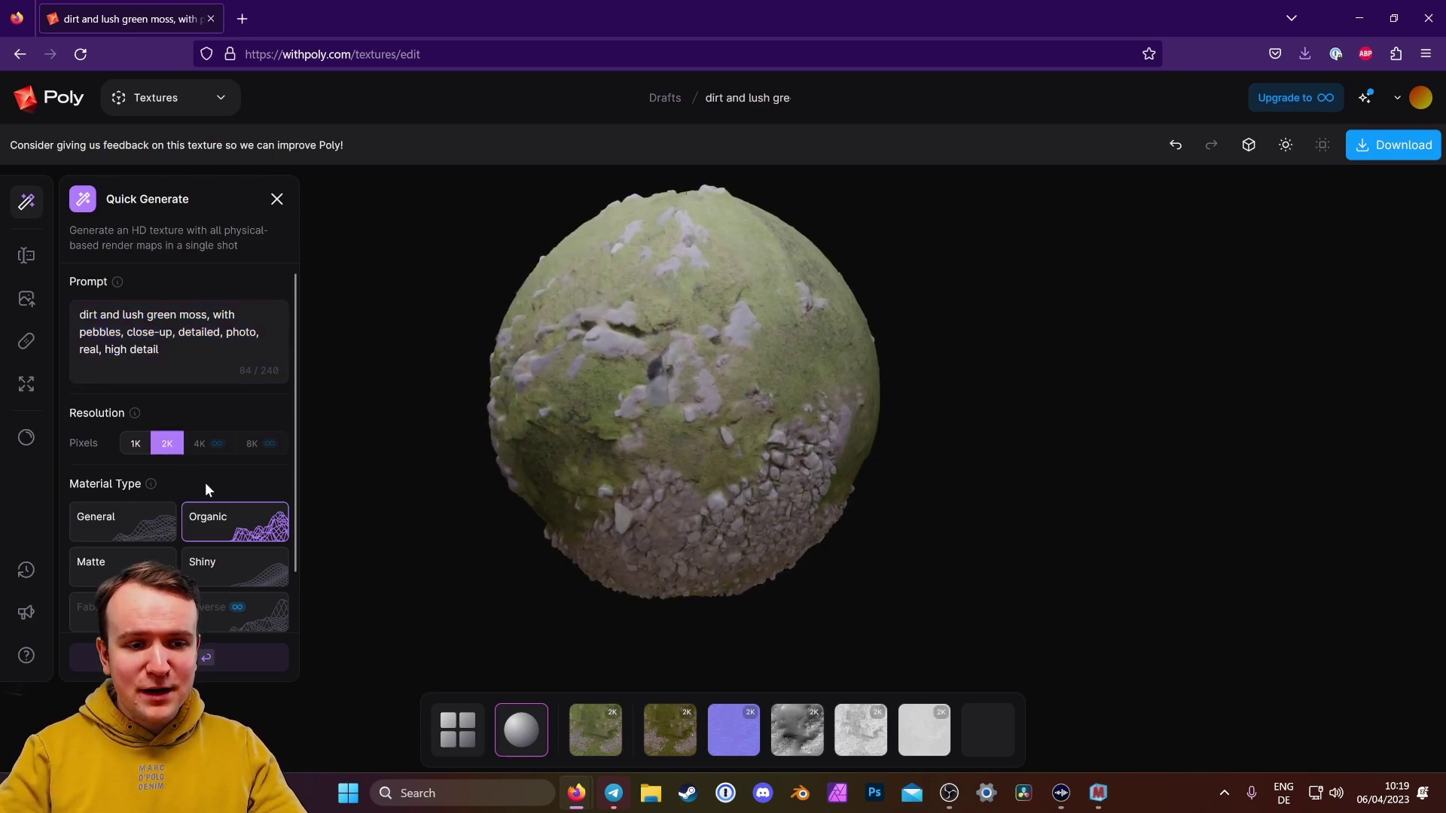
pyautogui.scroll(-1, 202, 490)
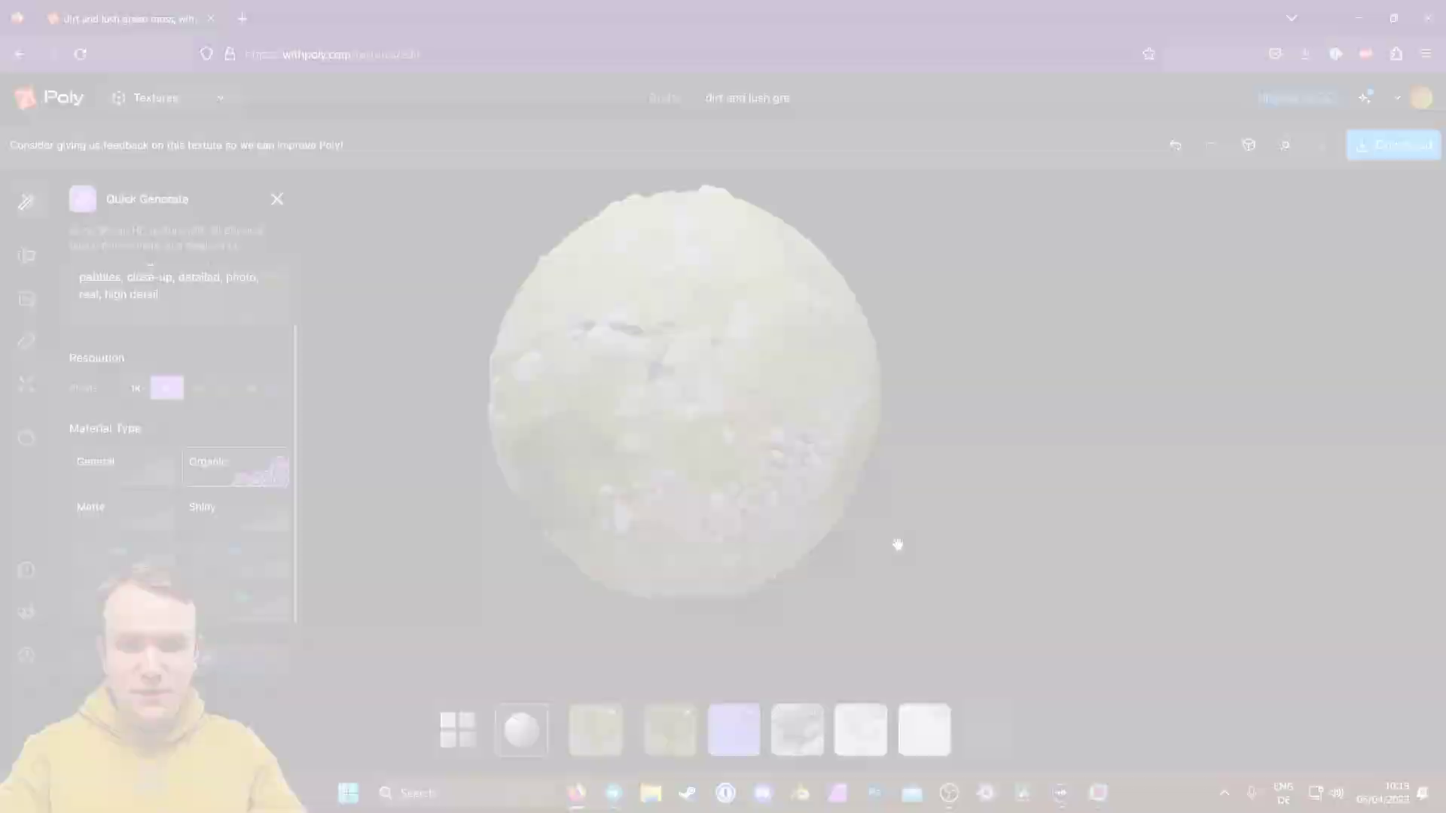